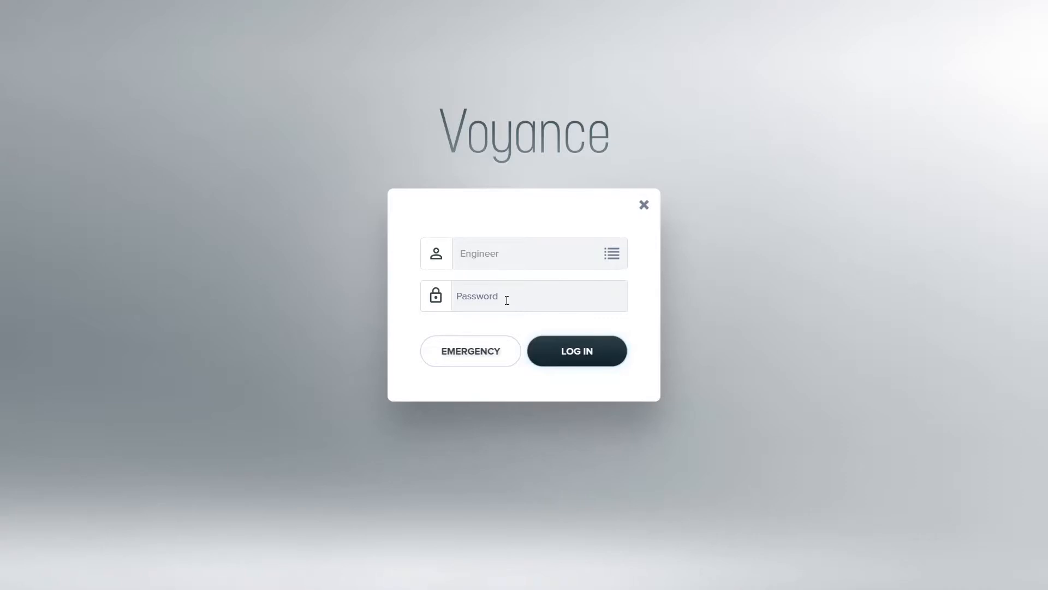
- Log in to Voyance, glance at the Add and Completed tabs, then return to the Worklist
{"action": "left_click", "coordinate": [580, 352]}
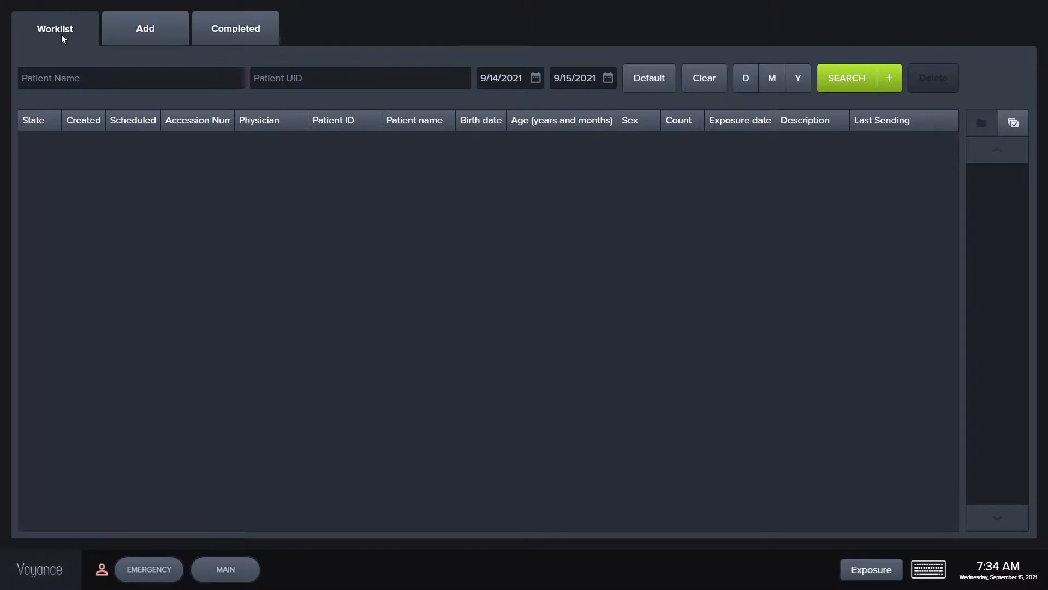
{"action": "left_click", "coordinate": [136, 36]}
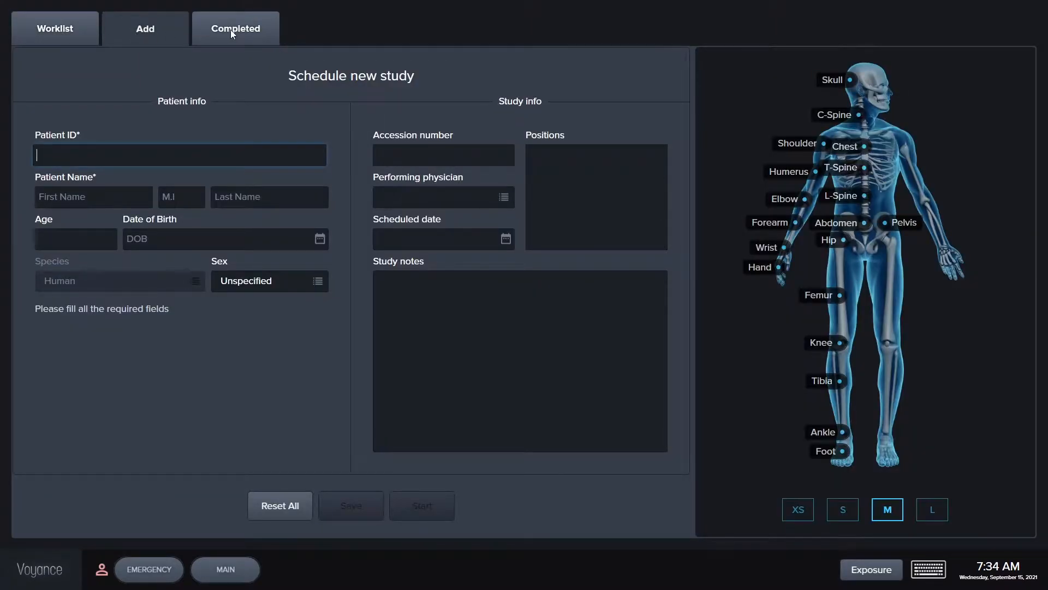
{"action": "left_click", "coordinate": [230, 29]}
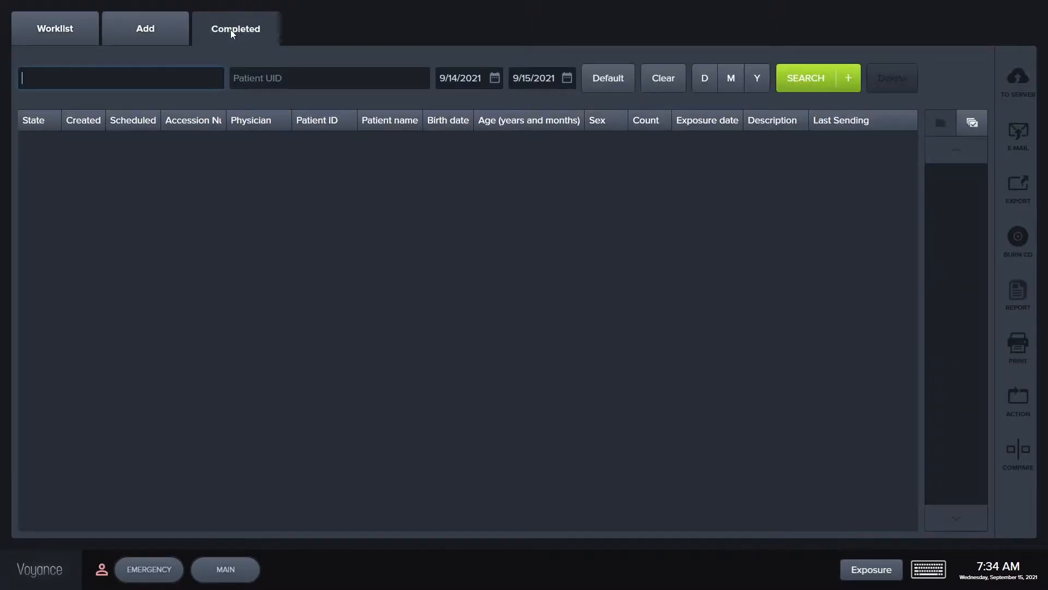
{"action": "left_click", "coordinate": [69, 27]}
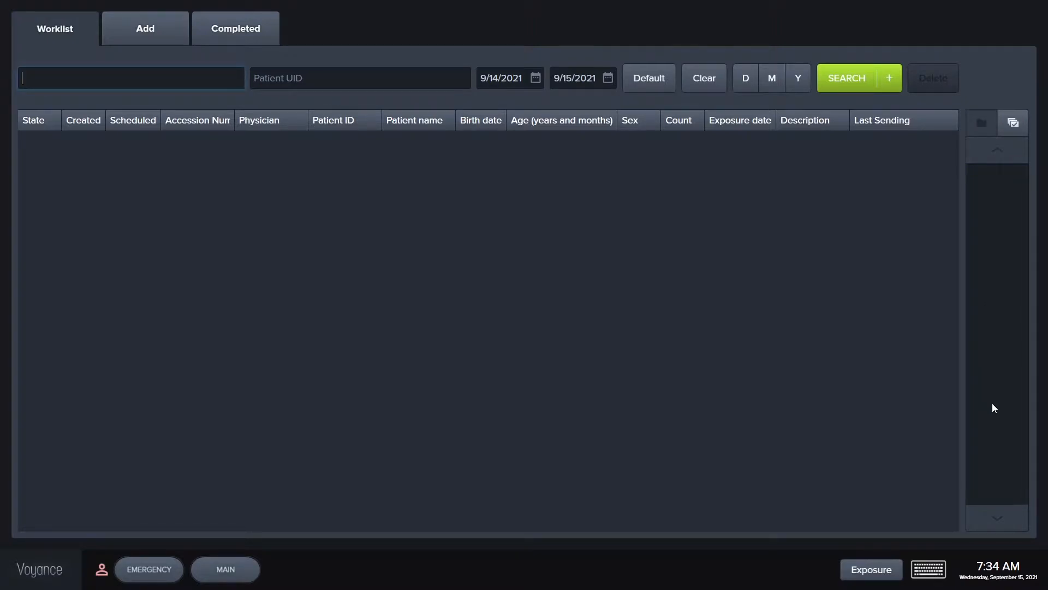
- Clear the worklist's 9/14/2021–9/15/2021 date filter, trying the Y preset in between
{"action": "key", "text": "Tab"}
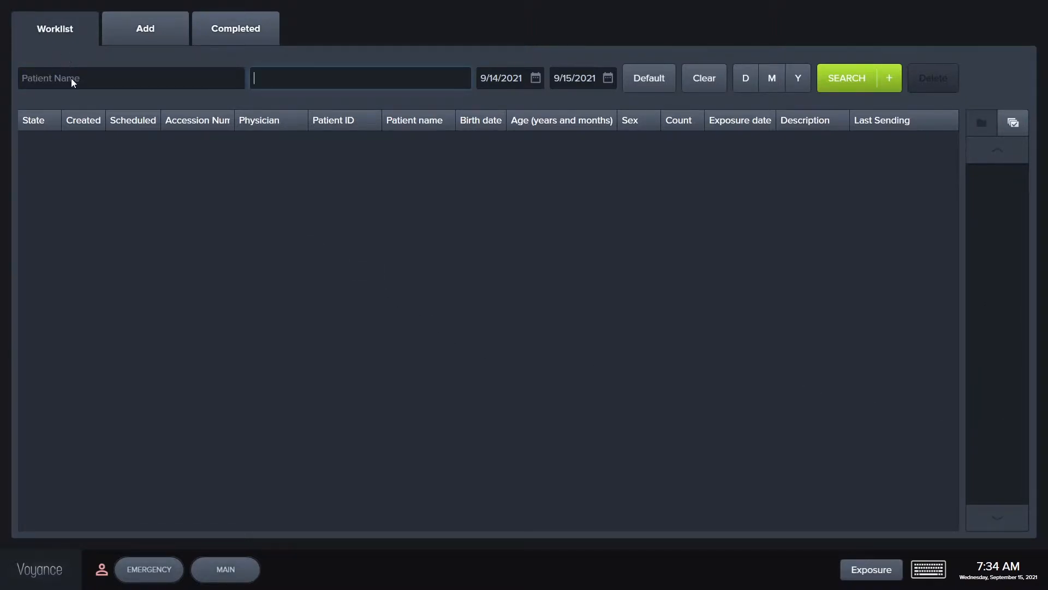
{"action": "left_click", "coordinate": [76, 77]}
{"action": "left_click", "coordinate": [310, 80]}
{"action": "left_click", "coordinate": [704, 78]}
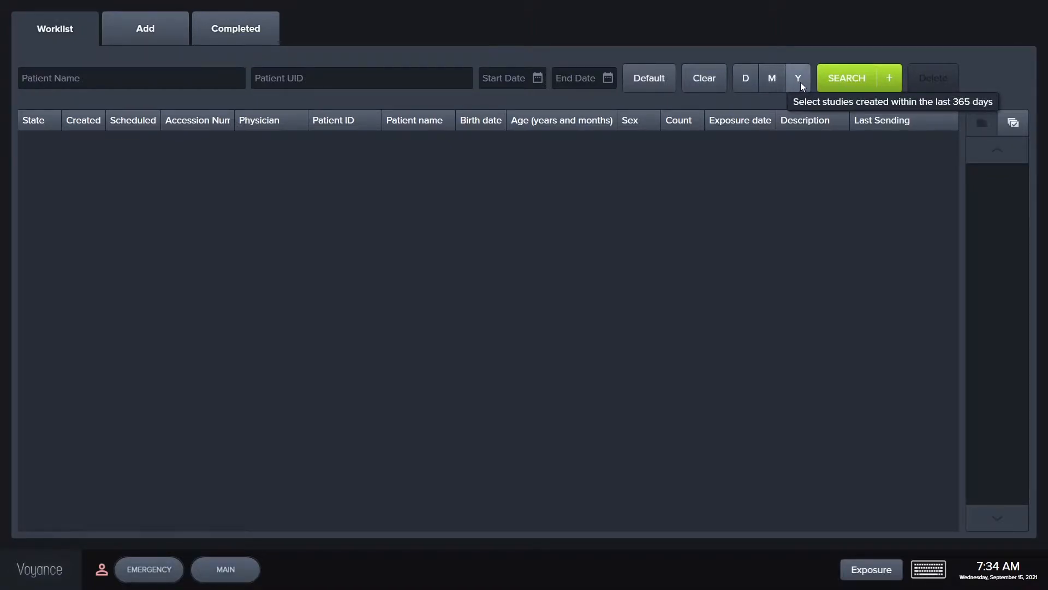
{"action": "left_click", "coordinate": [706, 78]}
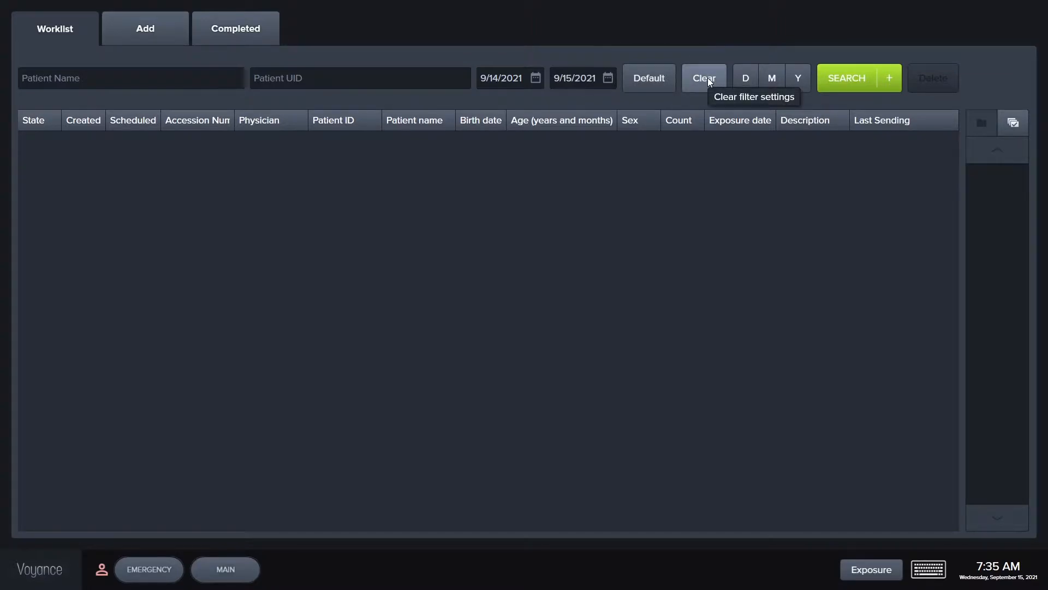
{"action": "left_click", "coordinate": [707, 77]}
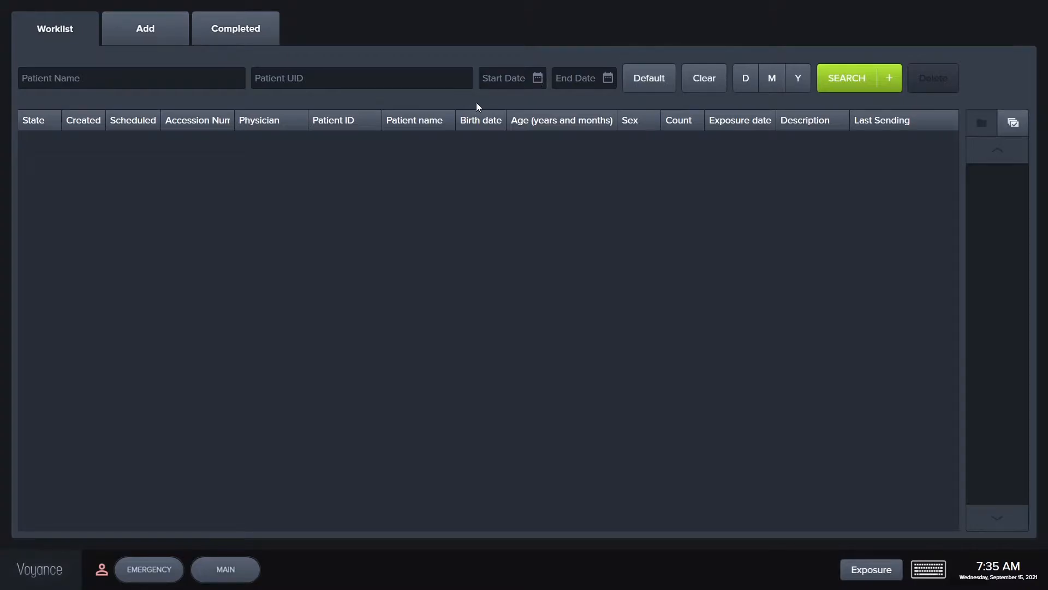
- Run an unfiltered study search, briefly showing then hiding the advanced search criteria
{"action": "left_click", "coordinate": [850, 76]}
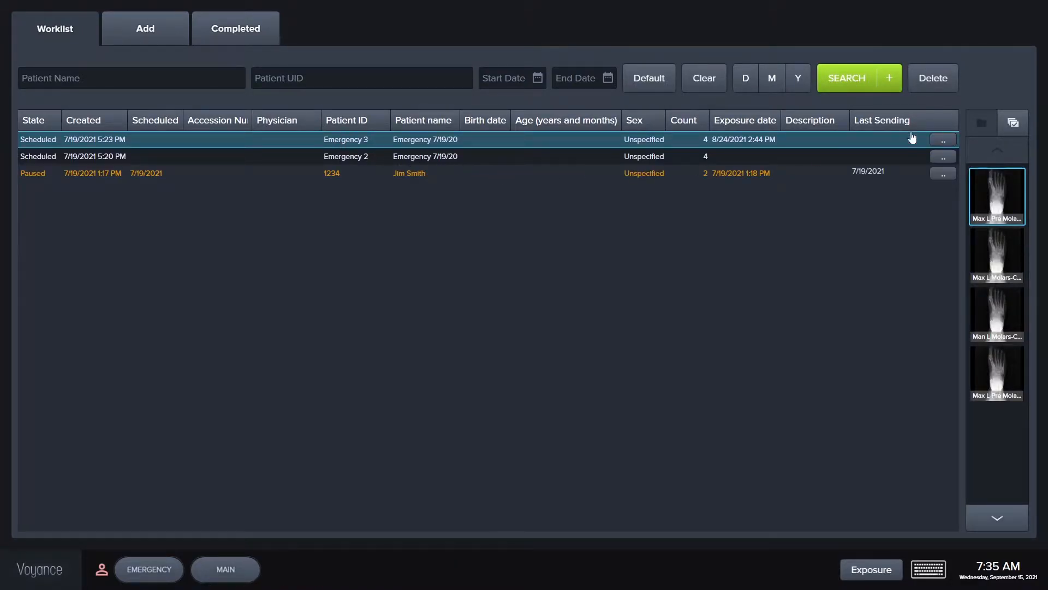
{"action": "left_click", "coordinate": [890, 80]}
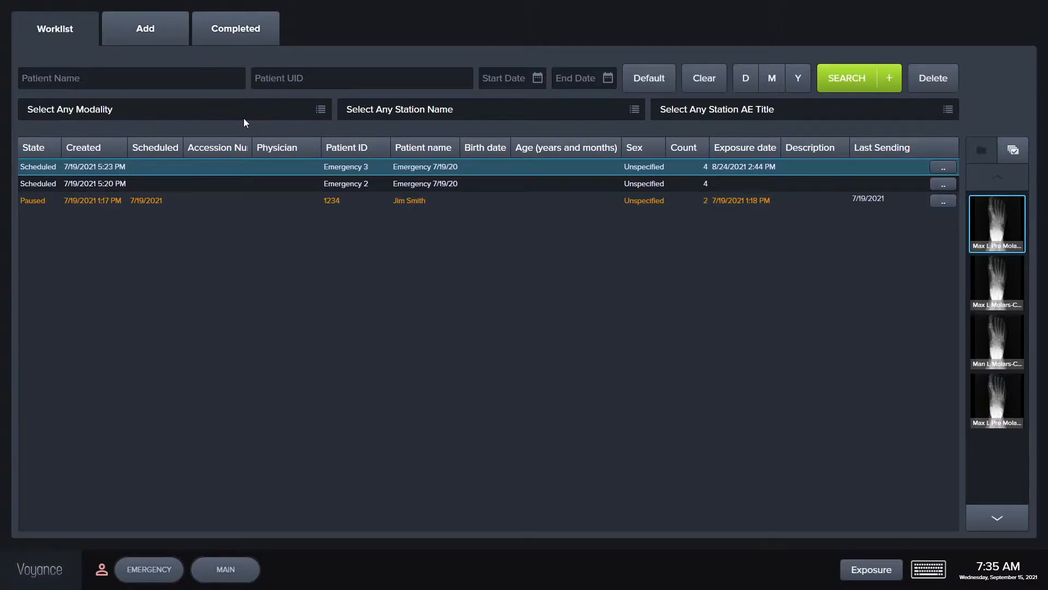
{"action": "left_click", "coordinate": [891, 78]}
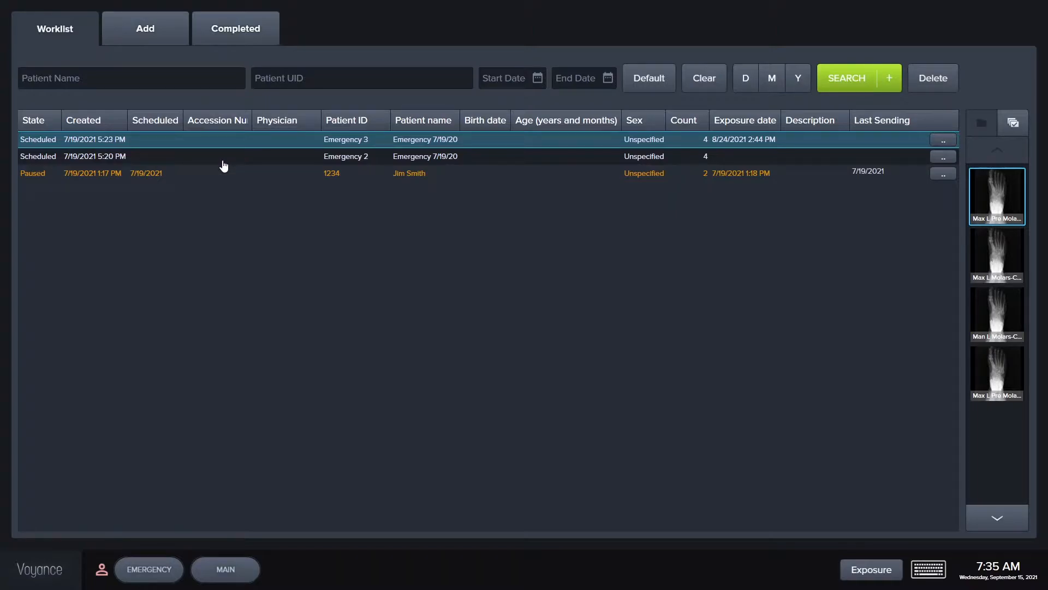
- Preview the listed studies' thumbnails, including the paused one, ending on Emergency 3
{"action": "left_click", "coordinate": [215, 160]}
{"action": "left_click", "coordinate": [215, 144]}
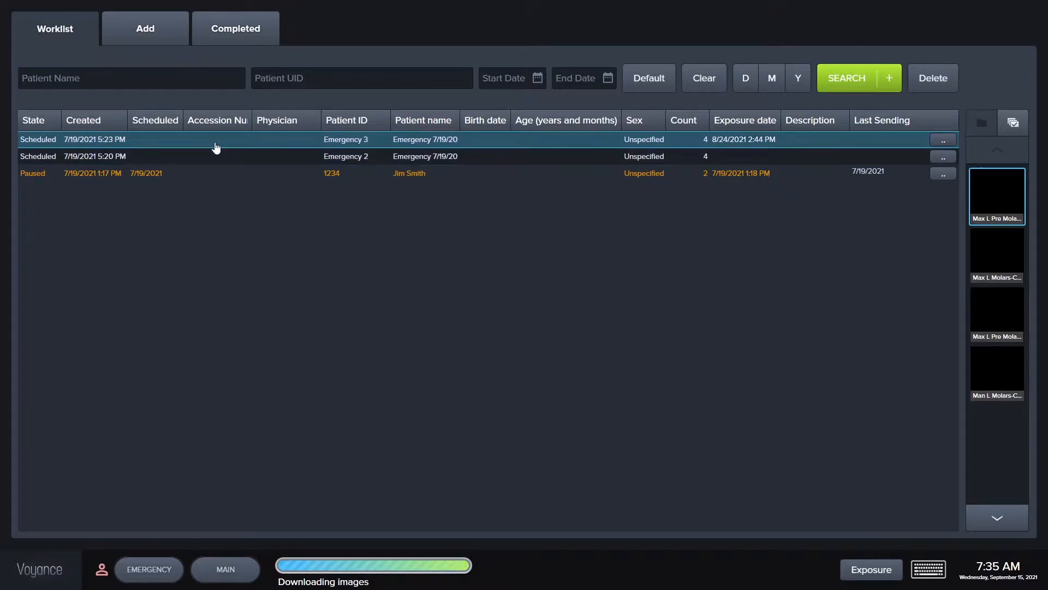
{"action": "left_click", "coordinate": [206, 175]}
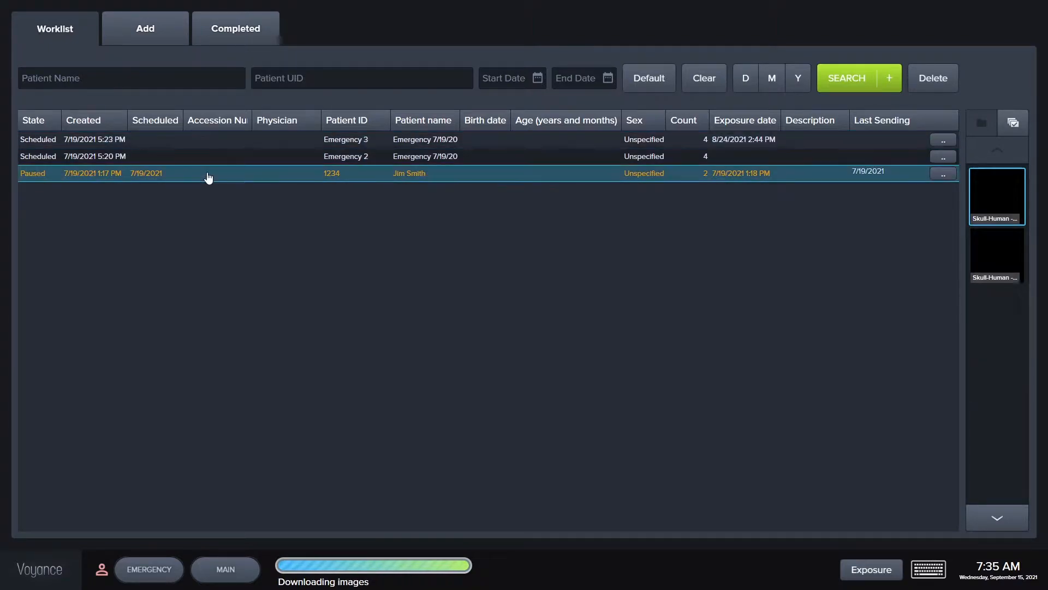
{"action": "left_click", "coordinate": [214, 144]}
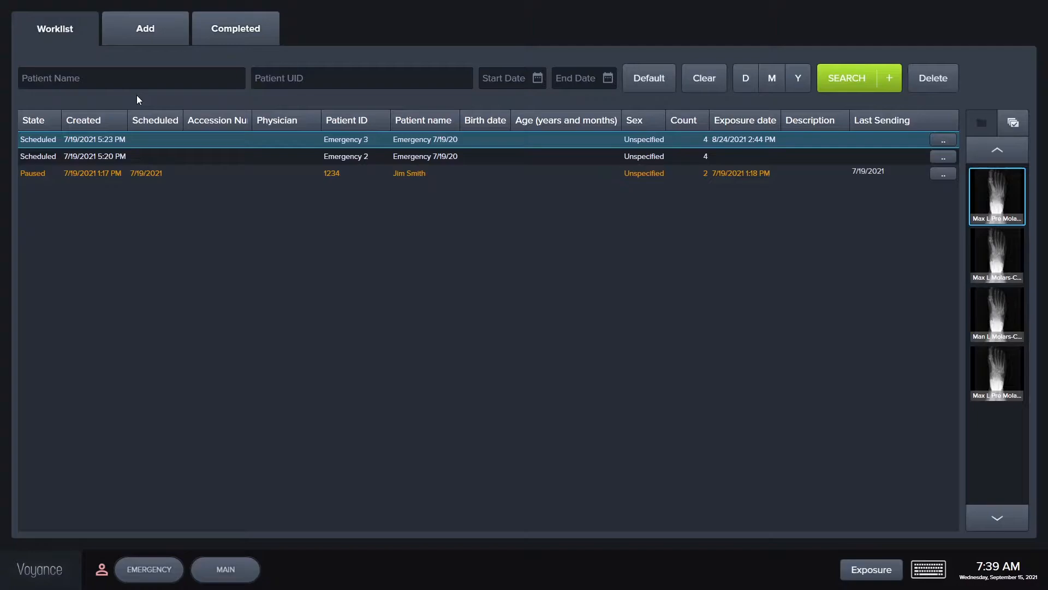
- Start a new study with the test patient's ID, first name 'Test' and last name 'Name'
{"action": "left_click", "coordinate": [146, 31]}
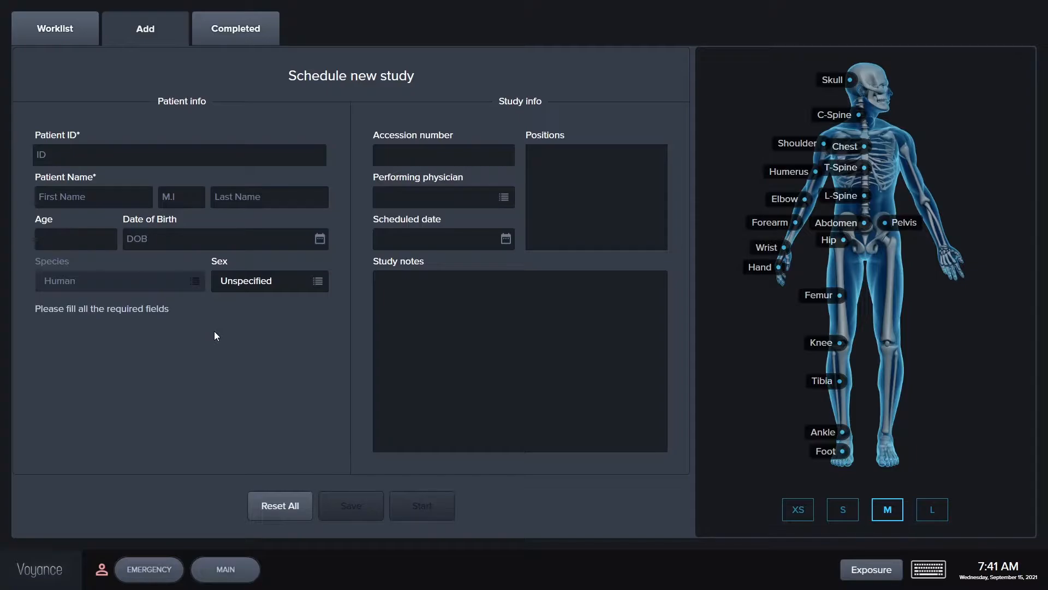
{"action": "left_click", "coordinate": [59, 158]}
{"action": "left_click", "coordinate": [89, 194]}
{"action": "left_click", "coordinate": [99, 155]}
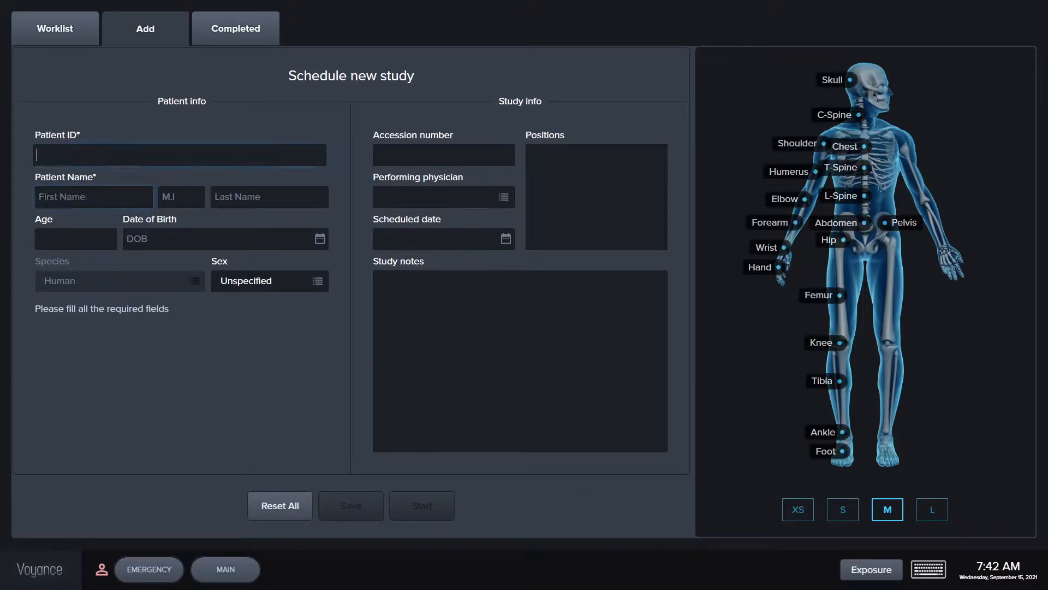
{"action": "type", "text": "99999999"}
{"action": "left_click", "coordinate": [122, 196]}
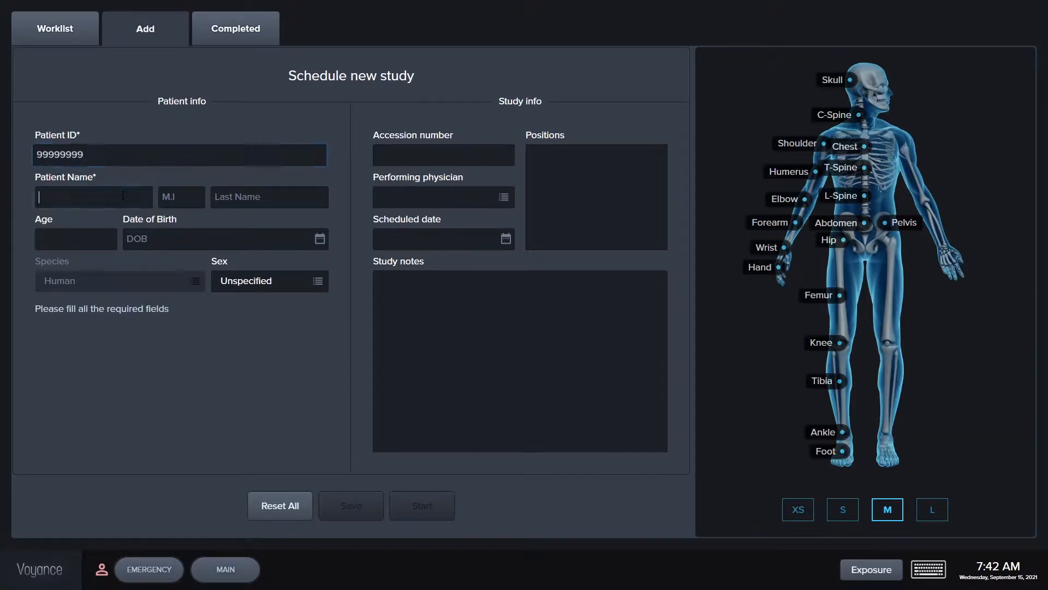
{"action": "type", "text": "Test"}
{"action": "key", "text": "Tab"}
{"action": "key", "text": "Tab"}
{"action": "type", "text": "Name"}
- Set the patient's age to 35 and sex to Male
{"action": "left_click", "coordinate": [101, 241]}
{"action": "type", "text": "35y 0m"}
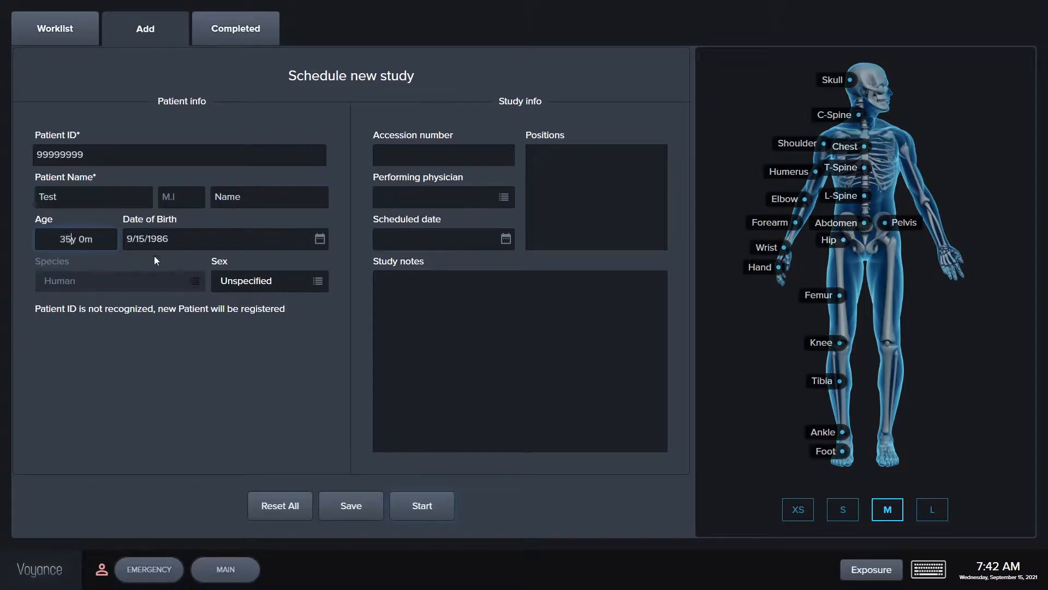
{"action": "left_click", "coordinate": [318, 280]}
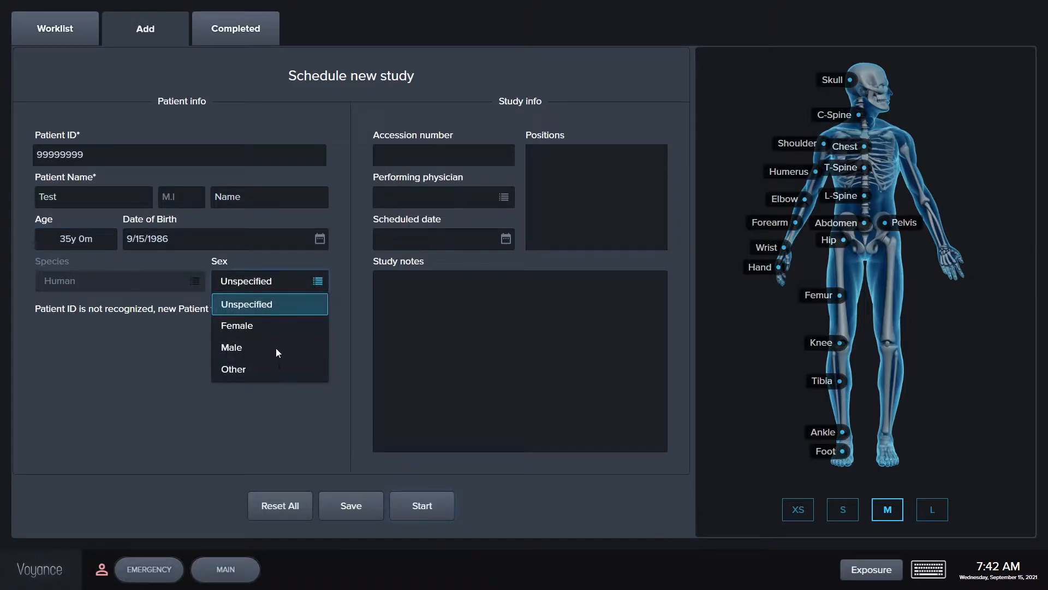
{"action": "left_click", "coordinate": [276, 348]}
{"action": "left_click", "coordinate": [479, 196]}
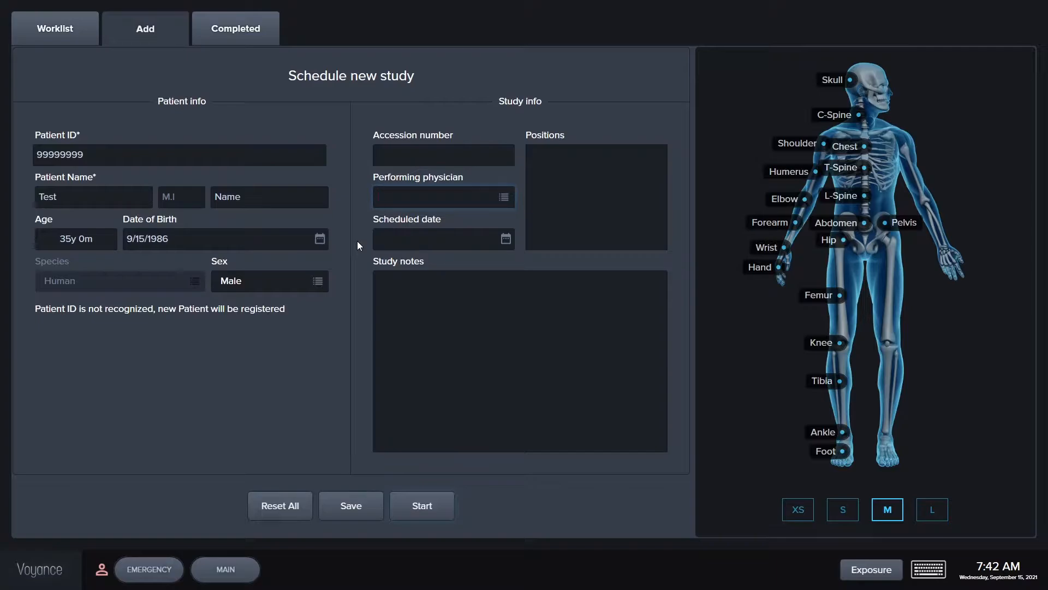
- Enter the performing physician's name and add Chest-AP, Chest-PA and Chest-LAT Medium positions
{"action": "type", "text": "Dr. Parker"}
{"action": "left_click", "coordinate": [845, 146]}
{"action": "left_click", "coordinate": [988, 78]}
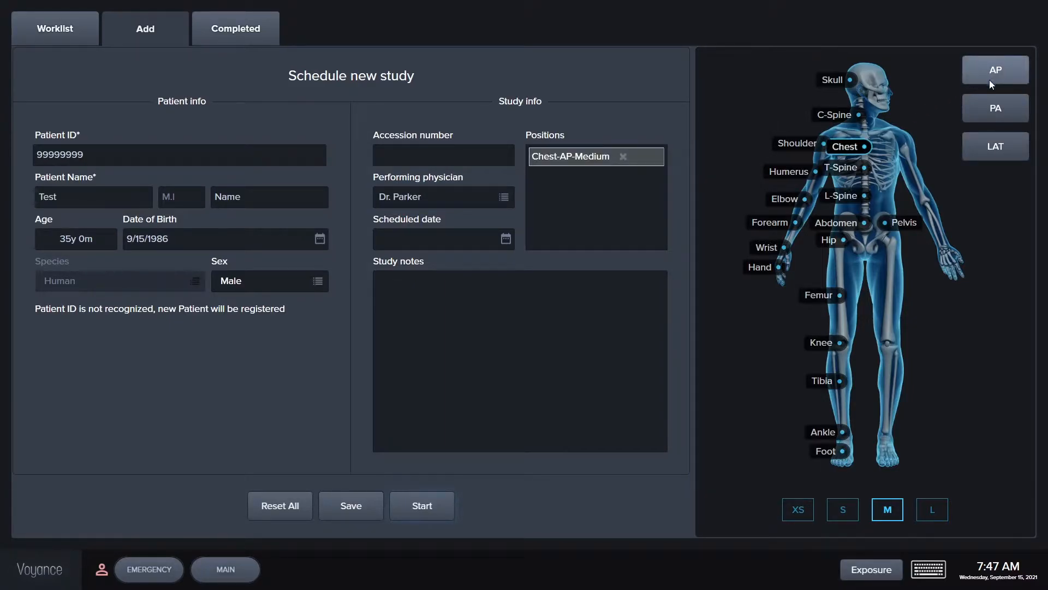
{"action": "left_click", "coordinate": [993, 108]}
{"action": "left_click", "coordinate": [994, 149]}
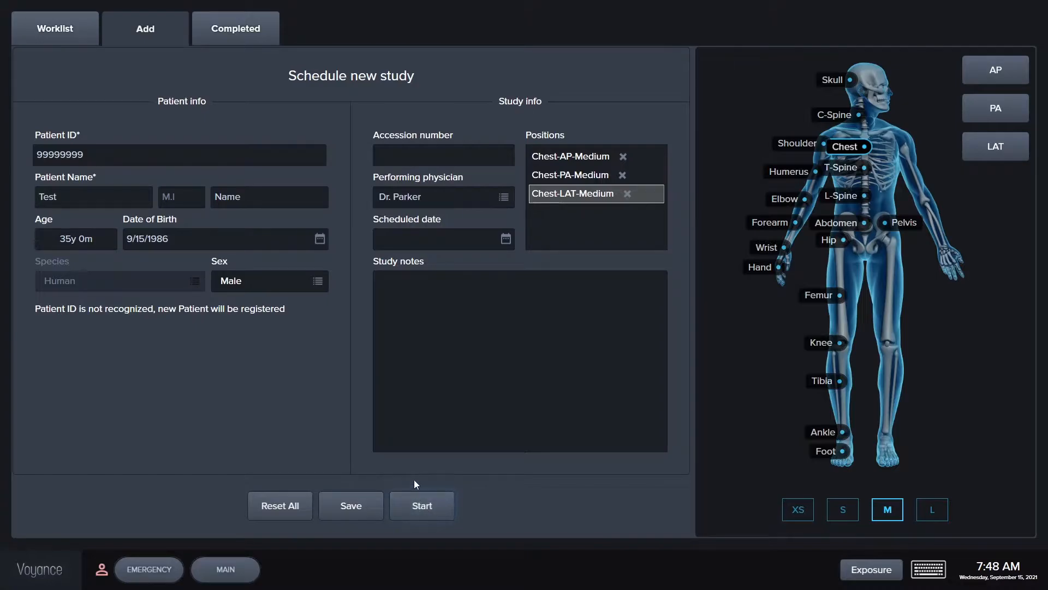
- Save the Test Name study and open it from the worklist for acquisition
{"action": "left_click", "coordinate": [348, 505]}
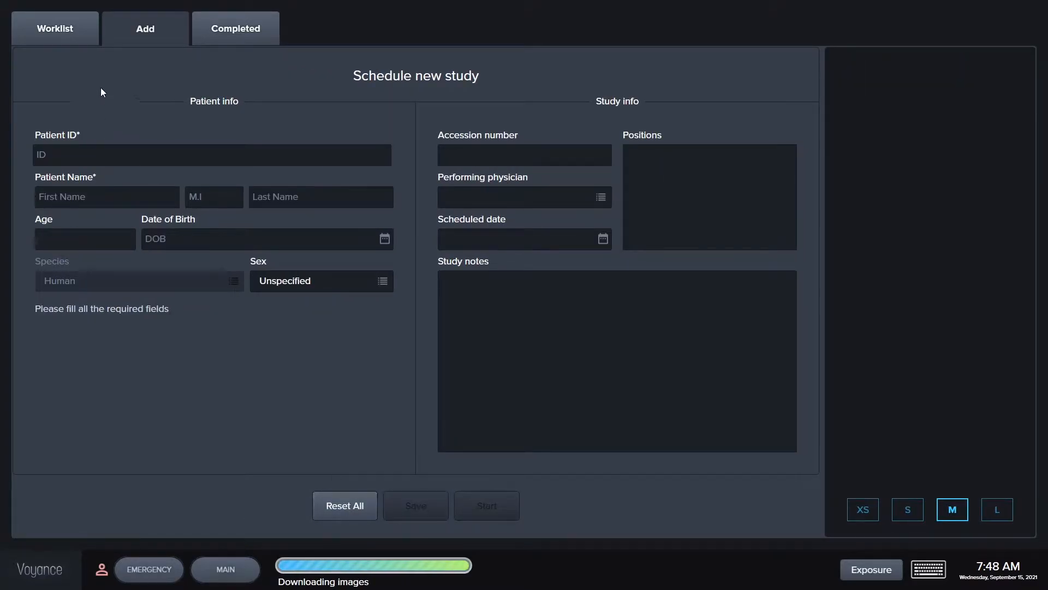
{"action": "left_click", "coordinate": [55, 30]}
{"action": "left_click", "coordinate": [227, 143]}
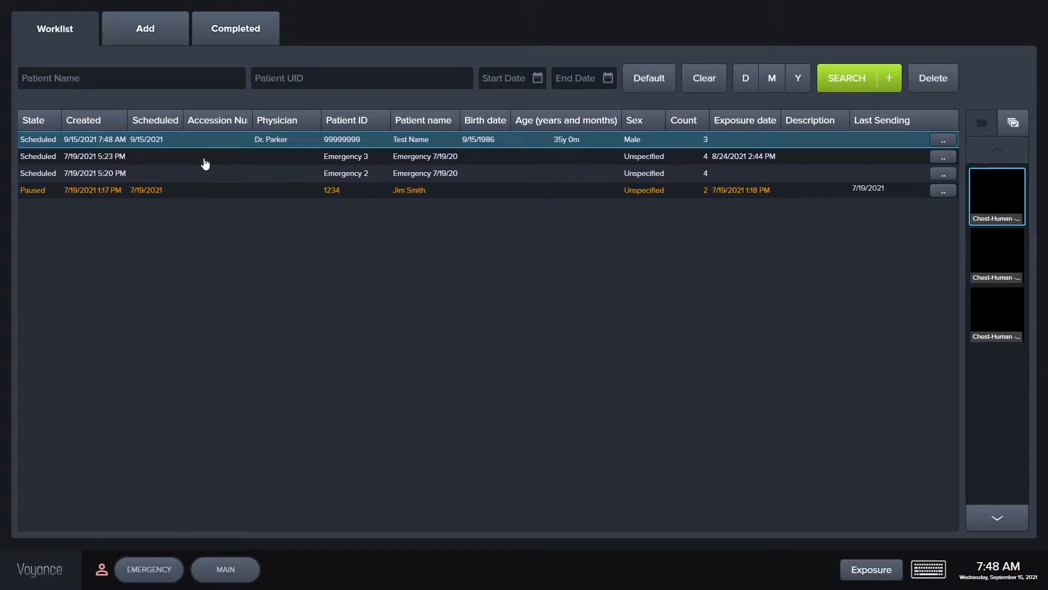
{"action": "double_click", "coordinate": [232, 143]}
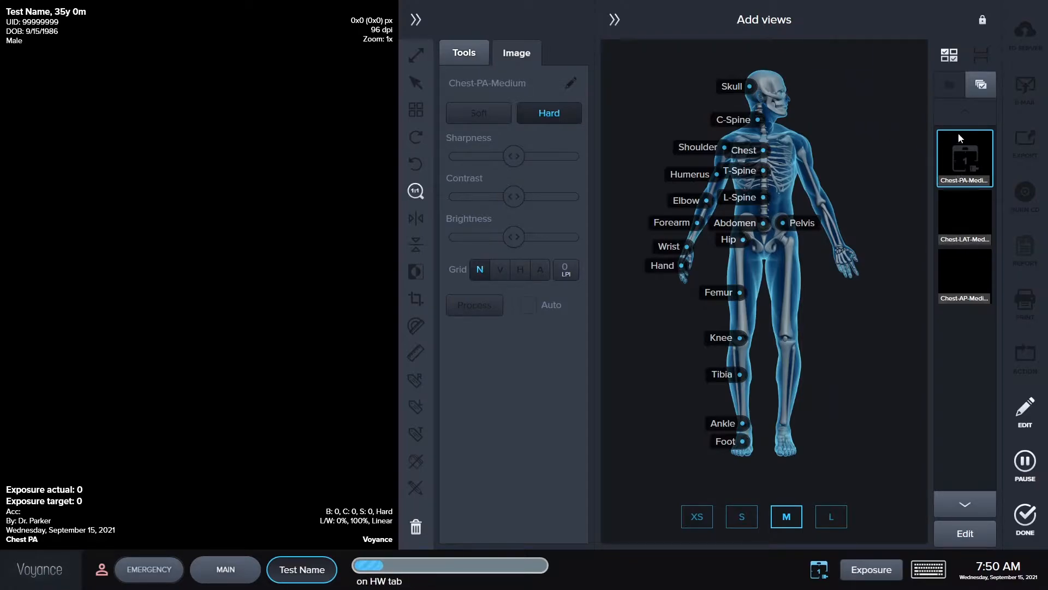
- Flip through the Chest LAT and AP views, ending back on Chest PA
{"action": "left_click", "coordinate": [964, 217]}
{"action": "left_click", "coordinate": [965, 271]}
{"action": "left_click", "coordinate": [961, 165]}
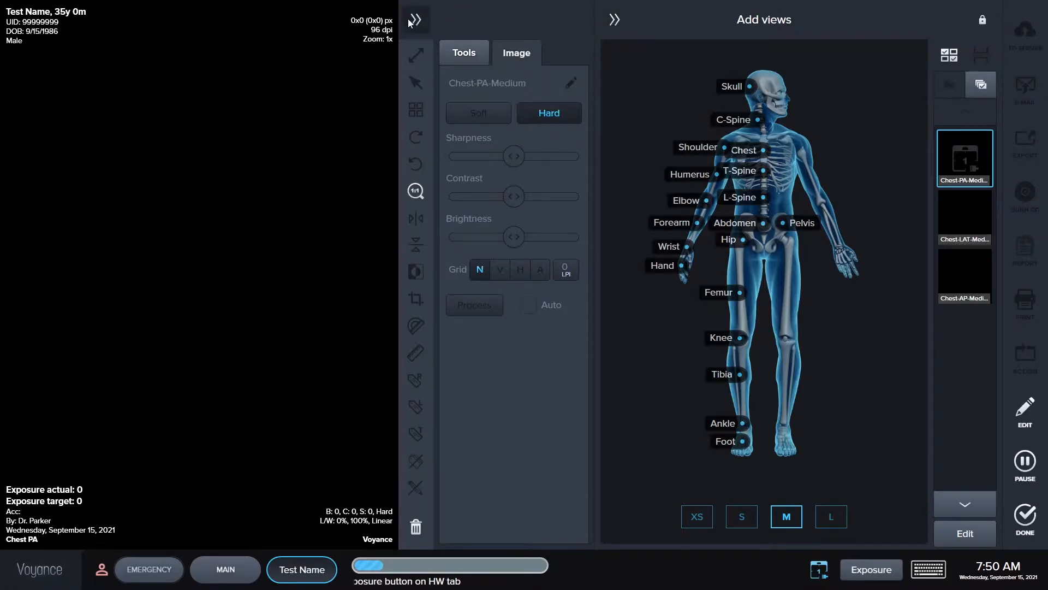
- Collapse and reopen the side panels, leaving only the Add views diagram folded
{"action": "left_click", "coordinate": [618, 21]}
{"action": "left_click", "coordinate": [746, 20]}
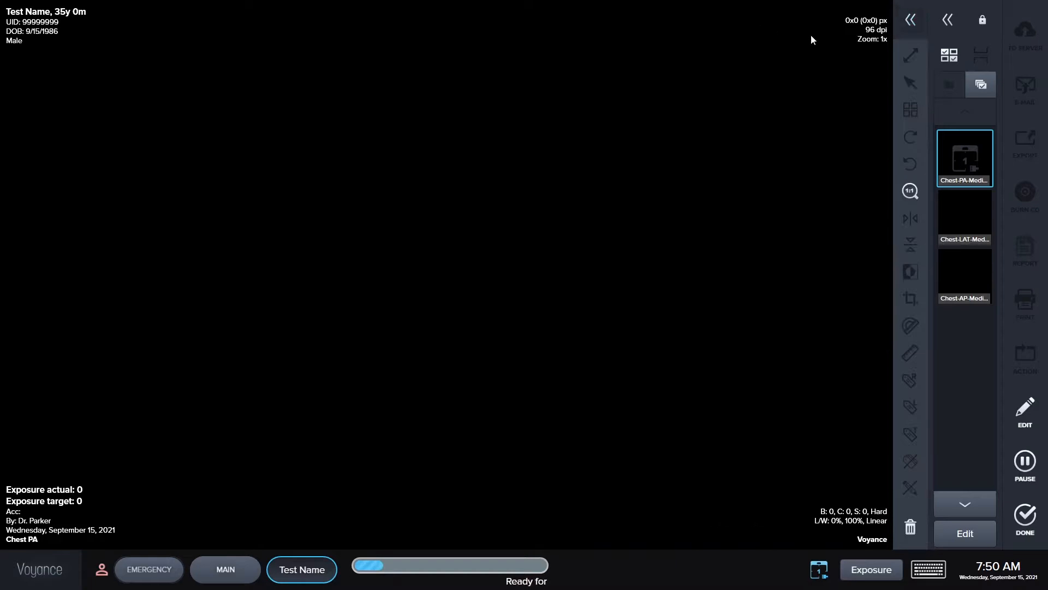
{"action": "left_click", "coordinate": [919, 21]}
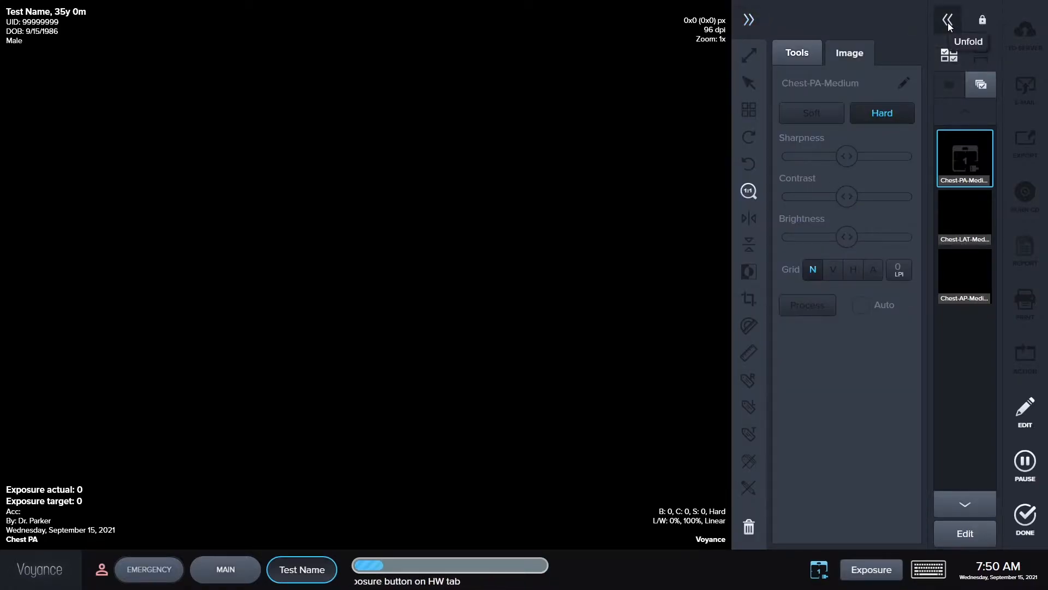
{"action": "left_click", "coordinate": [947, 22]}
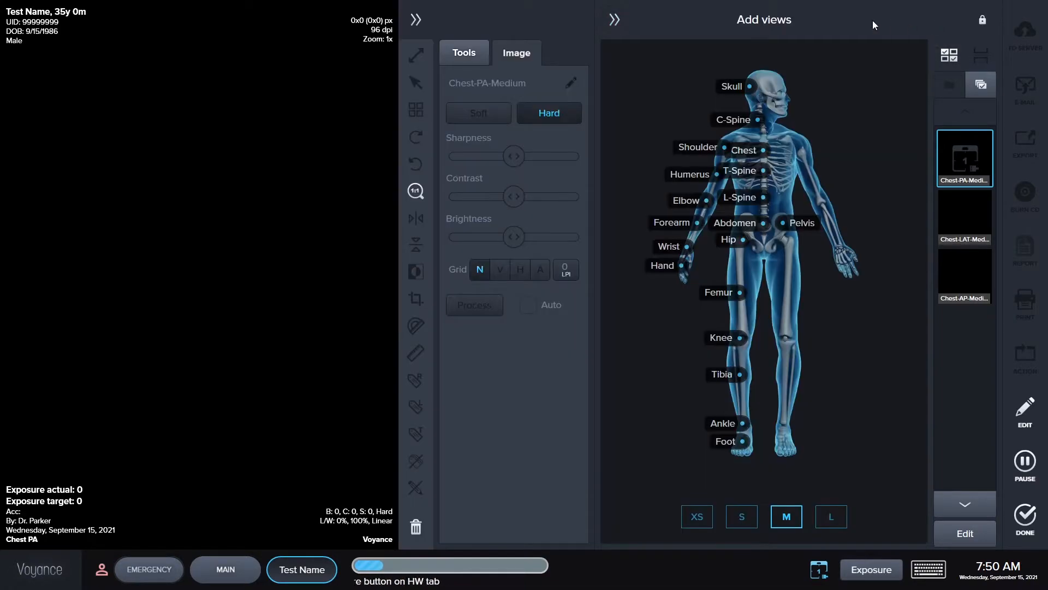
{"action": "left_click", "coordinate": [615, 22]}
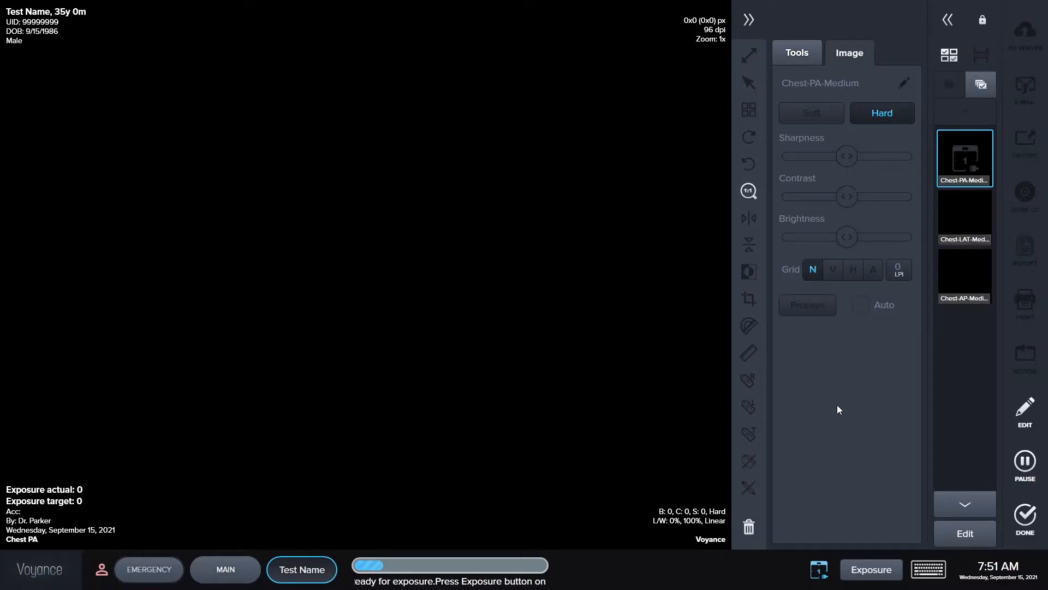
- Take exposures for the Chest PA, Chest LAT and Chest AP views in turn
{"action": "left_click", "coordinate": [868, 569]}
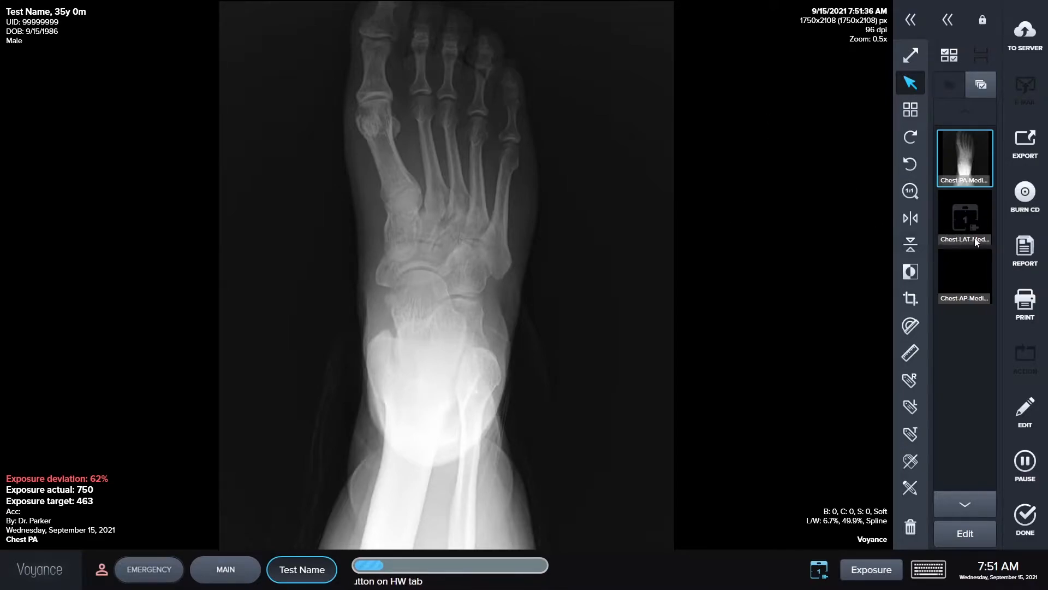
{"action": "left_click", "coordinate": [963, 211]}
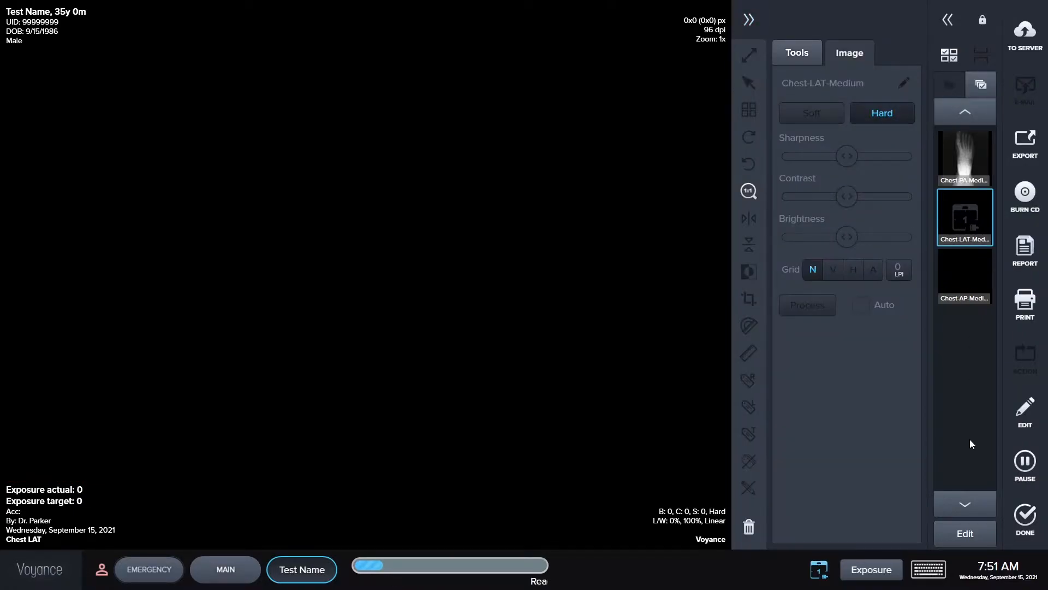
{"action": "left_click", "coordinate": [865, 570]}
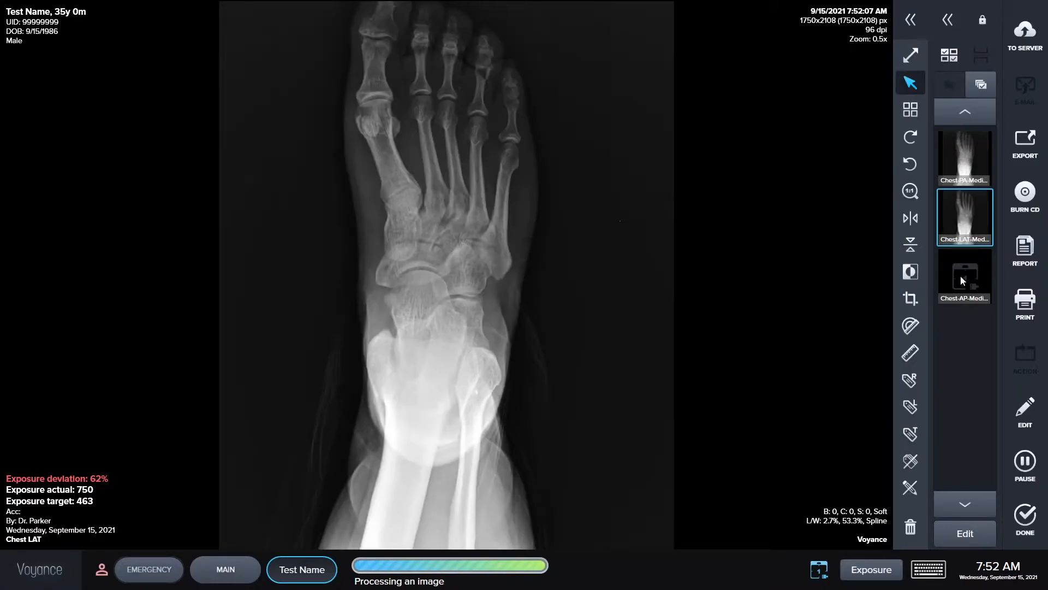
{"action": "left_click", "coordinate": [968, 270]}
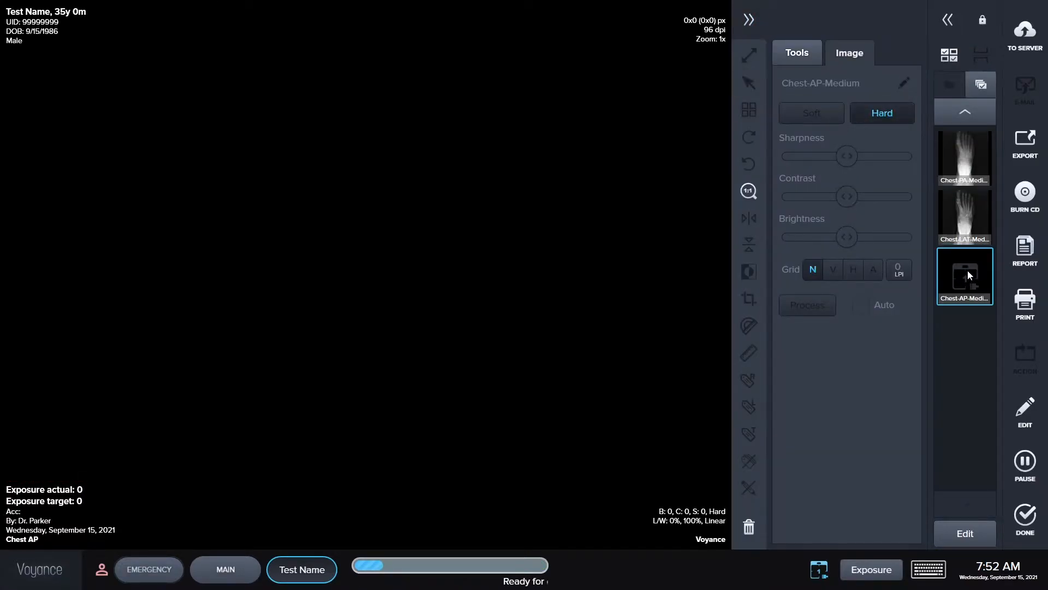
{"action": "left_click", "coordinate": [870, 573]}
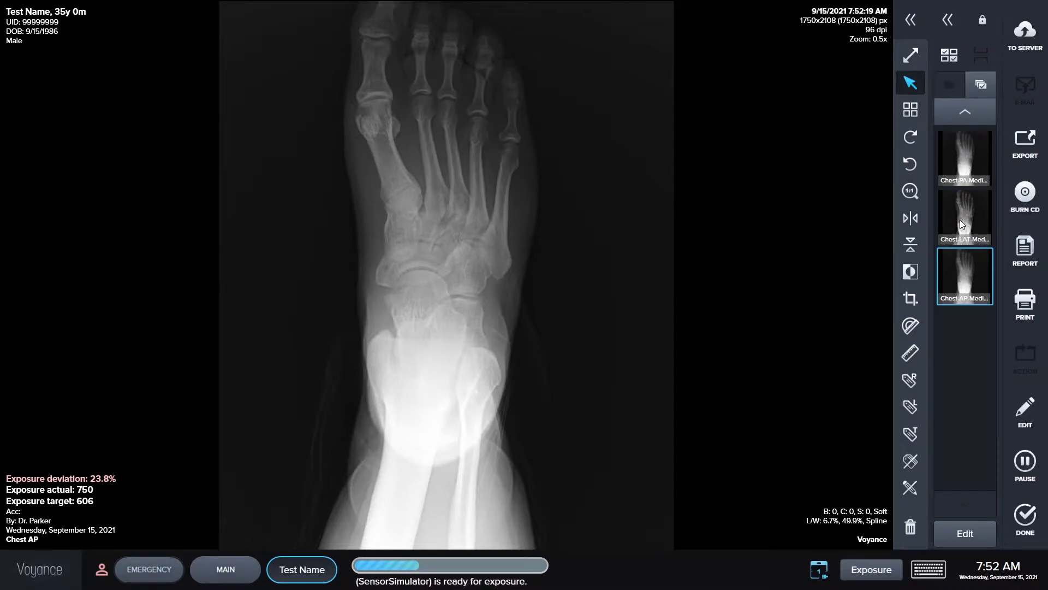
- Open the Chest PA image's adjustment panel, check the LAT and AP images, then return to PA
{"action": "double_click", "coordinate": [956, 164]}
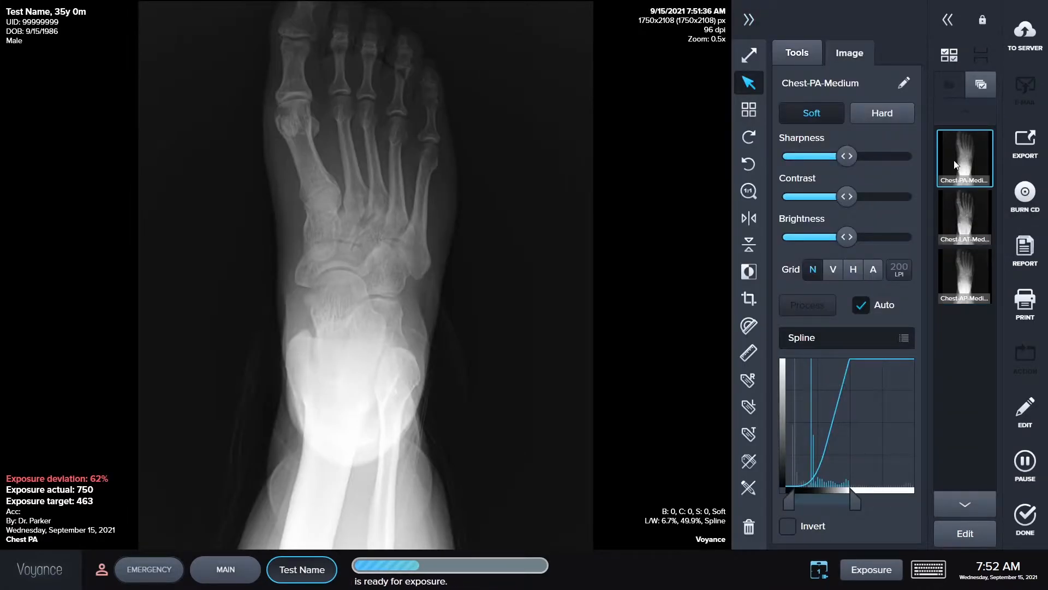
{"action": "left_click", "coordinate": [970, 214]}
{"action": "left_click", "coordinate": [964, 273]}
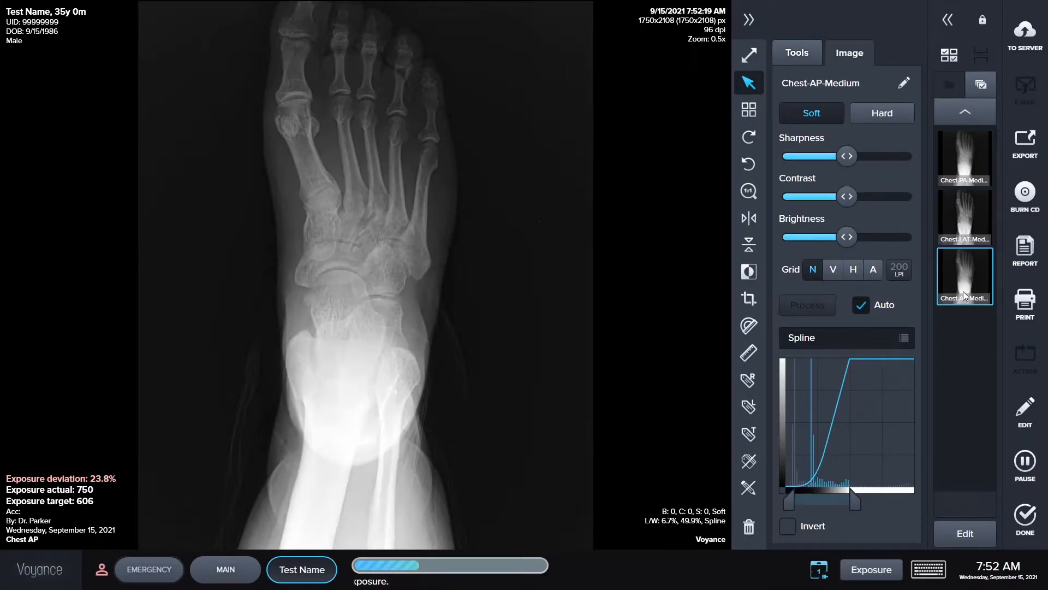
{"action": "left_click", "coordinate": [961, 166]}
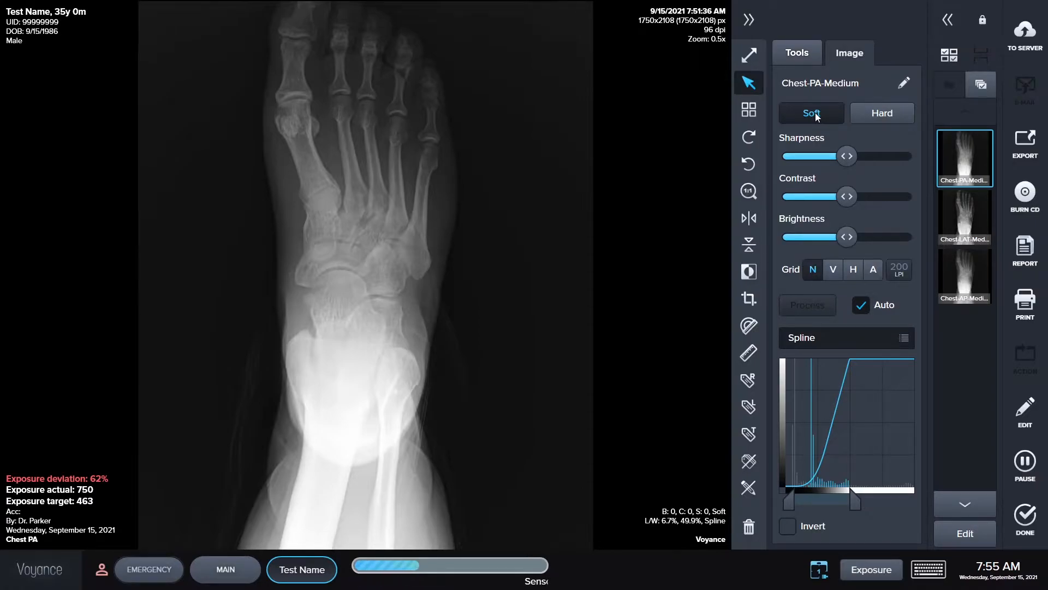
- Switch the Chest PA image's processing from Soft to Hard
{"action": "left_click", "coordinate": [876, 121]}
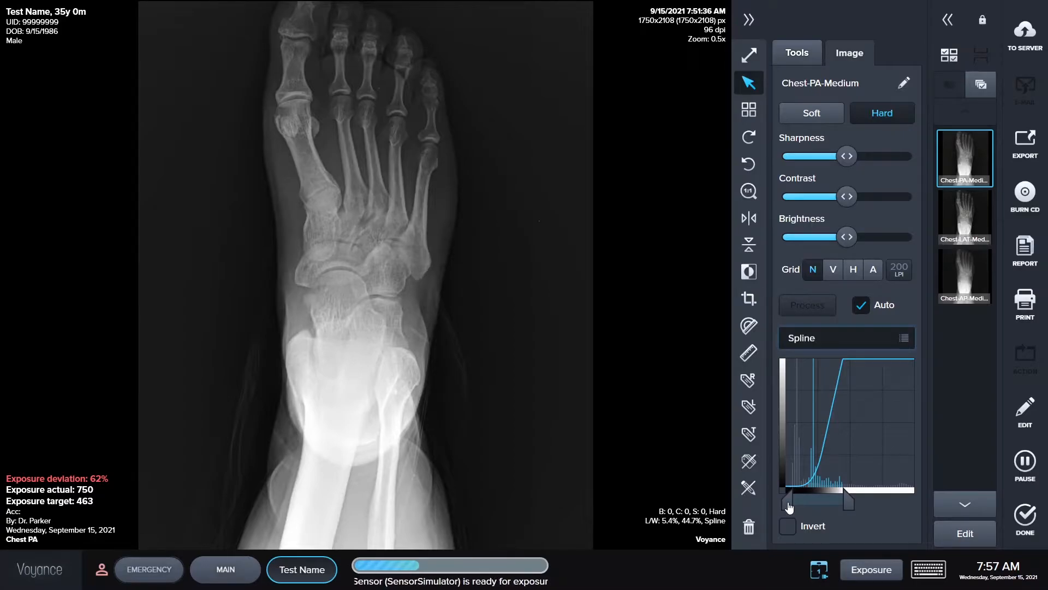
- Narrow the Chest PA window to L/W 16%, 35.4%, previewing Invert and then turning it off
{"action": "mouse_move", "coordinate": [789, 507]}
{"action": "left_mouse_down"}
{"action": "mouse_move", "coordinate": [845, 507]}
{"action": "mouse_move", "coordinate": [799, 509]}
{"action": "left_mouse_up"}
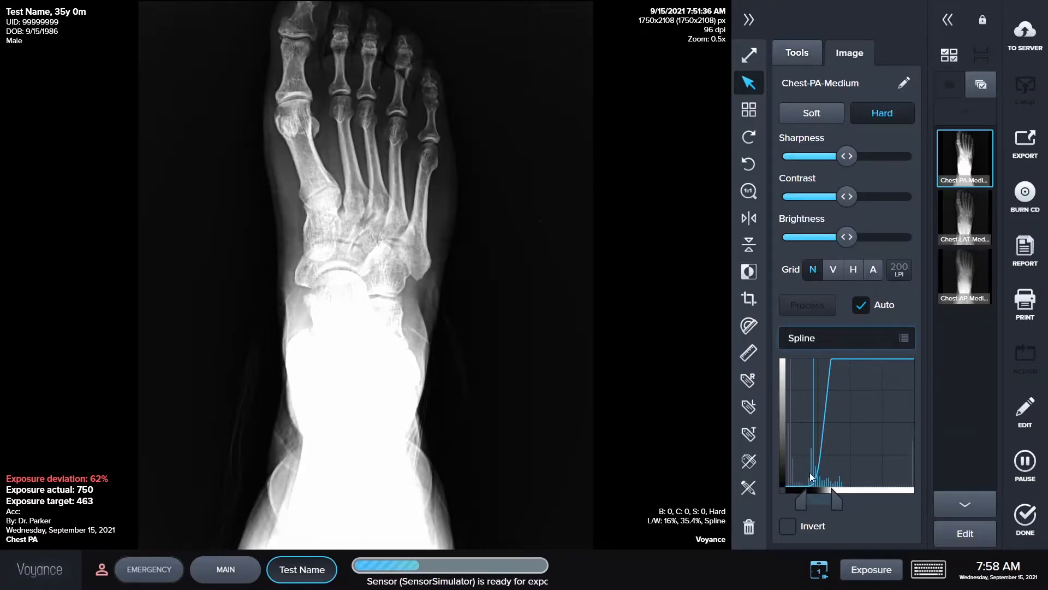
{"action": "left_click", "coordinate": [788, 529]}
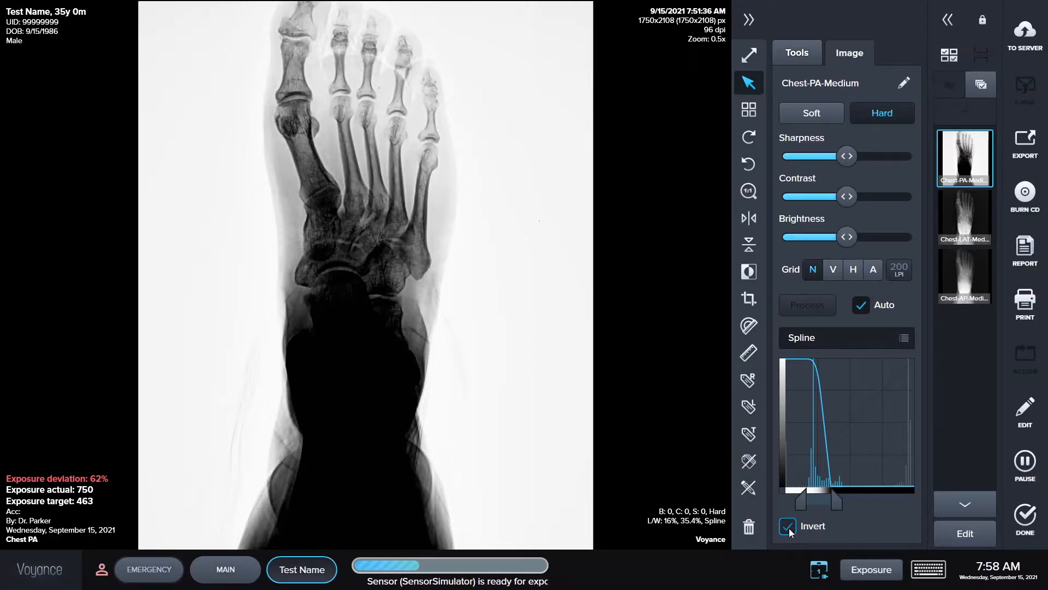
{"action": "left_click", "coordinate": [788, 529]}
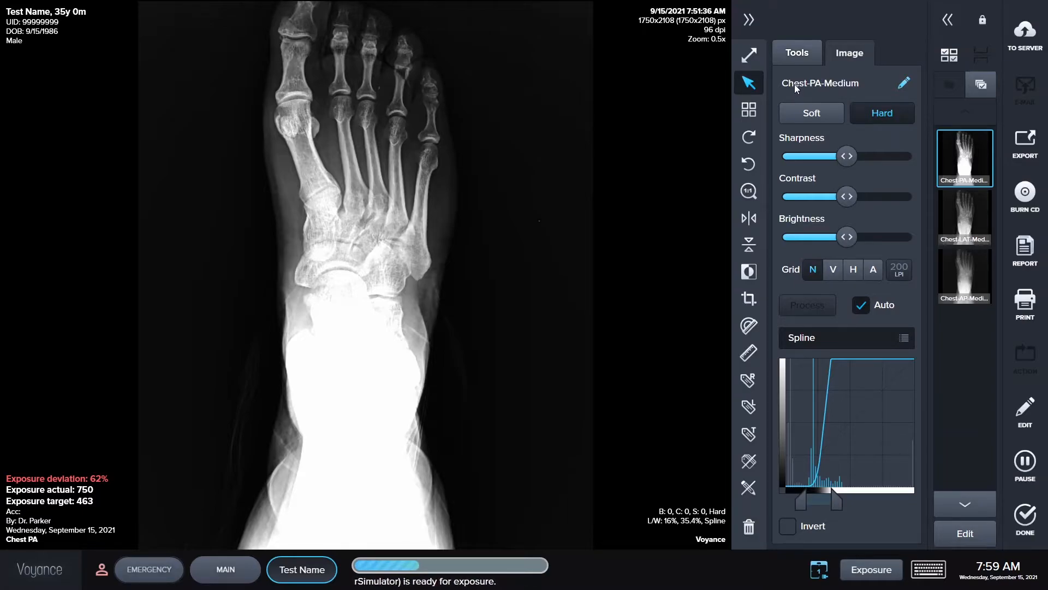
{"action": "left_click", "coordinate": [904, 83]}
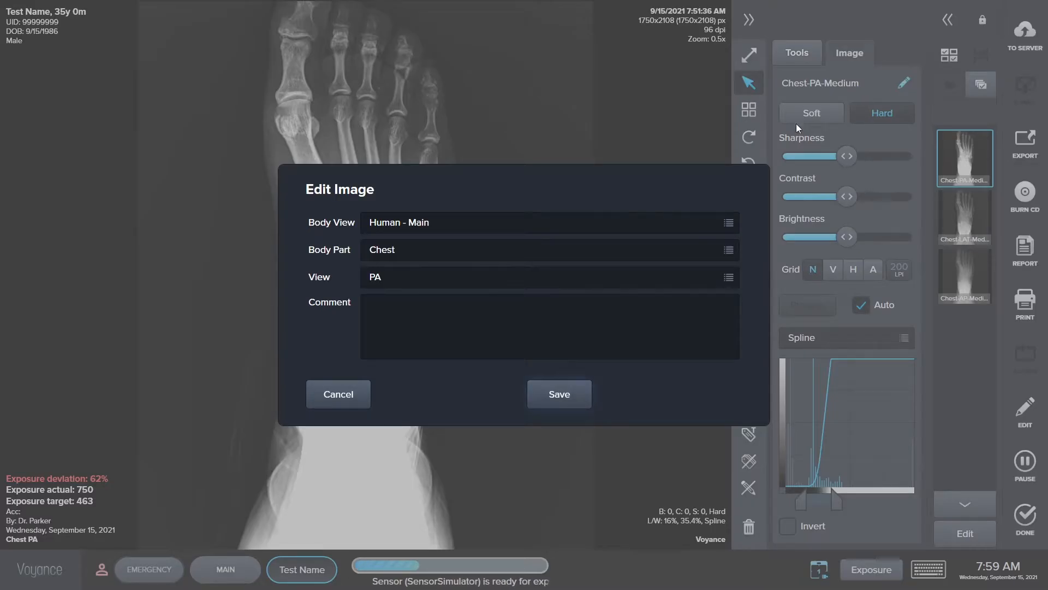
{"action": "left_click", "coordinate": [726, 277]}
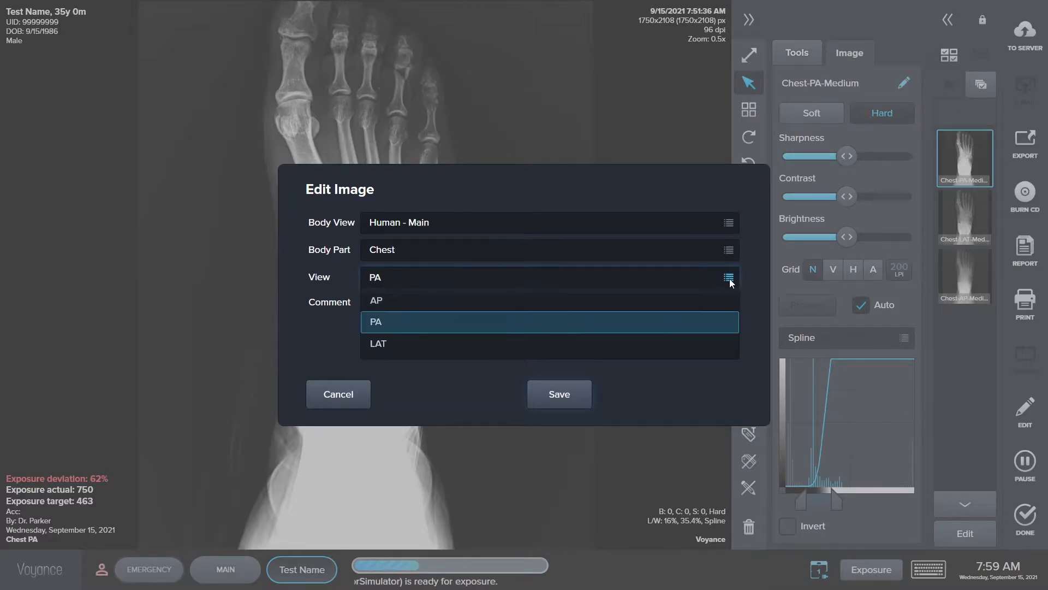
{"action": "left_click", "coordinate": [761, 261]}
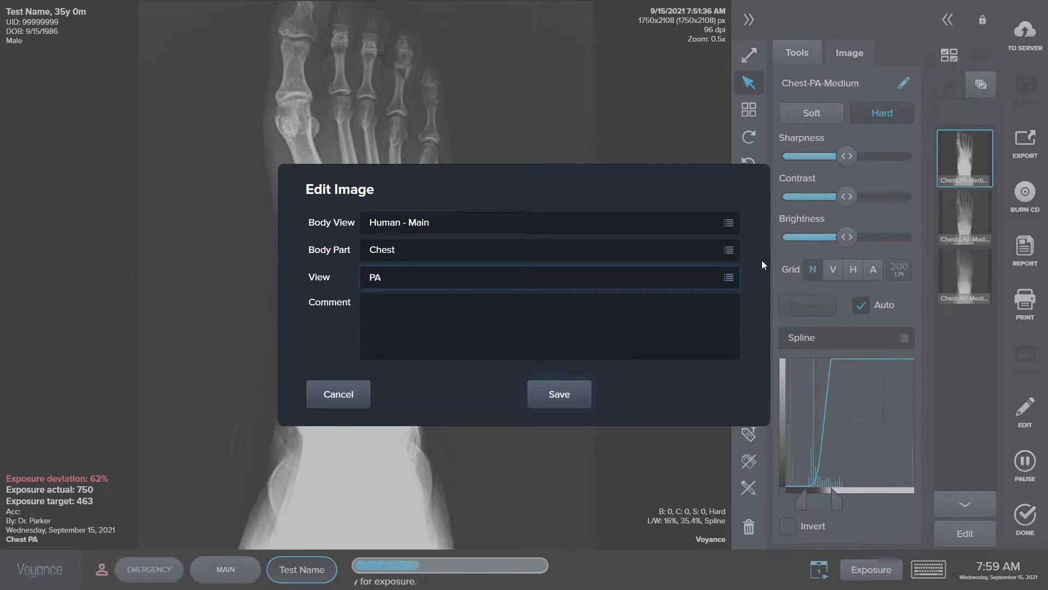
{"action": "left_click", "coordinate": [557, 385]}
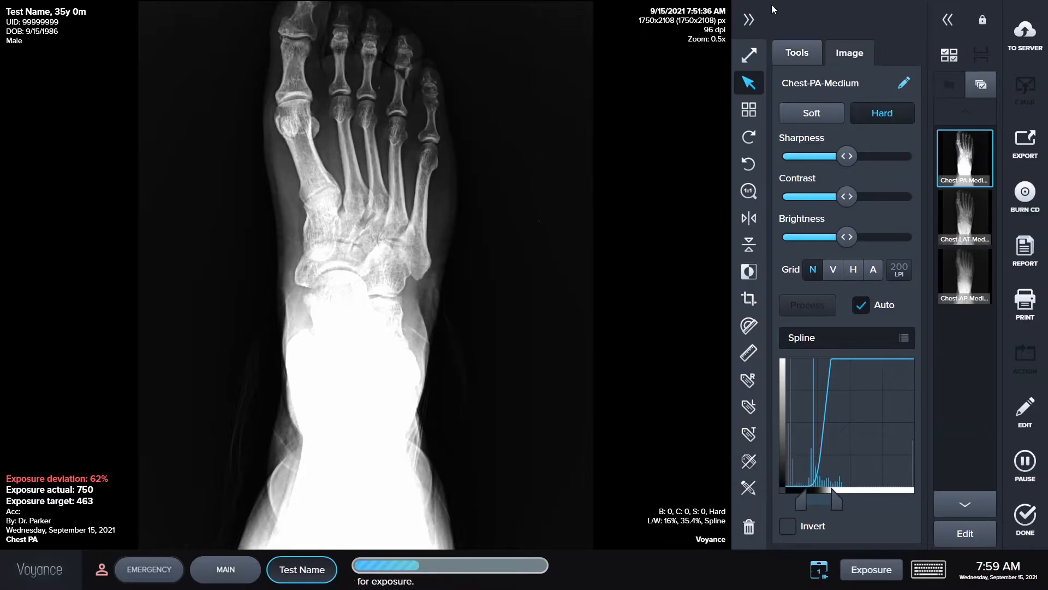
{"action": "left_click", "coordinate": [749, 60]}
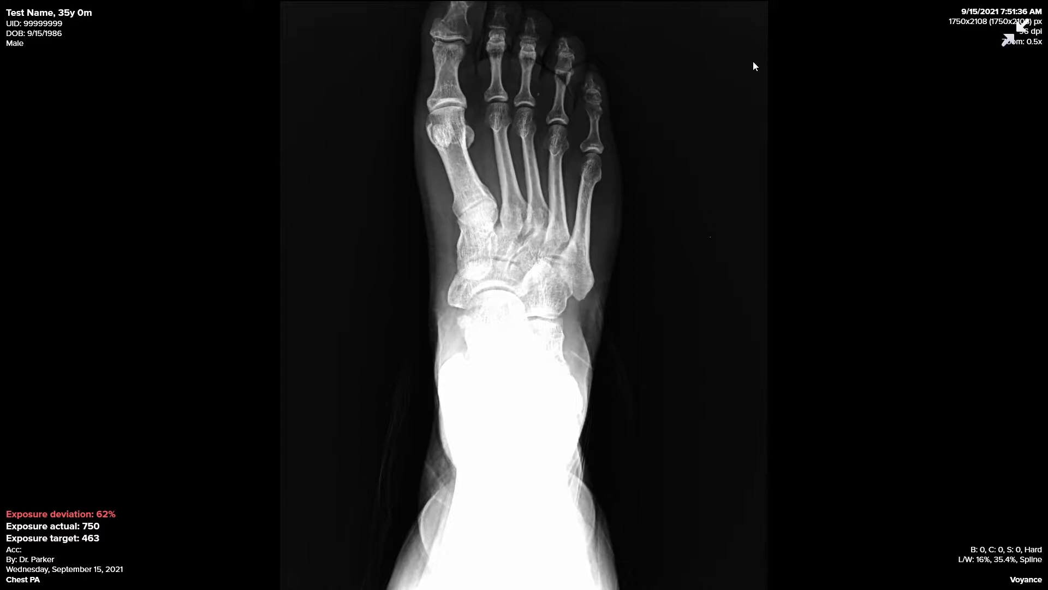
{"action": "left_click", "coordinate": [1020, 30]}
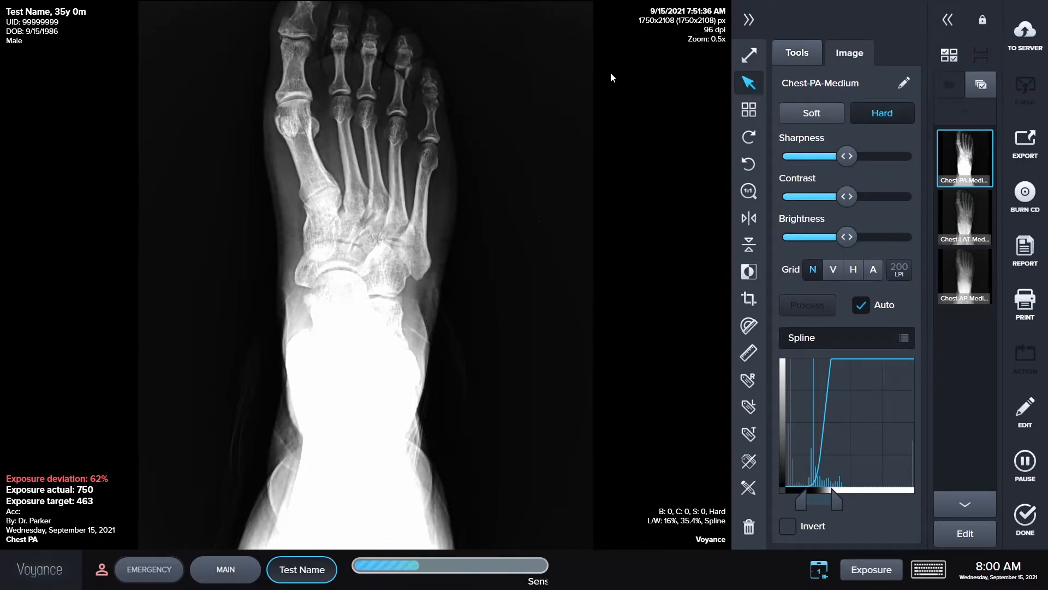
{"action": "left_click", "coordinate": [751, 110]}
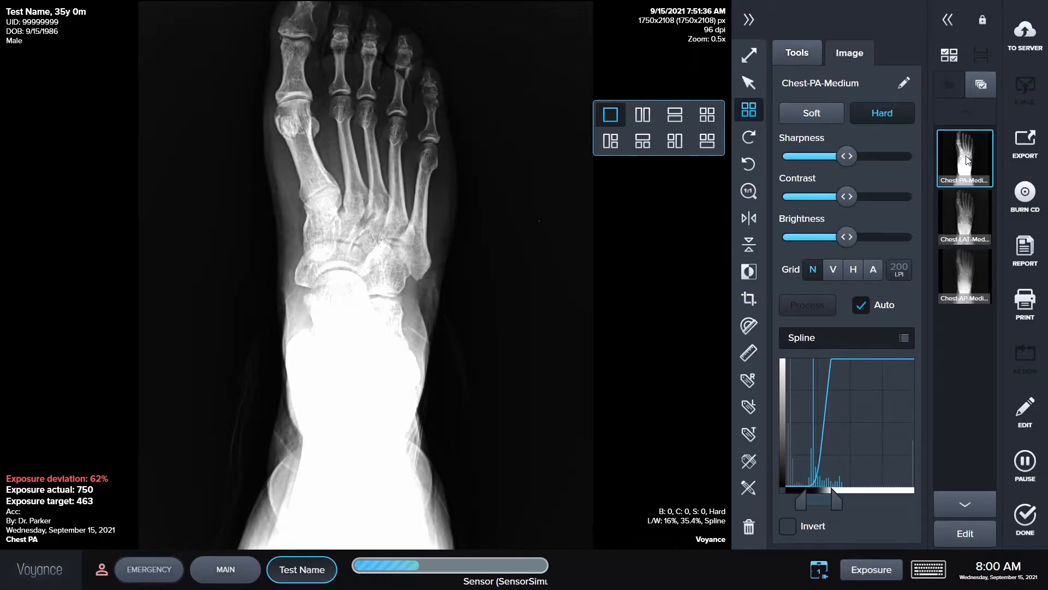
{"action": "left_click", "coordinate": [643, 114]}
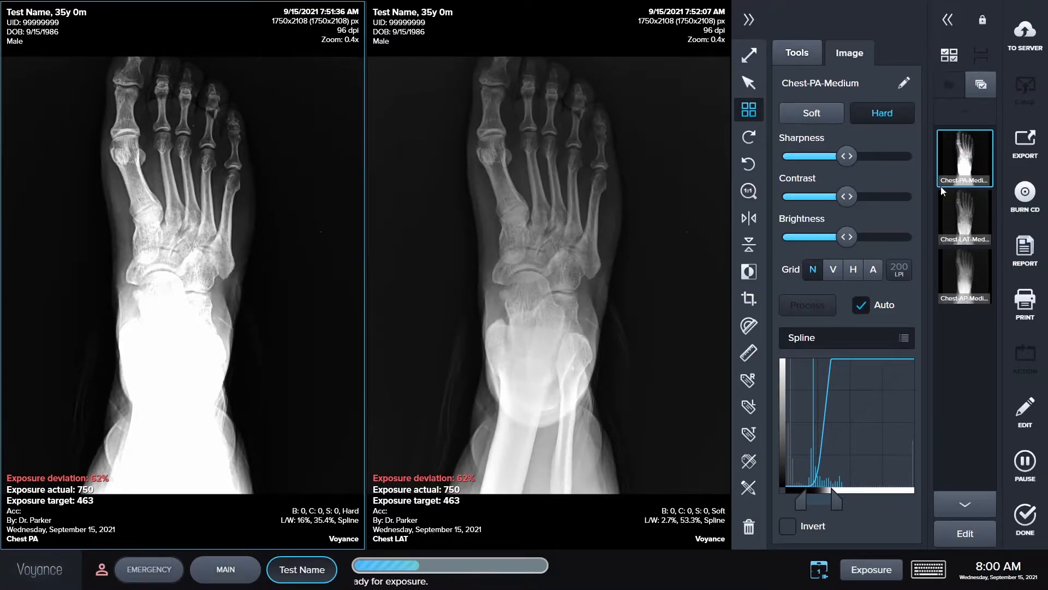
{"action": "left_click", "coordinate": [966, 219]}
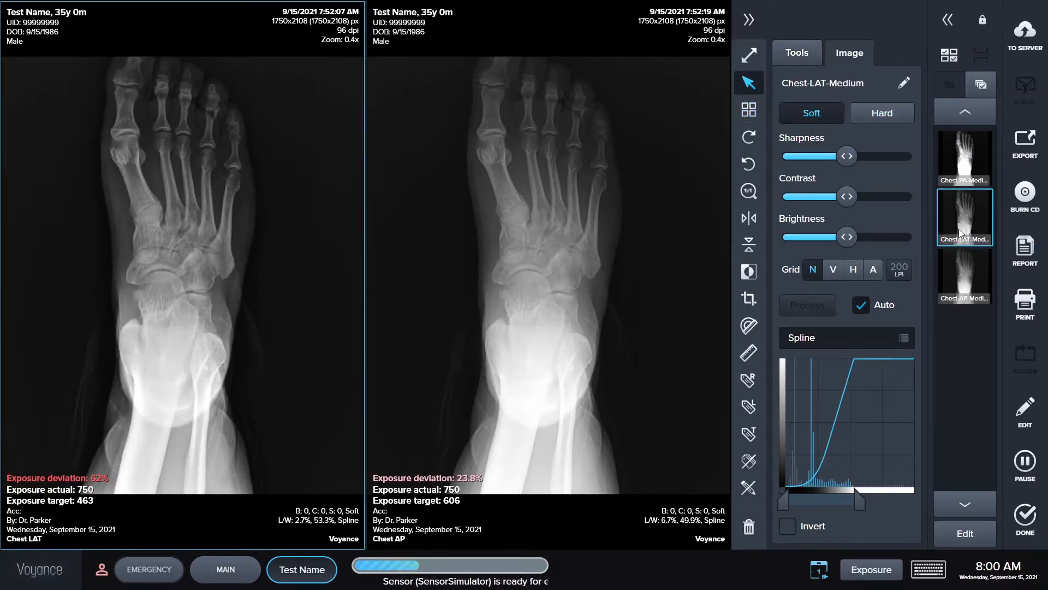
{"action": "left_click", "coordinate": [974, 163]}
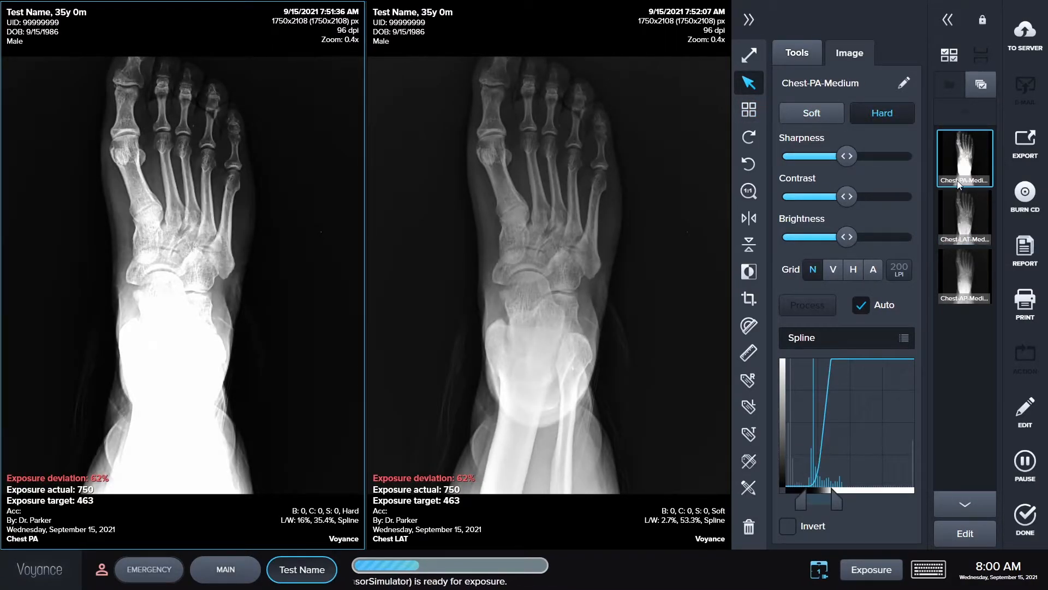
{"action": "left_click", "coordinate": [749, 109]}
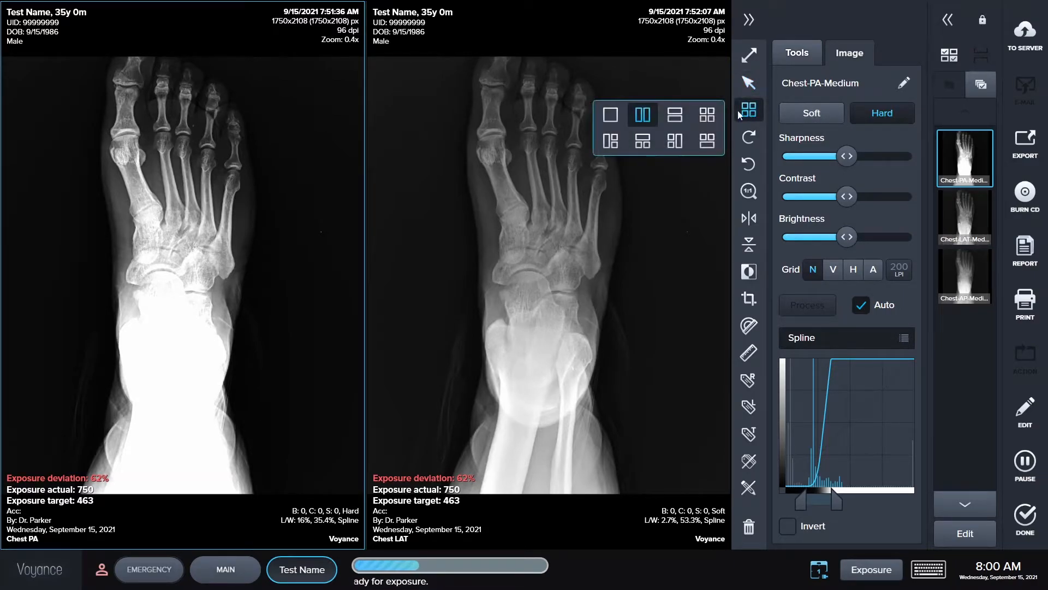
{"action": "left_click", "coordinate": [612, 114]}
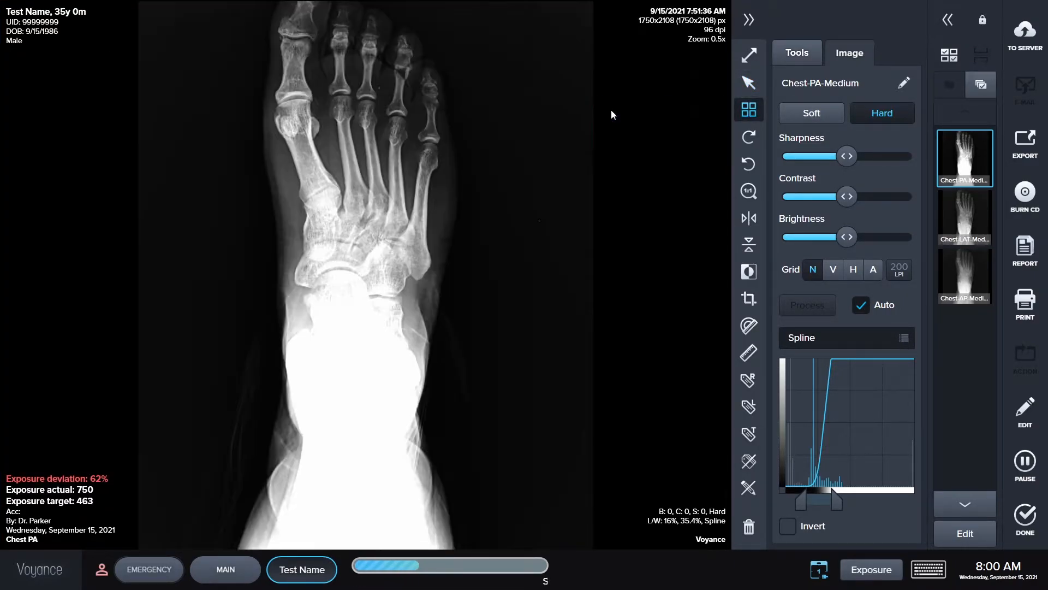
- Rotate the X-ray four quarter turns clockwise, then four counter-clockwise, back to toes-up
{"action": "left_click", "coordinate": [749, 137]}
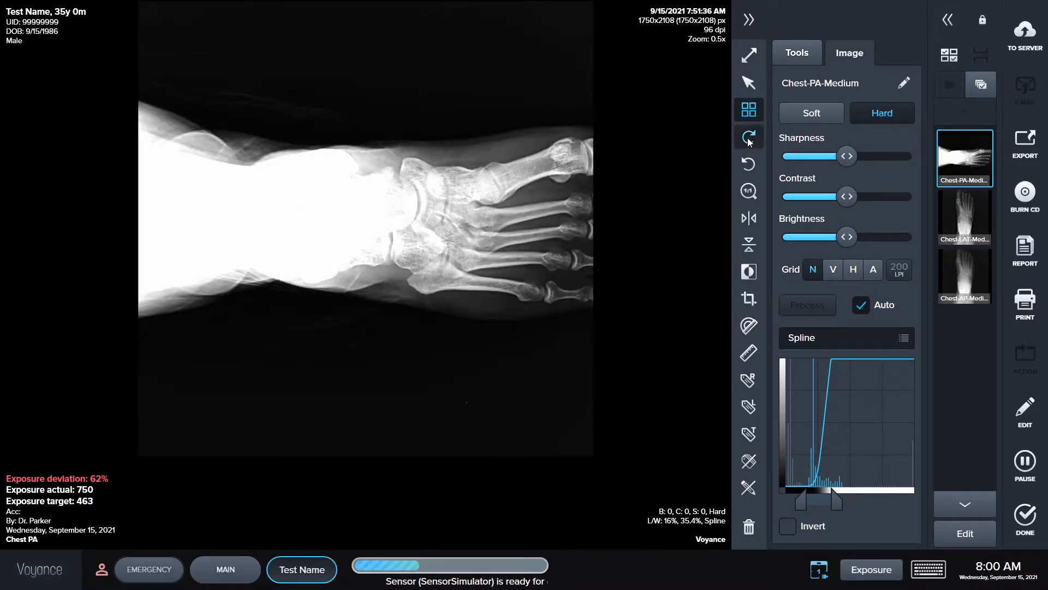
{"action": "left_click", "coordinate": [748, 138]}
{"action": "left_click", "coordinate": [749, 137]}
{"action": "left_click", "coordinate": [748, 137]}
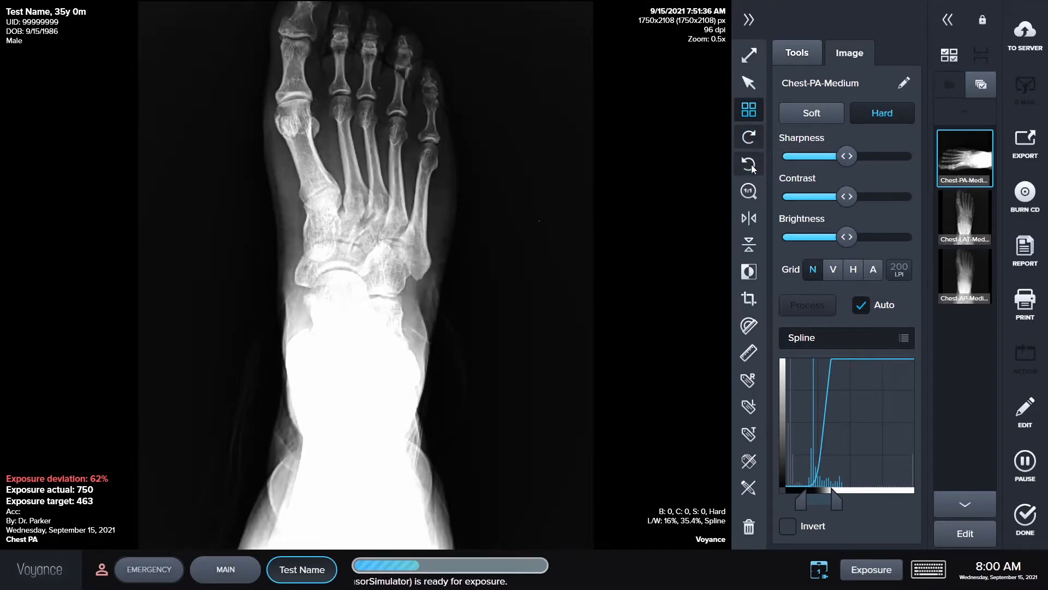
{"action": "left_click", "coordinate": [752, 165]}
{"action": "left_click", "coordinate": [751, 165]}
{"action": "left_click", "coordinate": [751, 165]}
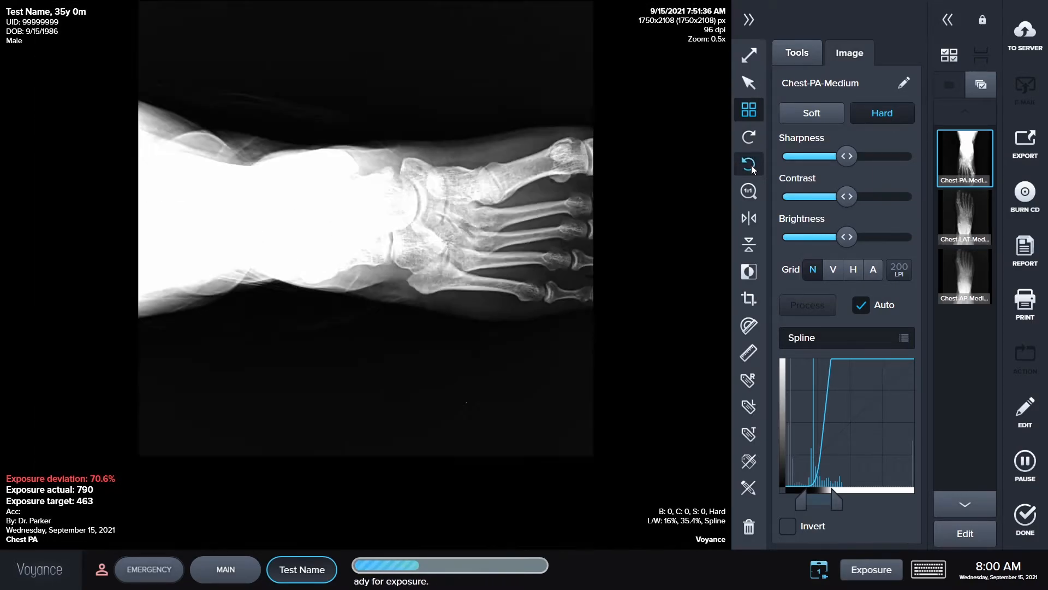
{"action": "left_click", "coordinate": [751, 165]}
- Reset the zoom, zoom in, then zoom back out to the whole foot
{"action": "left_click", "coordinate": [751, 198]}
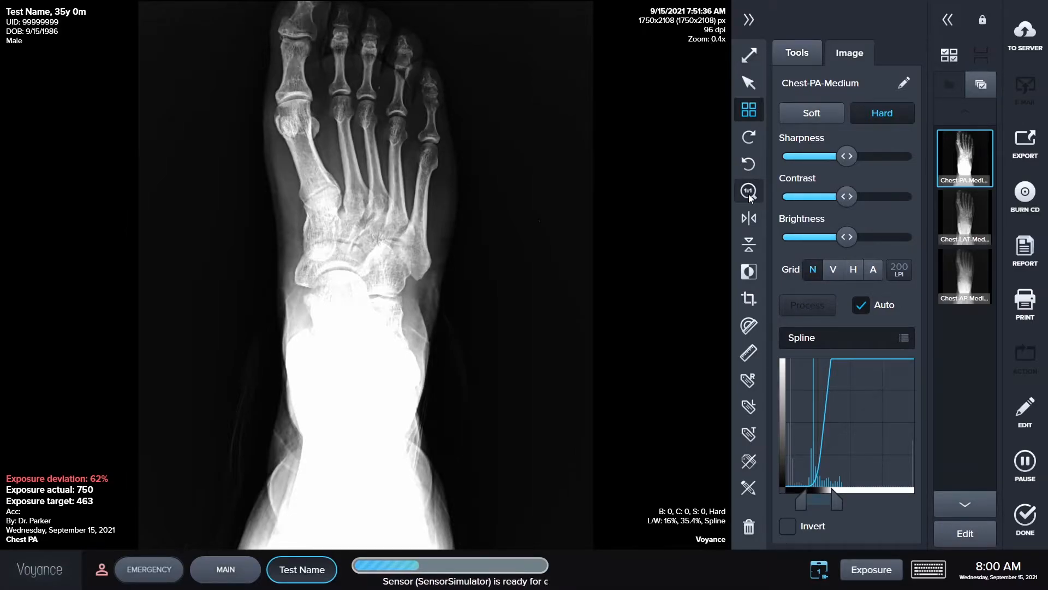
{"action": "scroll", "coordinate": [500, 221], "scroll_direction": "up", "scroll_amount": 3}
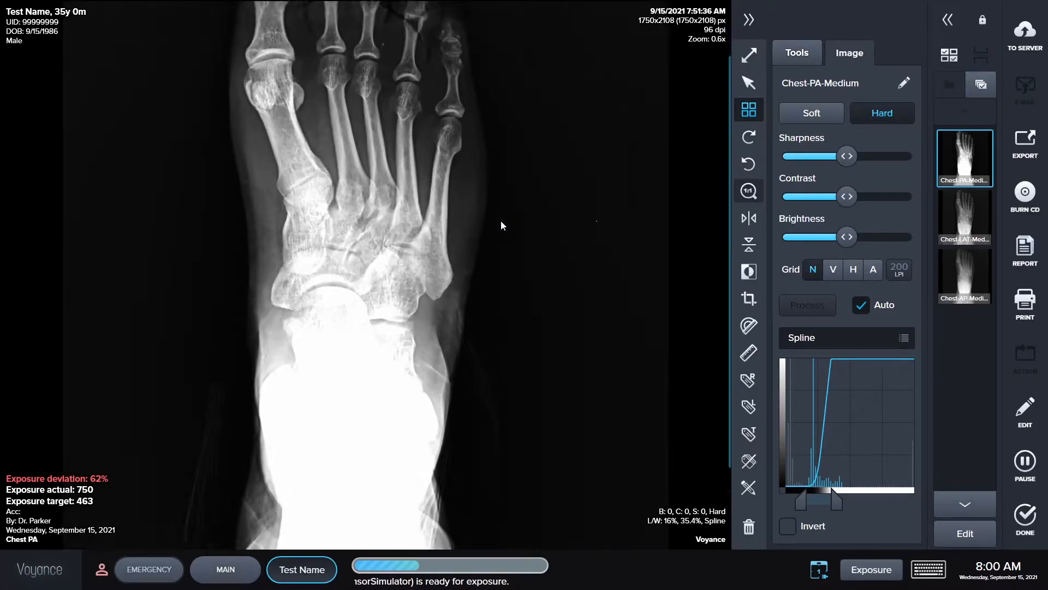
{"action": "scroll", "coordinate": [500, 221], "scroll_direction": "up", "scroll_amount": 3}
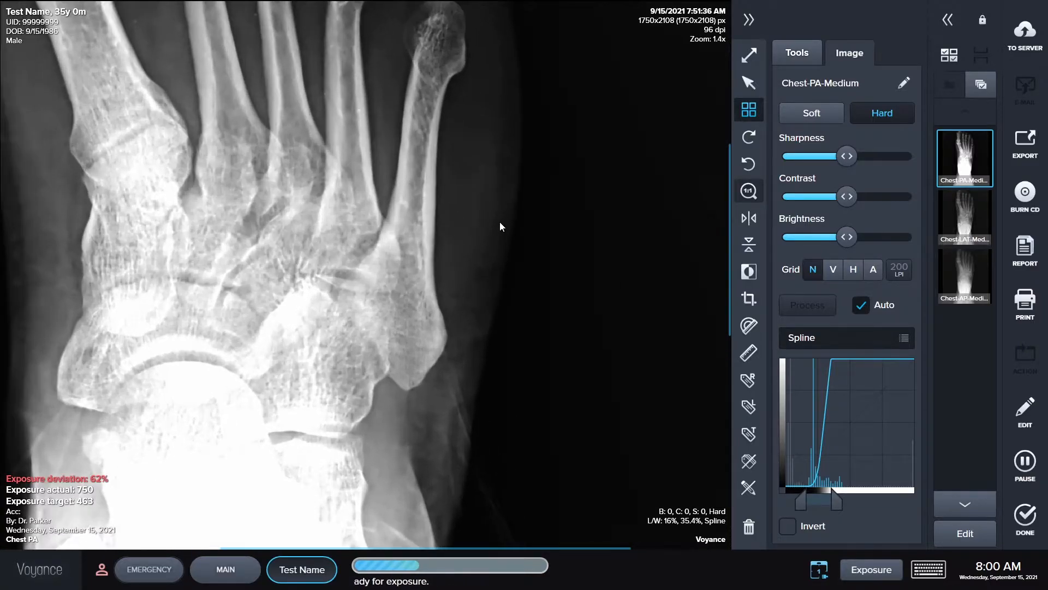
{"action": "left_click", "coordinate": [749, 191]}
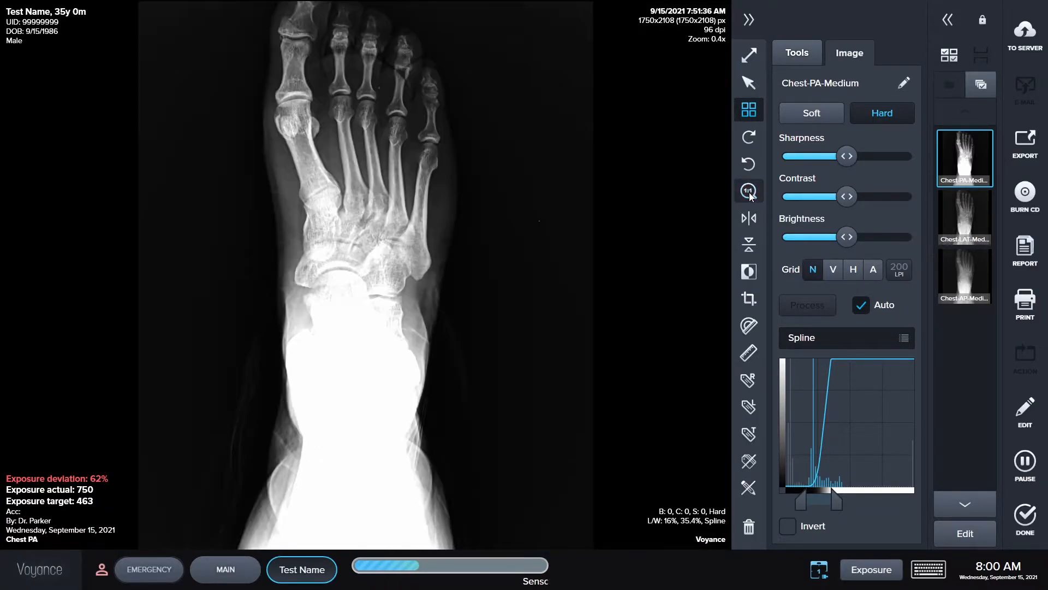
- Flip the X-ray horizontally and vertically and back, then select the Window/Level tool
{"action": "left_click", "coordinate": [749, 222]}
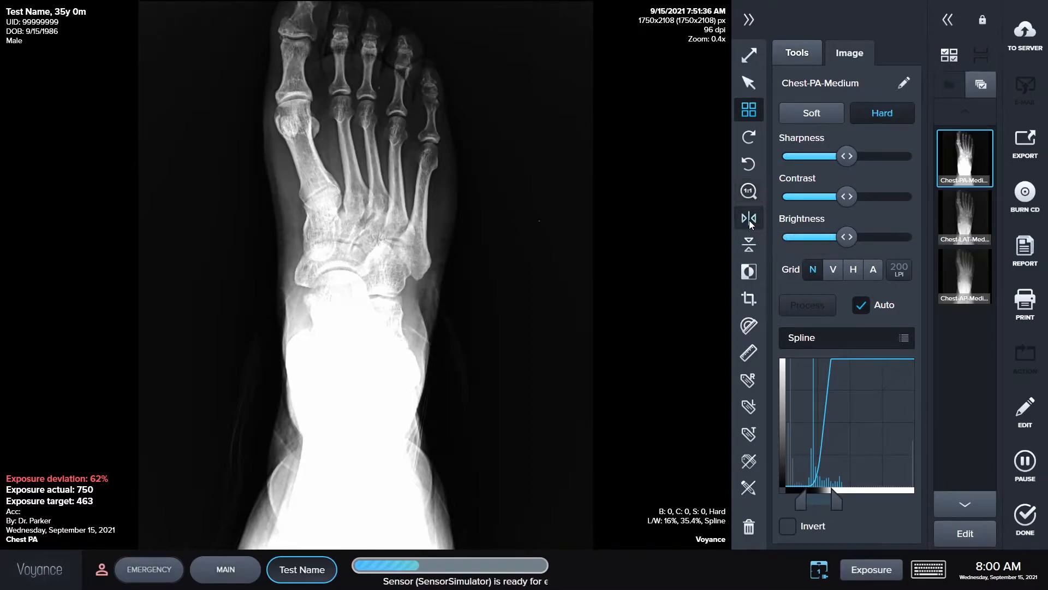
{"action": "left_click", "coordinate": [750, 223]}
{"action": "left_click", "coordinate": [749, 247]}
{"action": "left_click", "coordinate": [749, 247]}
{"action": "left_click", "coordinate": [748, 268]}
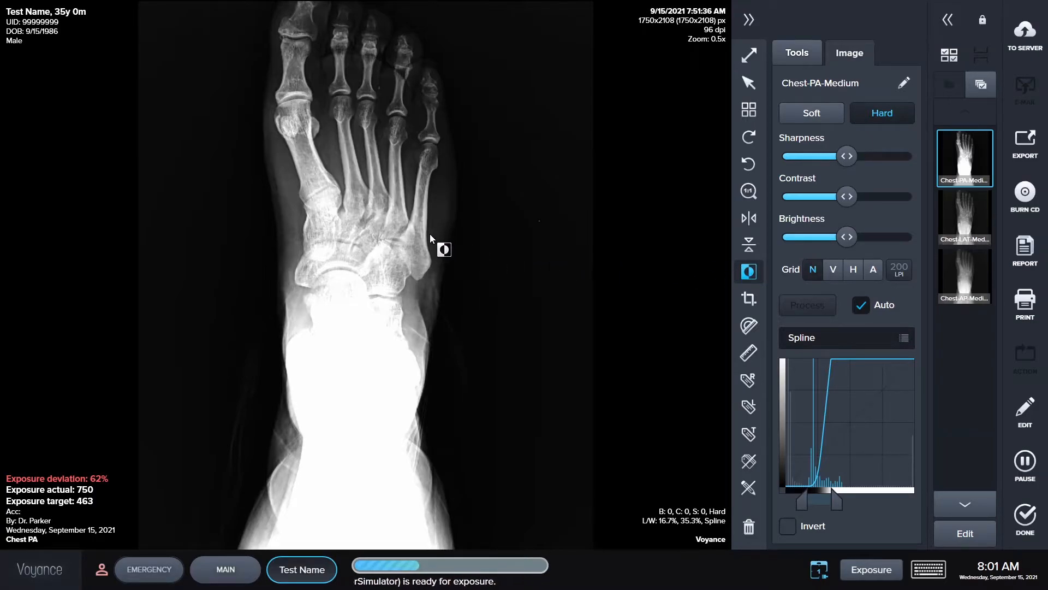
- Fine-tune the foot image's window/level by dragging, then return to object selection
{"action": "left_click_drag", "start_coordinate": [377, 256], "coordinate": [375, 258]}
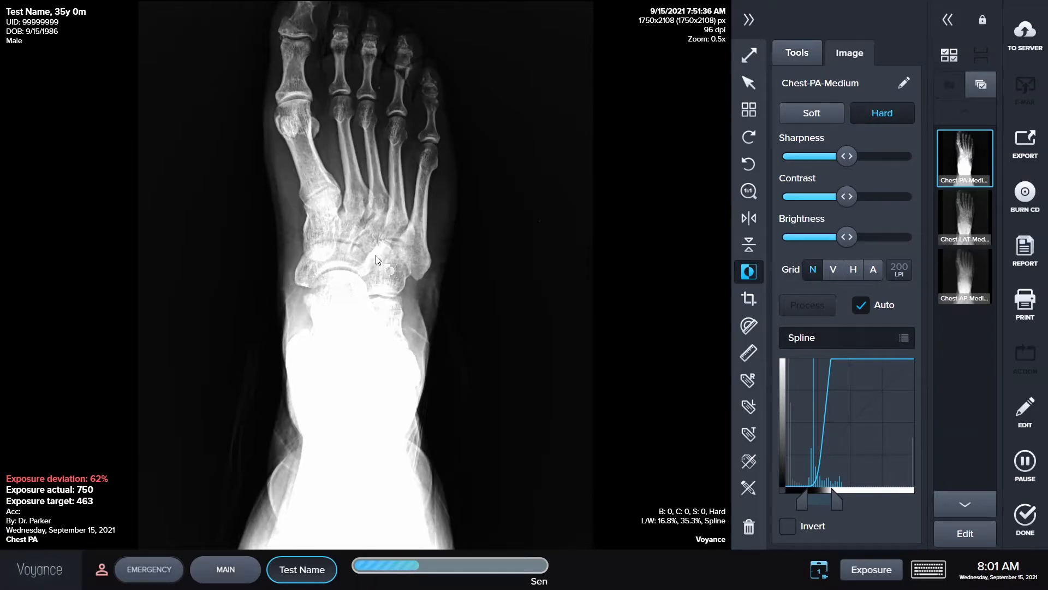
{"action": "mouse_move", "coordinate": [376, 257]}
{"action": "left_mouse_down"}
{"action": "mouse_move", "coordinate": [458, 254]}
{"action": "mouse_move", "coordinate": [303, 241]}
{"action": "mouse_move", "coordinate": [387, 254]}
{"action": "left_mouse_up"}
{"action": "key", "text": "Escape"}
- Crop the X-ray's right and left edges in toward the foot, leaving 1537x2108 px
{"action": "left_click", "coordinate": [748, 299]}
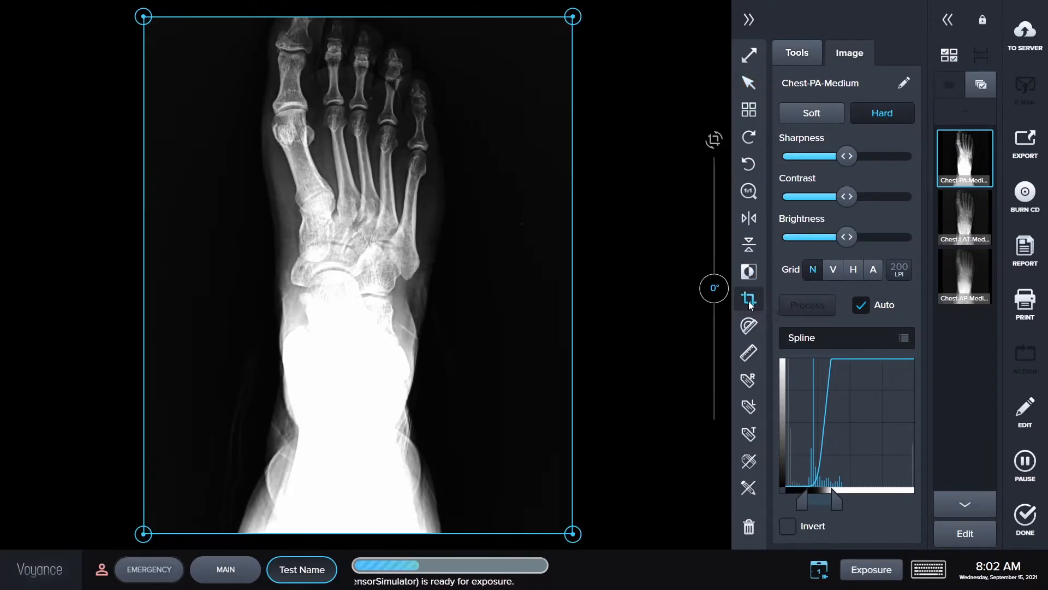
{"action": "left_click_drag", "start_coordinate": [567, 17], "coordinate": [531, 16]}
{"action": "left_click_drag", "start_coordinate": [142, 17], "coordinate": [159, 17]}
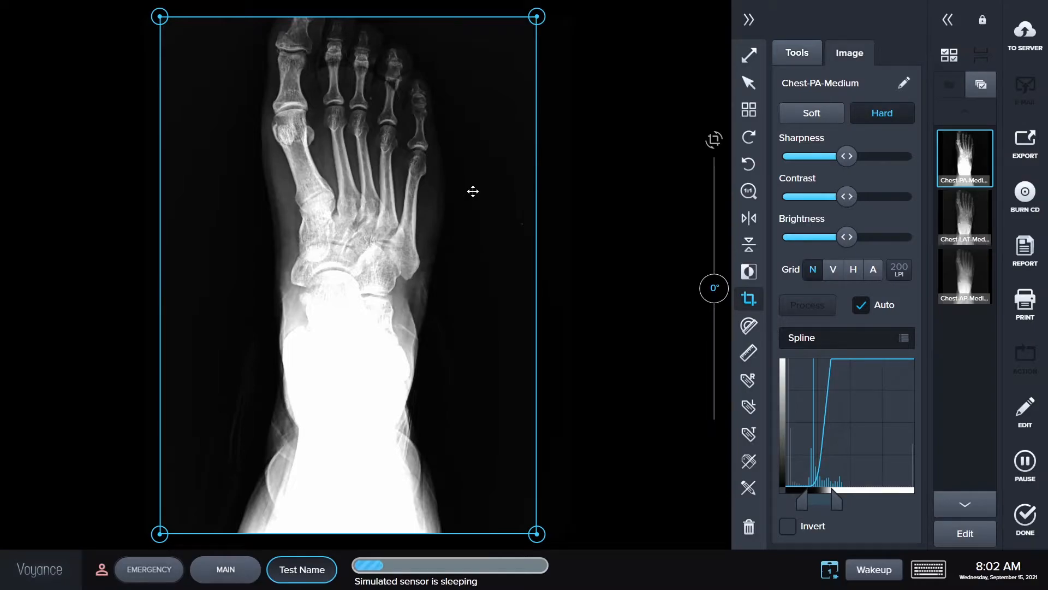
{"action": "double_click", "coordinate": [472, 192]}
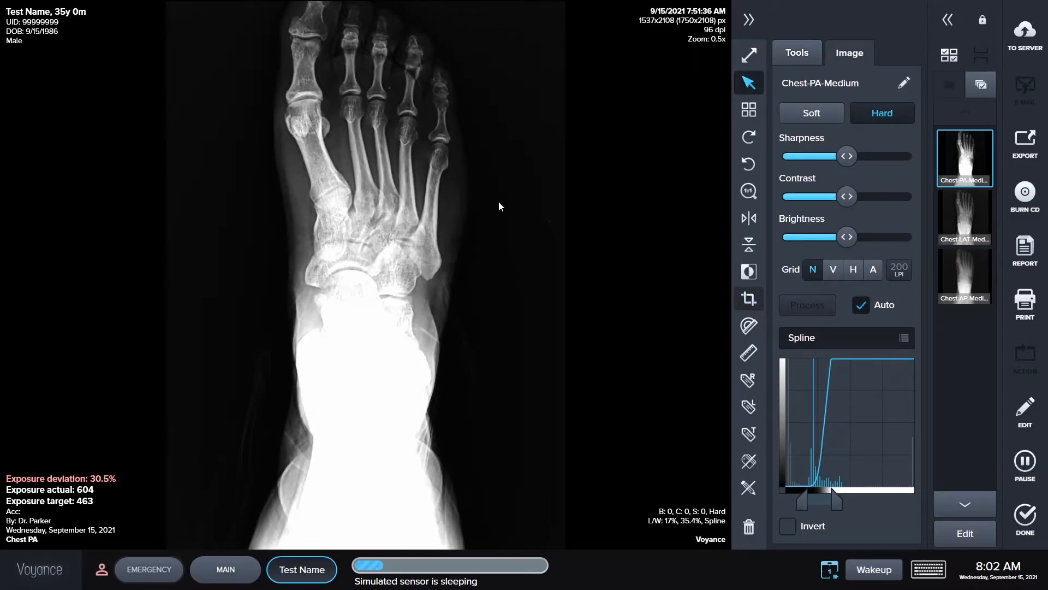
{"action": "left_click", "coordinate": [756, 327]}
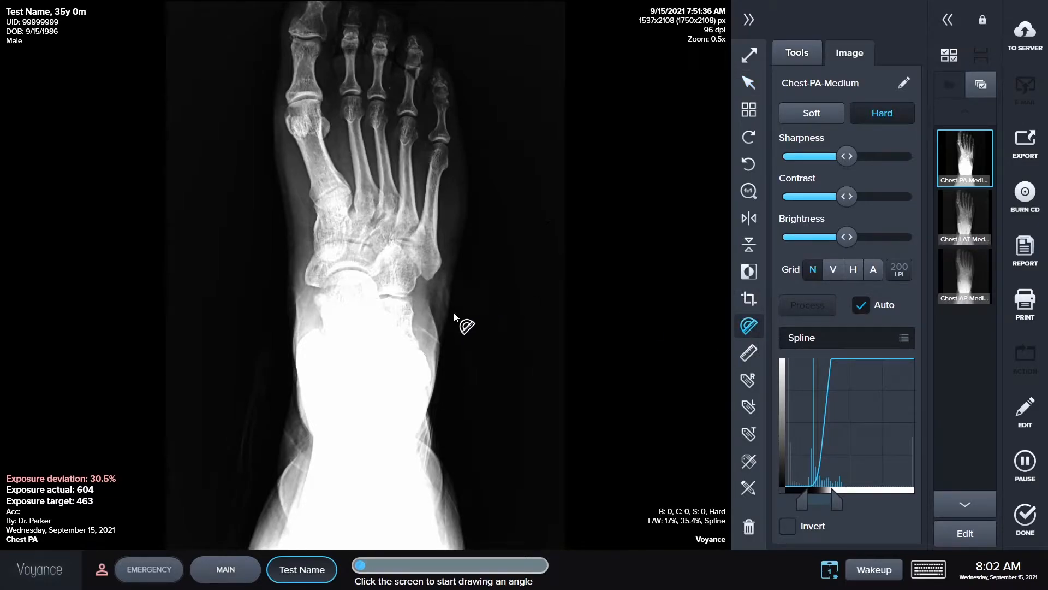
{"action": "left_click_drag", "start_coordinate": [308, 223], "coordinate": [303, 280]}
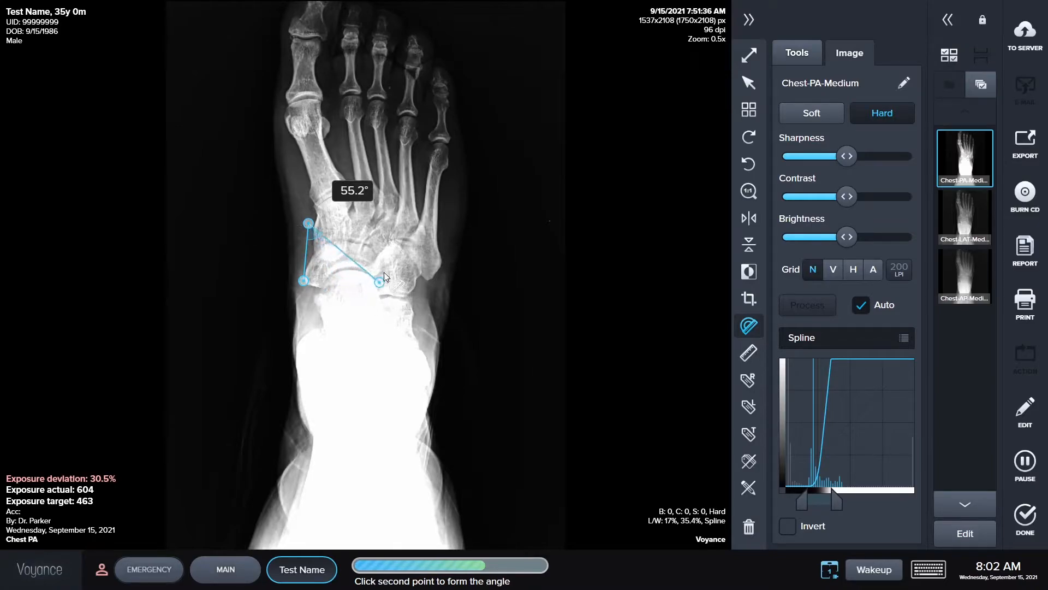
{"action": "left_click", "coordinate": [342, 166]}
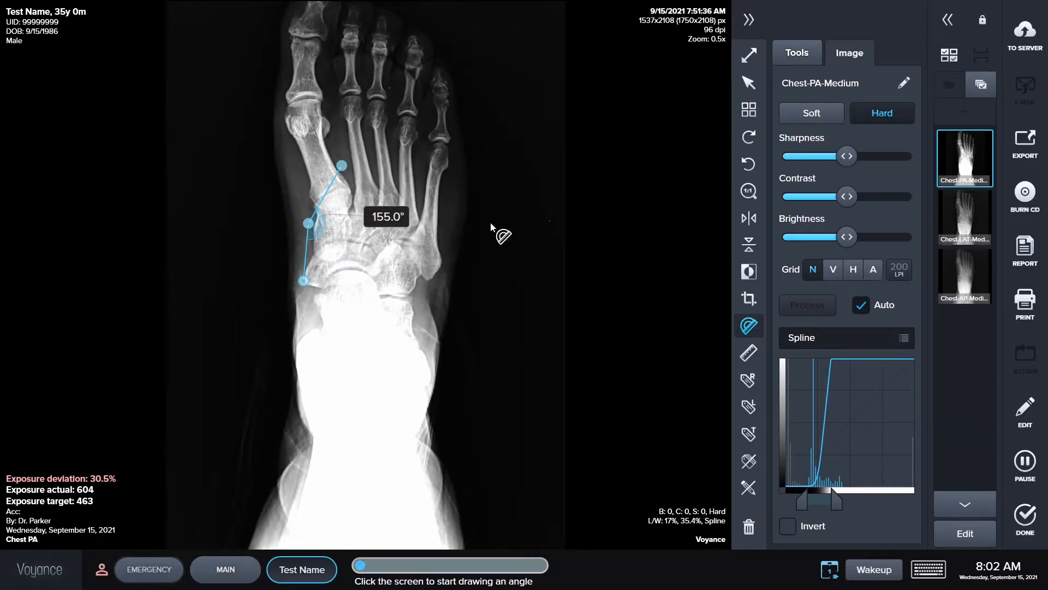
{"action": "left_click", "coordinate": [748, 82]}
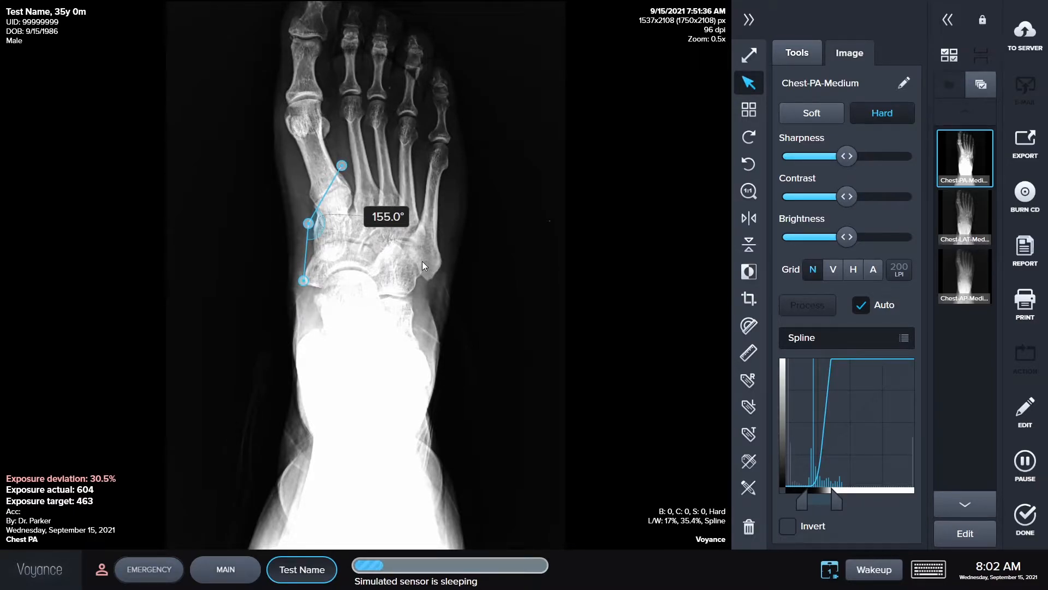
{"action": "key", "text": "Delete"}
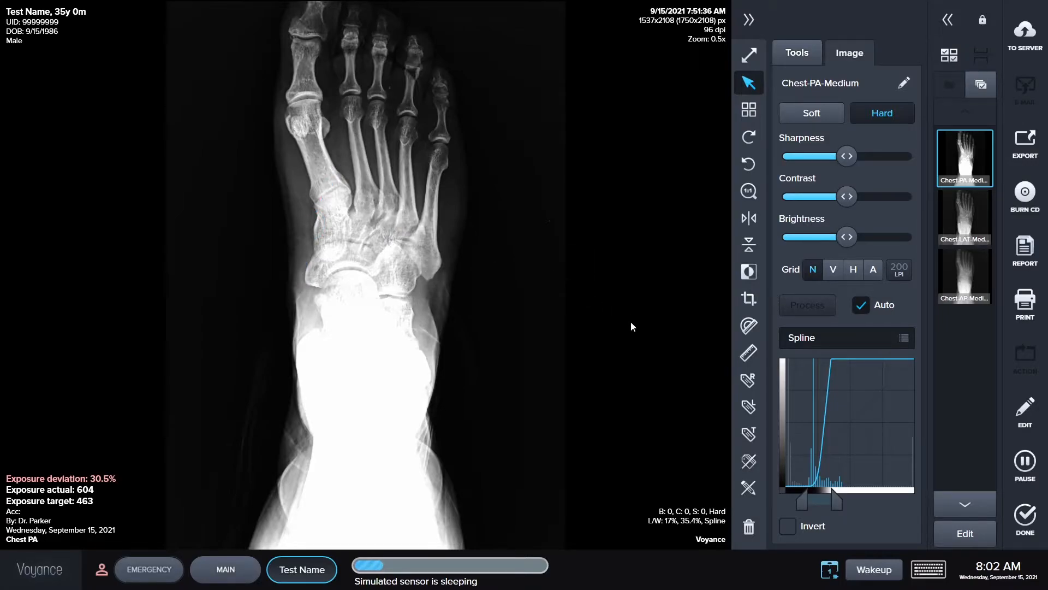
- Measure a 7.11 in line down the fourth toe and 8.57 in along the little toe
{"action": "left_click", "coordinate": [748, 355]}
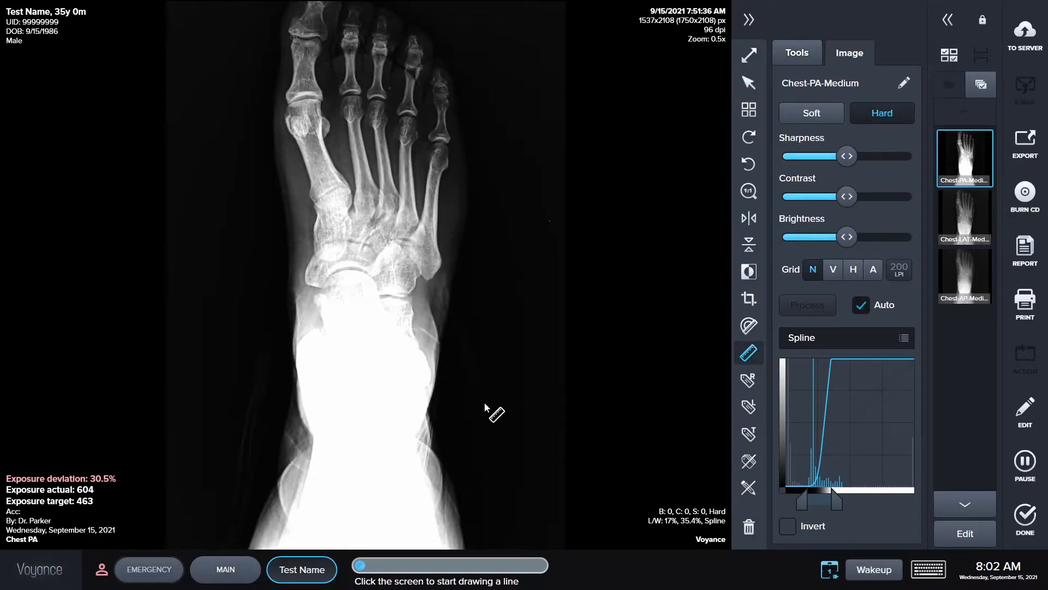
{"action": "left_click", "coordinate": [423, 48]}
{"action": "left_click", "coordinate": [424, 47]}
{"action": "left_click_drag", "start_coordinate": [424, 46], "coordinate": [421, 221]}
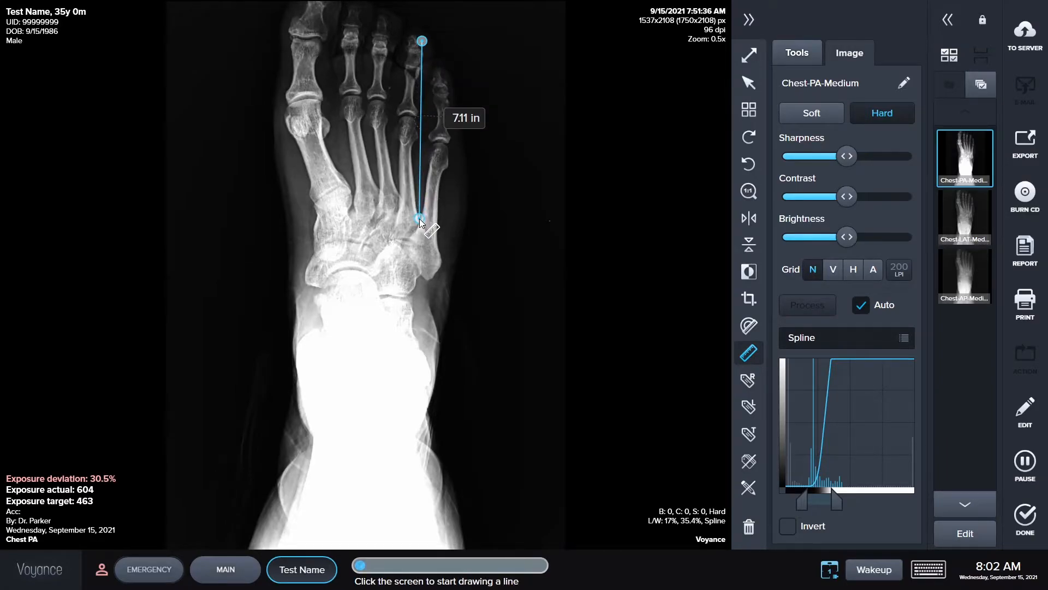
{"action": "left_click_drag", "start_coordinate": [444, 154], "coordinate": [442, 371]}
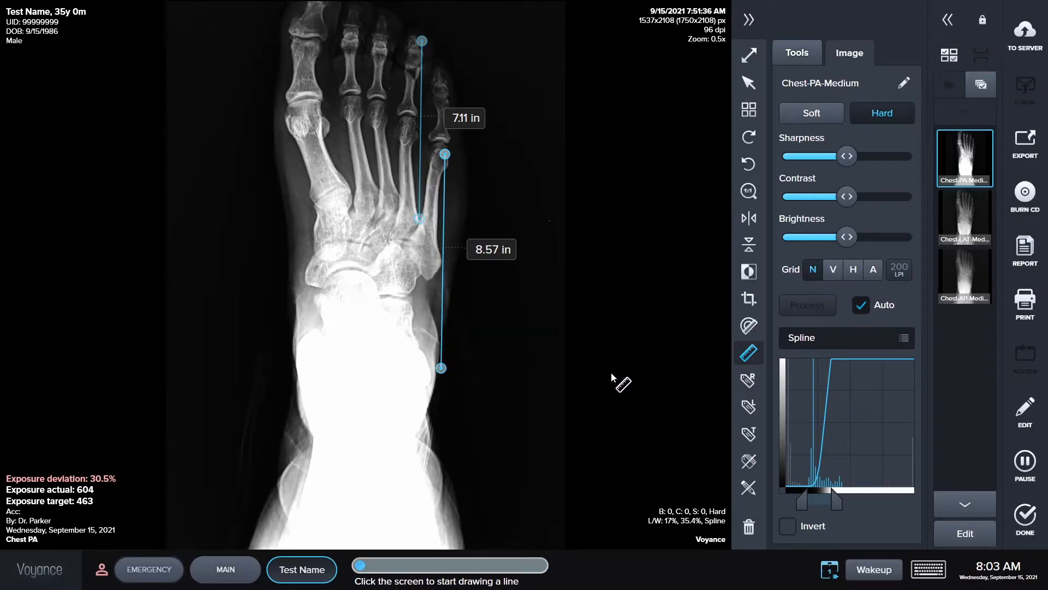
- Place an R side marker, tilt and shrink it, then delete it
{"action": "left_click", "coordinate": [749, 382]}
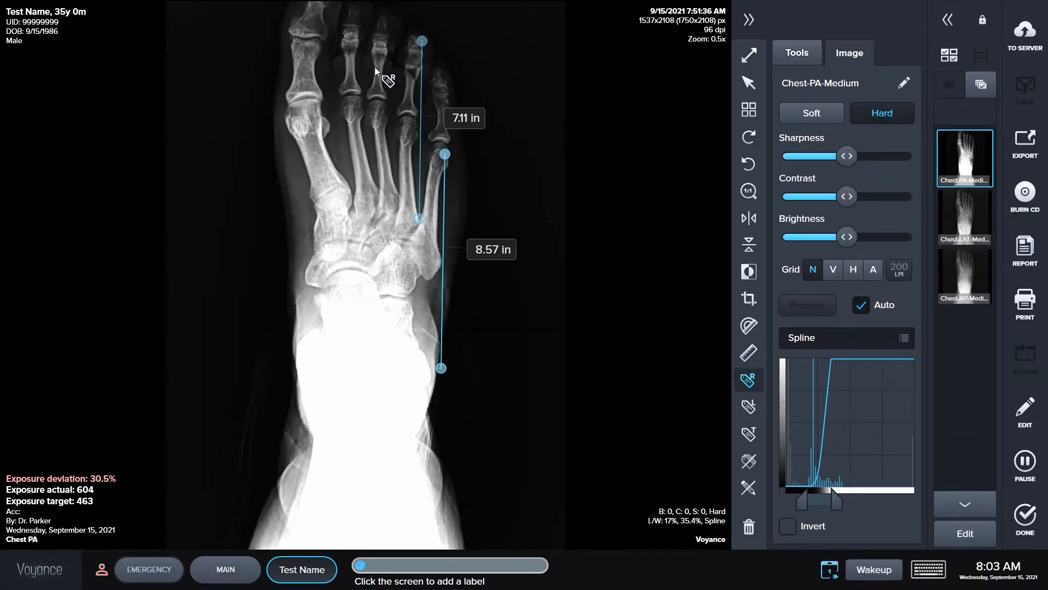
{"action": "left_click", "coordinate": [227, 37]}
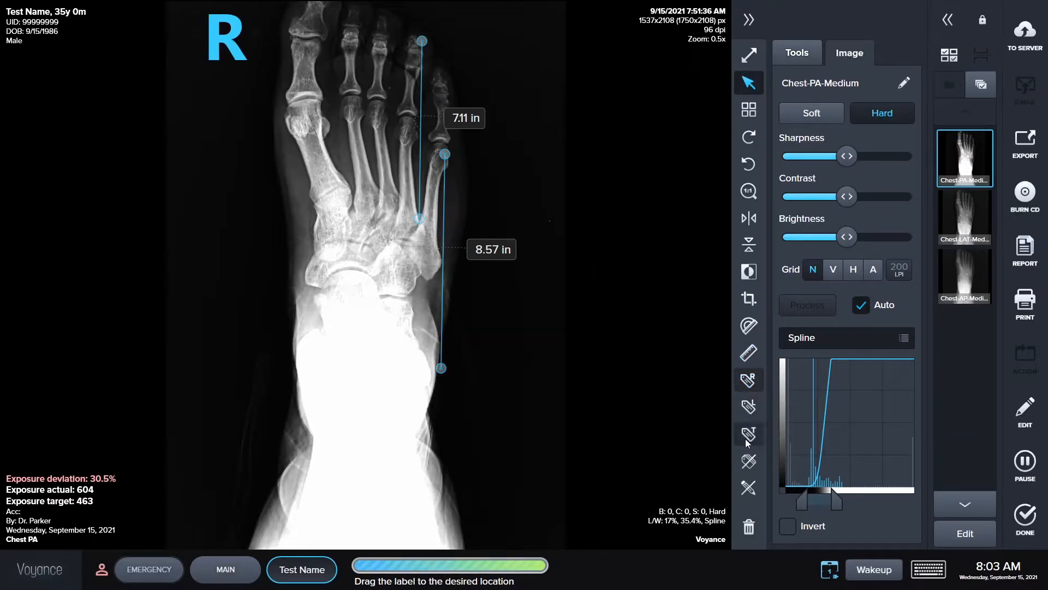
{"action": "left_click", "coordinate": [230, 37]}
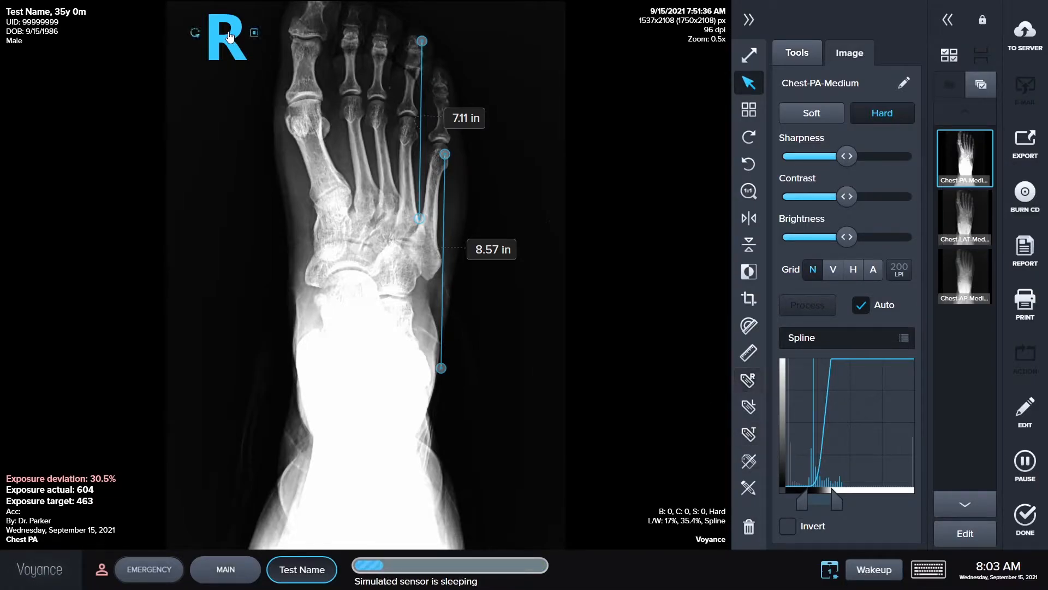
{"action": "mouse_move", "coordinate": [196, 38]}
{"action": "left_mouse_down"}
{"action": "mouse_move", "coordinate": [218, 8]}
{"action": "mouse_move", "coordinate": [256, 30]}
{"action": "mouse_move", "coordinate": [188, 17]}
{"action": "mouse_move", "coordinate": [178, 38]}
{"action": "left_mouse_up"}
{"action": "mouse_move", "coordinate": [254, 37]}
{"action": "left_mouse_down"}
{"action": "mouse_move", "coordinate": [235, 37]}
{"action": "mouse_move", "coordinate": [249, 35]}
{"action": "left_mouse_up"}
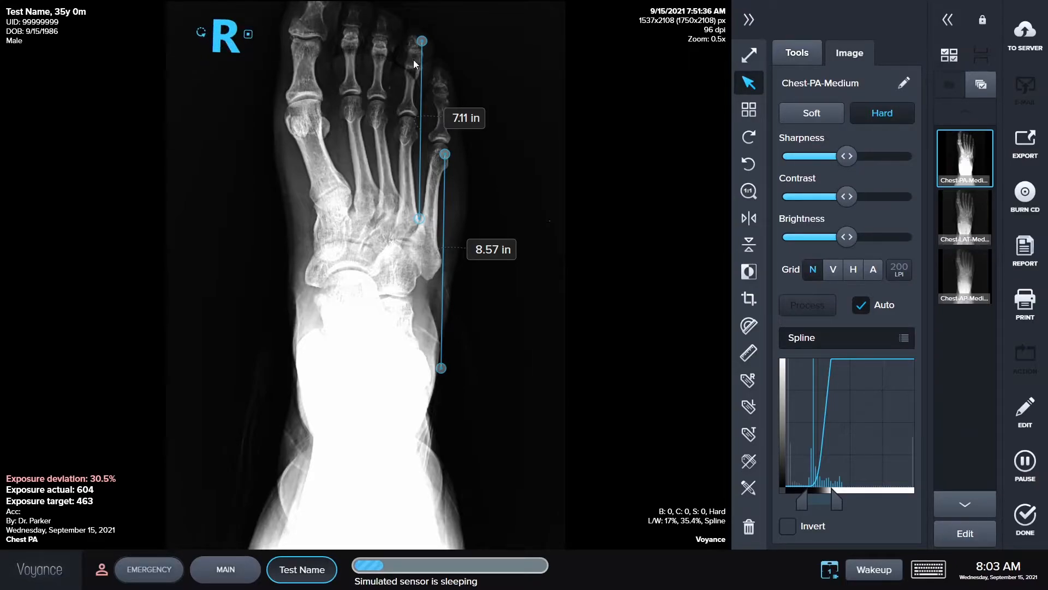
{"action": "key", "text": "Delete"}
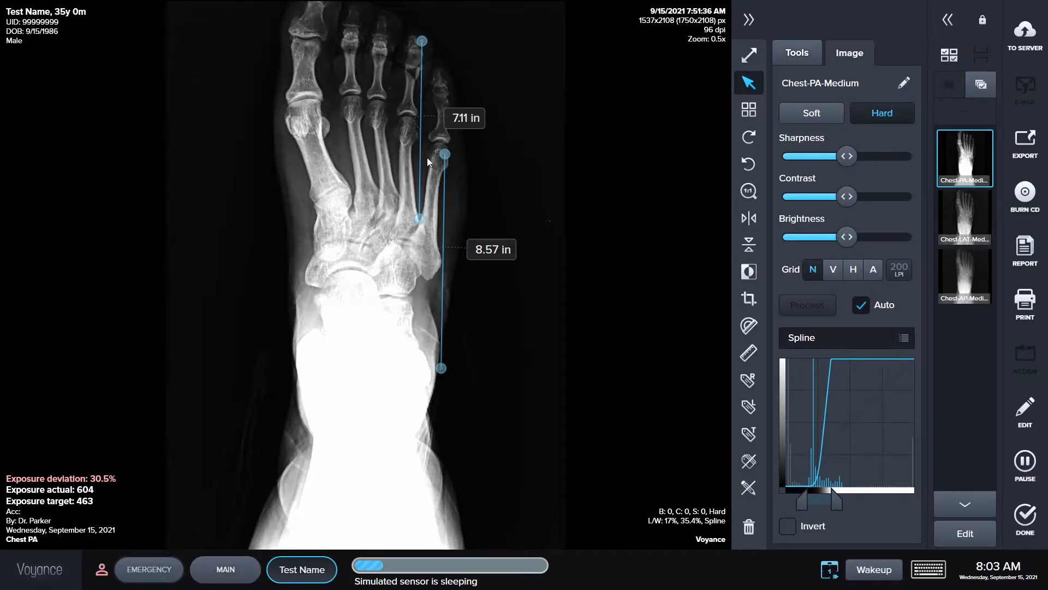
- Delete the 8.57 in and 7.11 in distance measurements
{"action": "left_click", "coordinate": [443, 164]}
{"action": "key", "text": "Delete"}
{"action": "left_click", "coordinate": [421, 49]}
{"action": "key", "text": "Delete"}
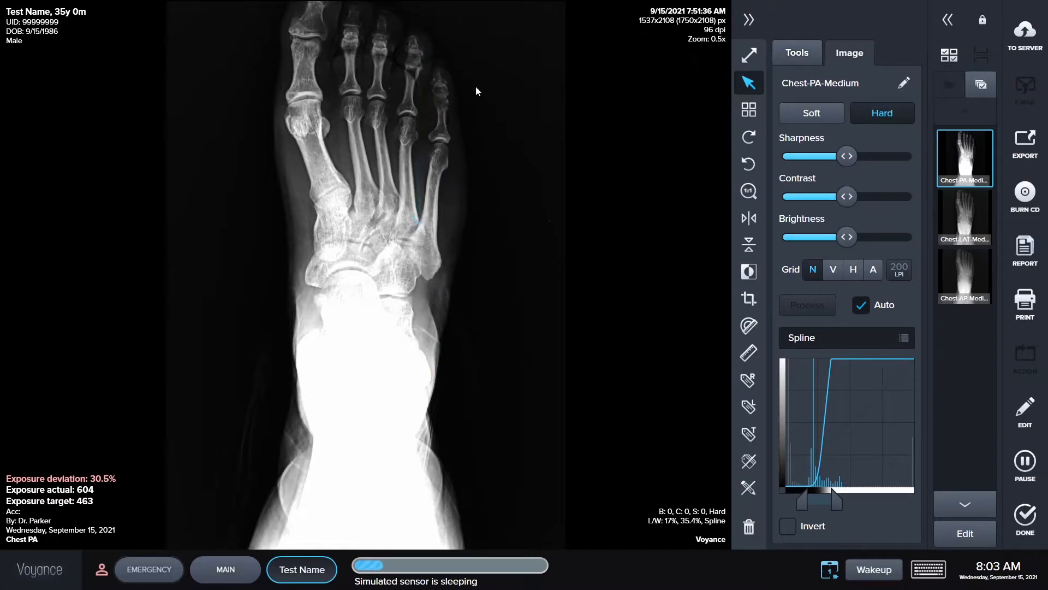
- Add a free text label beside the ankle reading 'Test Label'
{"action": "left_click", "coordinate": [749, 430]}
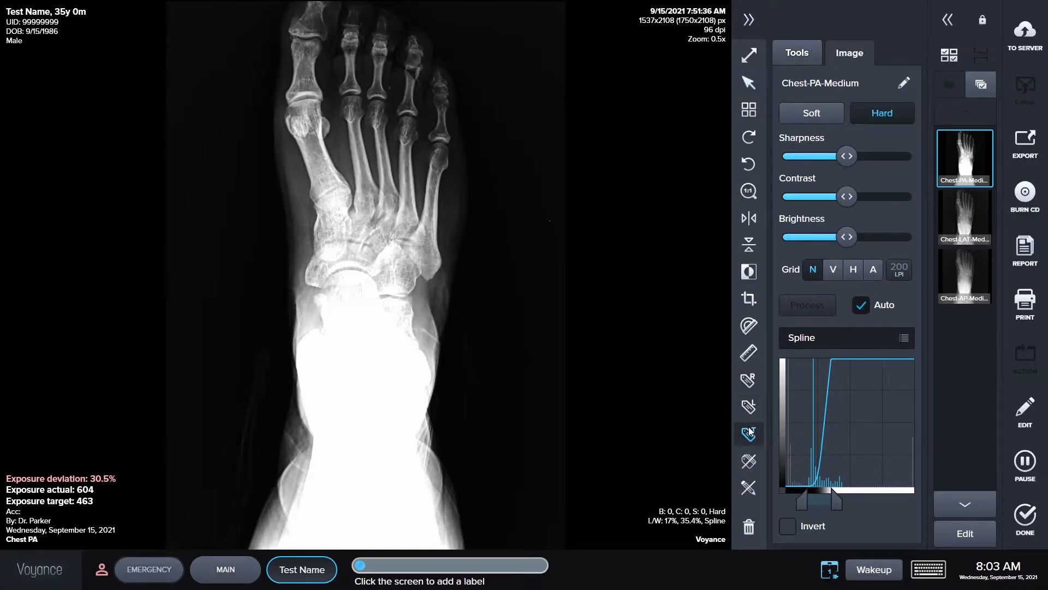
{"action": "left_click", "coordinate": [221, 255]}
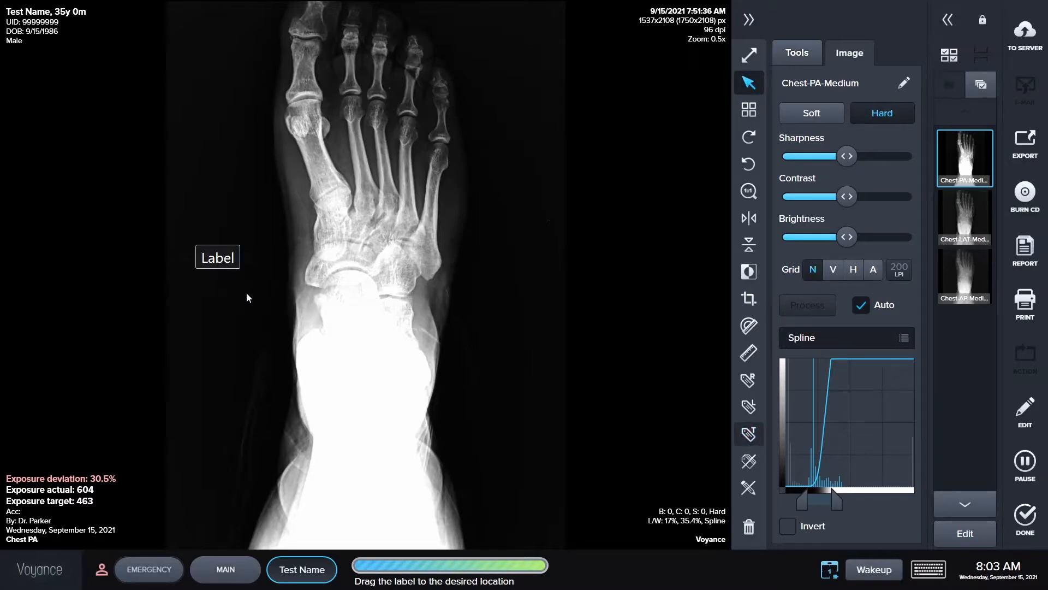
{"action": "left_click", "coordinate": [218, 260]}
{"action": "double_click", "coordinate": [217, 259]}
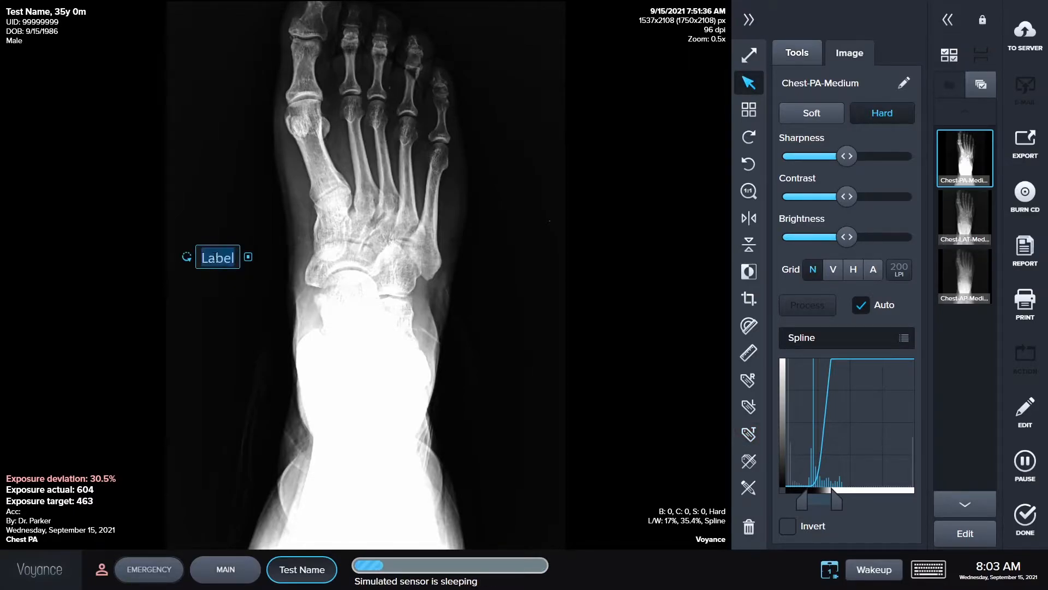
{"action": "type", "text": "Te"}
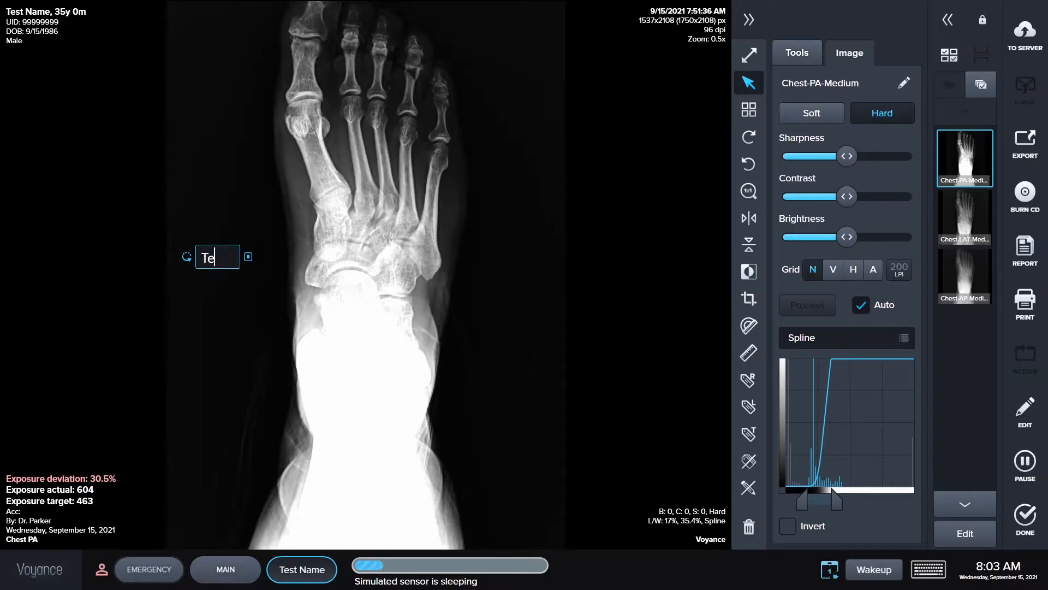
{"action": "type", "text": "st Label"}
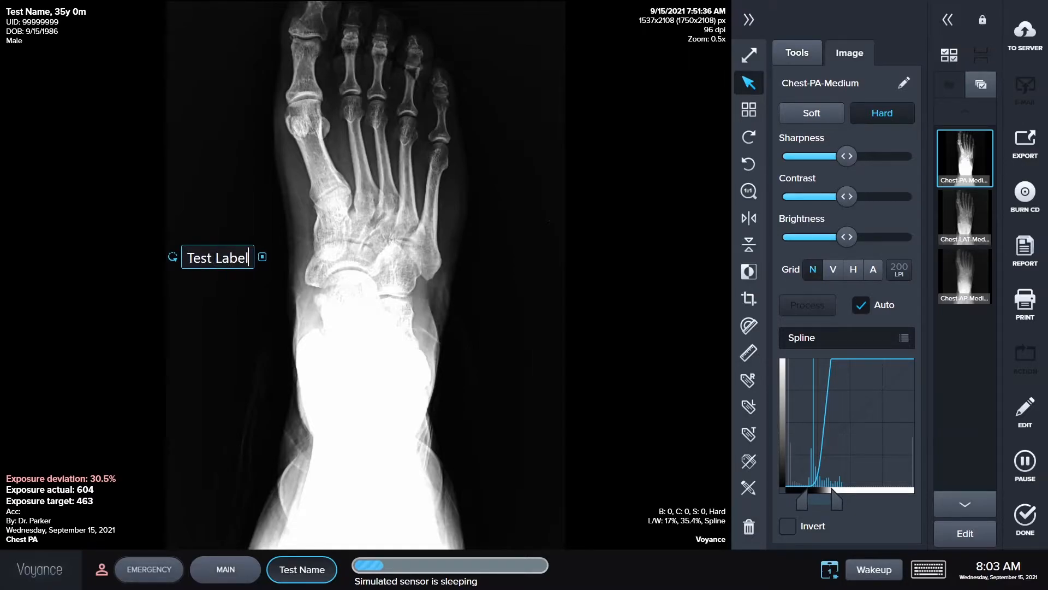
{"action": "left_click", "coordinate": [218, 215]}
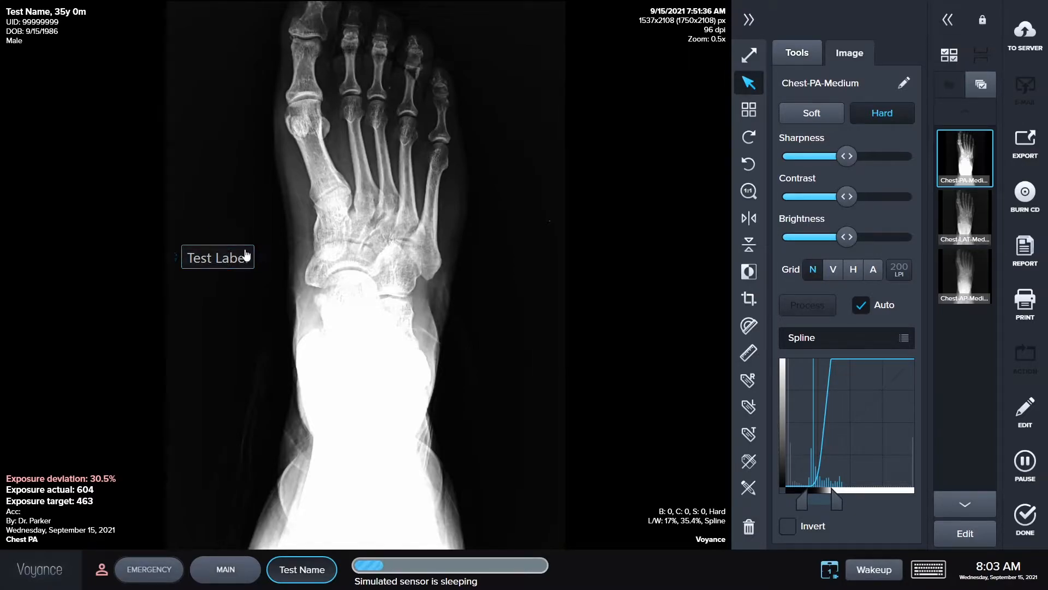
- Resize and rotate the Test Label, then move it up beside the toes
{"action": "mouse_move", "coordinate": [263, 262]}
{"action": "left_mouse_down"}
{"action": "mouse_move", "coordinate": [327, 273]}
{"action": "mouse_move", "coordinate": [288, 261]}
{"action": "mouse_move", "coordinate": [262, 265]}
{"action": "mouse_move", "coordinate": [284, 281]}
{"action": "mouse_move", "coordinate": [260, 276]}
{"action": "left_mouse_up"}
{"action": "left_click_drag", "start_coordinate": [175, 264], "coordinate": [142, 264]}
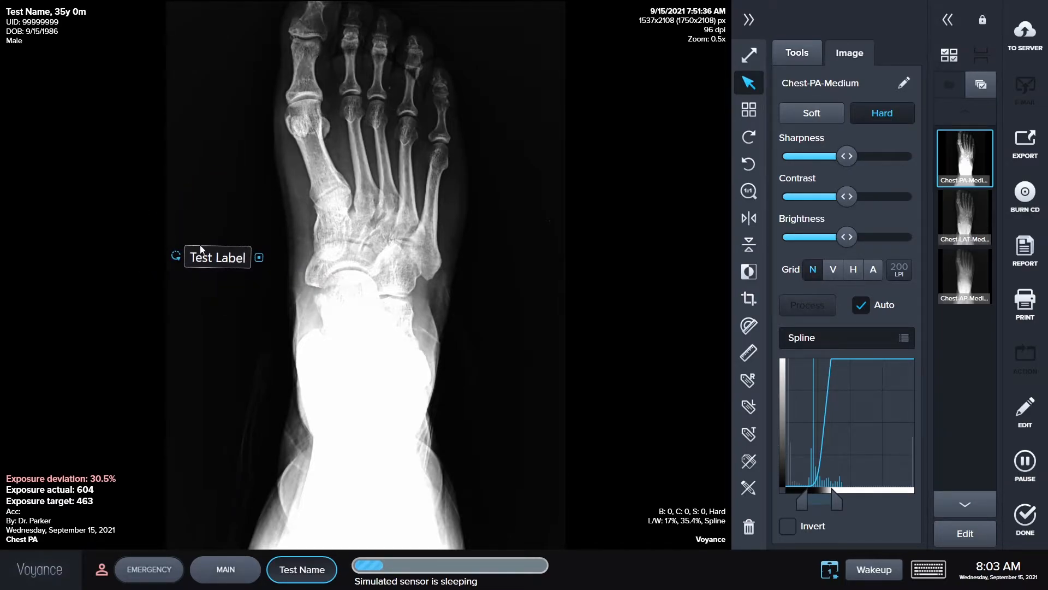
{"action": "mouse_move", "coordinate": [215, 260]}
{"action": "left_mouse_down"}
{"action": "mouse_move", "coordinate": [224, 132]}
{"action": "mouse_move", "coordinate": [493, 87]}
{"action": "mouse_move", "coordinate": [499, 56]}
{"action": "left_mouse_up"}
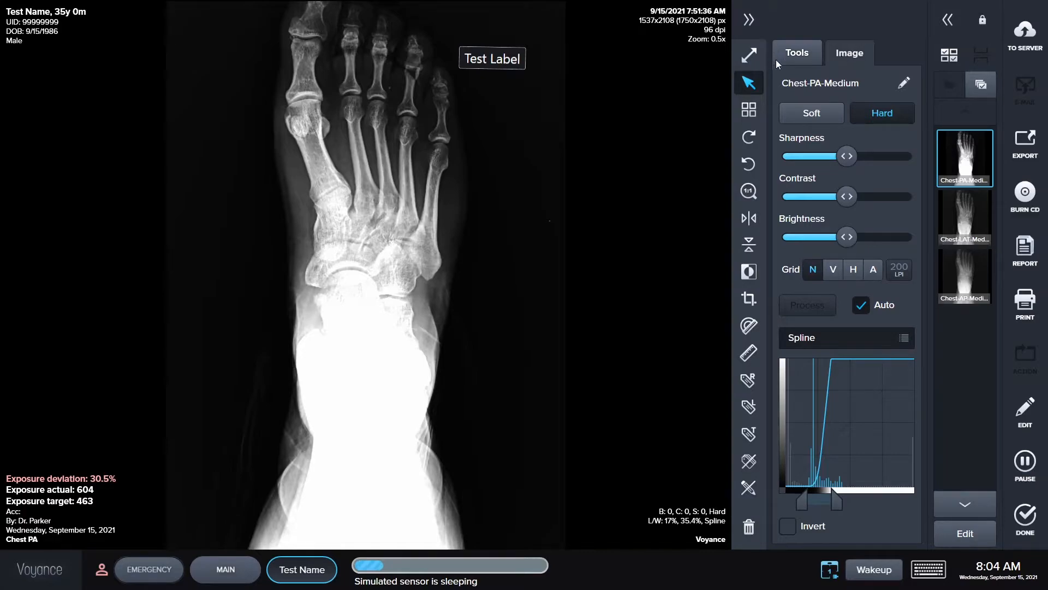
- Reset the image to uncropped 1750x2108 px, Soft processing, L/W 6.7%, 49.9%
{"action": "left_click", "coordinate": [749, 488]}
{"action": "left_click", "coordinate": [496, 331]}
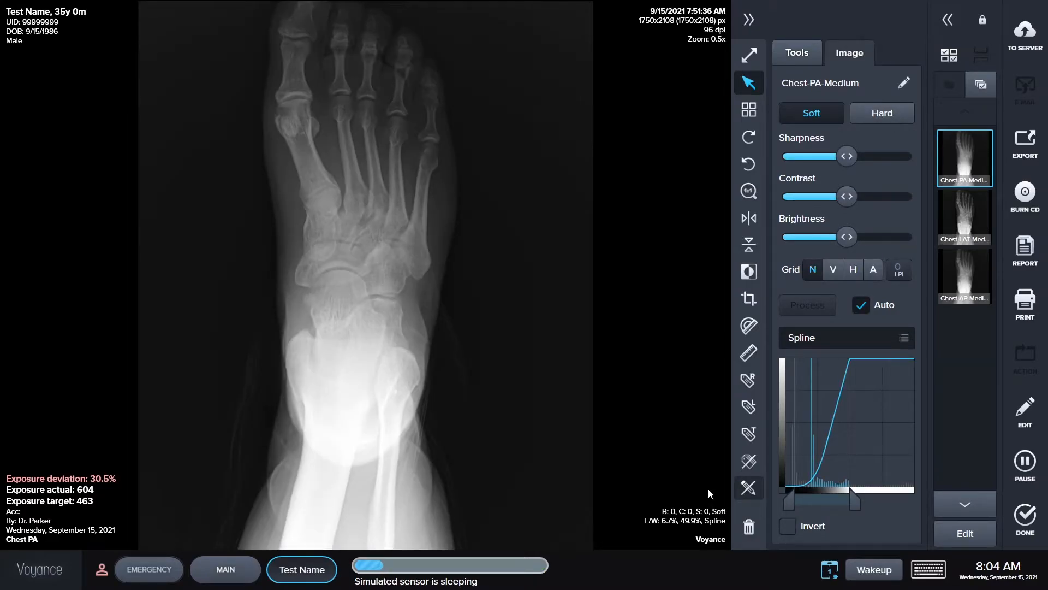
- Try rejecting the Chest PA shot, cancel, then delete it so Chest LAT is shown
{"action": "left_click", "coordinate": [749, 527]}
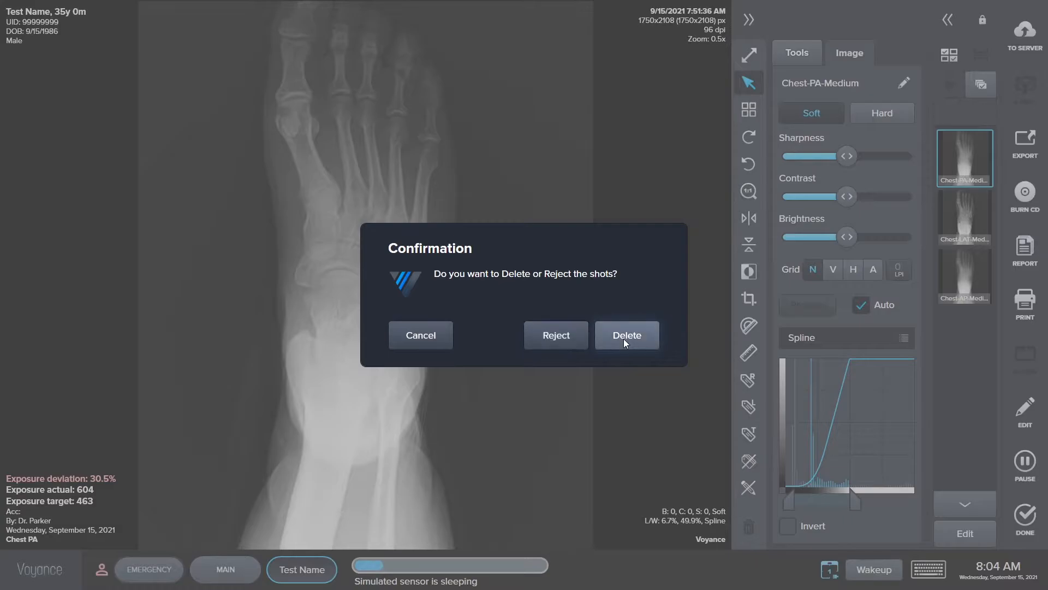
{"action": "left_click", "coordinate": [560, 336]}
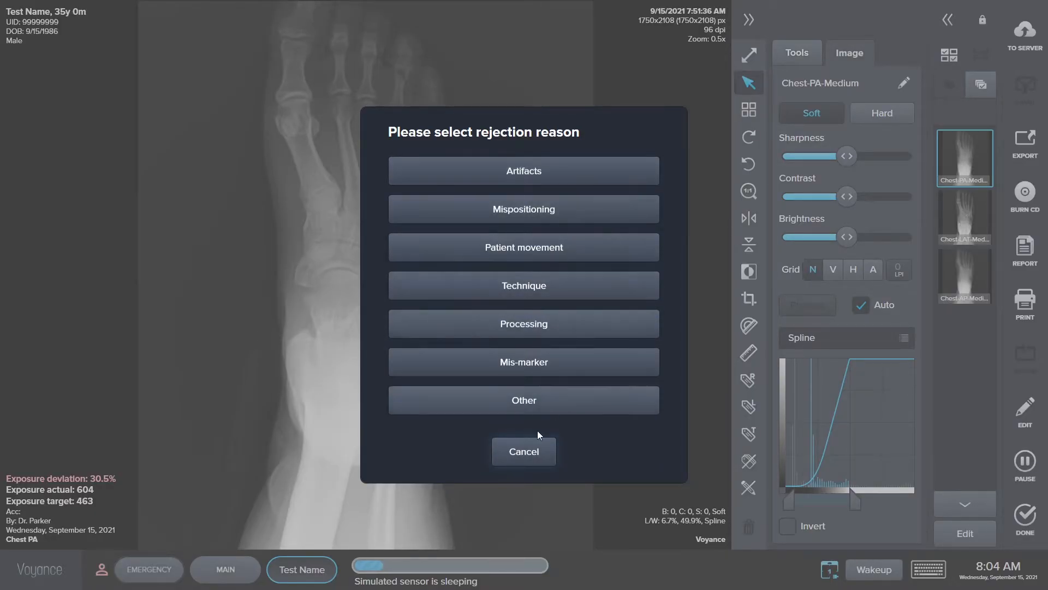
{"action": "left_click", "coordinate": [534, 456]}
{"action": "left_click", "coordinate": [749, 526]}
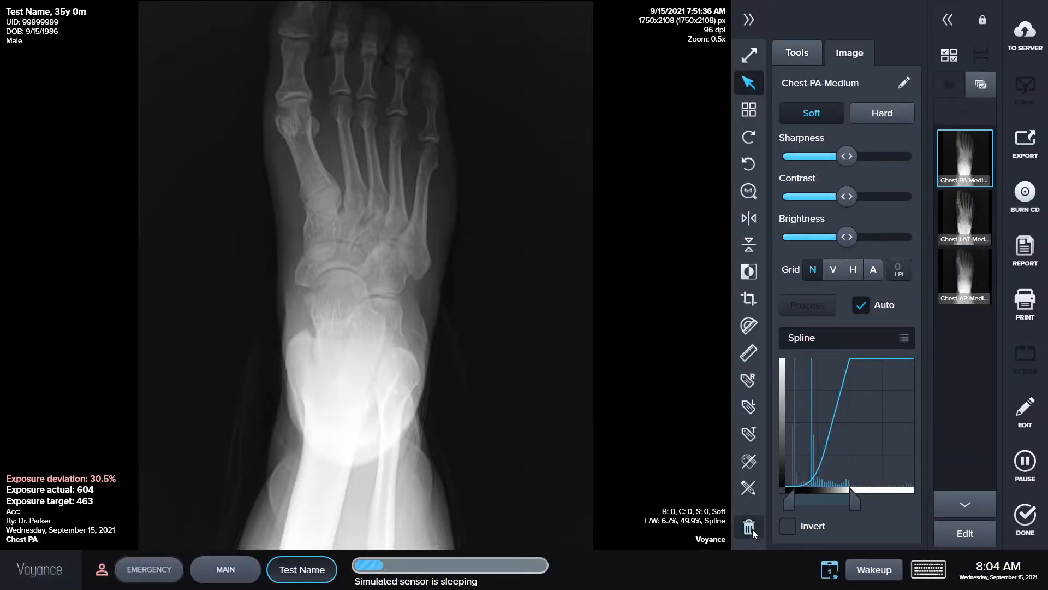
{"action": "left_click", "coordinate": [632, 328]}
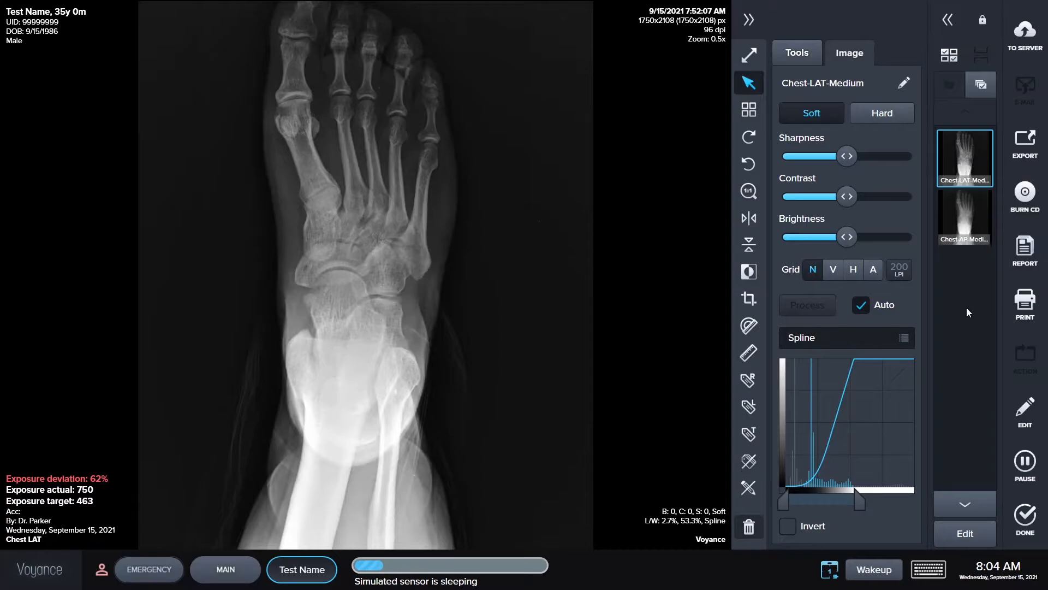
- Show deleted shots in the thumbnail list and view the deleted Chest-AP shot
{"action": "left_click", "coordinate": [965, 534]}
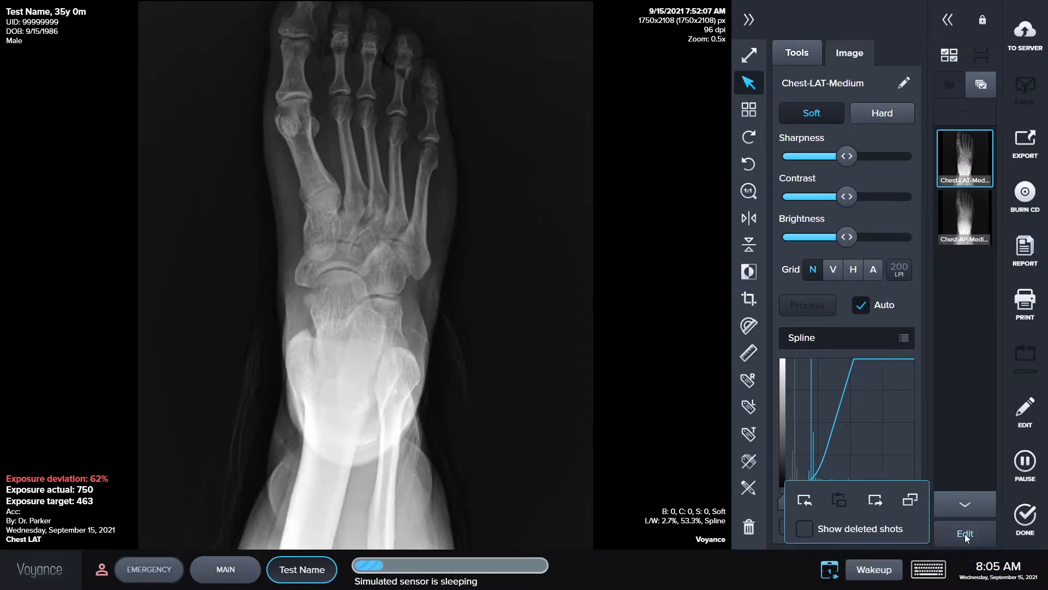
{"action": "left_click", "coordinate": [804, 527]}
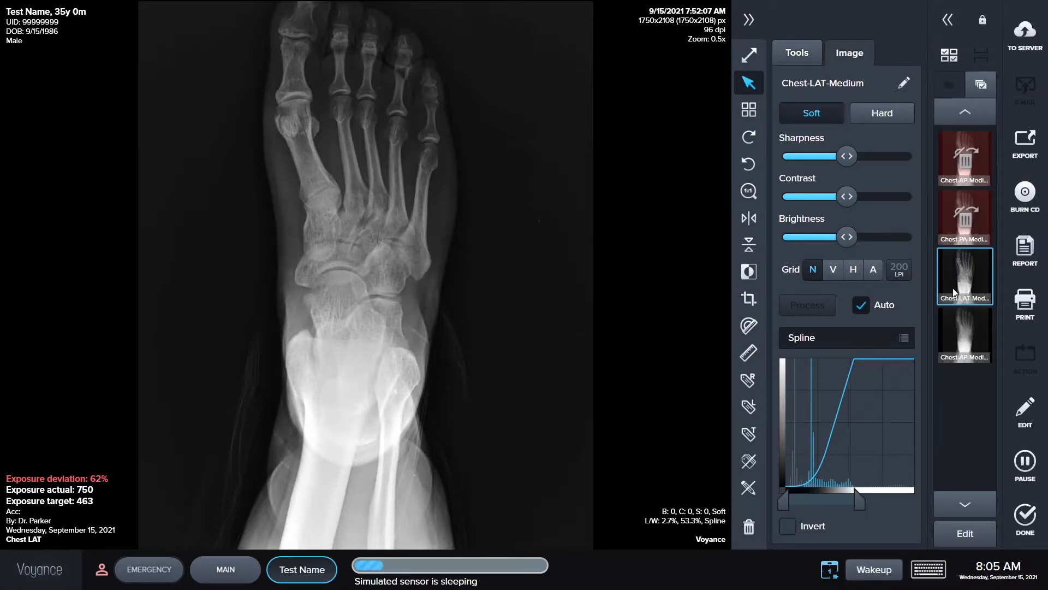
{"action": "left_click", "coordinate": [967, 169]}
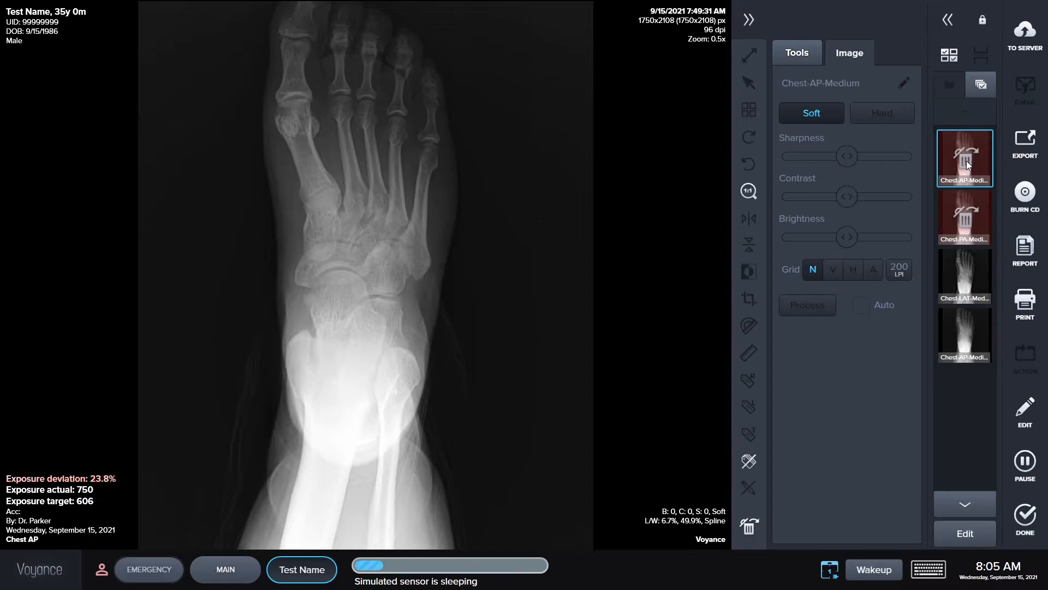
- Restore the deleted Chest-PA image, then hide deleted images from the thumbnail strip
{"action": "left_click", "coordinate": [970, 236]}
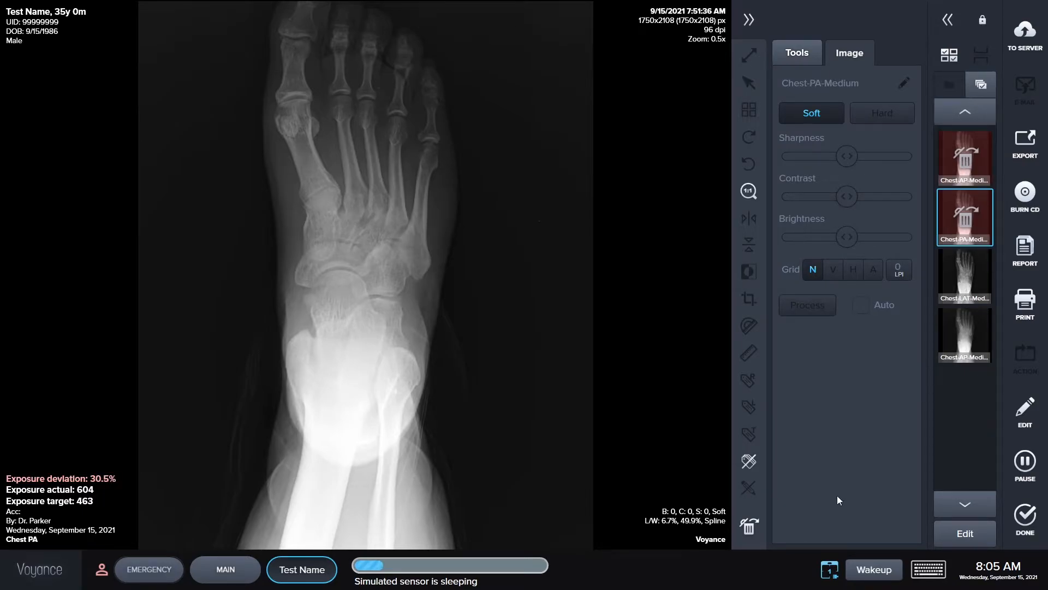
{"action": "left_click", "coordinate": [749, 523]}
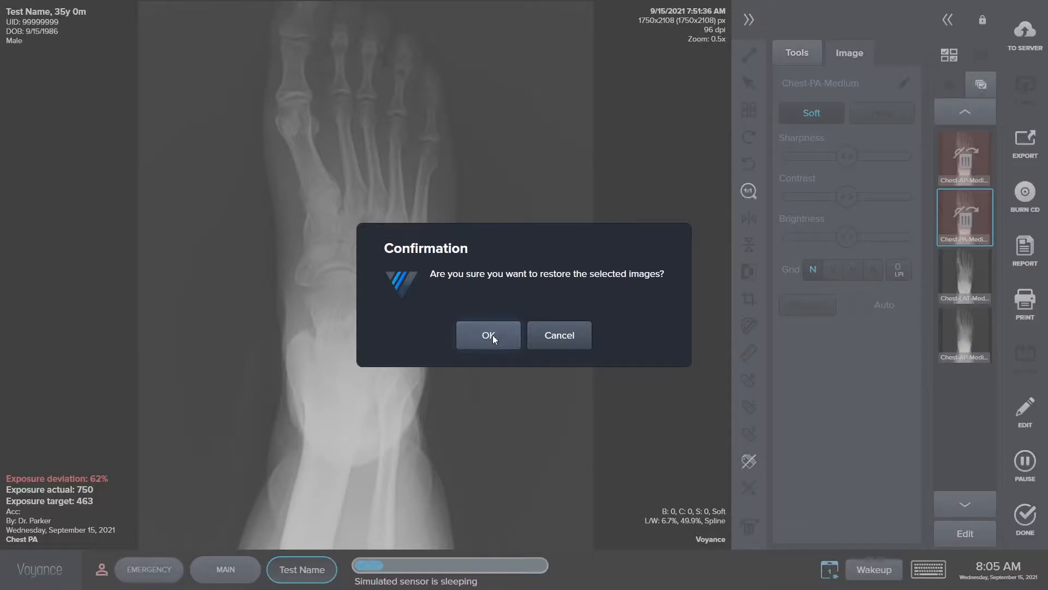
{"action": "left_click", "coordinate": [492, 336]}
{"action": "left_click", "coordinate": [965, 533]}
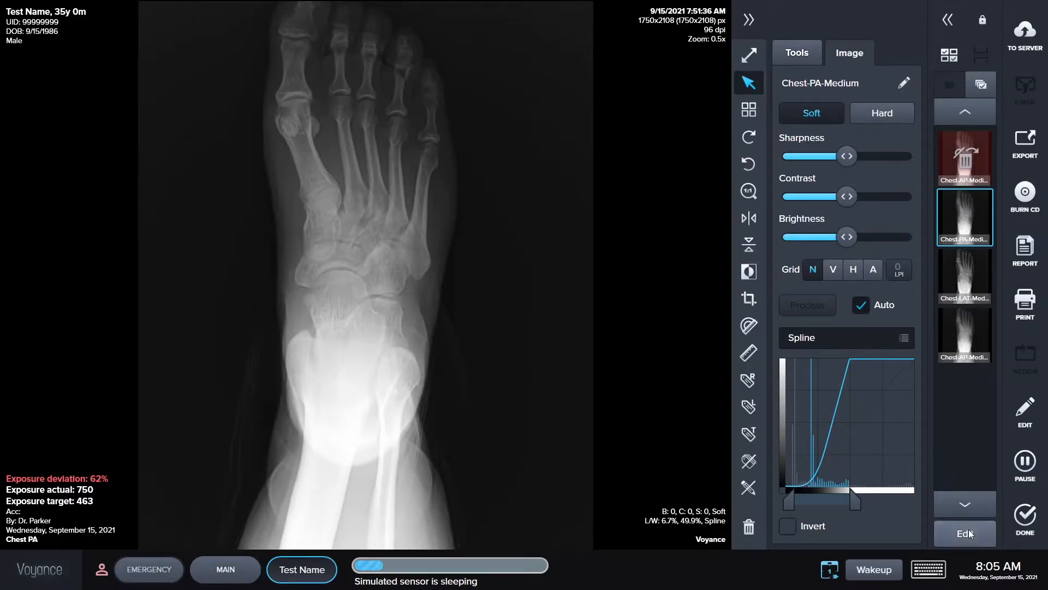
{"action": "left_click", "coordinate": [805, 529]}
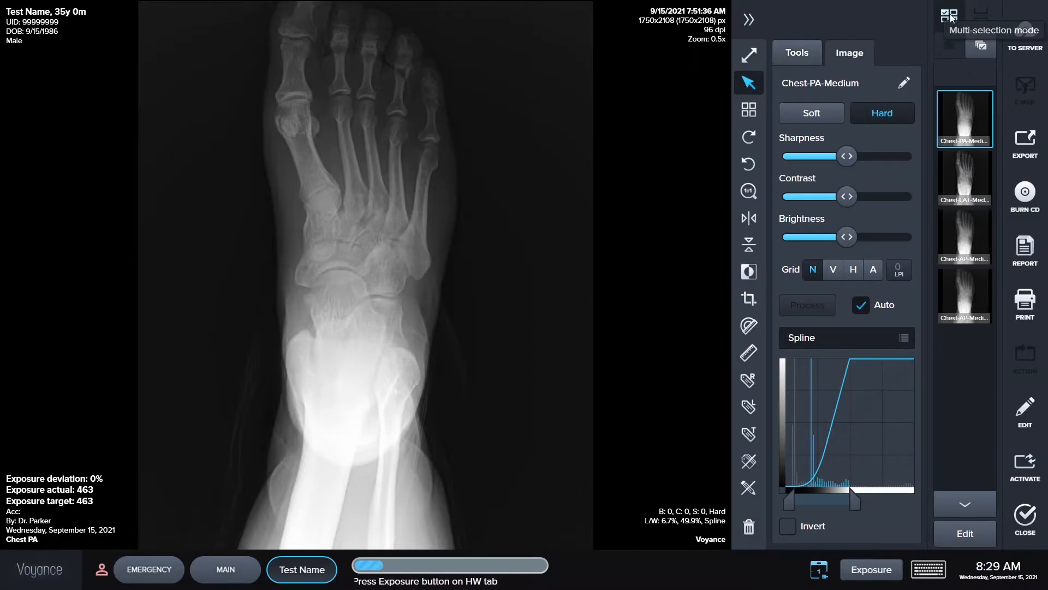
- Try multi-selecting Chest-AP thumbnails, then clear the selection and show Chest-PA again
{"action": "left_click", "coordinate": [966, 228]}
{"action": "left_click", "coordinate": [961, 311]}
{"action": "left_click", "coordinate": [961, 176]}
{"action": "left_click", "coordinate": [971, 235]}
{"action": "left_click", "coordinate": [961, 295]}
{"action": "left_click", "coordinate": [955, 112]}
{"action": "left_click", "coordinate": [965, 226]}
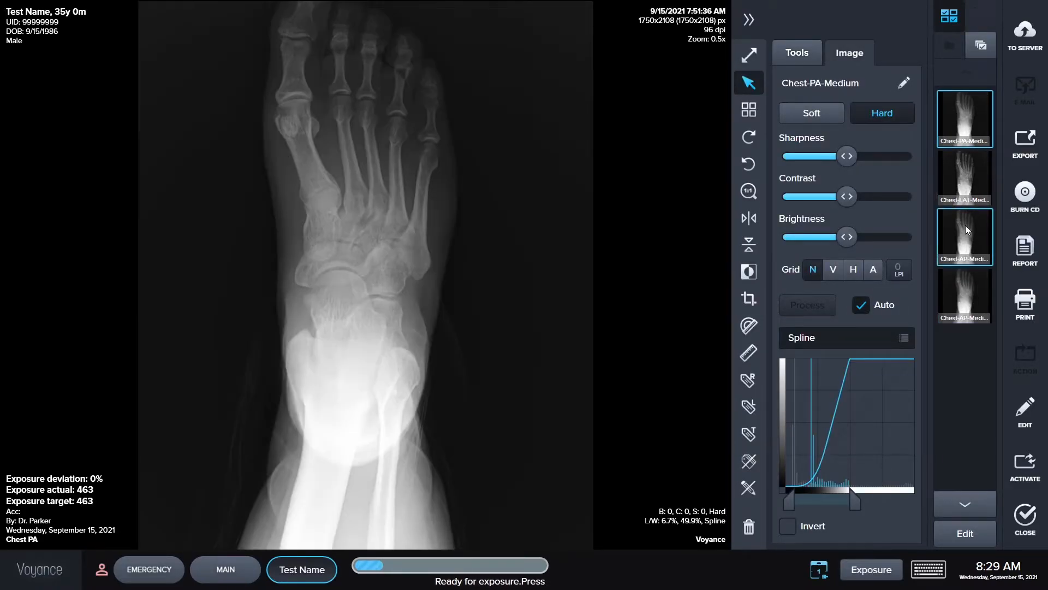
{"action": "left_click", "coordinate": [971, 280]}
{"action": "left_click", "coordinate": [974, 252]}
{"action": "left_click", "coordinate": [970, 294]}
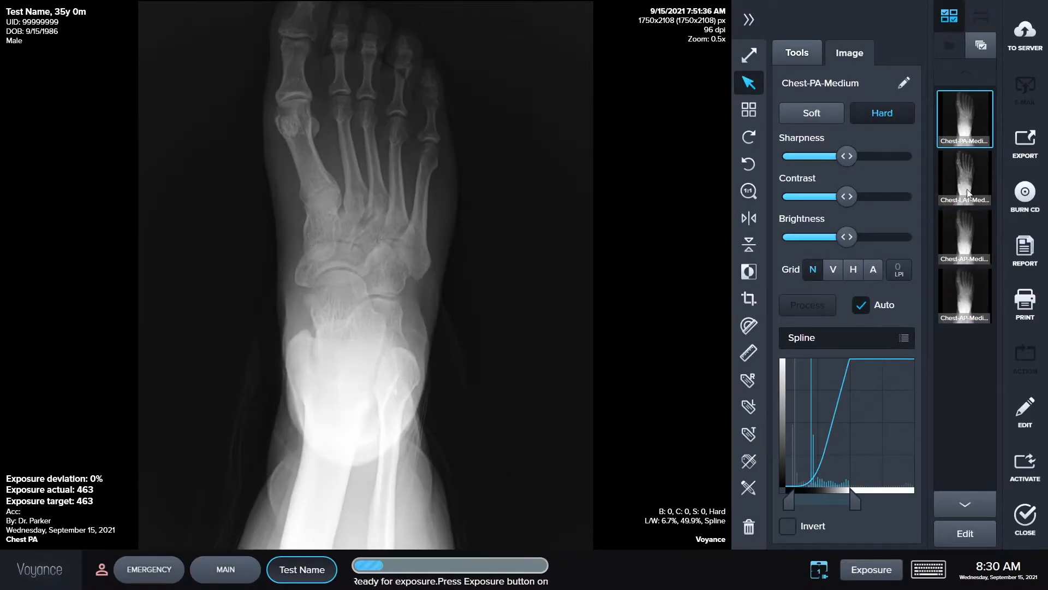
{"action": "left_click", "coordinate": [973, 133]}
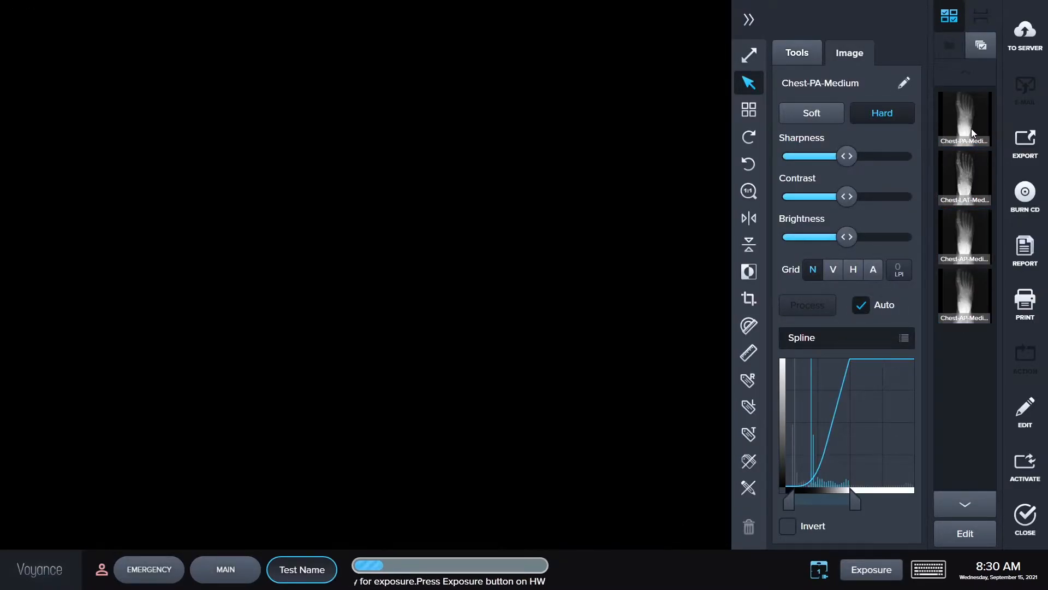
{"action": "left_click", "coordinate": [949, 16]}
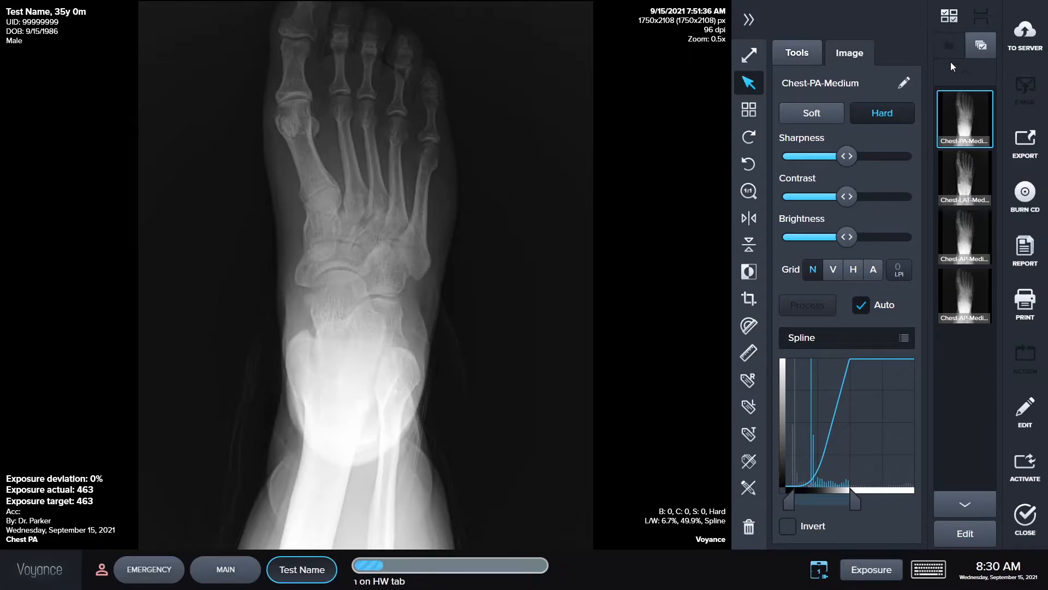
- Select the Chest-PA and Chest-LAT images together, with Chest-LAT shown in the viewer
{"action": "left_click", "coordinate": [964, 232]}
{"action": "left_click", "coordinate": [959, 312]}
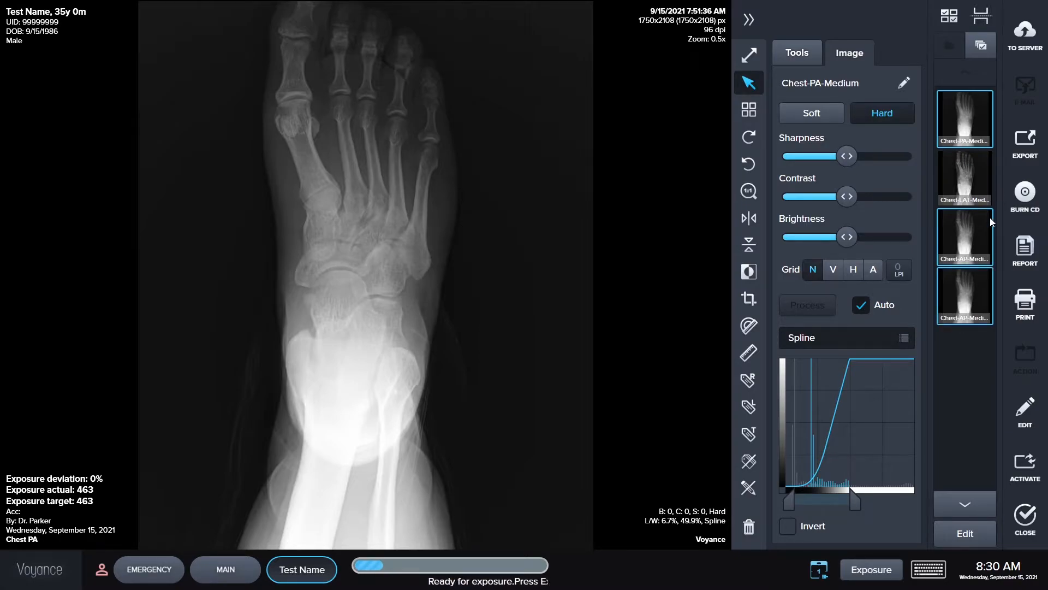
{"action": "left_click", "coordinate": [967, 295]}
{"action": "left_click", "coordinate": [965, 249]}
{"action": "left_click", "coordinate": [961, 135]}
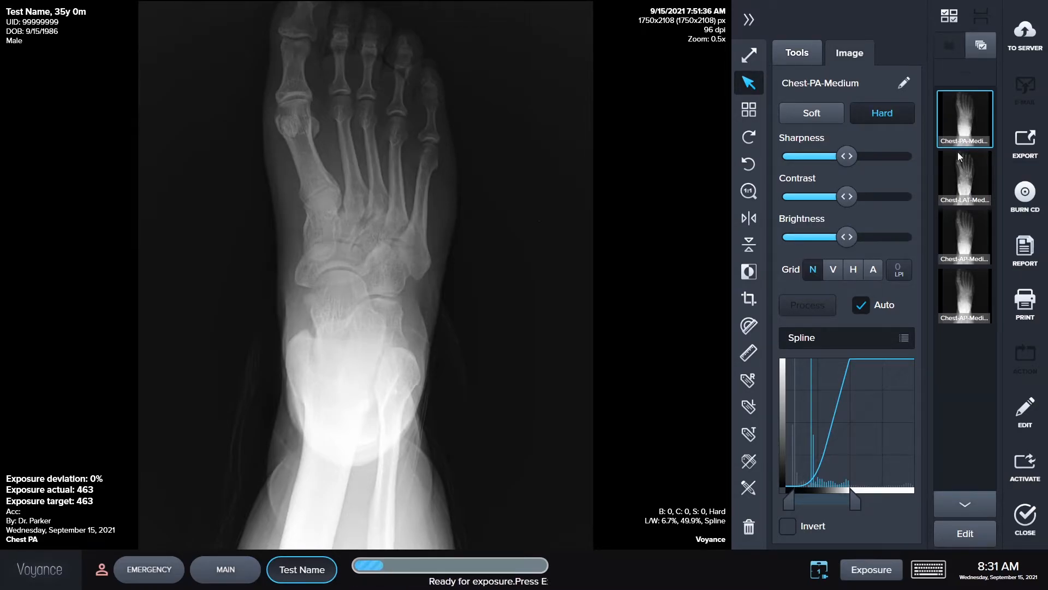
{"action": "left_click", "coordinate": [967, 177], "text": "ctrl"}
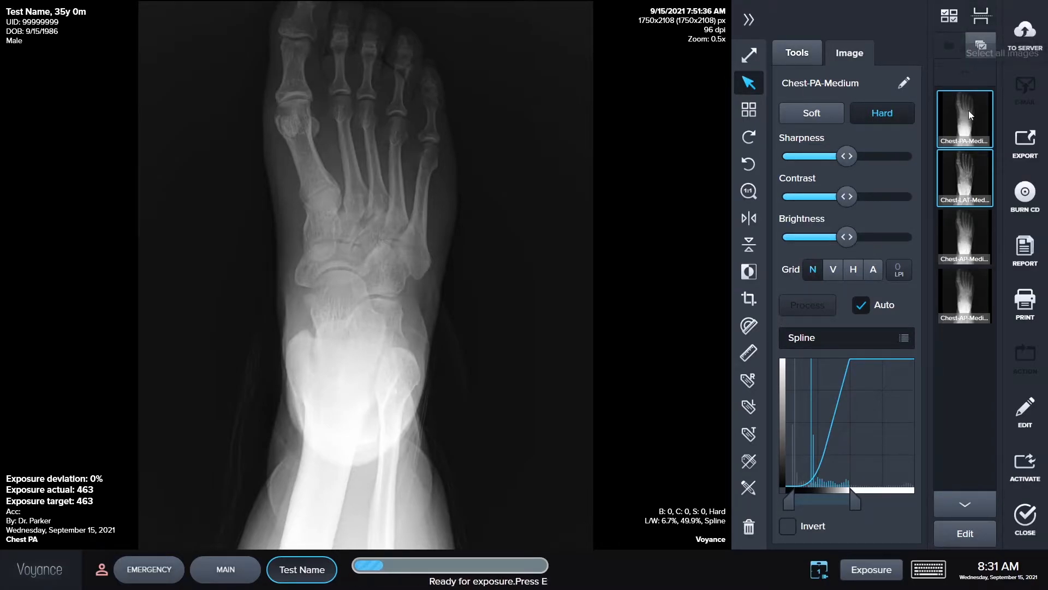
{"action": "left_click", "coordinate": [961, 156]}
- Stitch the two foot X-rays by overlapping and aligning the lower image, then save the combined image
{"action": "left_click", "coordinate": [981, 22]}
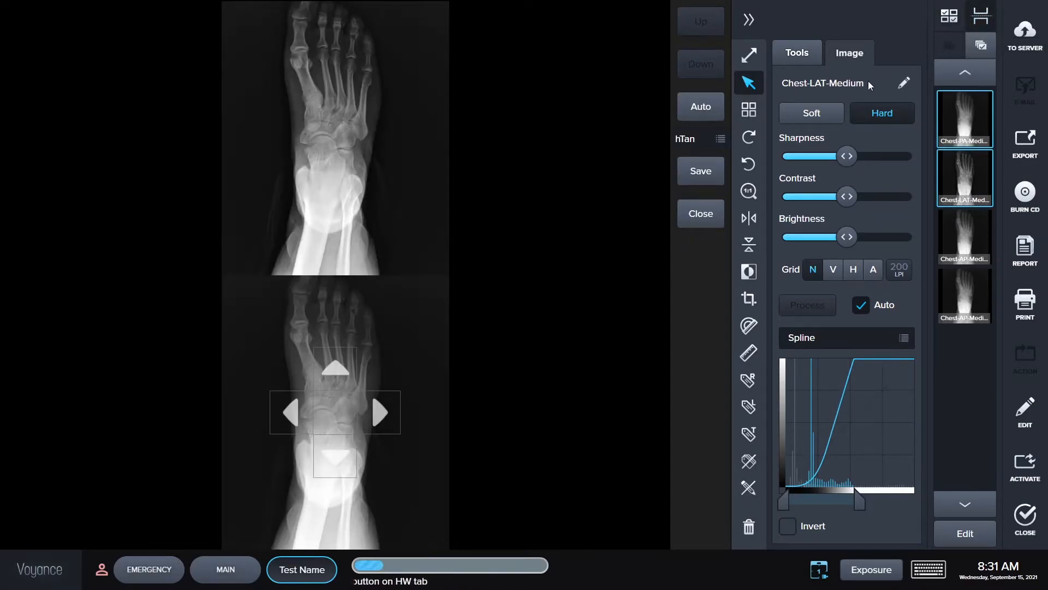
{"action": "left_click_drag", "start_coordinate": [375, 304], "coordinate": [411, 305]}
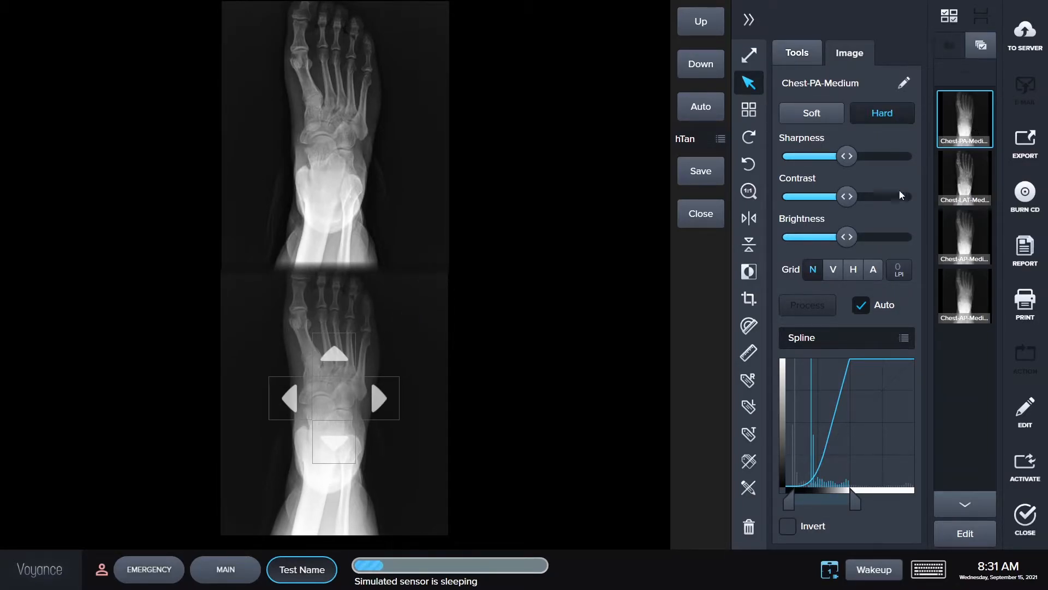
{"action": "left_click_drag", "start_coordinate": [364, 327], "coordinate": [364, 227]}
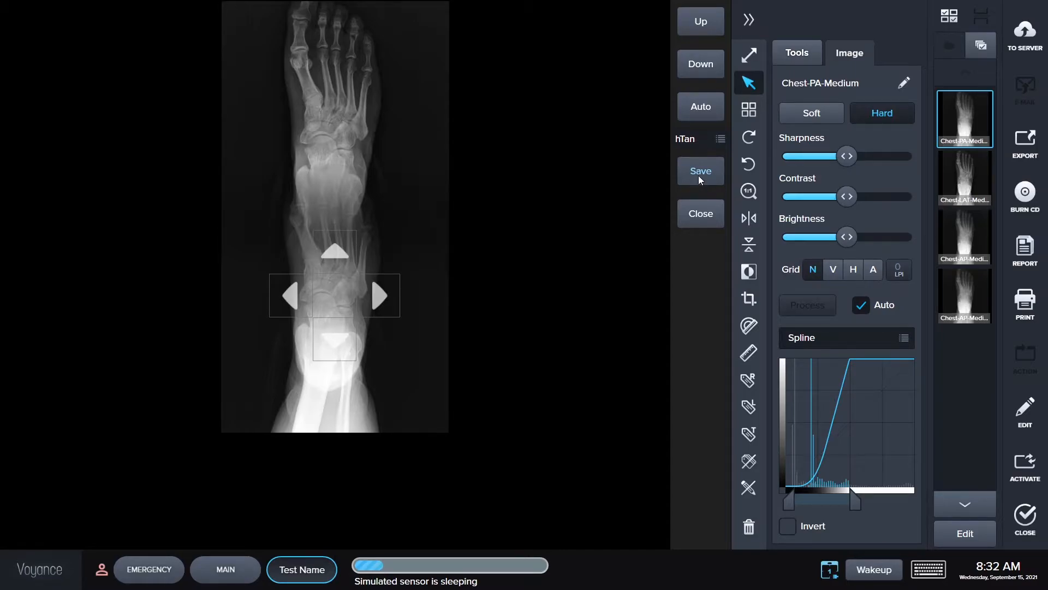
{"action": "left_click", "coordinate": [702, 215]}
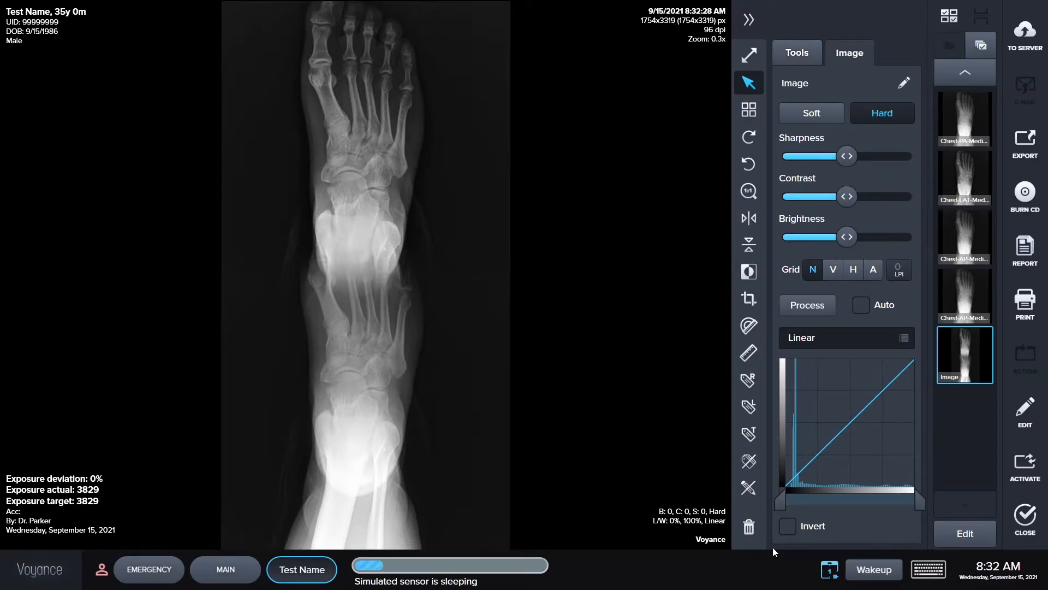
- Delete the stitched foot image from the study and confirm the deletion
{"action": "left_click", "coordinate": [750, 532]}
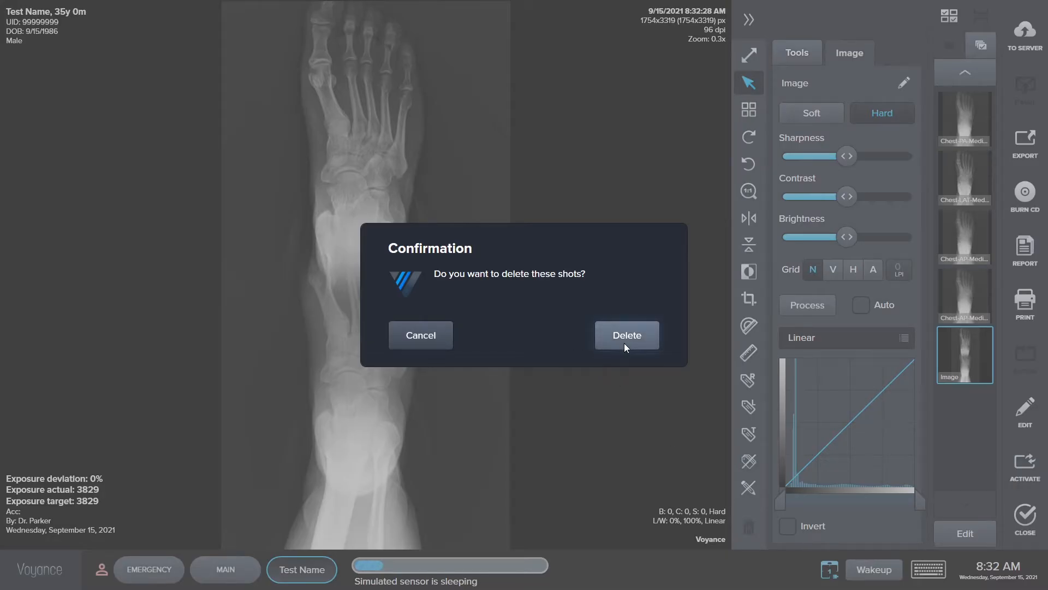
{"action": "left_click", "coordinate": [624, 342]}
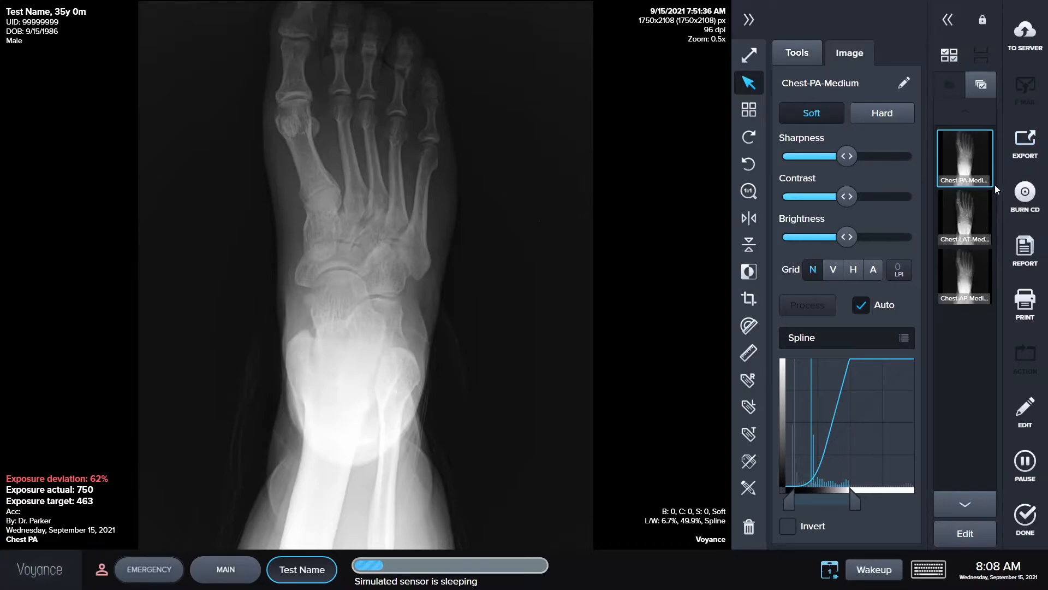
- Export all images in DICOM and JPEG formats to a chosen folder, then close the export settings
{"action": "left_click", "coordinate": [1029, 141]}
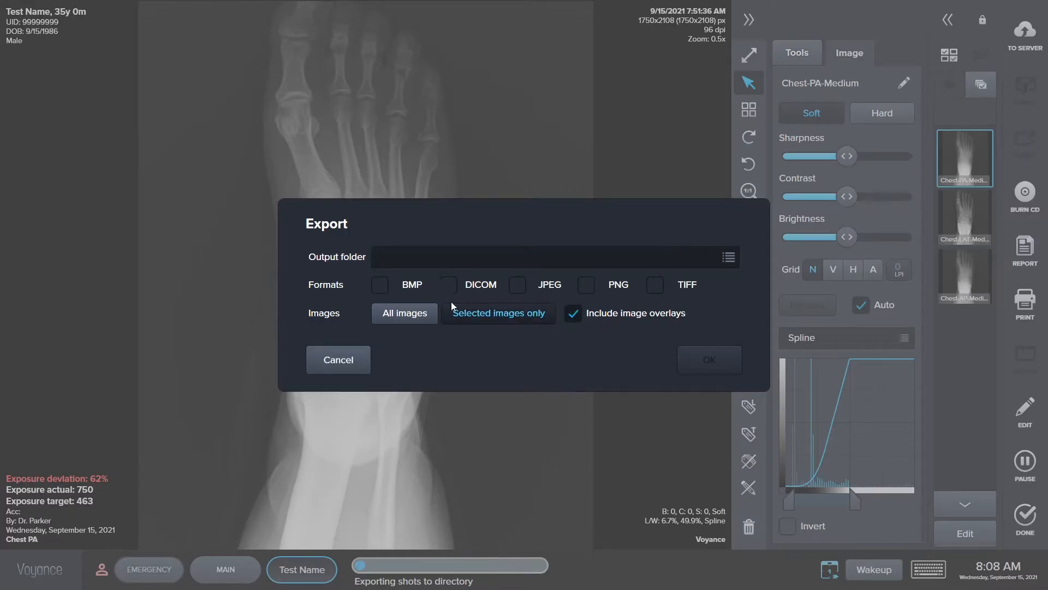
{"action": "left_click", "coordinate": [449, 285]}
{"action": "left_click", "coordinate": [517, 285]}
{"action": "left_click", "coordinate": [417, 319]}
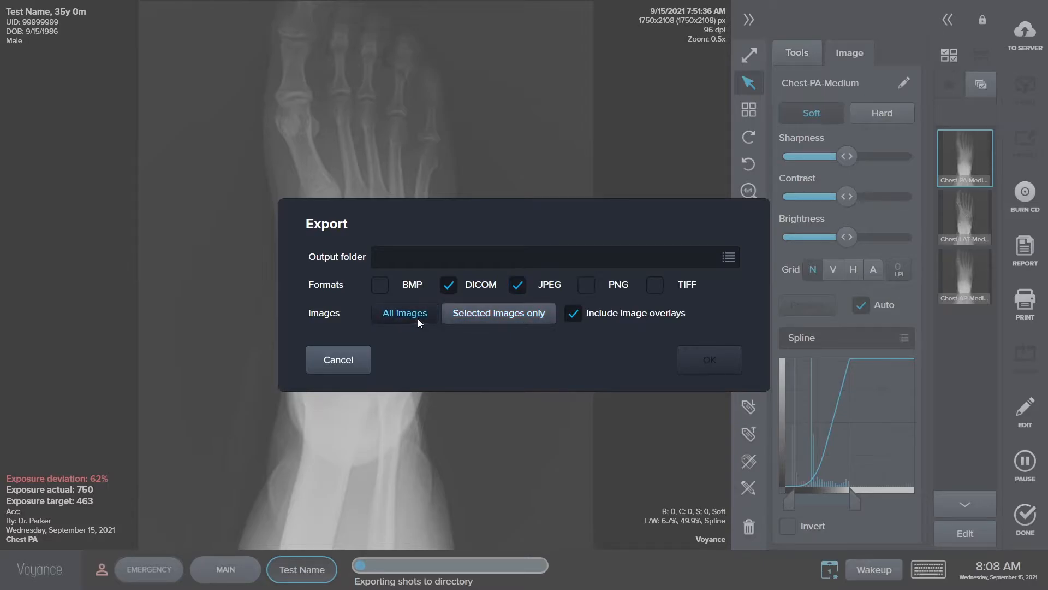
{"action": "left_click", "coordinate": [726, 258]}
{"action": "left_click", "coordinate": [341, 358]}
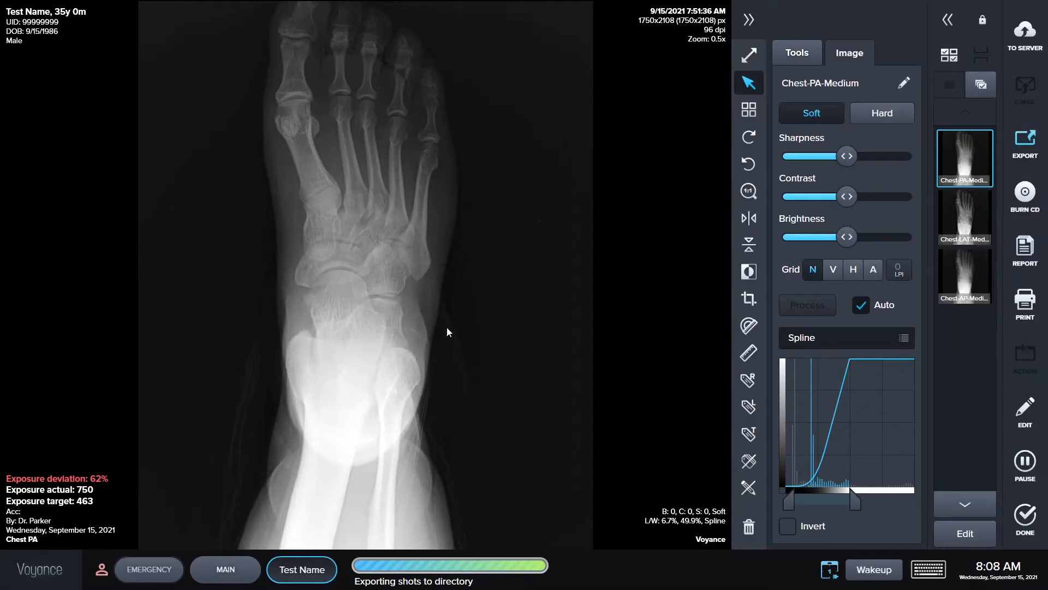
{"action": "left_click", "coordinate": [1025, 201]}
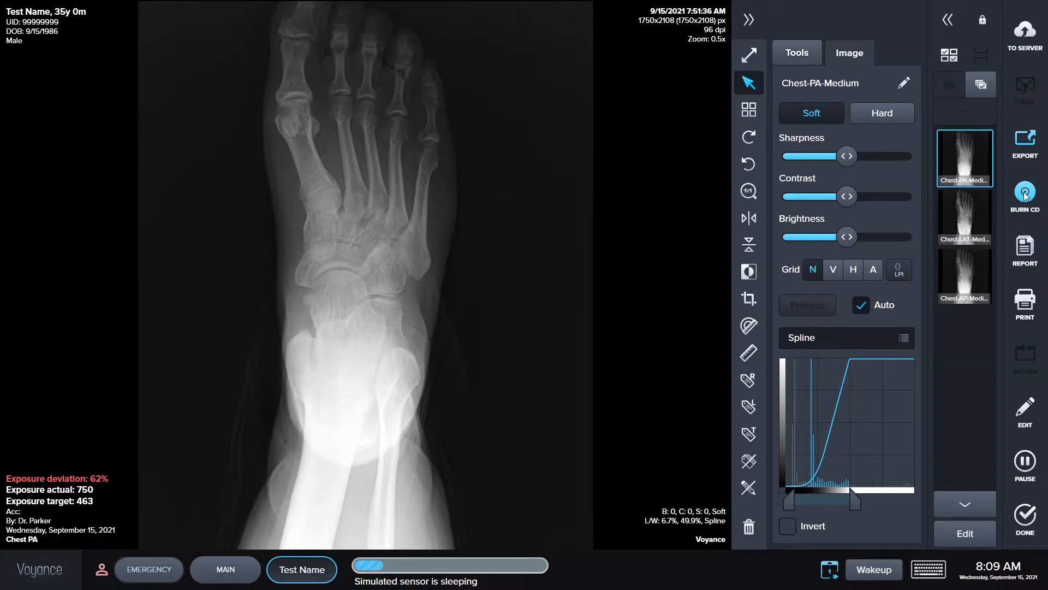
{"action": "left_click", "coordinate": [1026, 194]}
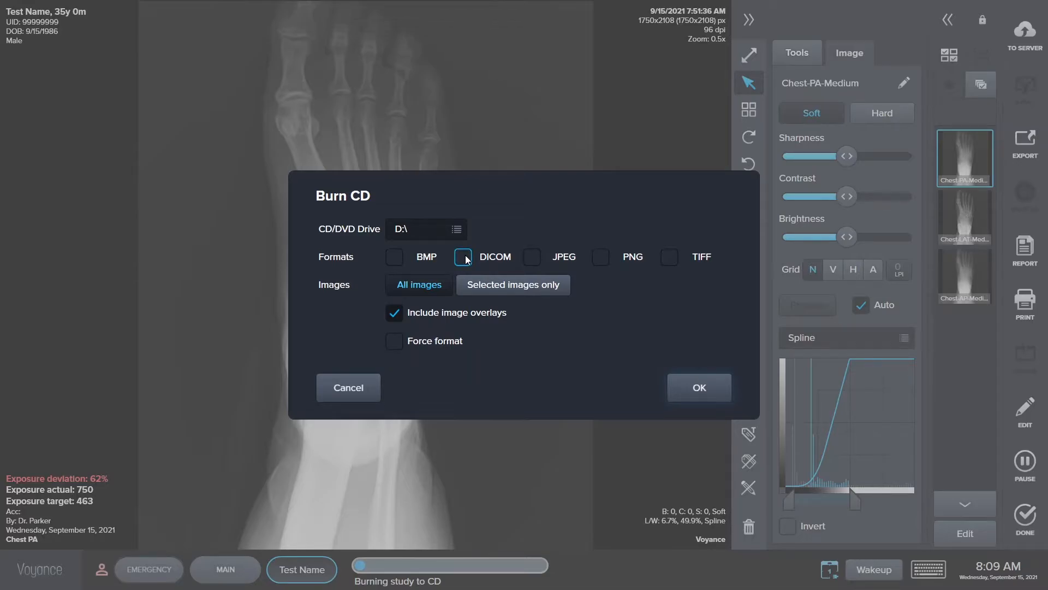
{"action": "left_click", "coordinate": [532, 257]}
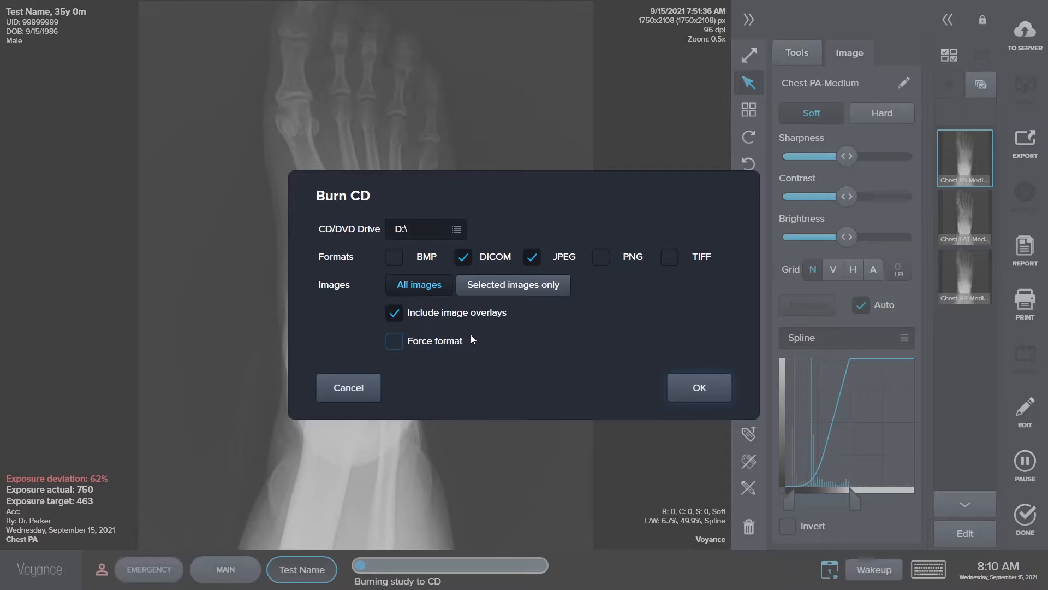
{"action": "left_click", "coordinate": [348, 389]}
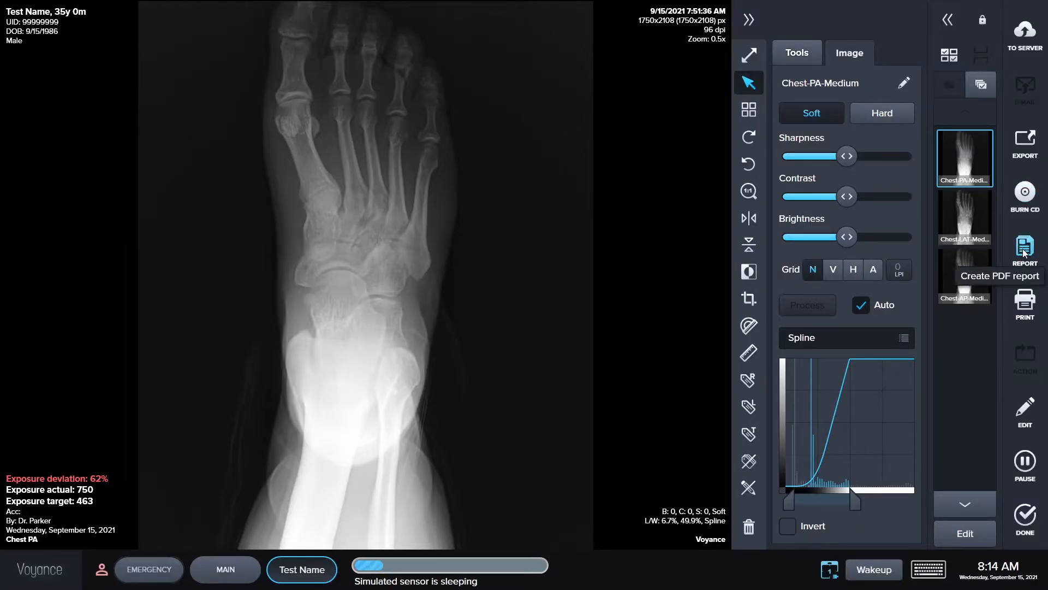
{"action": "left_click", "coordinate": [1024, 251]}
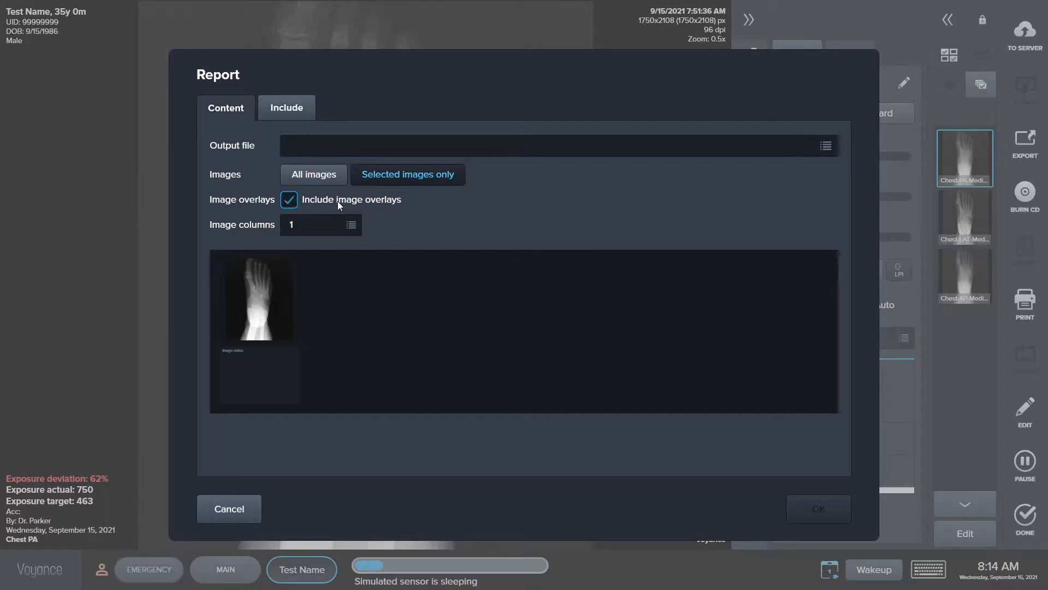
{"action": "left_click", "coordinate": [285, 110]}
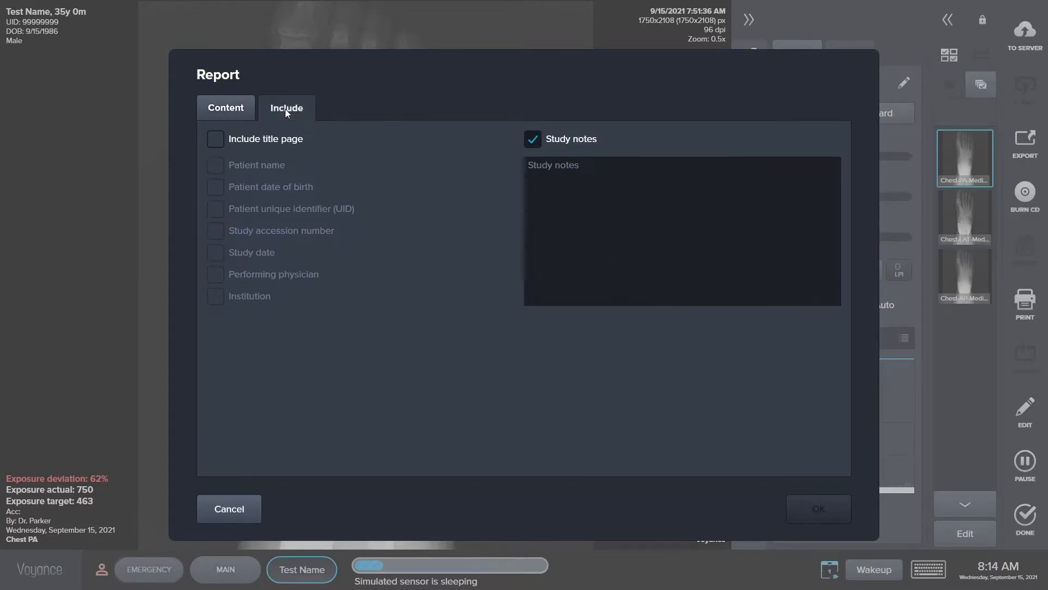
{"action": "left_click", "coordinate": [222, 138]}
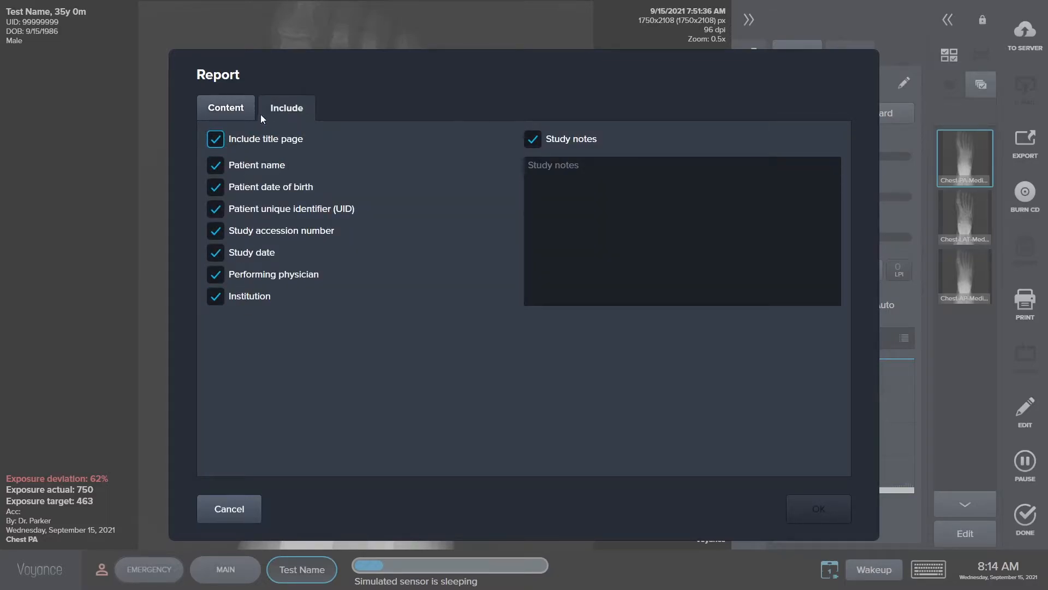
{"action": "left_click", "coordinate": [236, 108]}
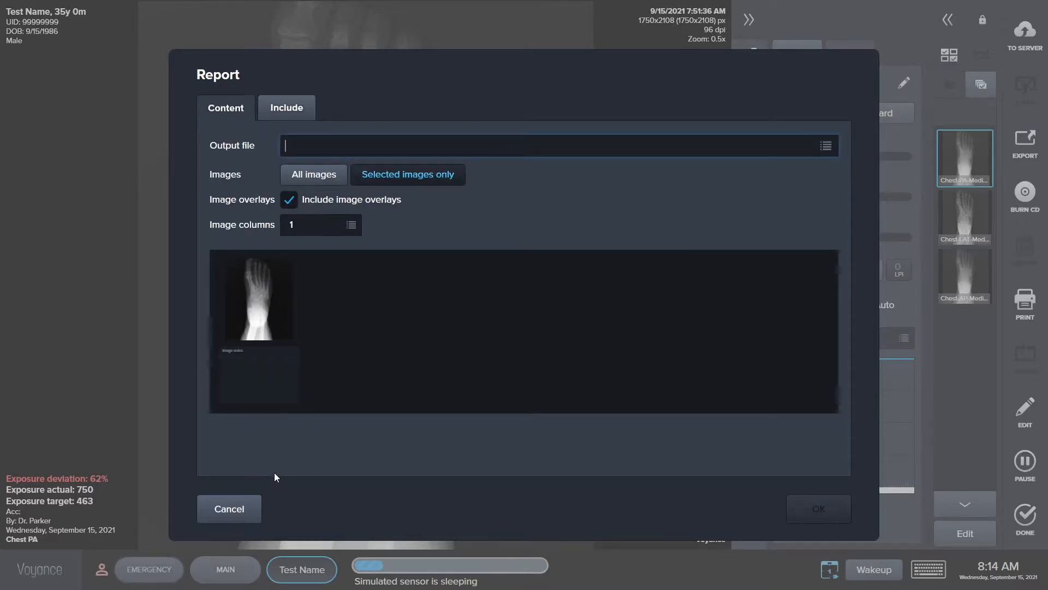
{"action": "left_click", "coordinate": [235, 508]}
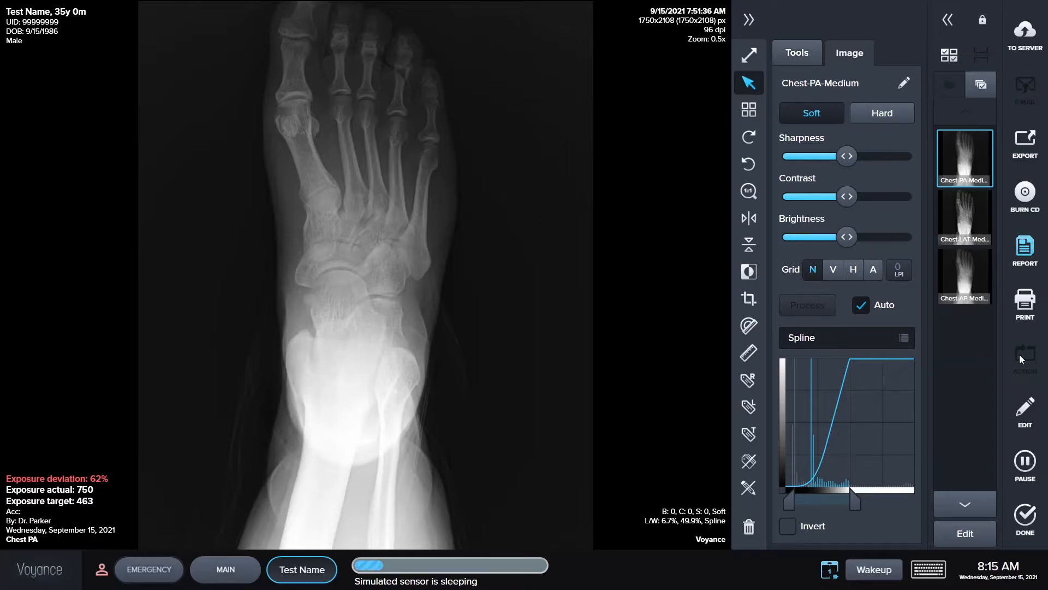
{"action": "left_click", "coordinate": [1020, 404]}
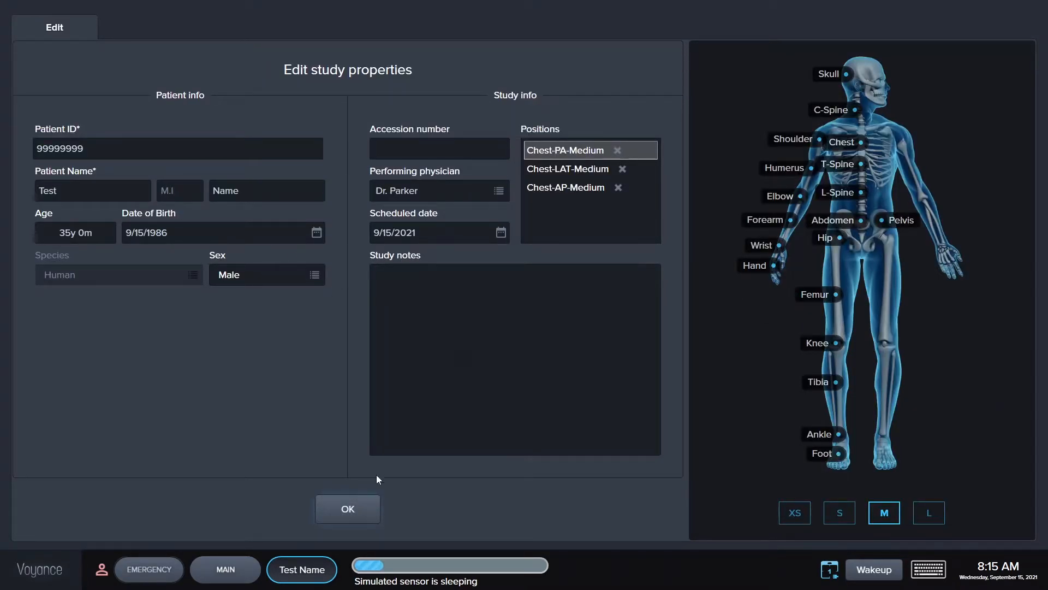
{"action": "left_click", "coordinate": [349, 508]}
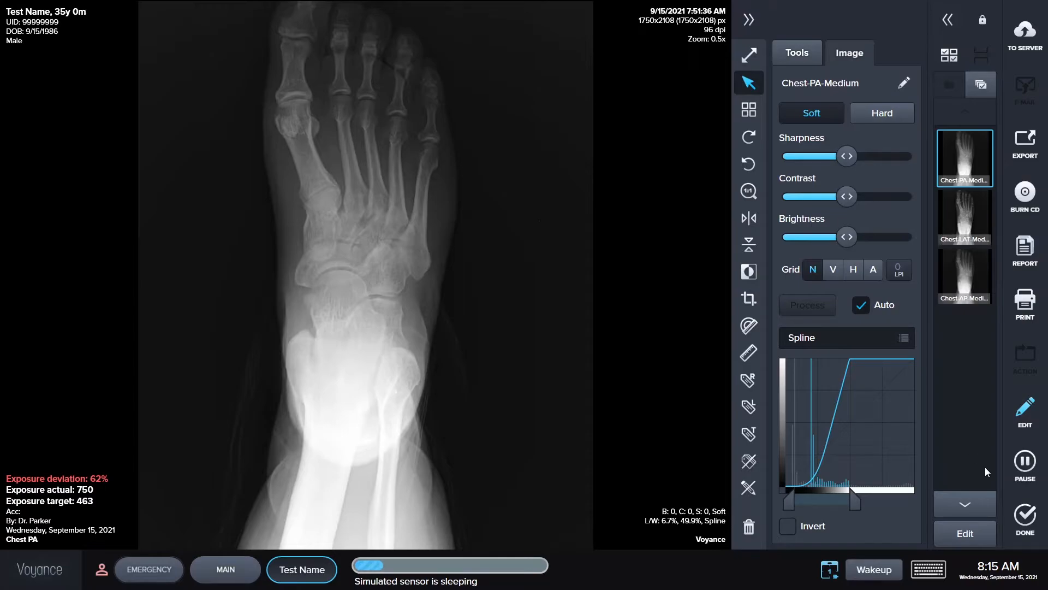
- Complete the foot study, uploading all its images to the Voyance VPACS server
{"action": "left_click", "coordinate": [1025, 522]}
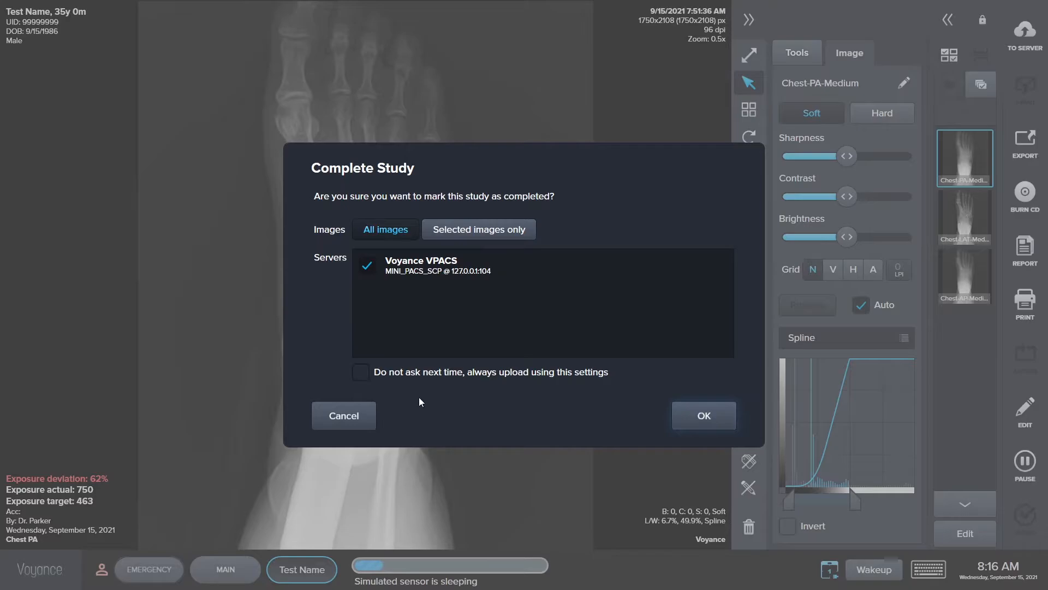
{"action": "left_click", "coordinate": [704, 415]}
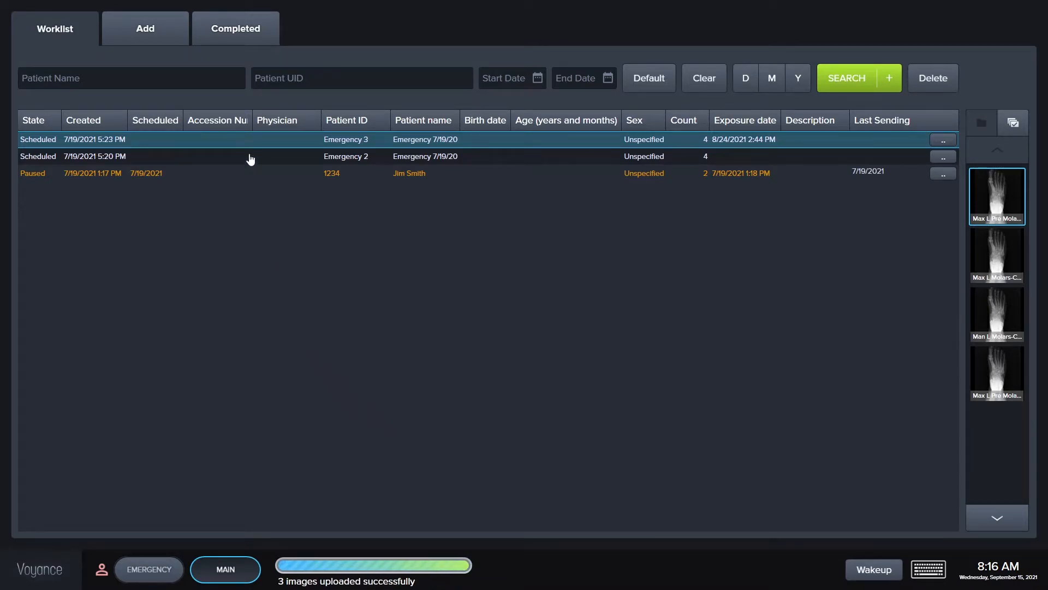
- Open the completed foot study from the Completed list and request its re-activation
{"action": "left_click", "coordinate": [236, 19]}
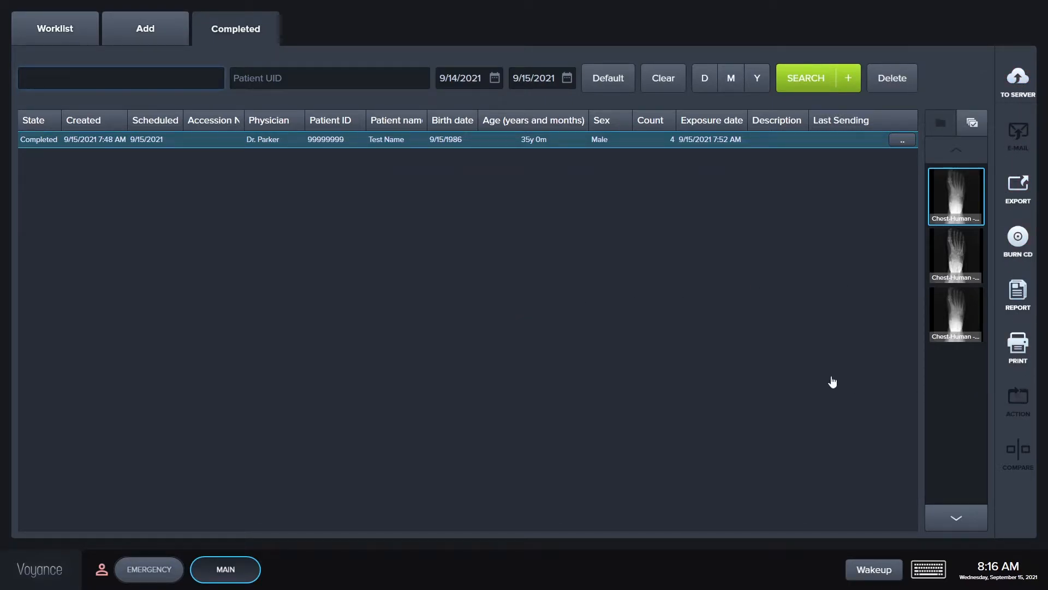
{"action": "double_click", "coordinate": [493, 139]}
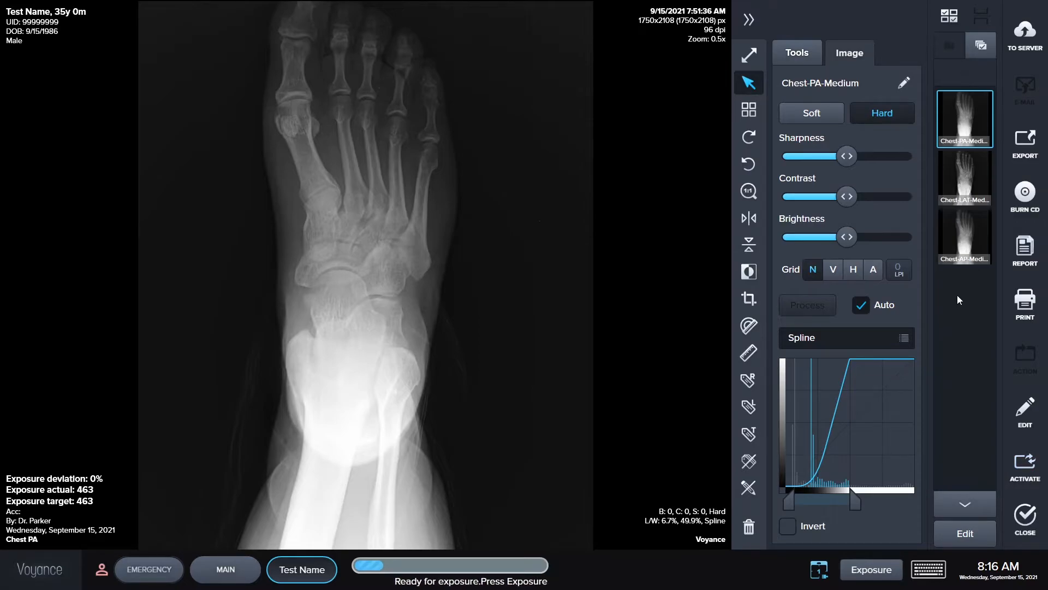
{"action": "left_click", "coordinate": [1031, 468]}
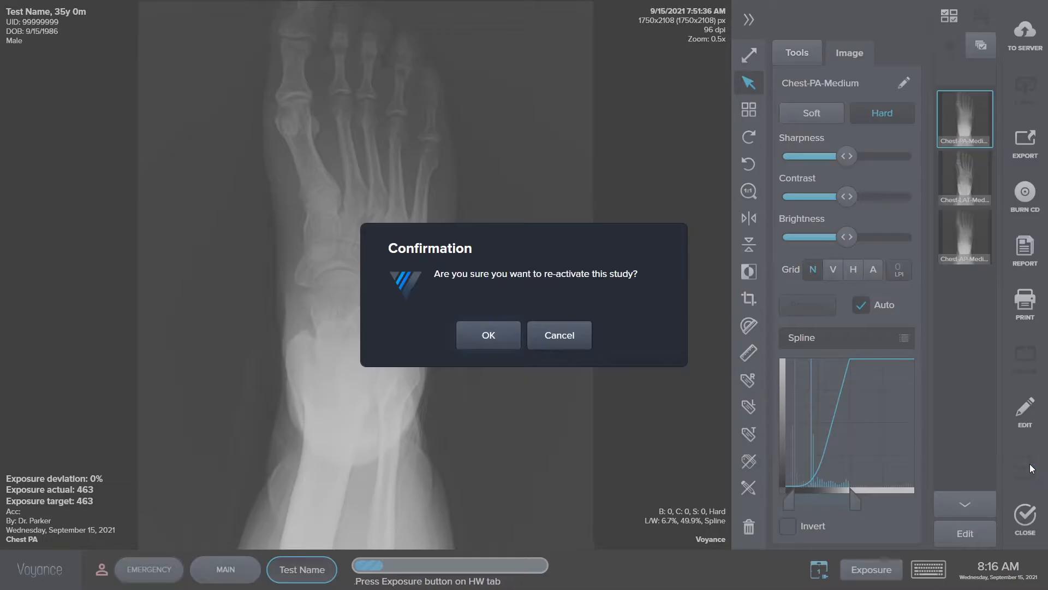
- Re-activate the study, add a Chest AP view, and take a new exposure for it
{"action": "left_click", "coordinate": [494, 336]}
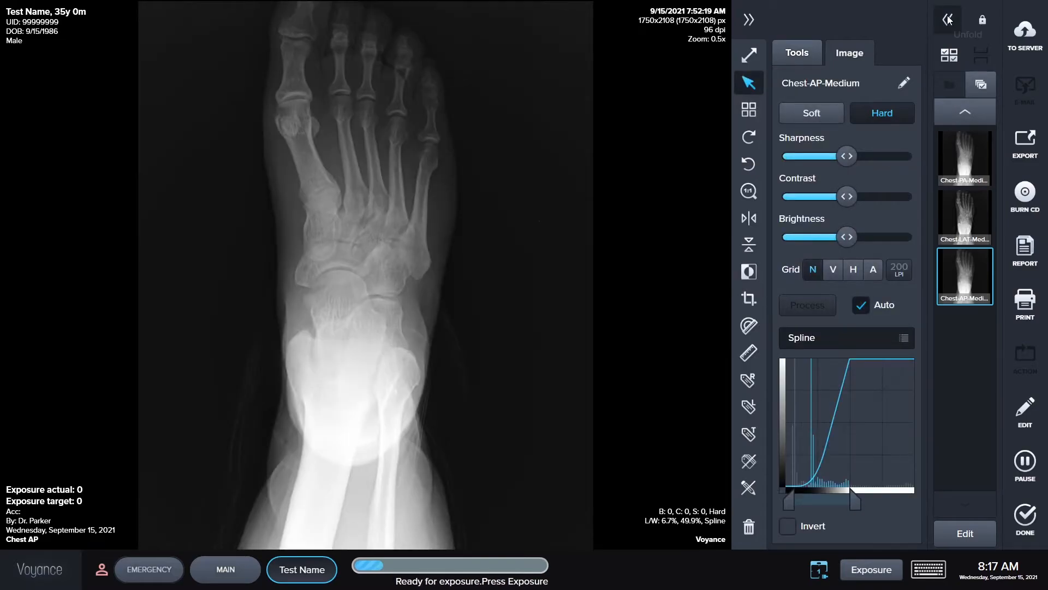
{"action": "left_click", "coordinate": [947, 17]}
{"action": "left_click", "coordinate": [746, 150]}
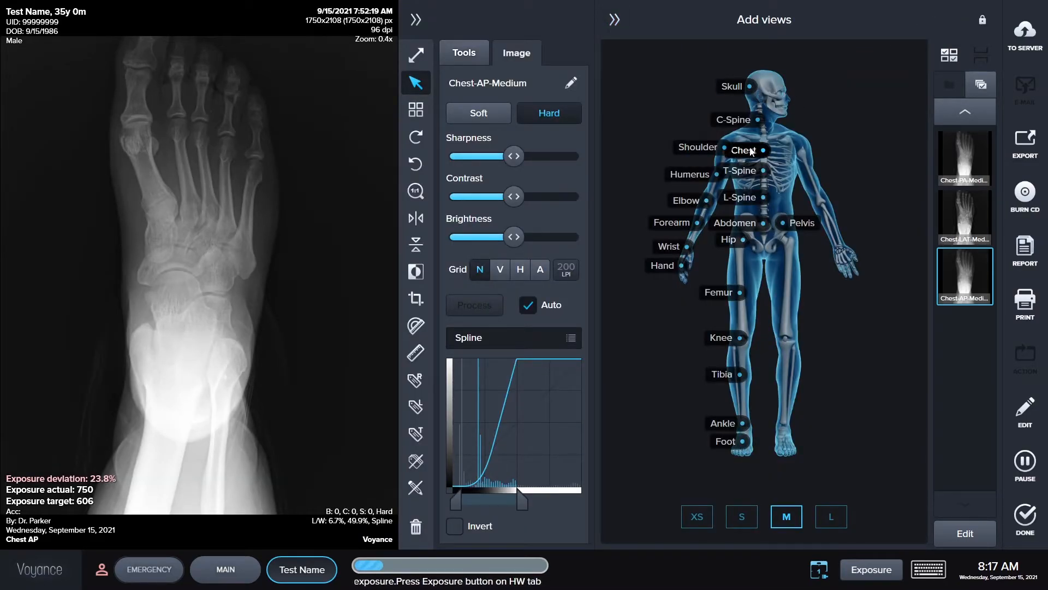
{"action": "left_click", "coordinate": [888, 65]}
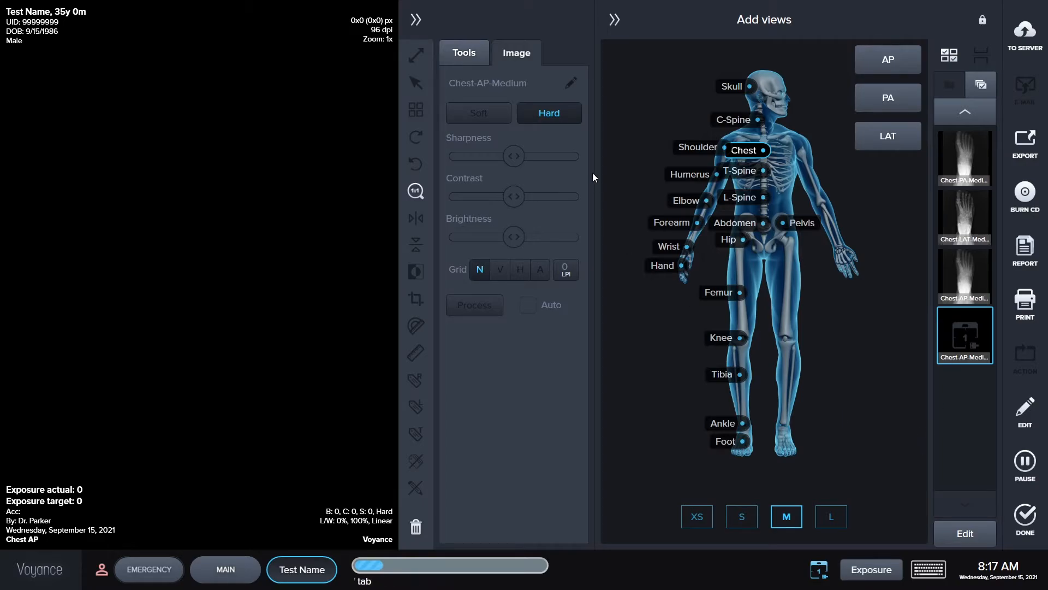
{"action": "left_click", "coordinate": [609, 23]}
{"action": "left_click", "coordinate": [865, 569]}
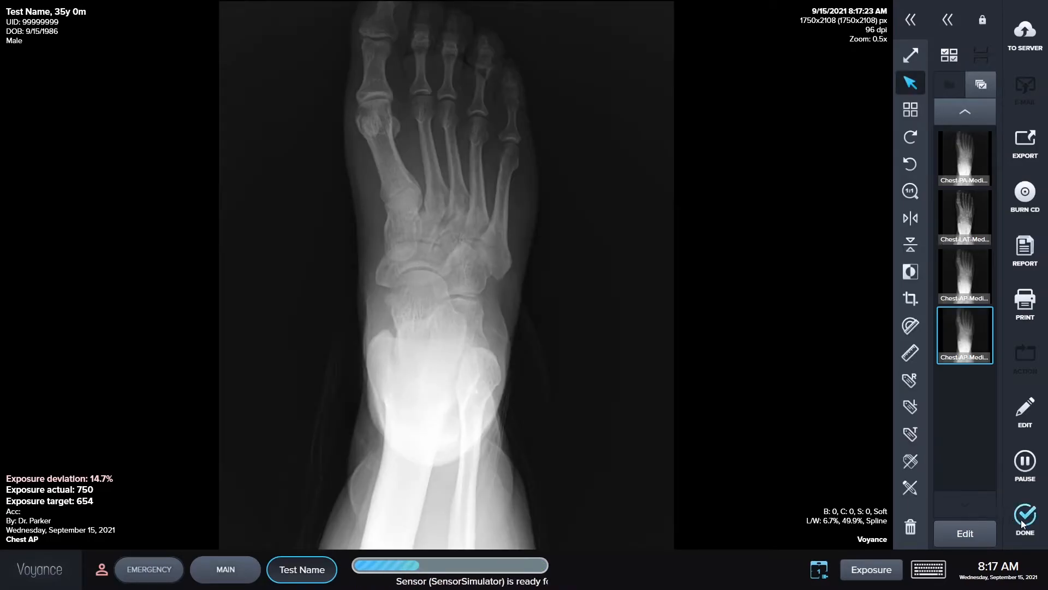
- Complete the study again, uploading only the selected images
{"action": "left_click", "coordinate": [1022, 521]}
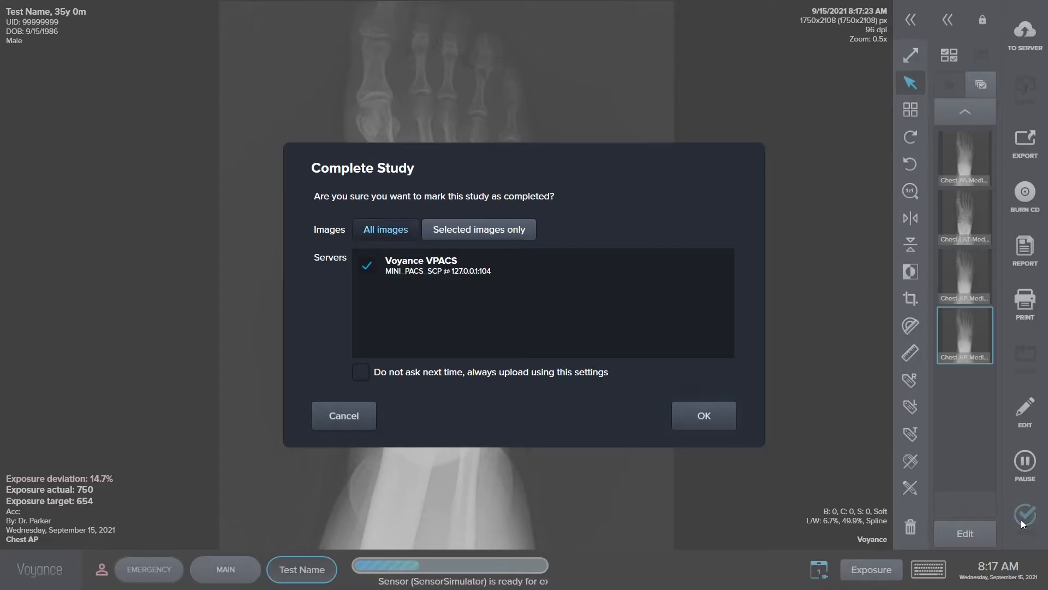
{"action": "left_click", "coordinate": [467, 230]}
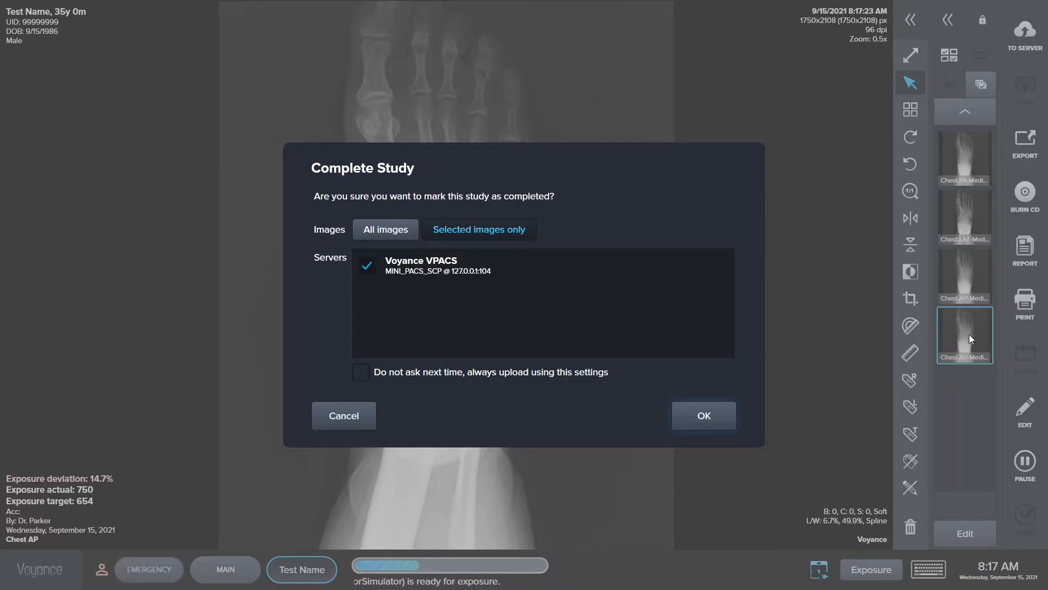
{"action": "left_click", "coordinate": [701, 416]}
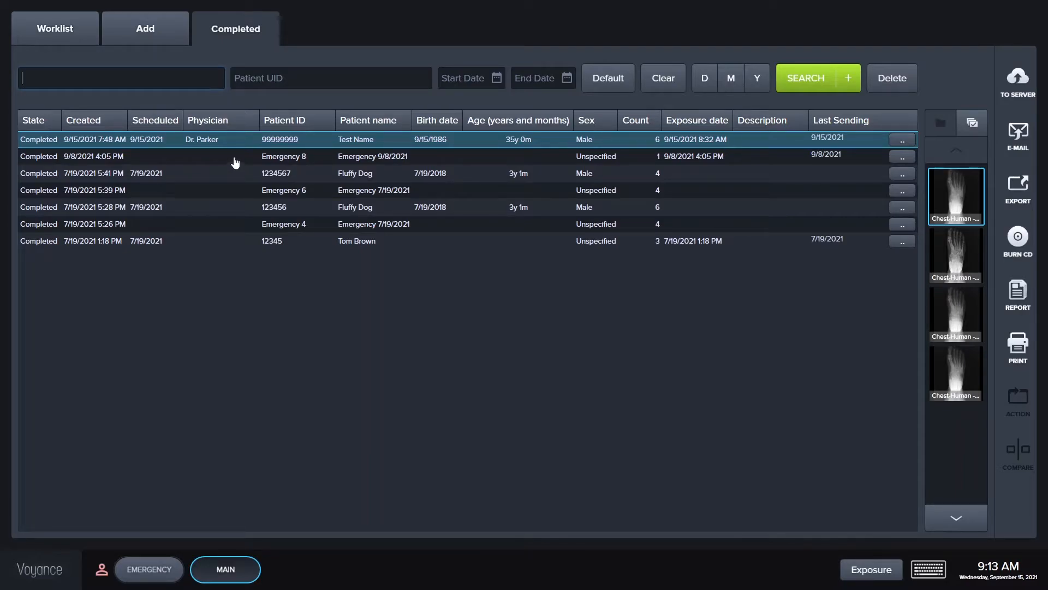
- Compare the latest completed study side by side with the 9/8/2021 emergency study
{"action": "left_click", "coordinate": [231, 143]}
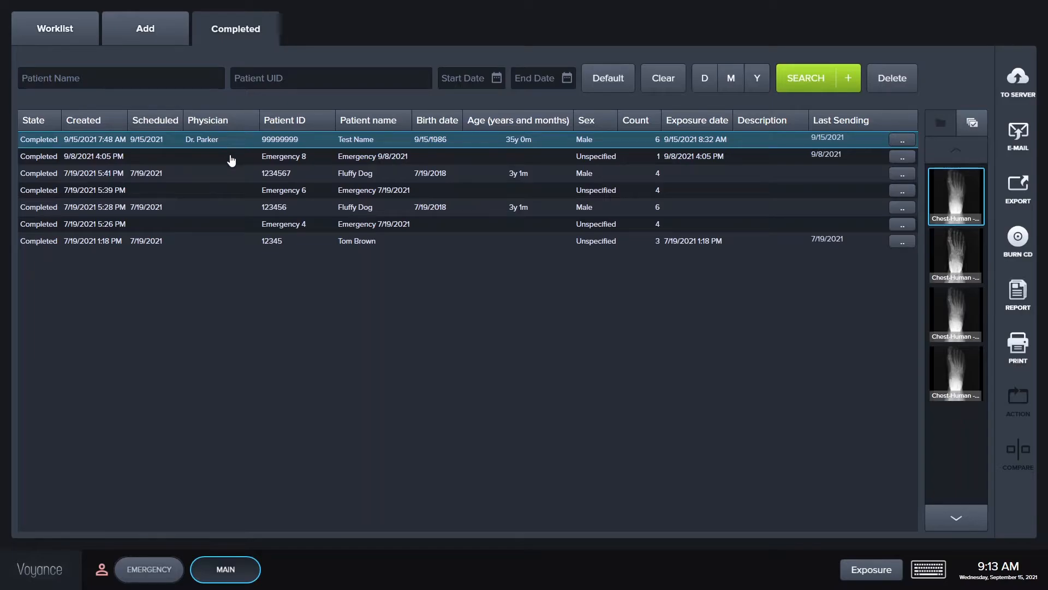
{"action": "left_click", "coordinate": [236, 163]}
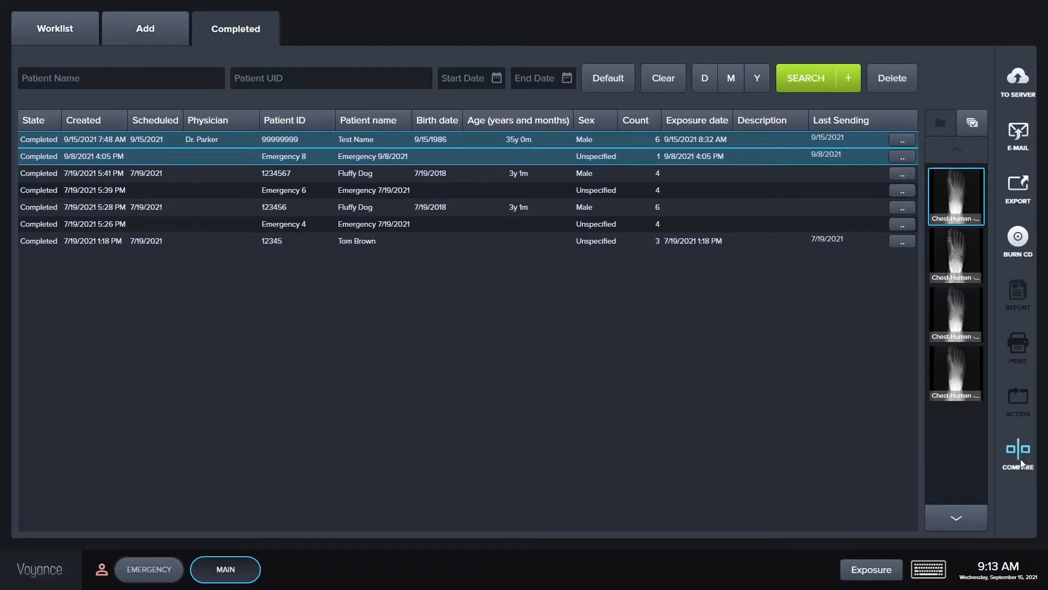
{"action": "left_click", "coordinate": [437, 141]}
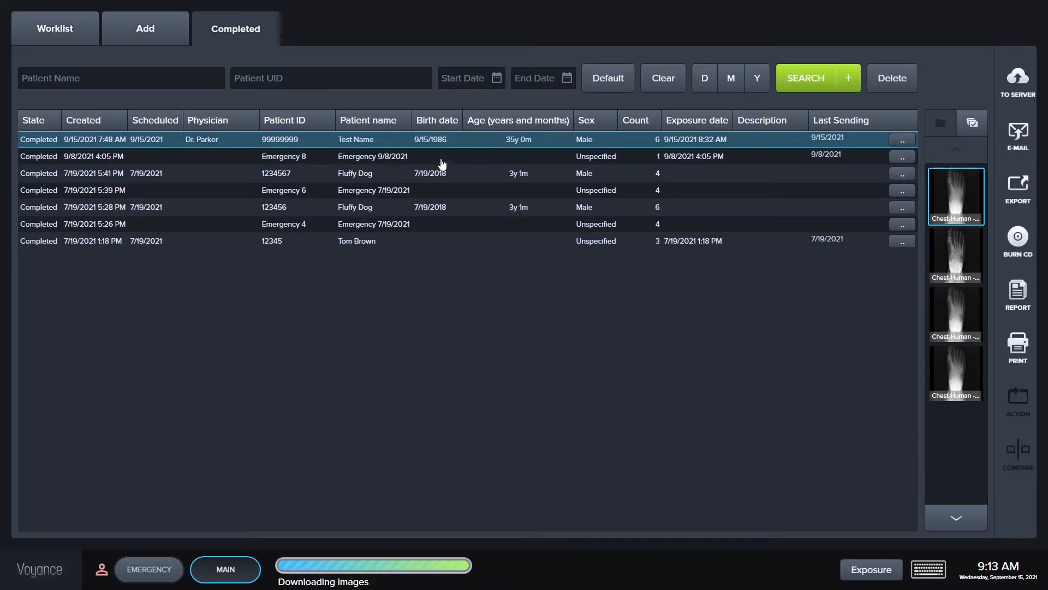
{"action": "left_click", "coordinate": [442, 159]}
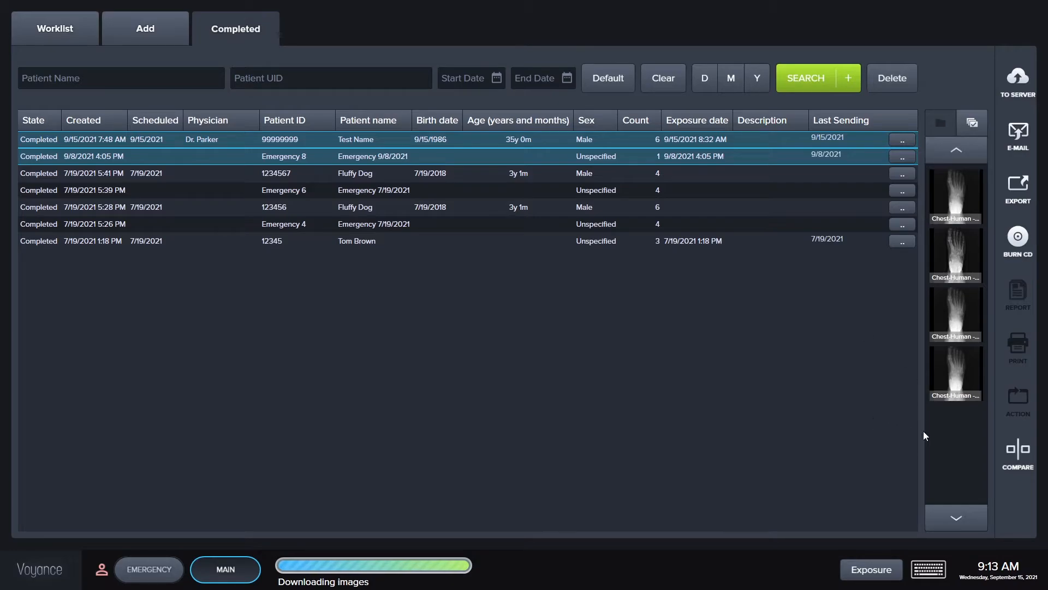
{"action": "left_click", "coordinate": [1017, 455]}
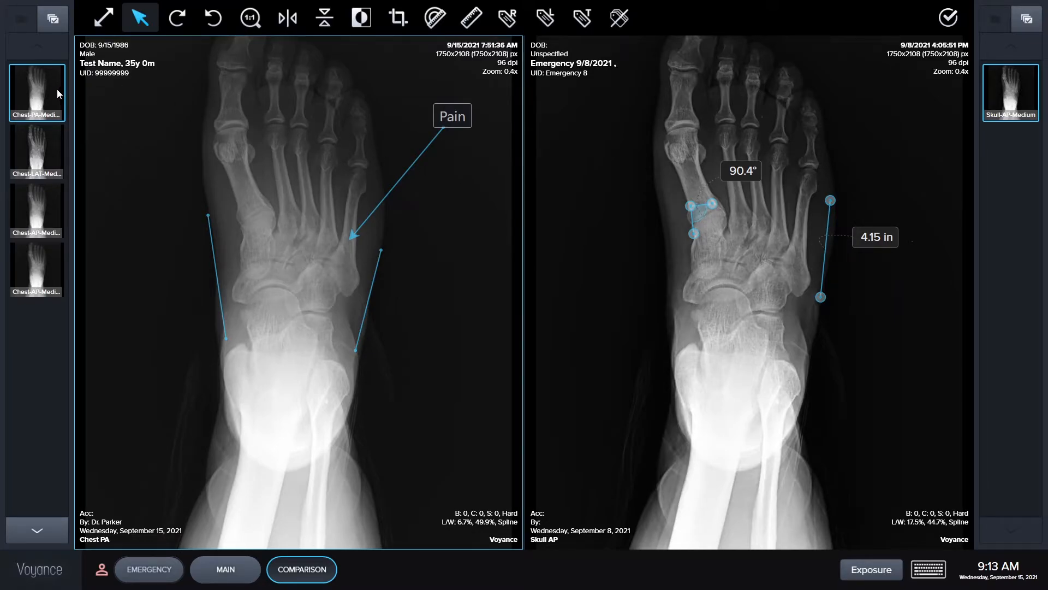
- Move the 90.4° angle label on the PA foot image up and left, returning to the Completed list
{"action": "left_click", "coordinate": [24, 159]}
{"action": "left_click", "coordinate": [37, 96]}
{"action": "left_click_drag", "start_coordinate": [748, 172], "coordinate": [726, 165]}
{"action": "left_click", "coordinate": [949, 18]}
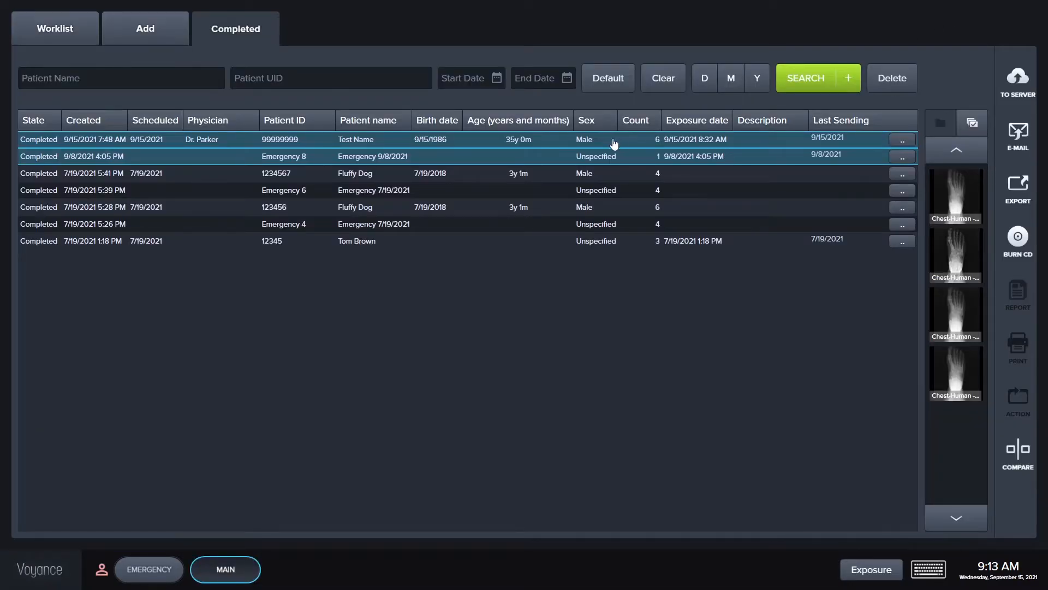
{"action": "left_click", "coordinate": [497, 161]}
{"action": "left_click", "coordinate": [472, 144]}
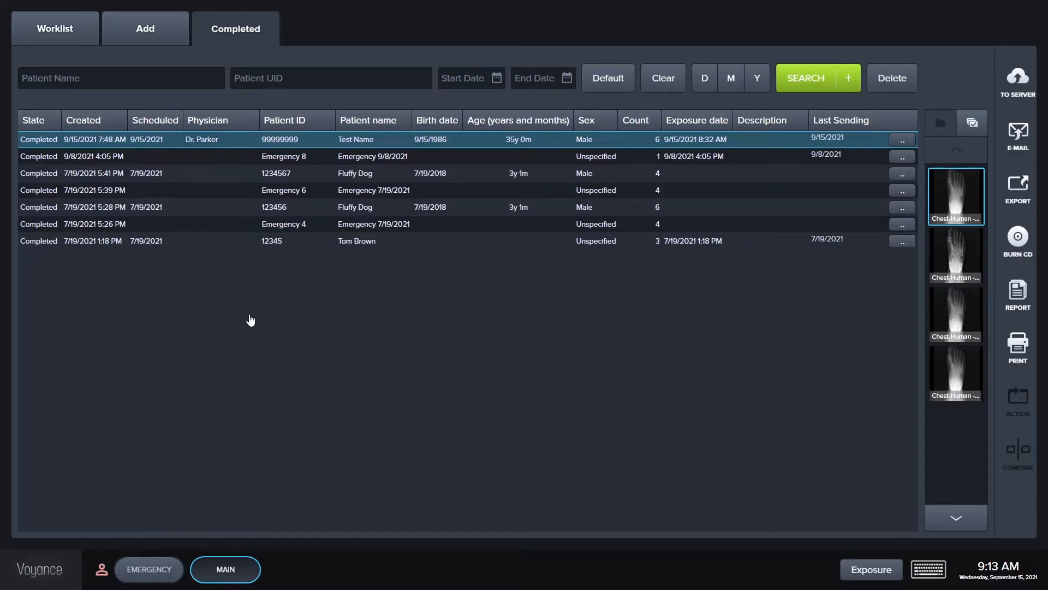
- Look over the new-study form and worklist, then start a new emergency study
{"action": "left_click", "coordinate": [152, 43]}
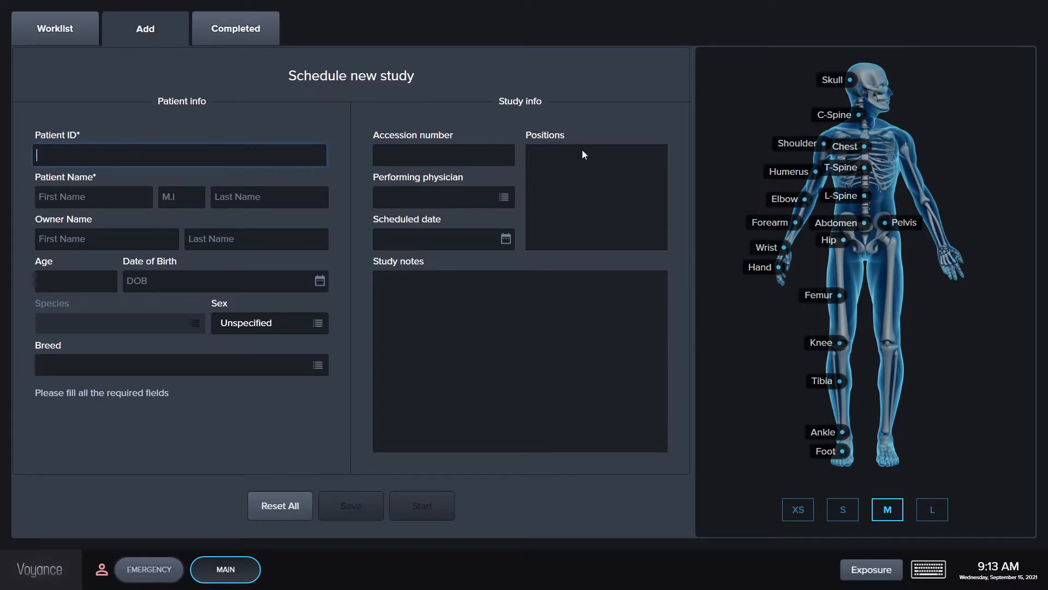
{"action": "left_click", "coordinate": [54, 37]}
{"action": "left_click", "coordinate": [164, 162]}
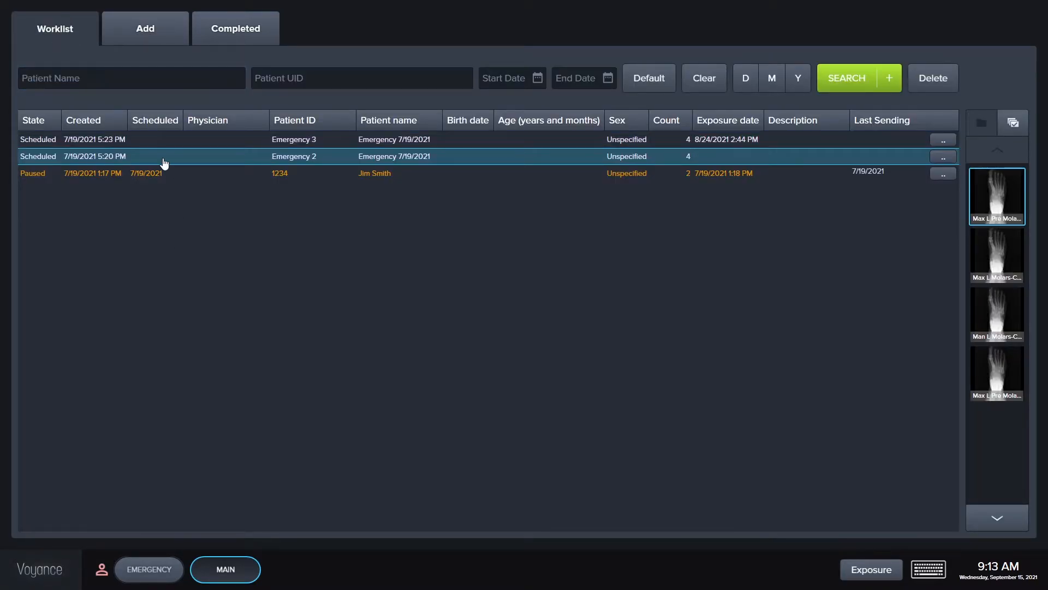
{"action": "left_click", "coordinate": [159, 144]}
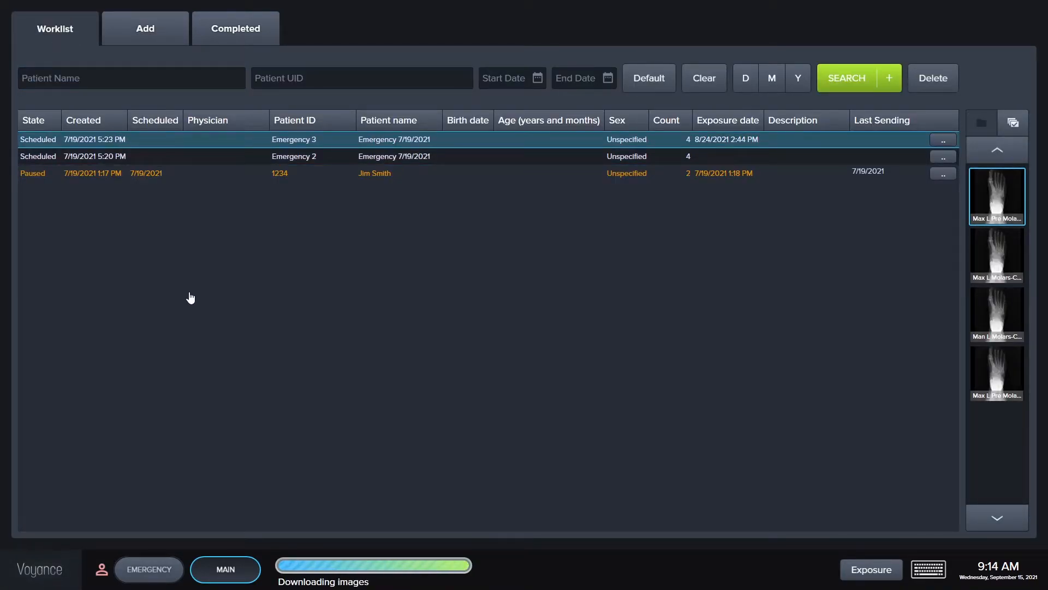
{"action": "left_click", "coordinate": [149, 570]}
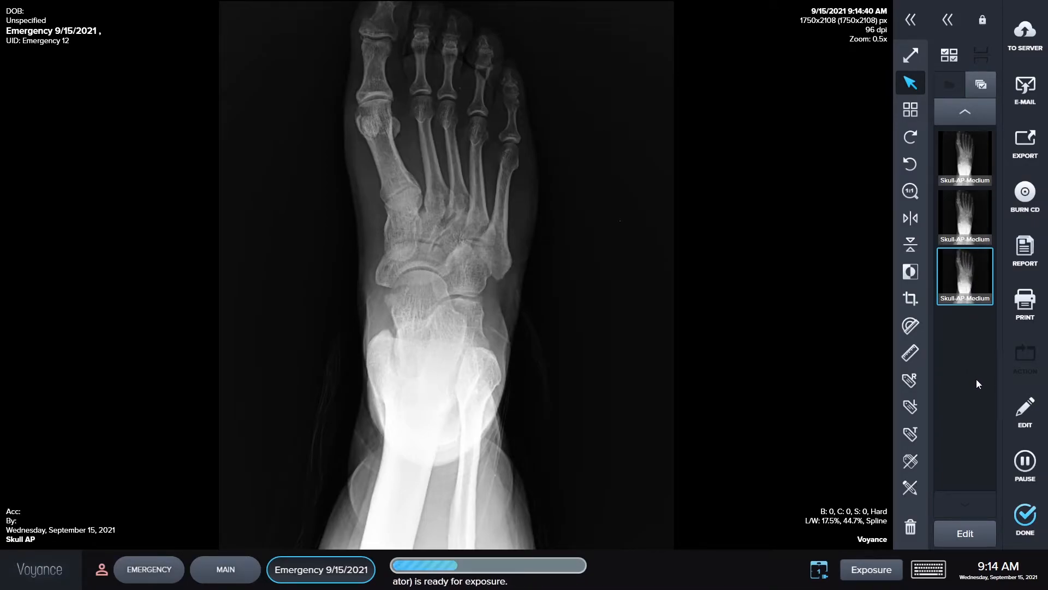
- Review the emergency study's properties without changes and select its first image
{"action": "left_click", "coordinate": [1024, 412]}
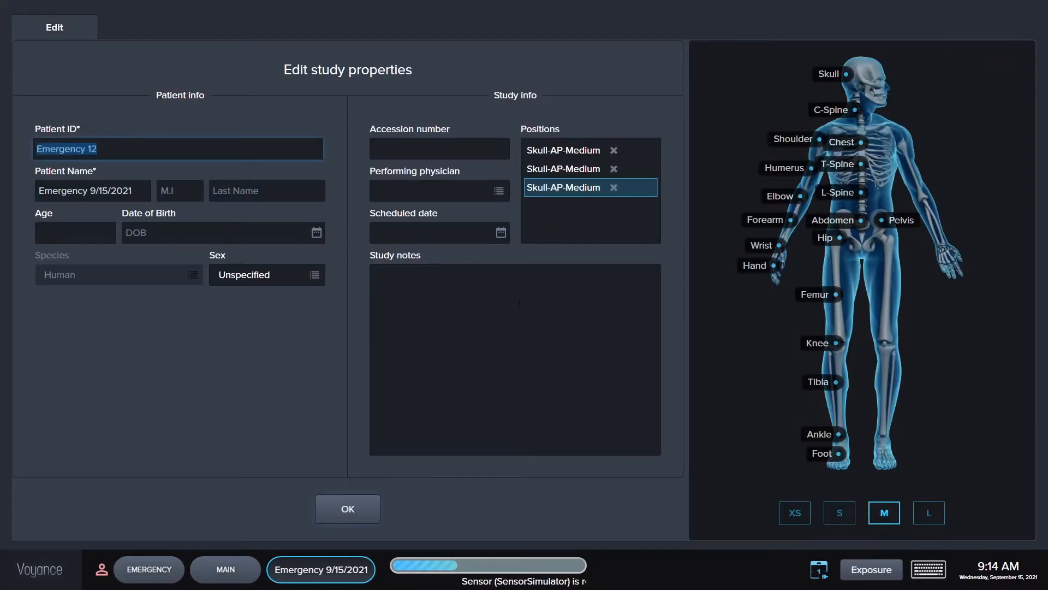
{"action": "left_click", "coordinate": [351, 509]}
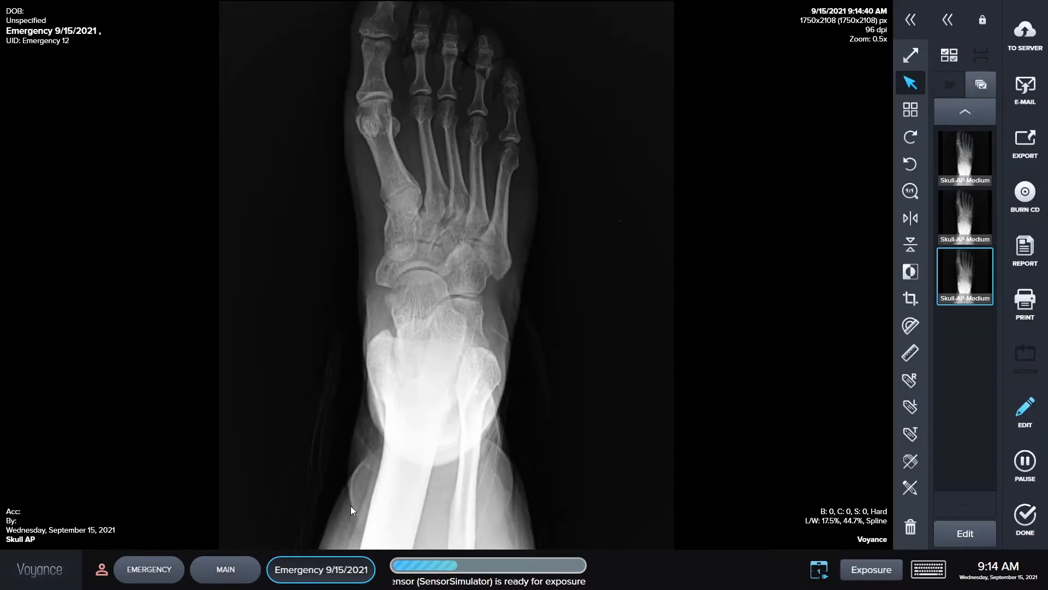
{"action": "left_click", "coordinate": [965, 154]}
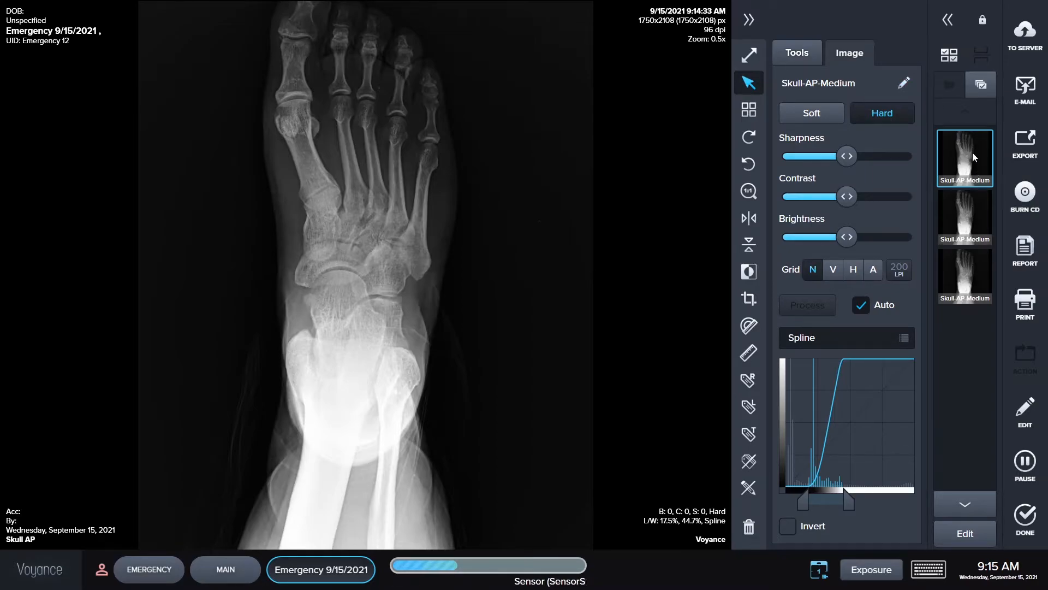
- Relabel the first image as body part C-Spine, view PA, and return to the main worklist
{"action": "left_click", "coordinate": [904, 84]}
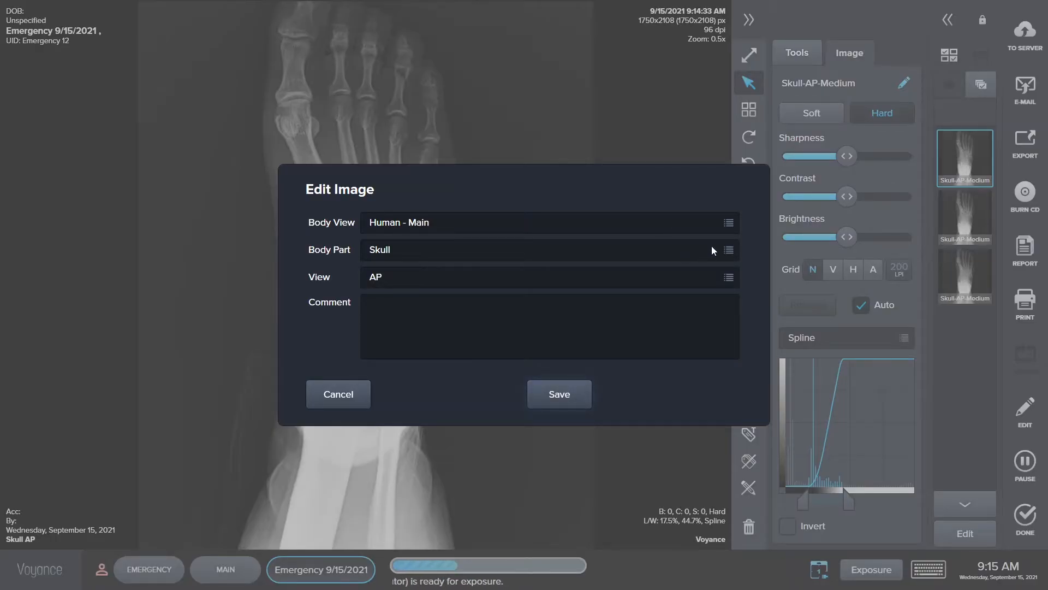
{"action": "left_click", "coordinate": [728, 251]}
{"action": "left_click", "coordinate": [663, 293]}
{"action": "left_click", "coordinate": [728, 278]}
{"action": "left_click", "coordinate": [703, 323]}
{"action": "left_click", "coordinate": [582, 394]}
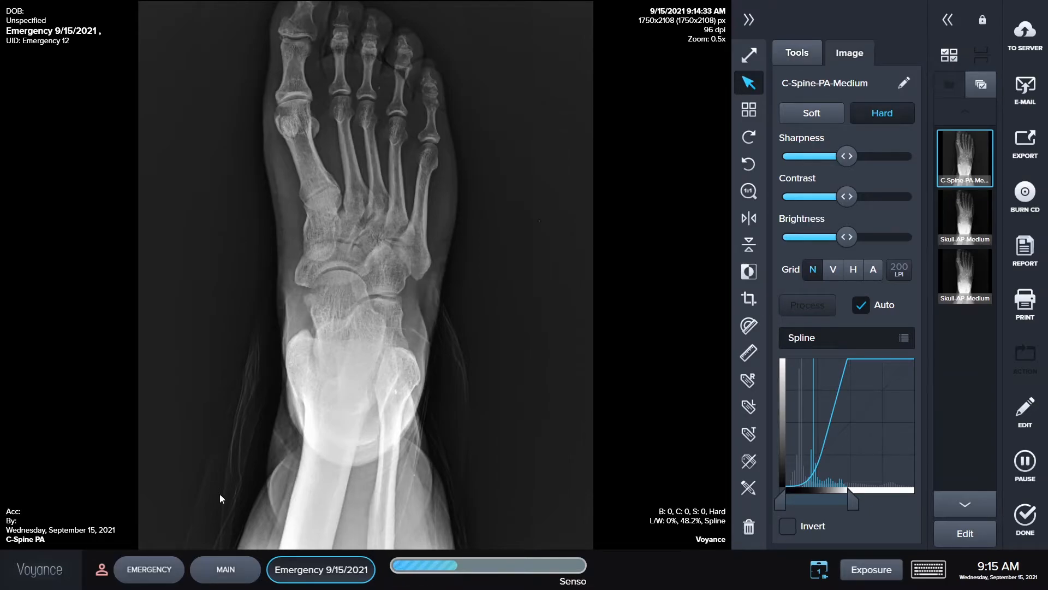
{"action": "left_click", "coordinate": [229, 580]}
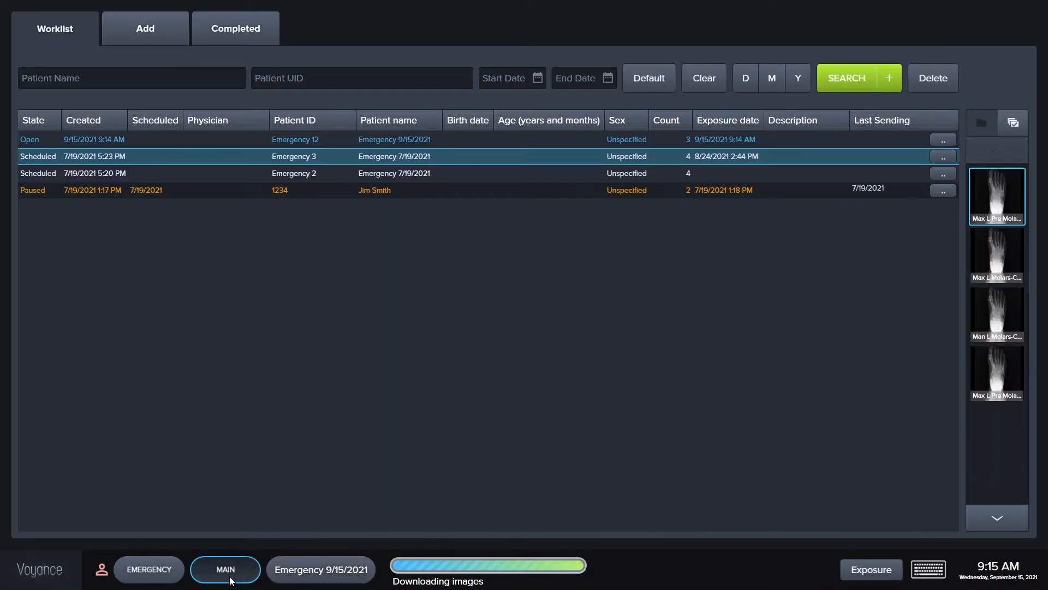
- Preview the Emergency 9/15/2021 study's foot image, then return to the worklist
{"action": "left_click", "coordinate": [234, 141]}
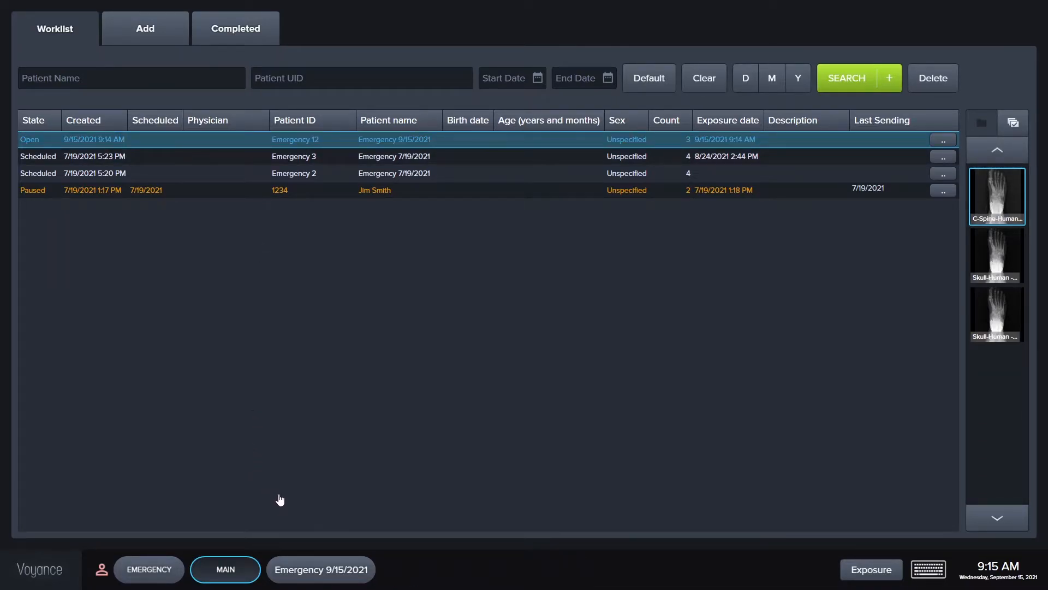
{"action": "left_click", "coordinate": [329, 194]}
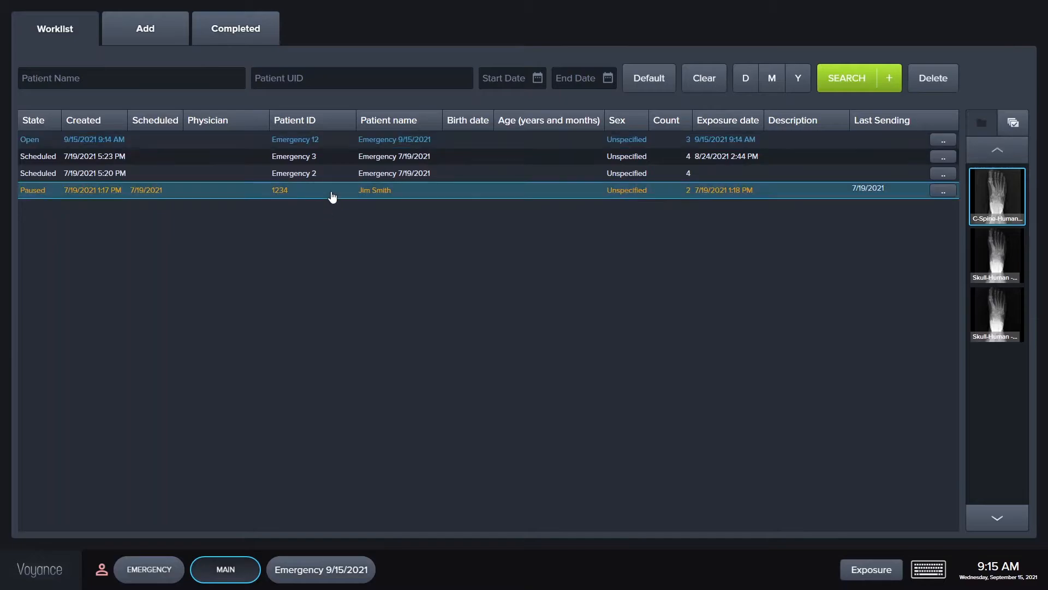
{"action": "left_click", "coordinate": [328, 144]}
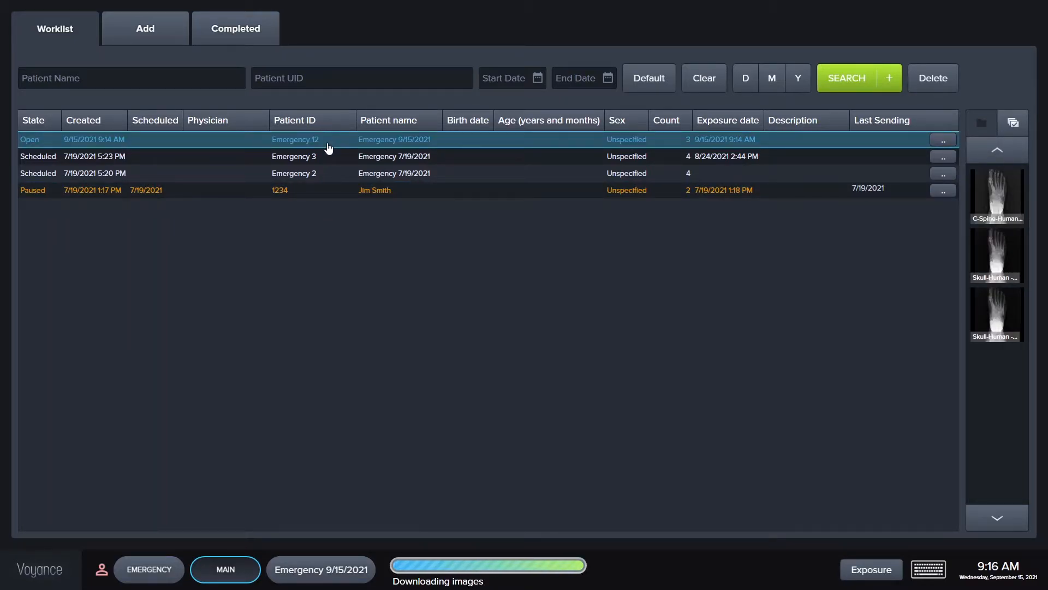
{"action": "left_click", "coordinate": [317, 577]}
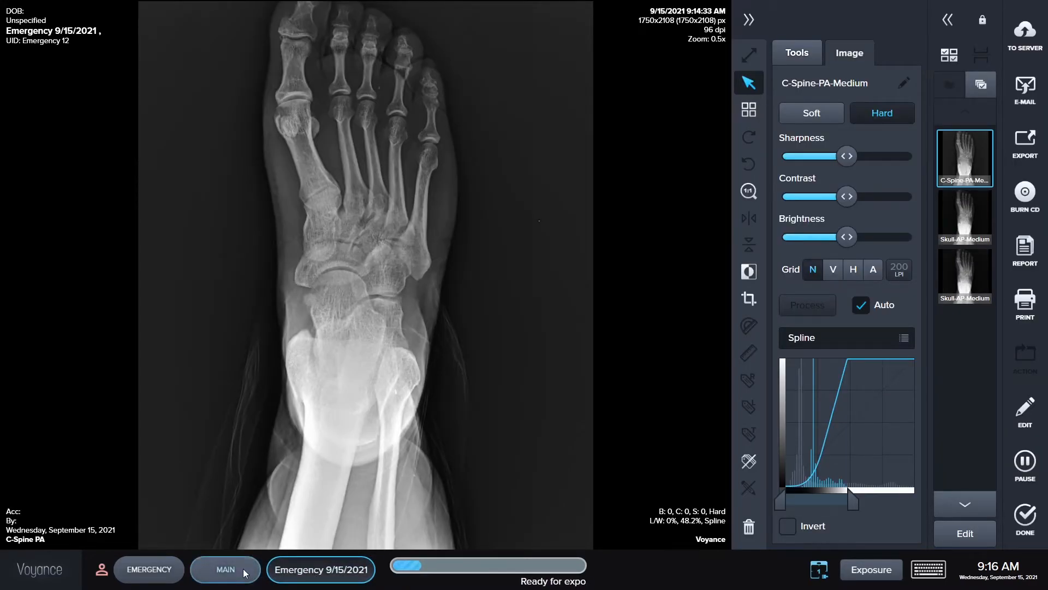
{"action": "left_click", "coordinate": [244, 573]}
- Open the Emergency 3, Emergency 2 and paused fourth studies from the worklist
{"action": "left_click", "coordinate": [326, 160]}
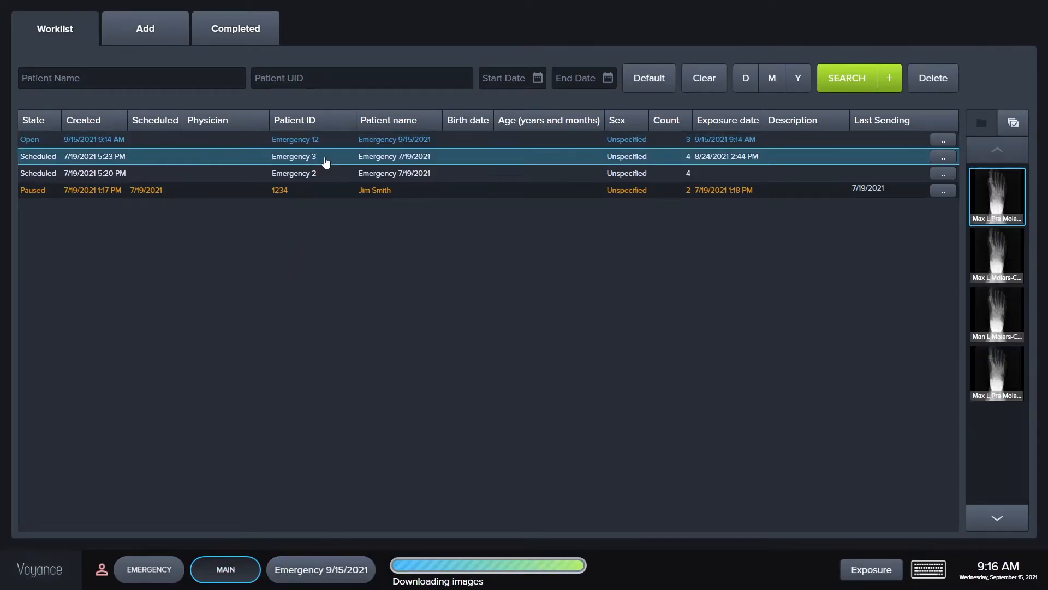
{"action": "double_click", "coordinate": [326, 161]}
{"action": "left_click", "coordinate": [328, 571]}
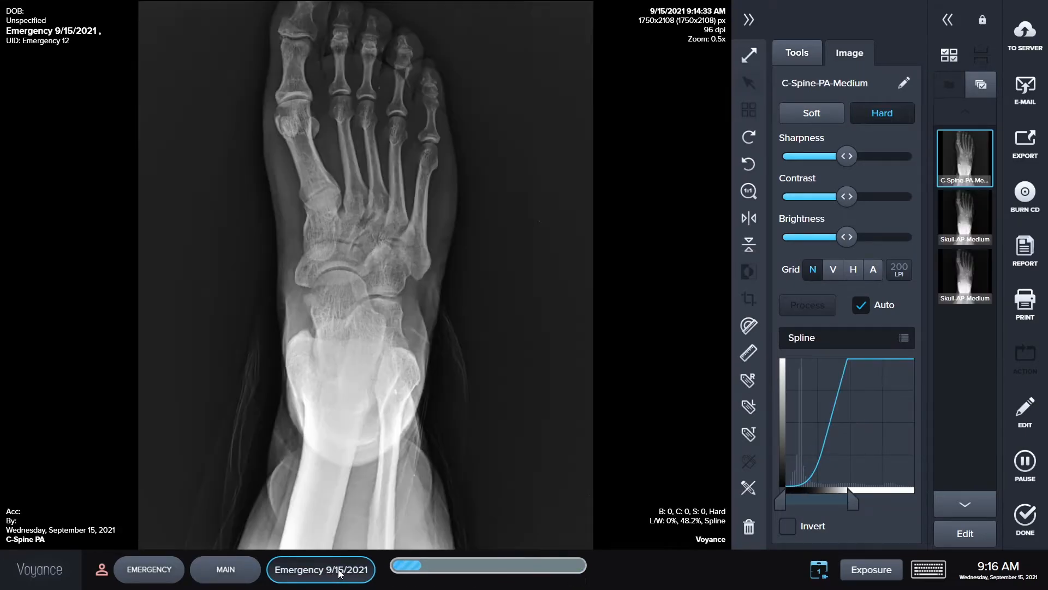
{"action": "left_click", "coordinate": [226, 569]}
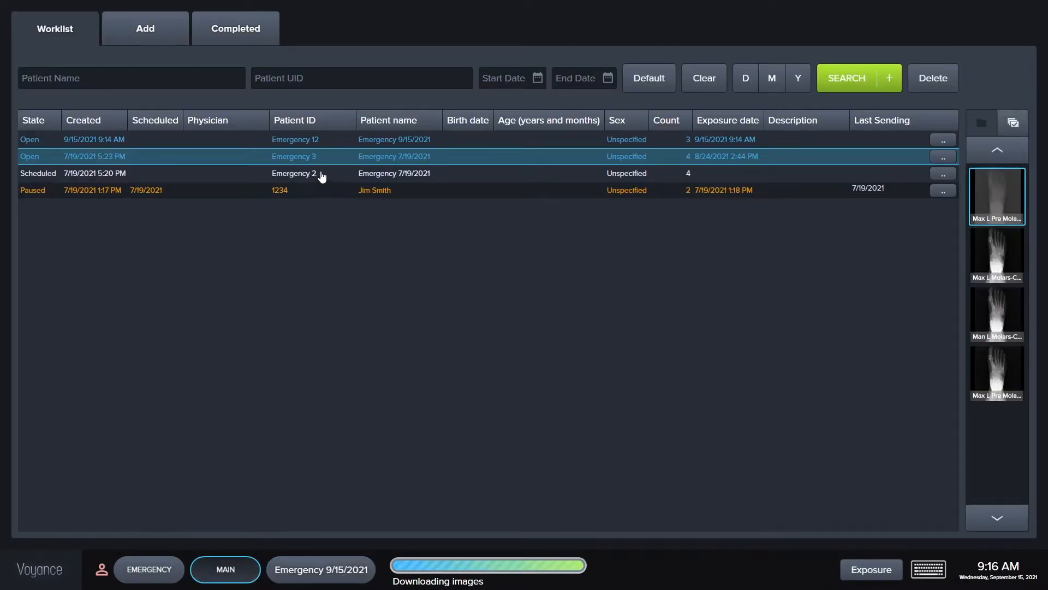
{"action": "double_click", "coordinate": [321, 174]}
{"action": "left_click", "coordinate": [230, 570]}
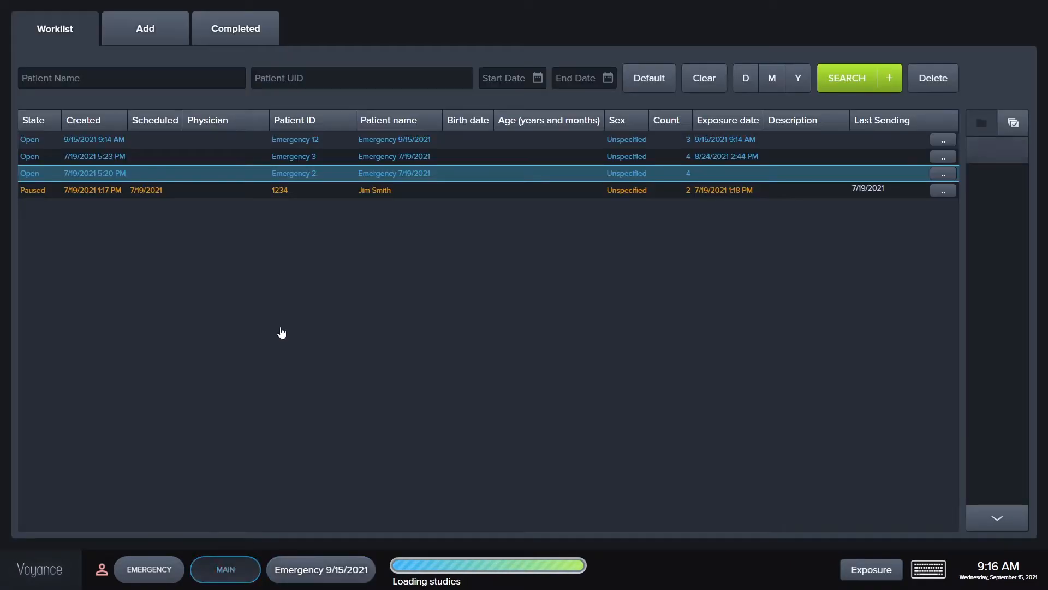
{"action": "double_click", "coordinate": [306, 194]}
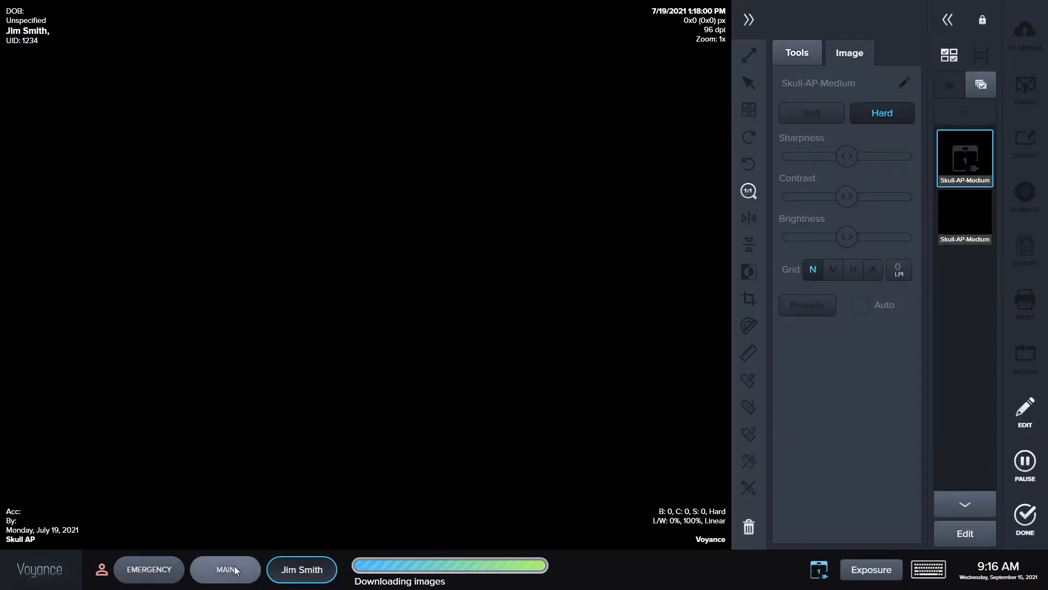
{"action": "left_click", "coordinate": [234, 568]}
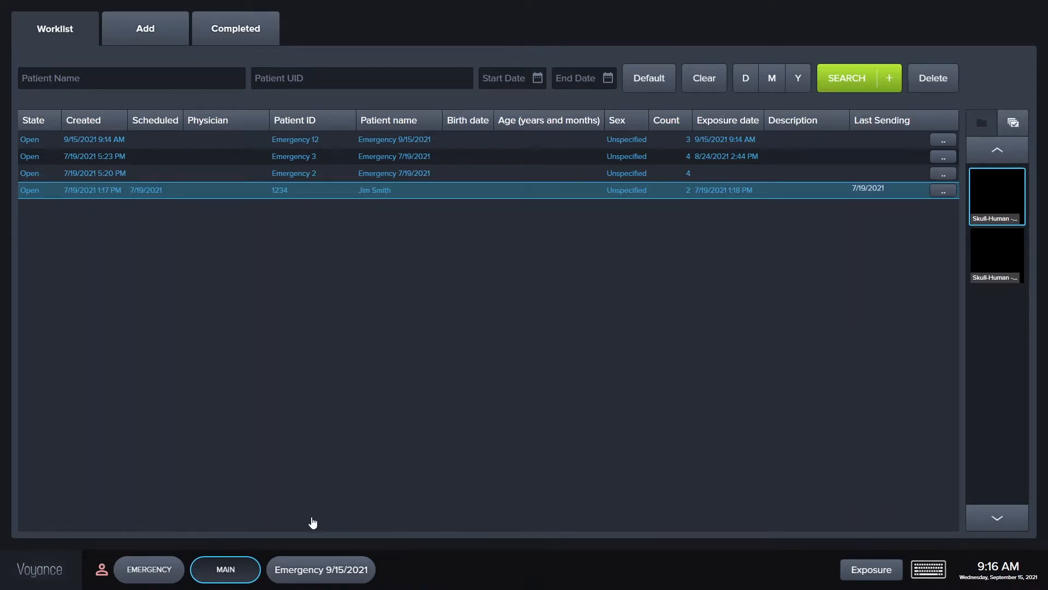
- Switch through the open studies to the Emergency 7/19/2021 study, then go back to the list
{"action": "left_click", "coordinate": [321, 568]}
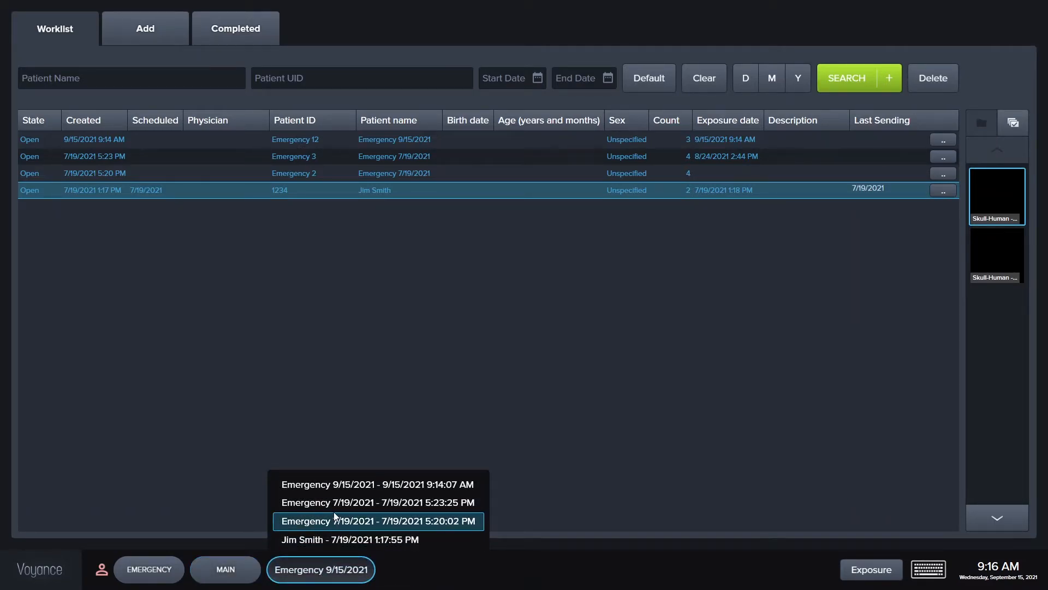
{"action": "left_click", "coordinate": [333, 538]}
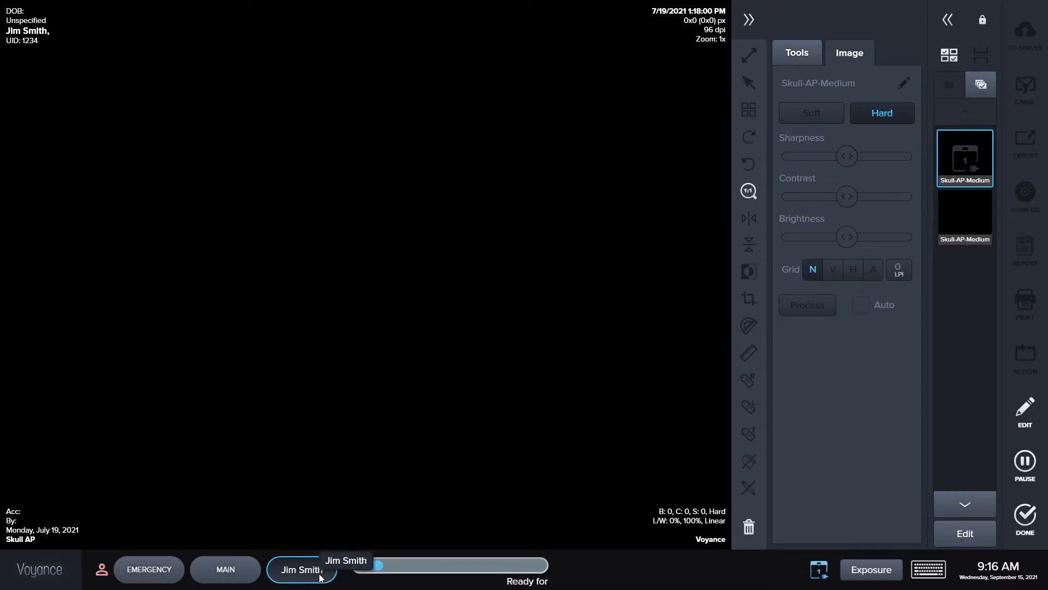
{"action": "left_click", "coordinate": [320, 577]}
{"action": "left_click", "coordinate": [341, 523]}
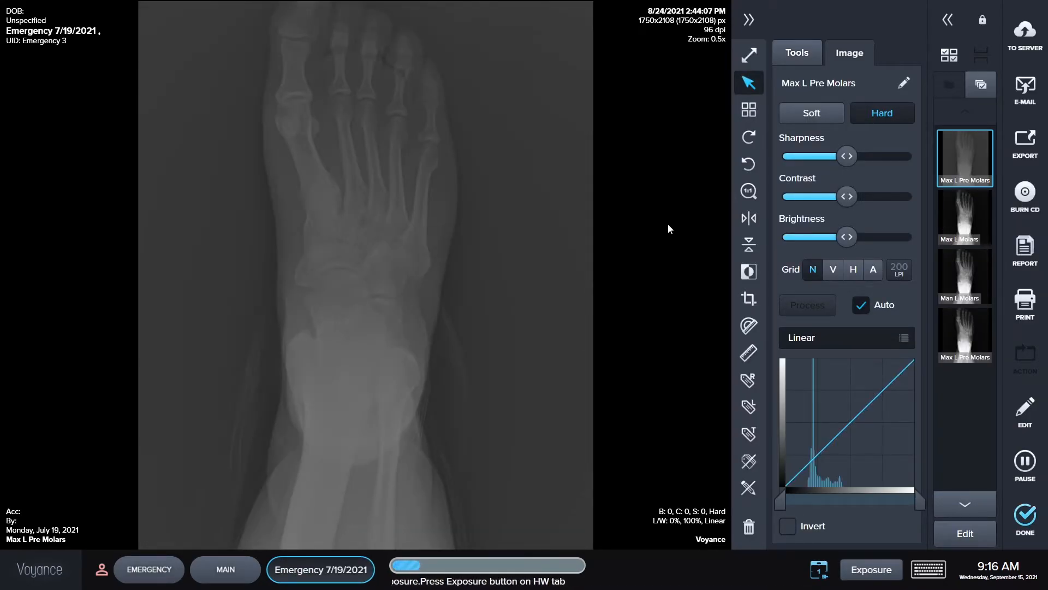
{"action": "left_click", "coordinate": [224, 568]}
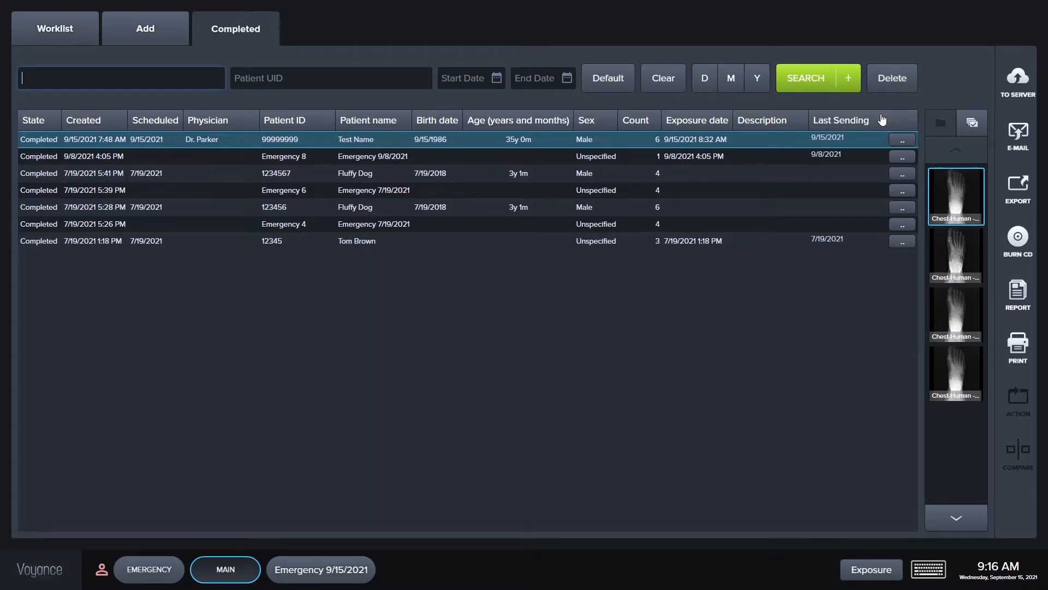
- Show the Sending History of the first completed study
{"action": "left_click", "coordinate": [895, 143]}
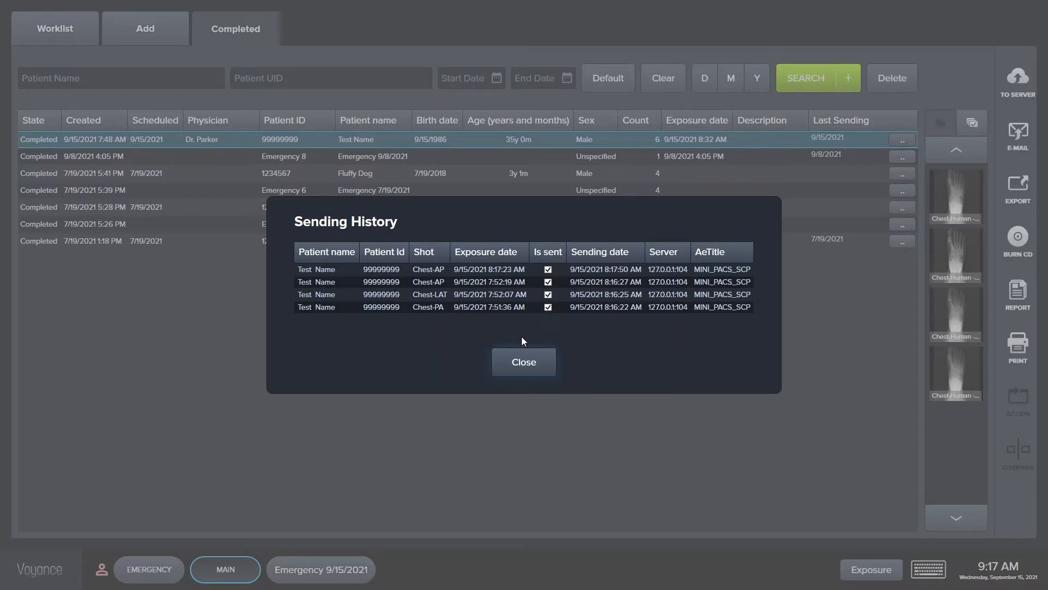
- Close Sending History and open the application settings
{"action": "left_click", "coordinate": [526, 363]}
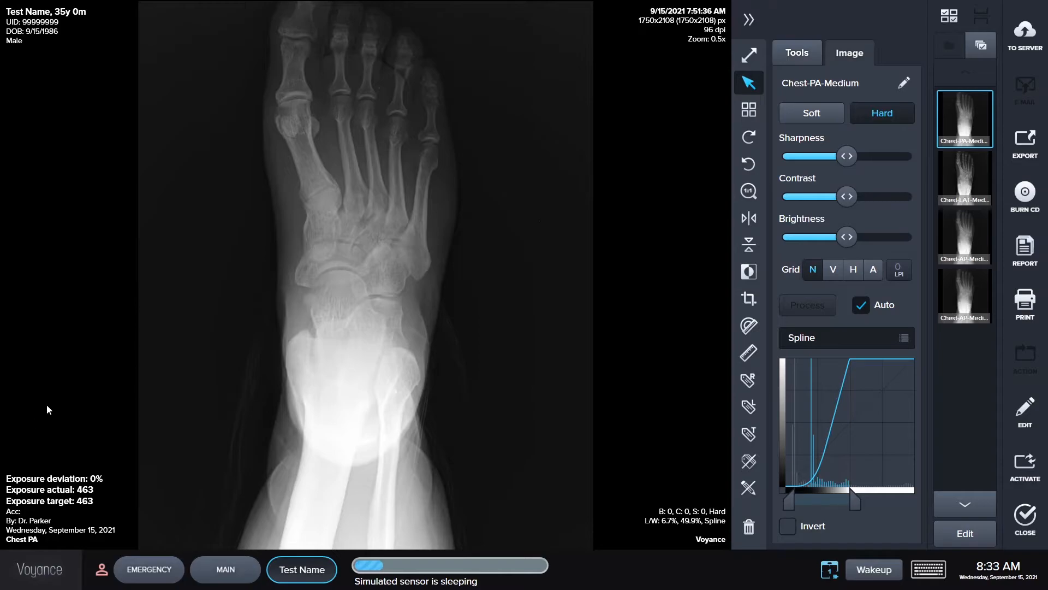
{"action": "left_click", "coordinate": [53, 574]}
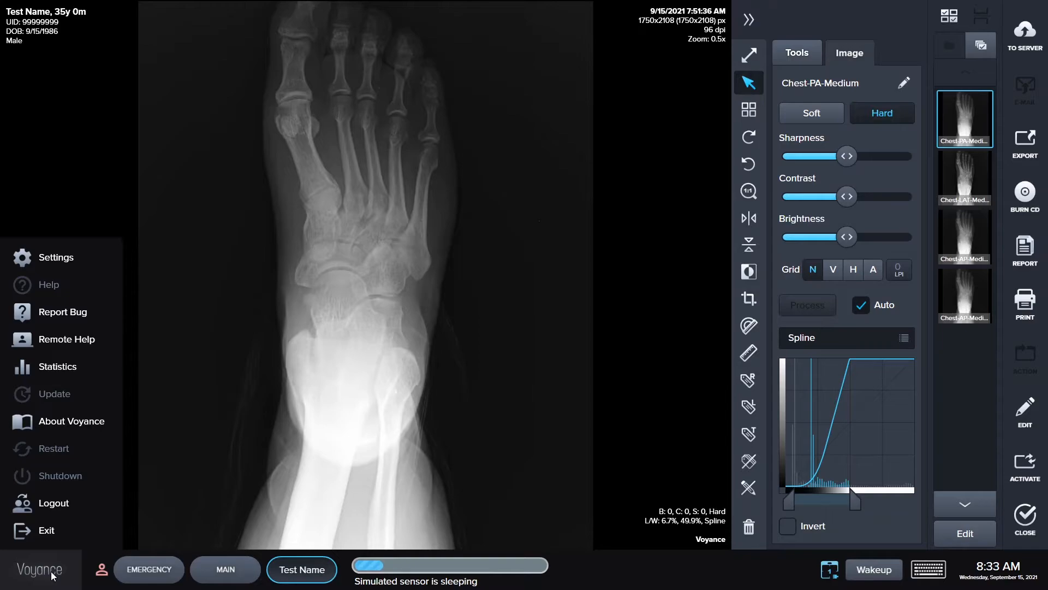
{"action": "left_click", "coordinate": [59, 259]}
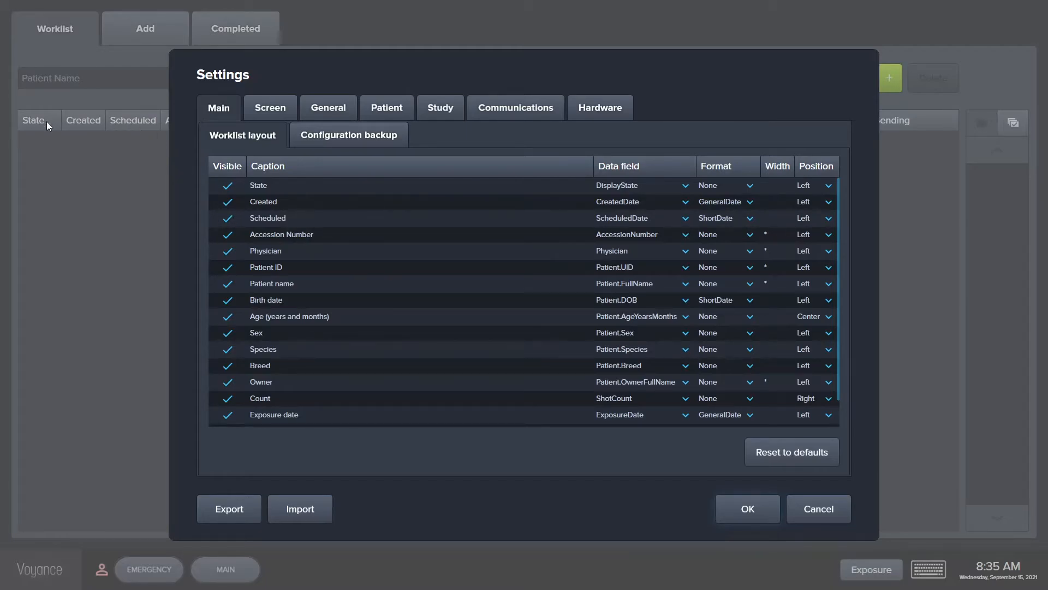
- Hide the Accession Number, Species, Breed and Owner worklist columns and apply
{"action": "left_click", "coordinate": [228, 237]}
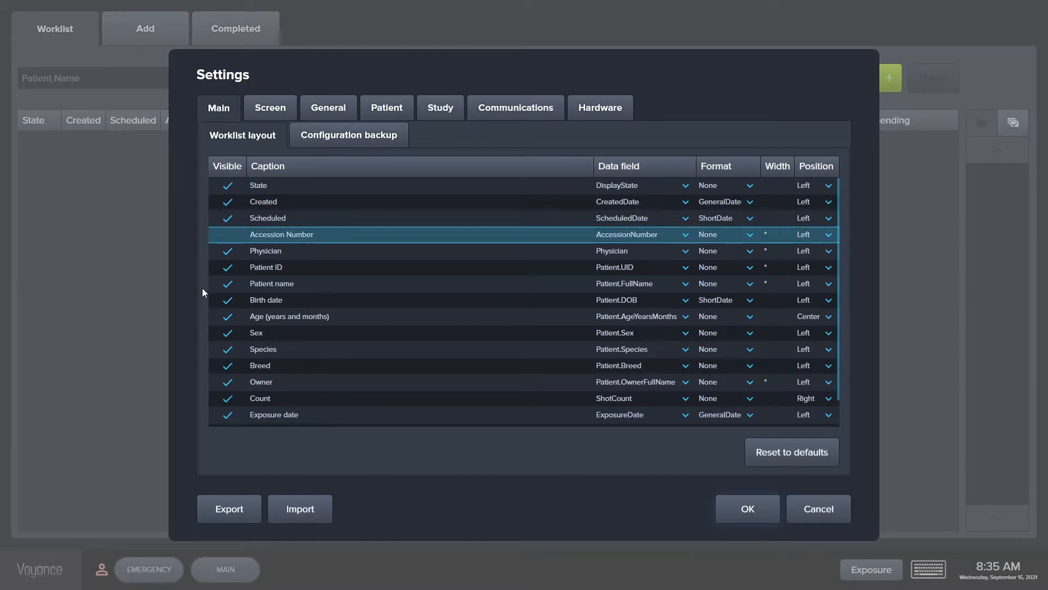
{"action": "left_click", "coordinate": [229, 354]}
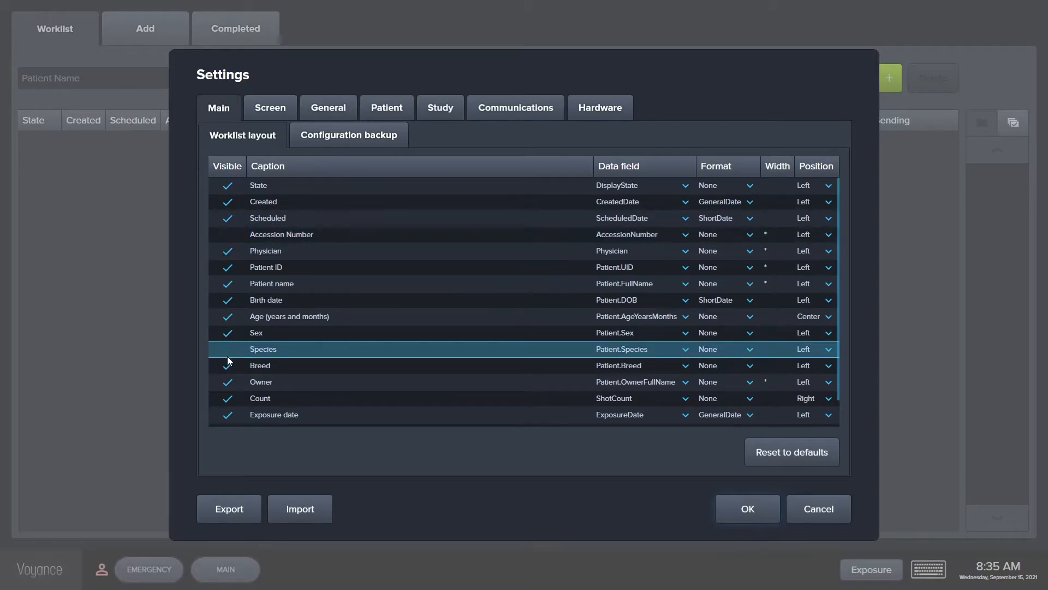
{"action": "left_click", "coordinate": [227, 366]}
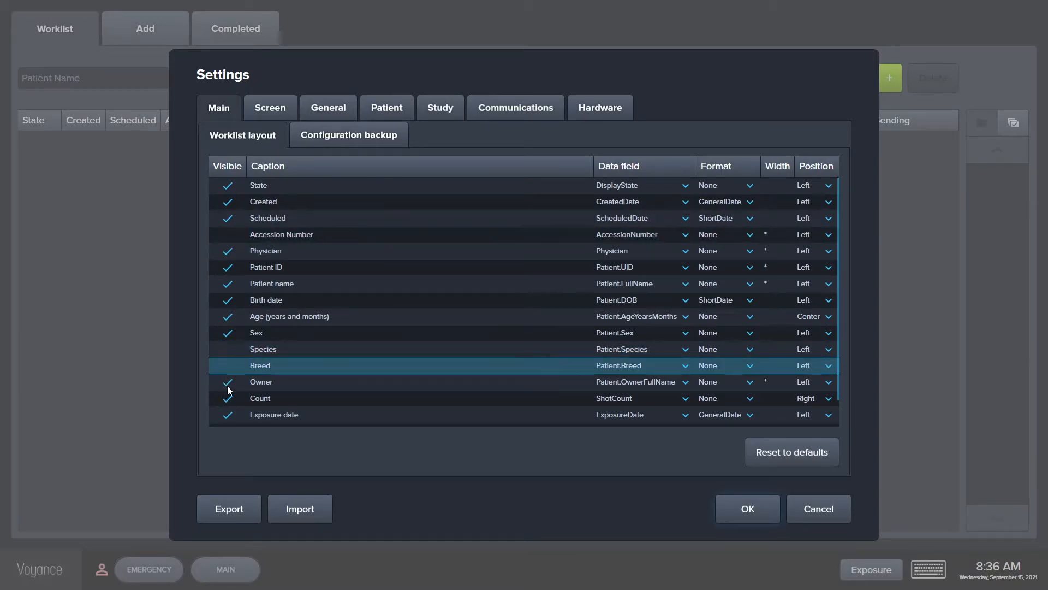
{"action": "left_click", "coordinate": [228, 385]}
{"action": "scroll", "coordinate": [231, 414], "scroll_direction": "down", "scroll_amount": 1}
{"action": "scroll", "coordinate": [248, 398], "scroll_direction": "up", "scroll_amount": 1}
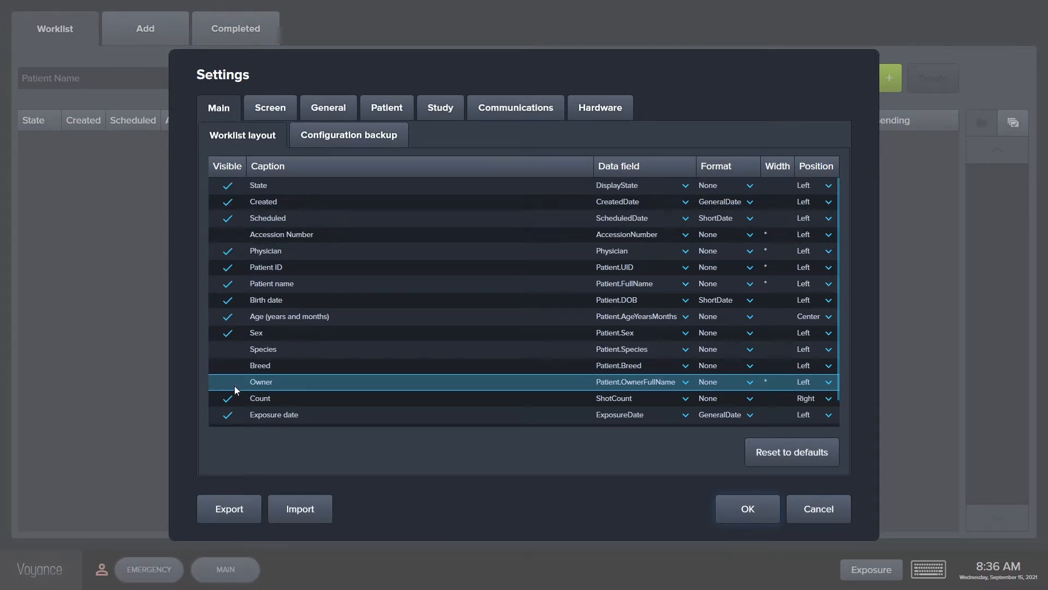
{"action": "left_click", "coordinate": [748, 510]}
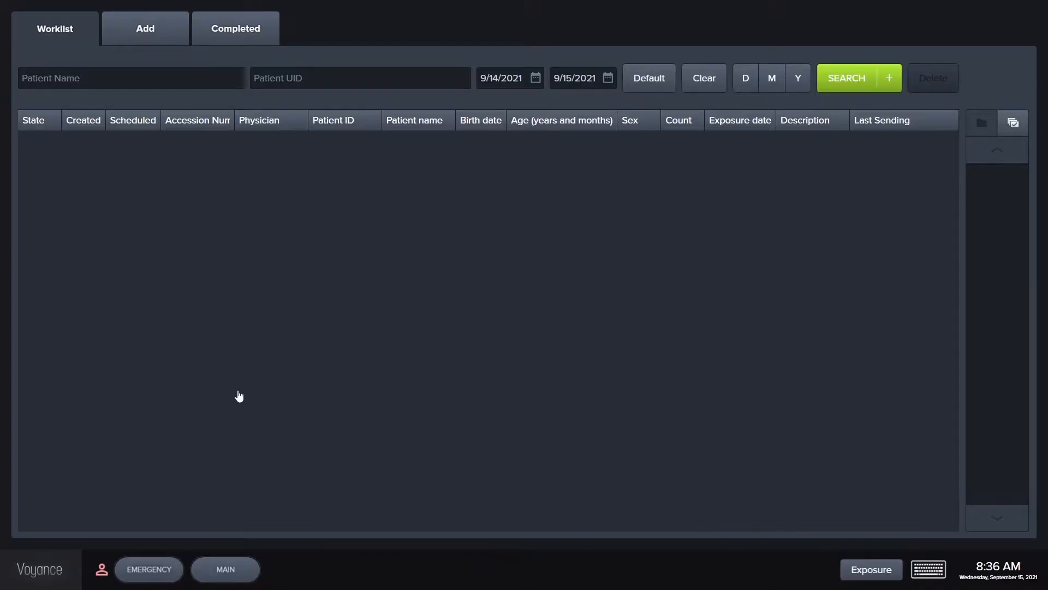
- Exit and restart Voyance, log back in, and reopen Settings
{"action": "left_click", "coordinate": [37, 585]}
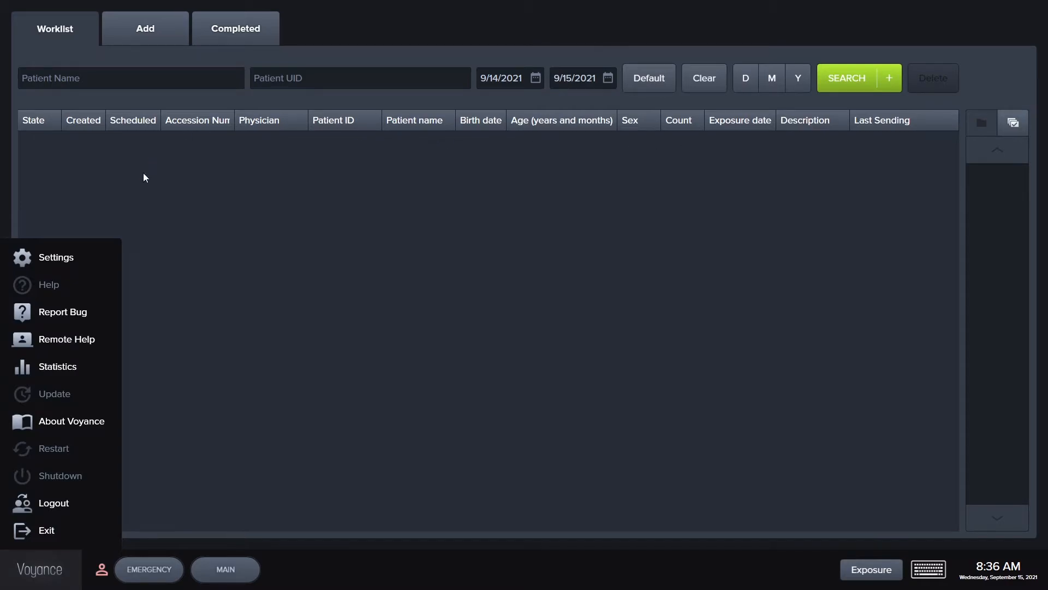
{"action": "left_click", "coordinate": [48, 534]}
{"action": "left_click", "coordinate": [479, 344]}
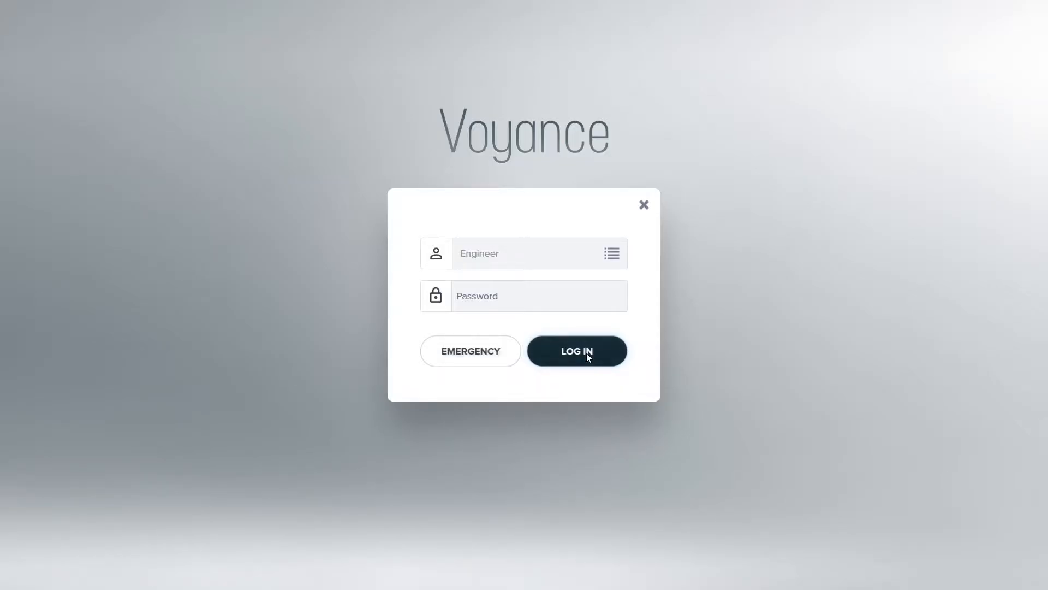
{"action": "left_click", "coordinate": [587, 353]}
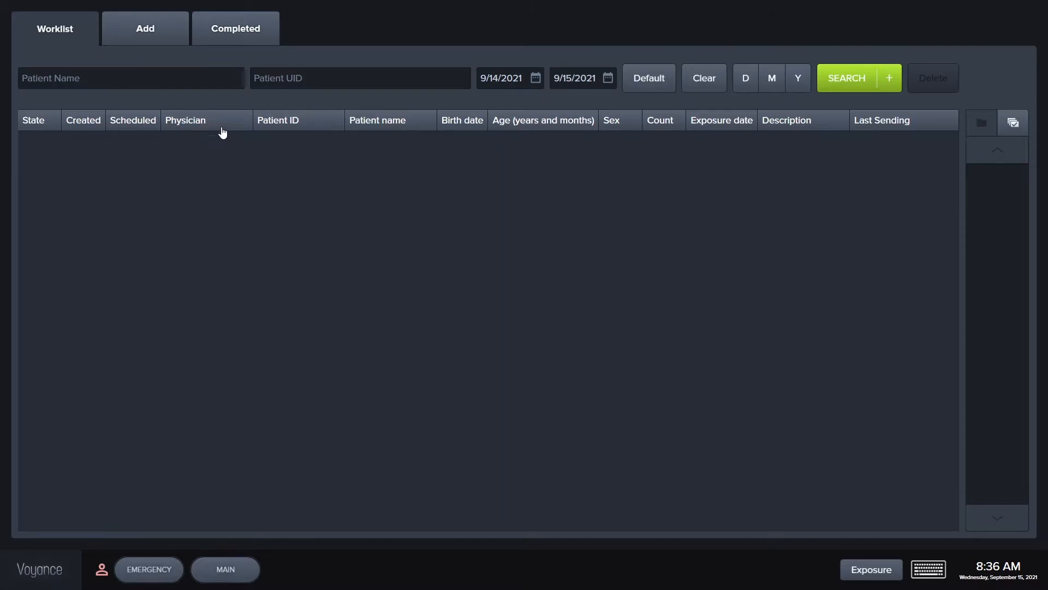
{"action": "left_click", "coordinate": [49, 565]}
{"action": "left_click", "coordinate": [67, 261]}
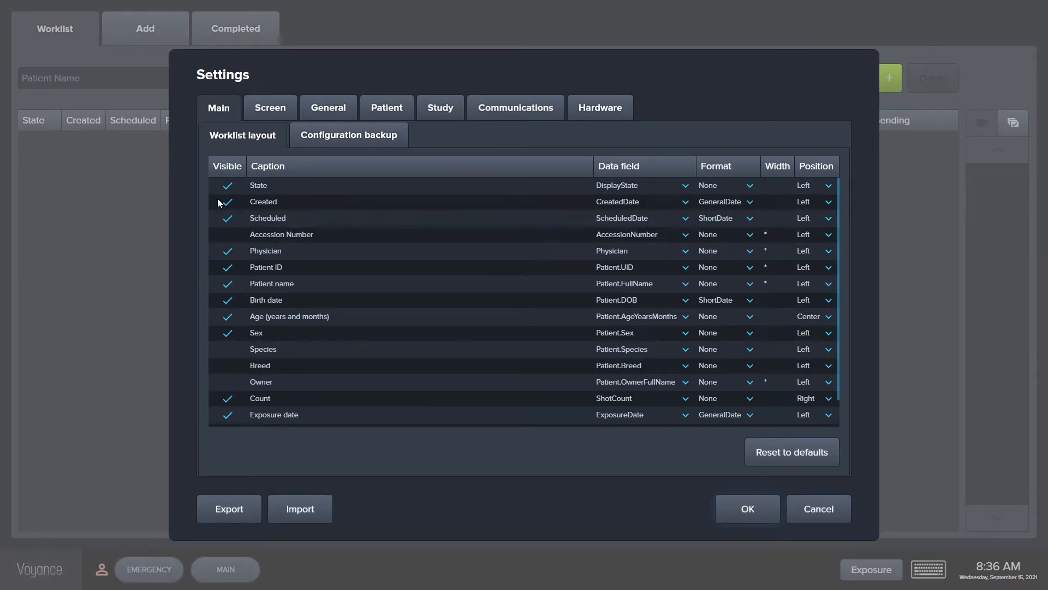
- Review the Configuration backup and Info labels settings, then open the completed study's foot X-ray
{"action": "left_click", "coordinate": [334, 140]}
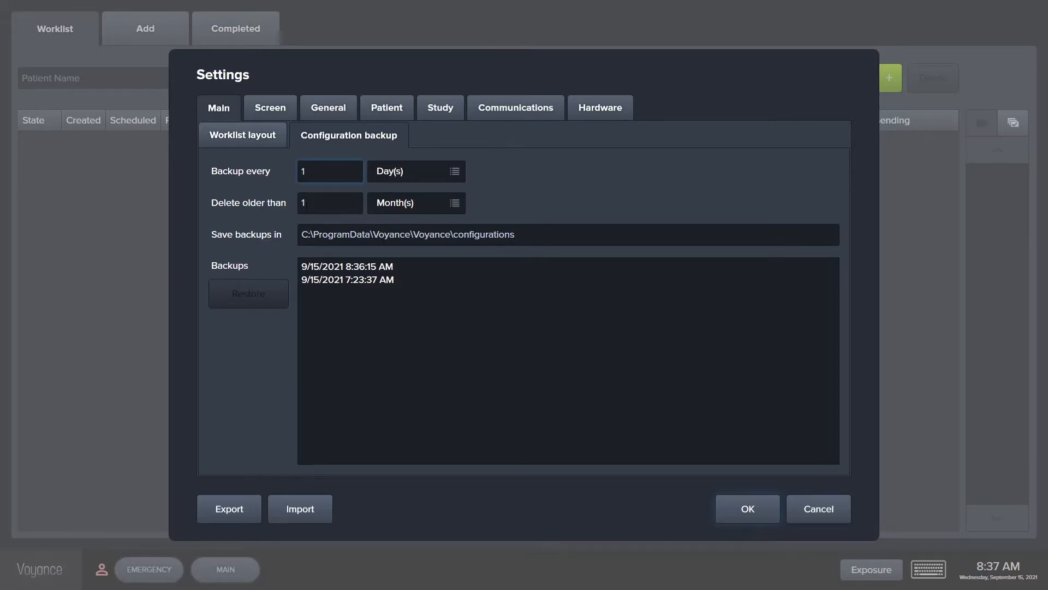
{"action": "left_click", "coordinate": [271, 108]}
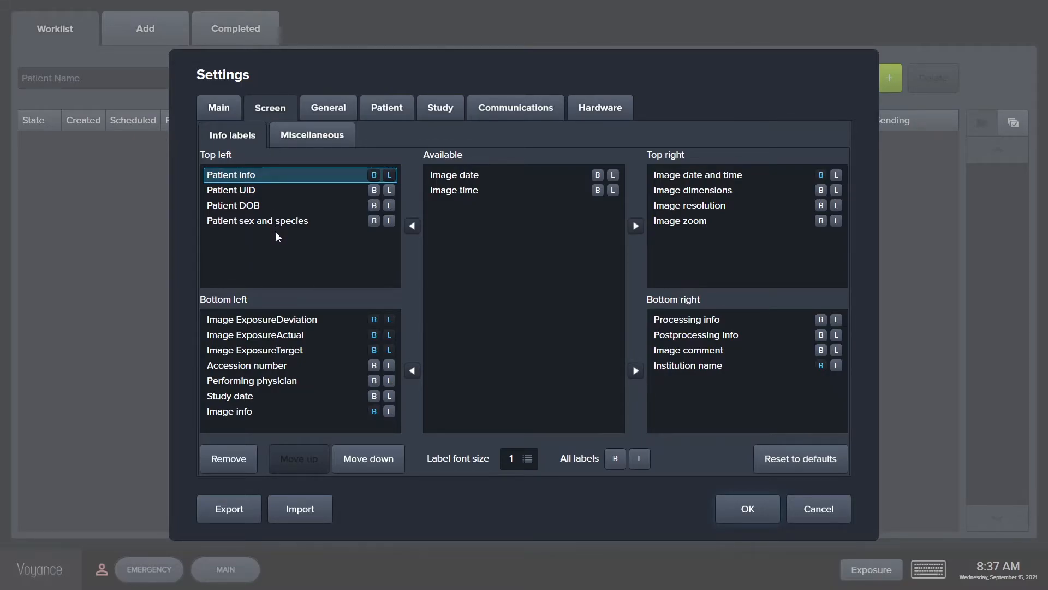
{"action": "left_click", "coordinate": [819, 509]}
{"action": "left_click", "coordinate": [270, 145]}
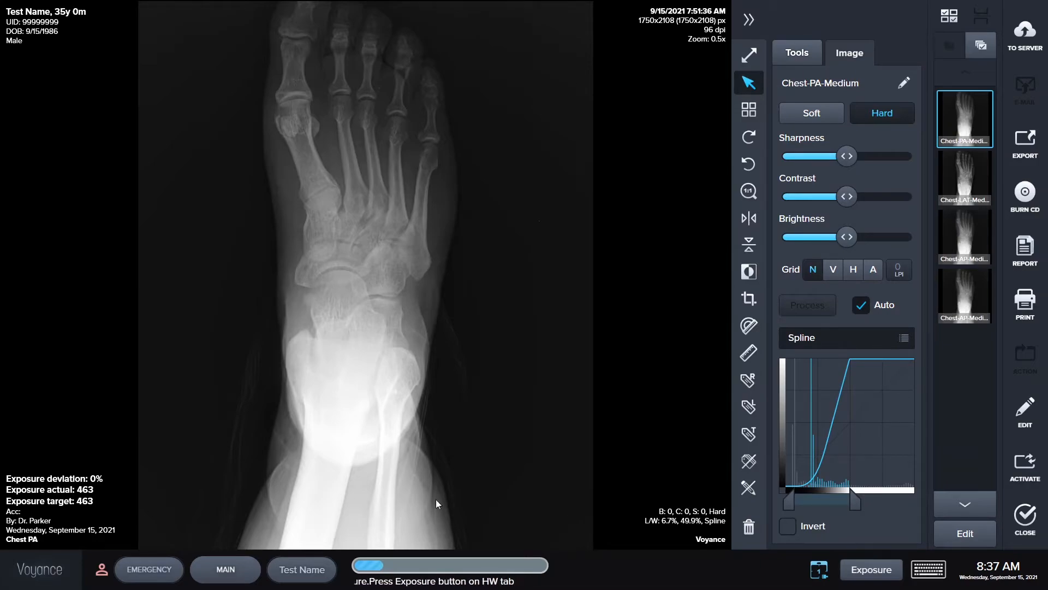
- Remove ExposureDeviation, ExposureActual and ExposureTarget from the bottom-left info labels and apply
{"action": "left_click", "coordinate": [41, 571]}
{"action": "left_click", "coordinate": [91, 255]}
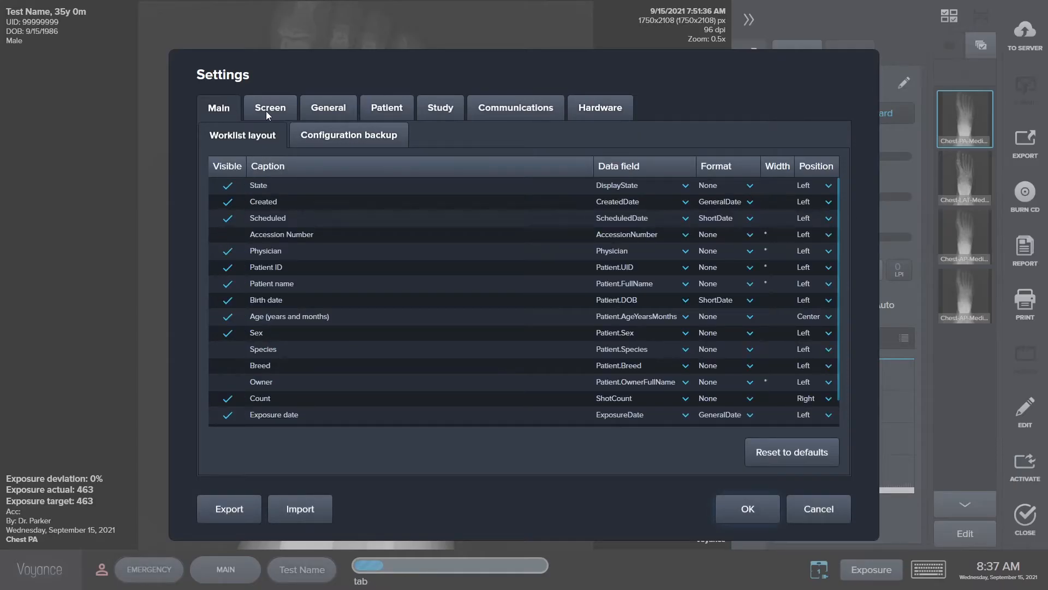
{"action": "left_click", "coordinate": [267, 111]}
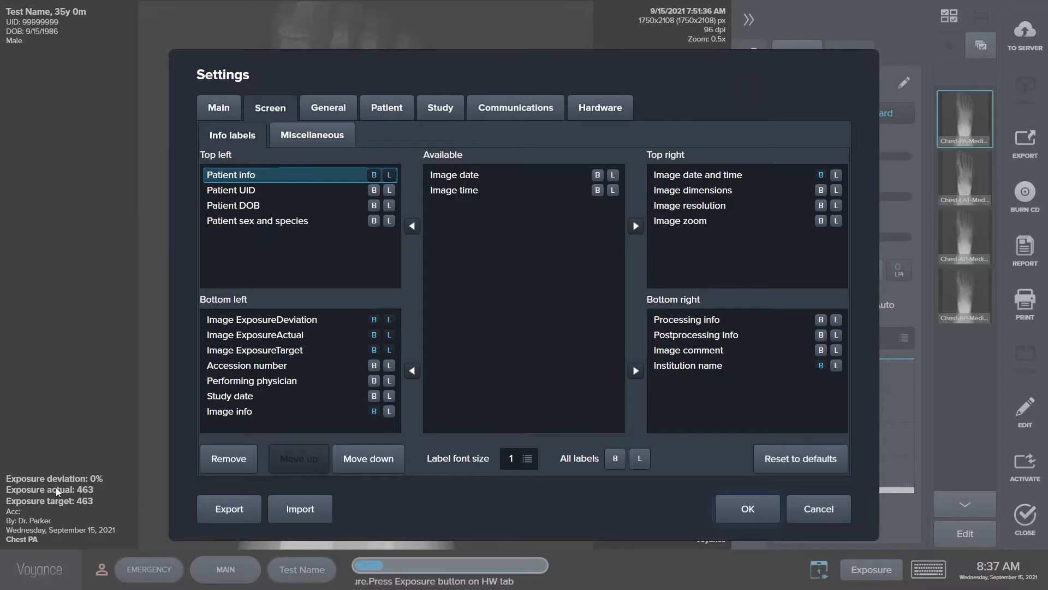
{"action": "left_click", "coordinate": [297, 321]}
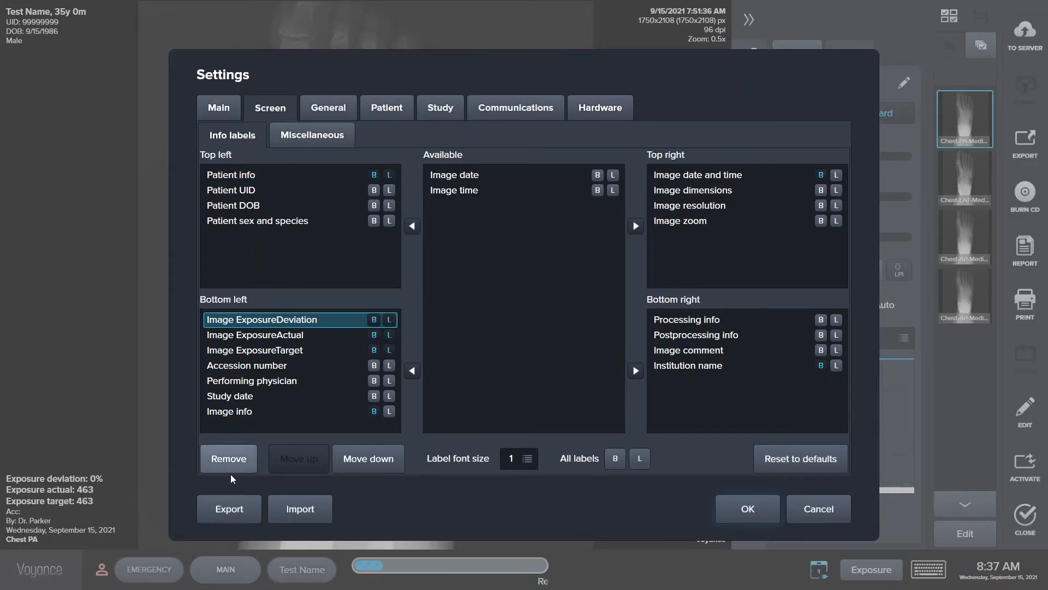
{"action": "left_click", "coordinate": [230, 471]}
{"action": "left_click", "coordinate": [273, 322]}
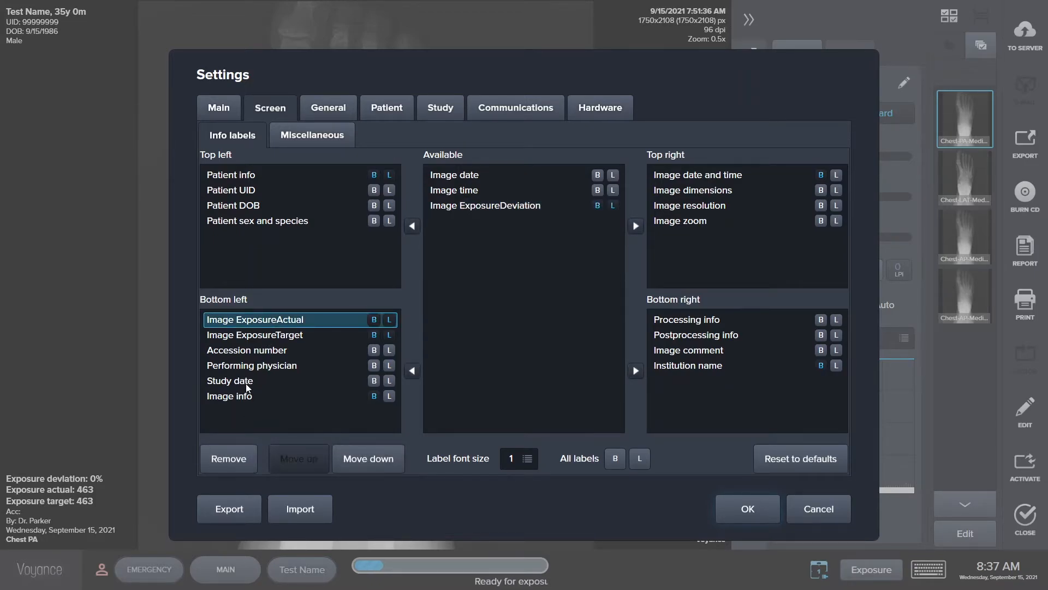
{"action": "left_click", "coordinate": [229, 470]}
{"action": "left_click", "coordinate": [273, 322]}
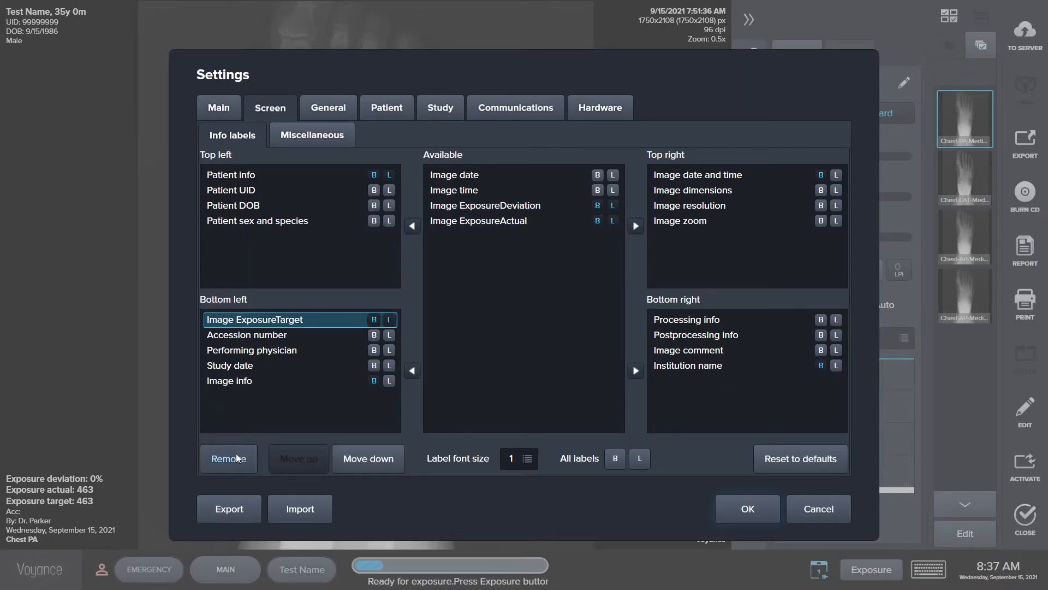
{"action": "left_click", "coordinate": [236, 457]}
{"action": "left_click", "coordinate": [748, 506]}
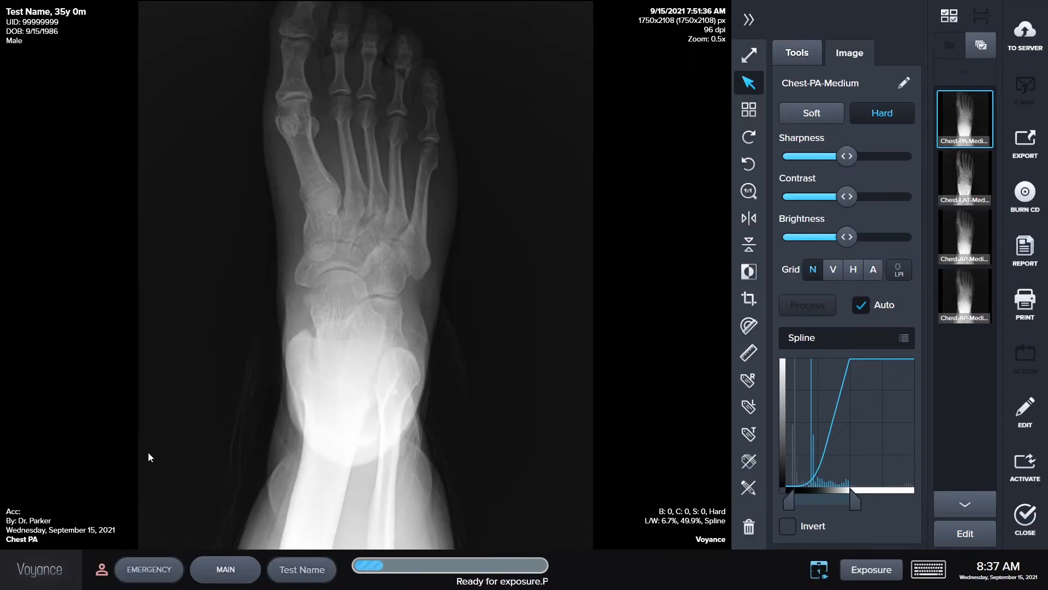
- Reopen Settings to check the Screen Miscellaneous options, then cancel
{"action": "left_click", "coordinate": [55, 571]}
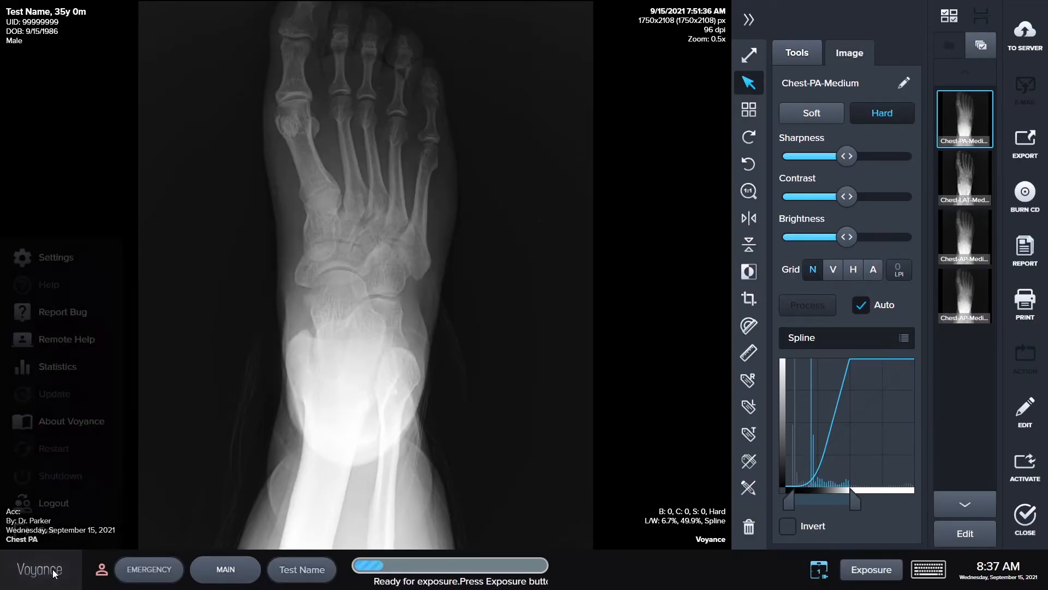
{"action": "left_click", "coordinate": [70, 262]}
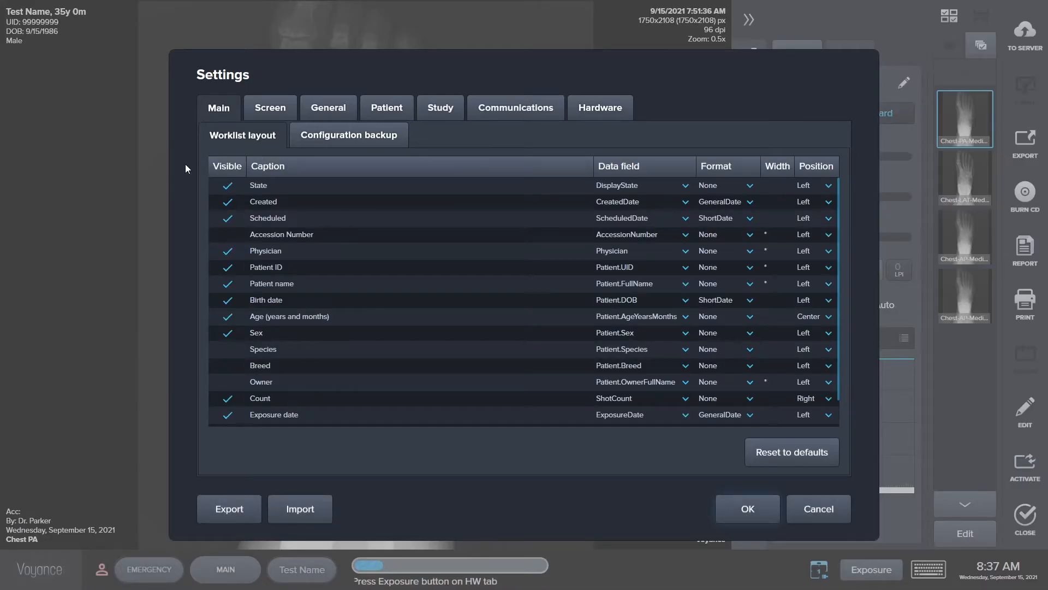
{"action": "left_click", "coordinate": [271, 112]}
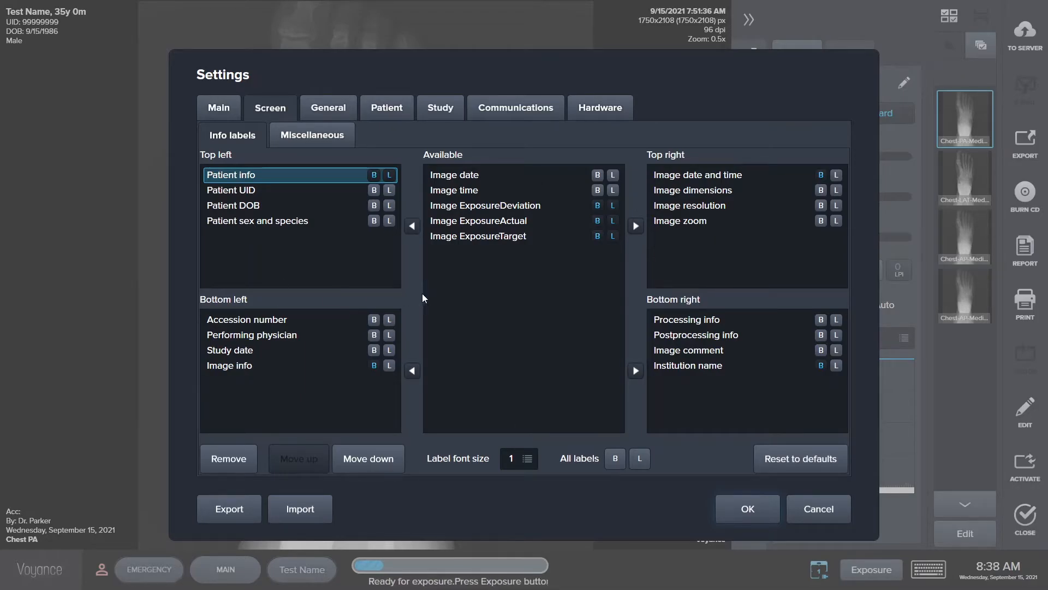
{"action": "left_click", "coordinate": [306, 139]}
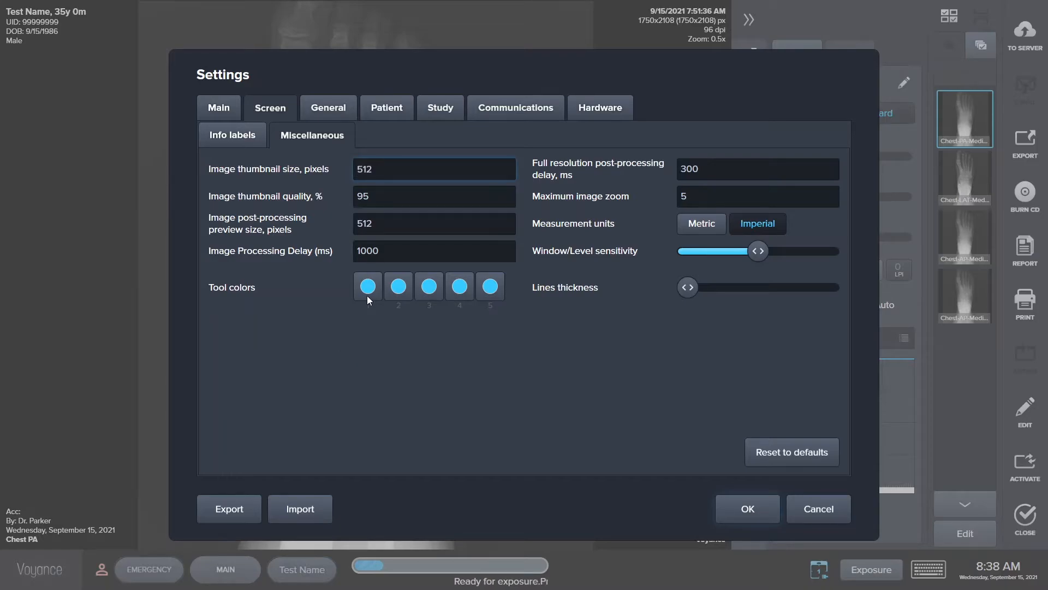
{"action": "left_click", "coordinate": [833, 513]}
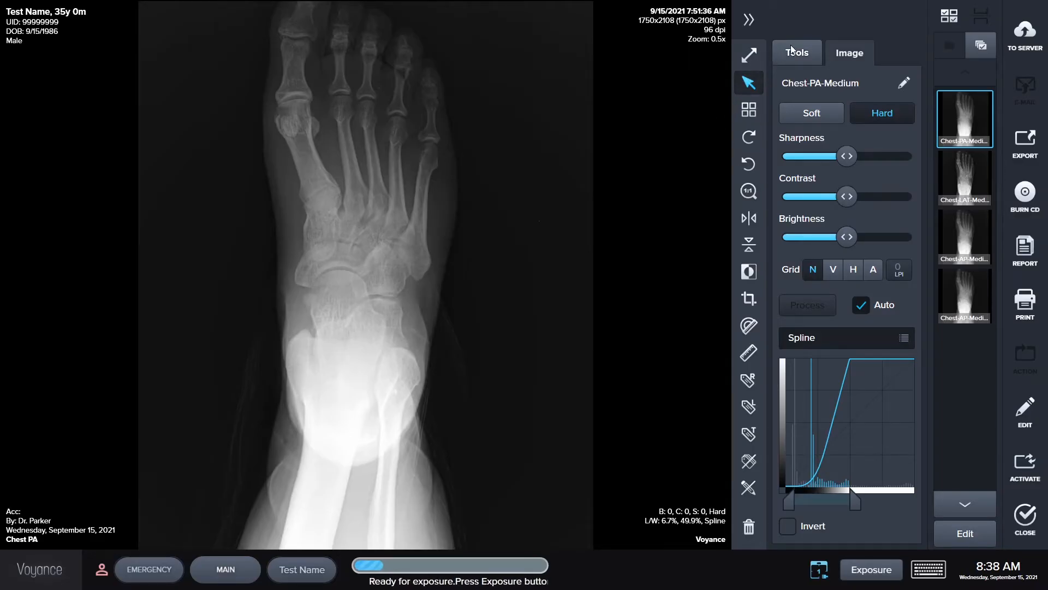
- Draw an arrow pointing at the outer midfoot
{"action": "left_click", "coordinate": [794, 49]}
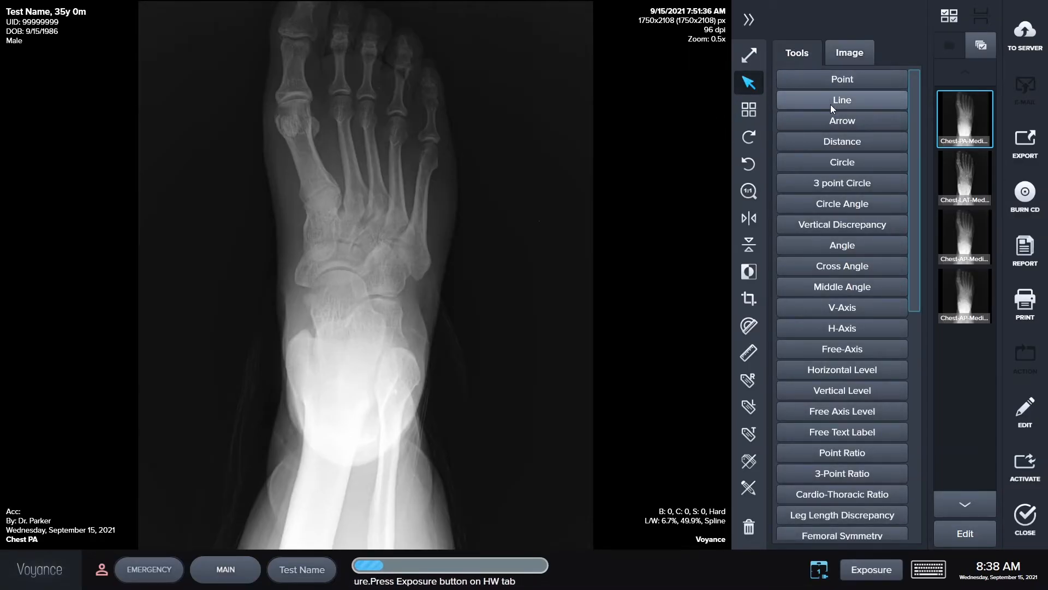
{"action": "left_click", "coordinate": [833, 119]}
{"action": "mouse_move", "coordinate": [520, 99]}
{"action": "left_mouse_down"}
{"action": "mouse_move", "coordinate": [339, 221]}
{"action": "mouse_move", "coordinate": [333, 255]}
{"action": "mouse_move", "coordinate": [410, 201]}
{"action": "mouse_move", "coordinate": [431, 219]}
{"action": "left_mouse_up"}
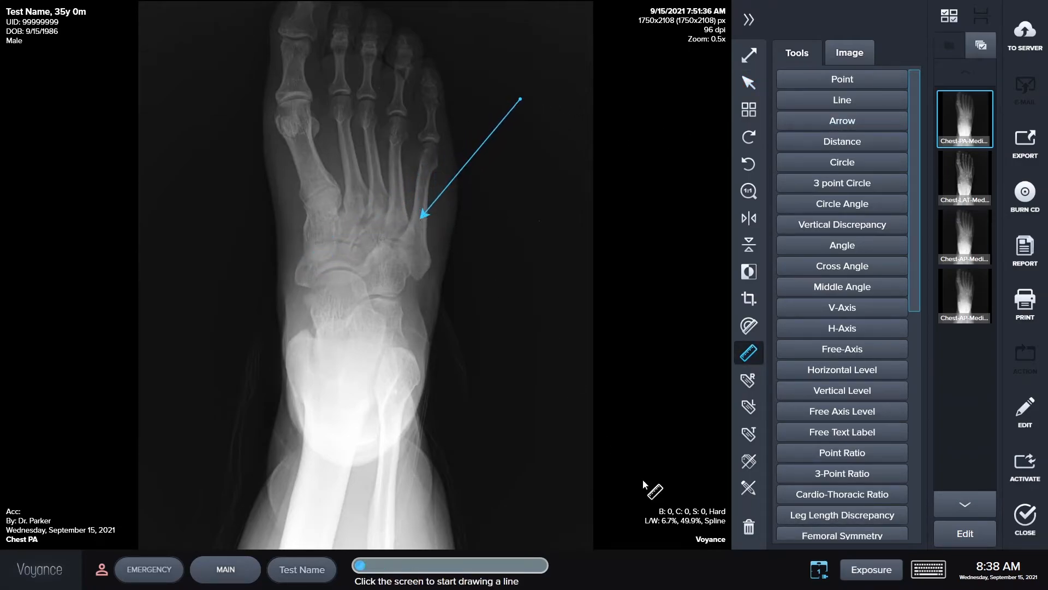
- Attach a free text label reading 'Pain' at the arrow's tail
{"action": "left_click", "coordinate": [749, 433]}
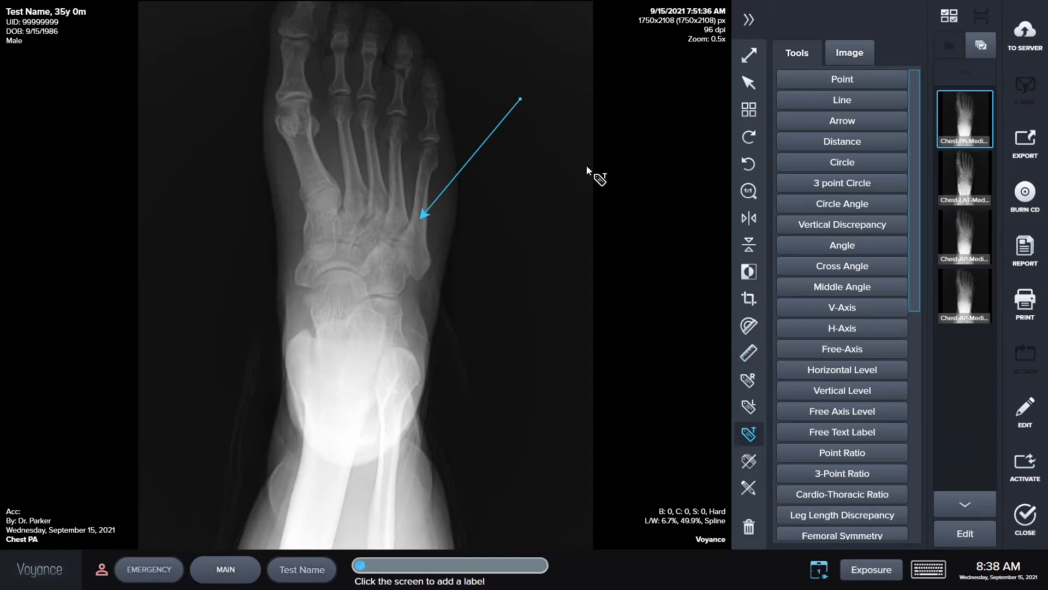
{"action": "left_click", "coordinate": [540, 92]}
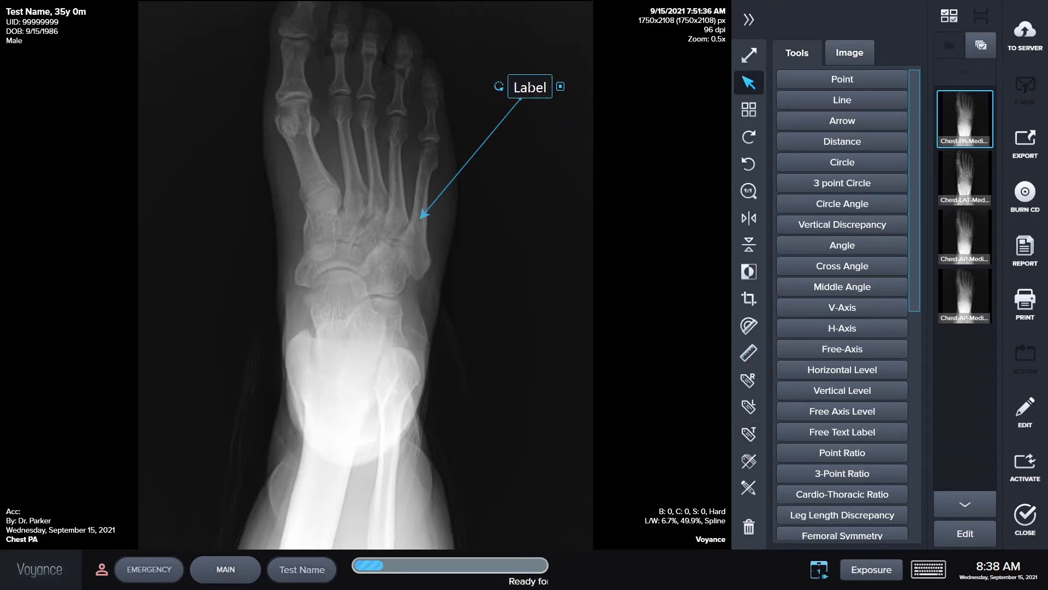
{"action": "double_click", "coordinate": [531, 87]}
{"action": "type", "text": "Pain"}
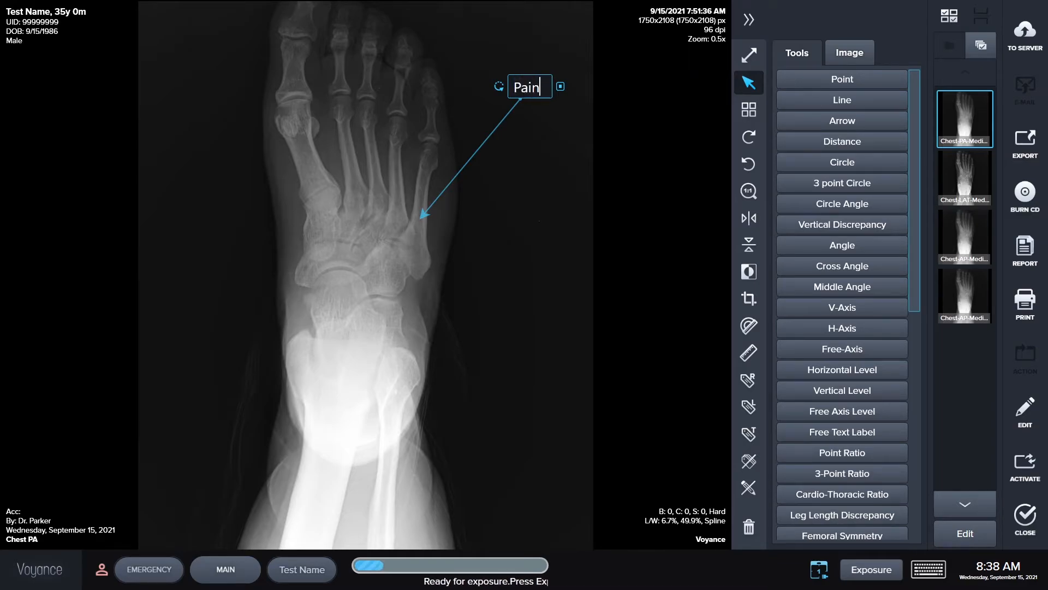
{"action": "left_click", "coordinate": [749, 84]}
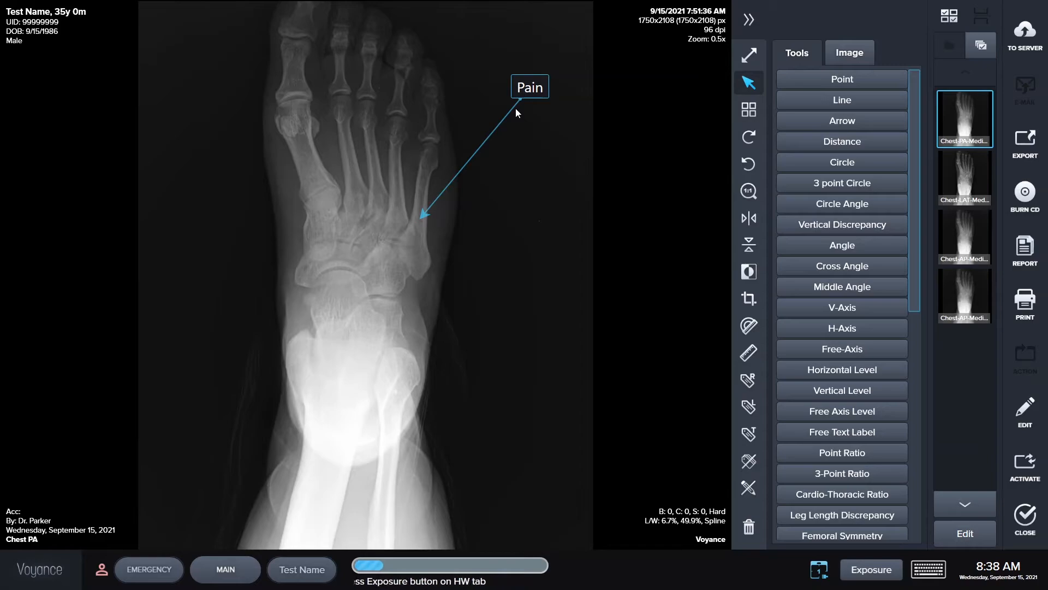
{"action": "left_click", "coordinate": [70, 573]}
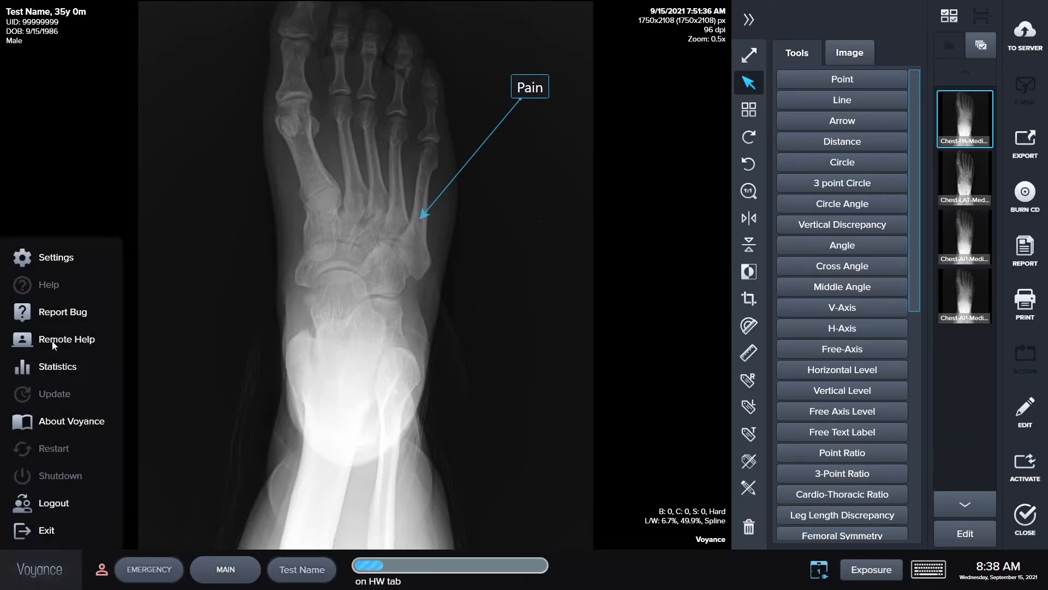
- Set tool colours 1–5 to red in Screen > Miscellaneous settings and apply
{"action": "left_click", "coordinate": [64, 257]}
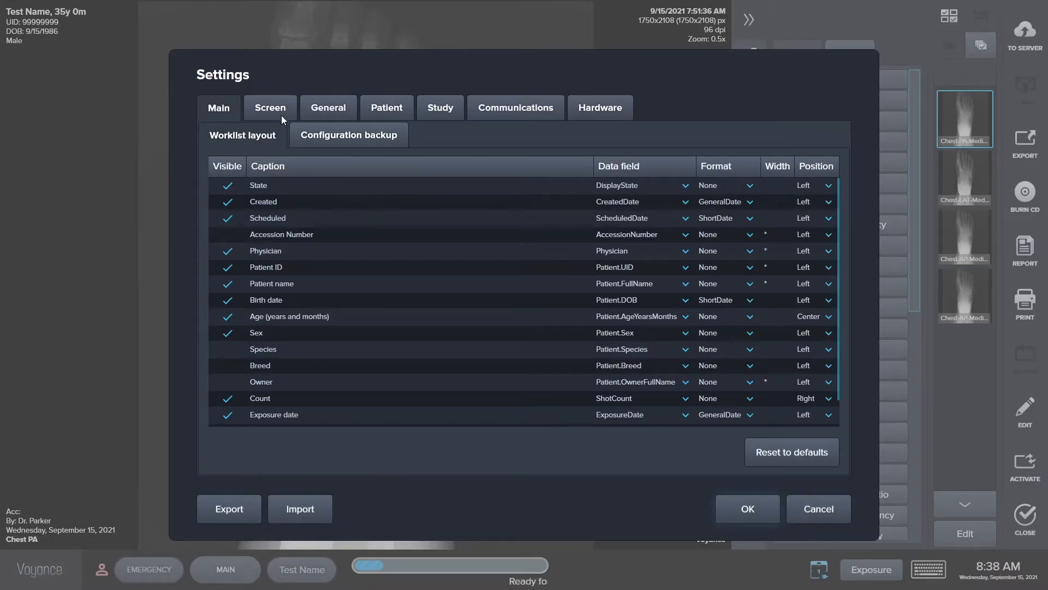
{"action": "left_click", "coordinate": [281, 107]}
{"action": "left_click", "coordinate": [309, 137]}
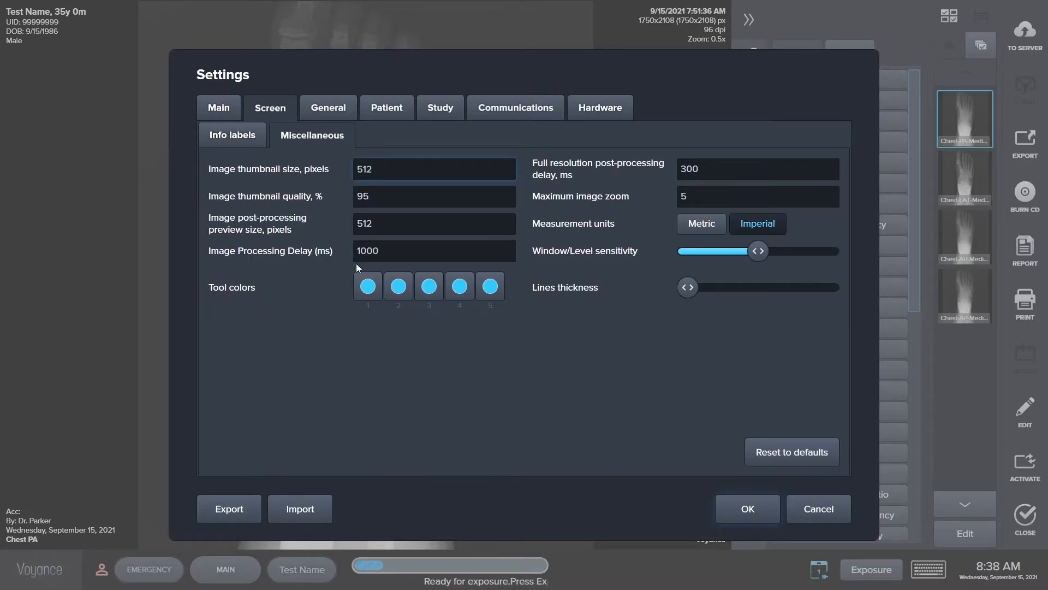
{"action": "left_click", "coordinate": [372, 286]}
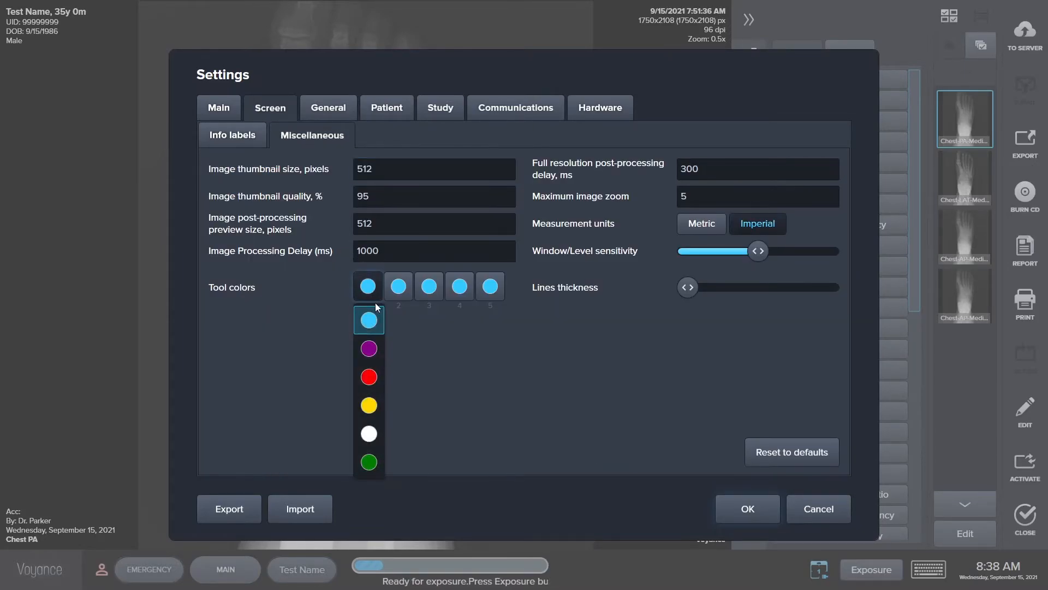
{"action": "left_click", "coordinate": [369, 376]}
{"action": "left_click", "coordinate": [399, 286]}
{"action": "left_click", "coordinate": [400, 376]}
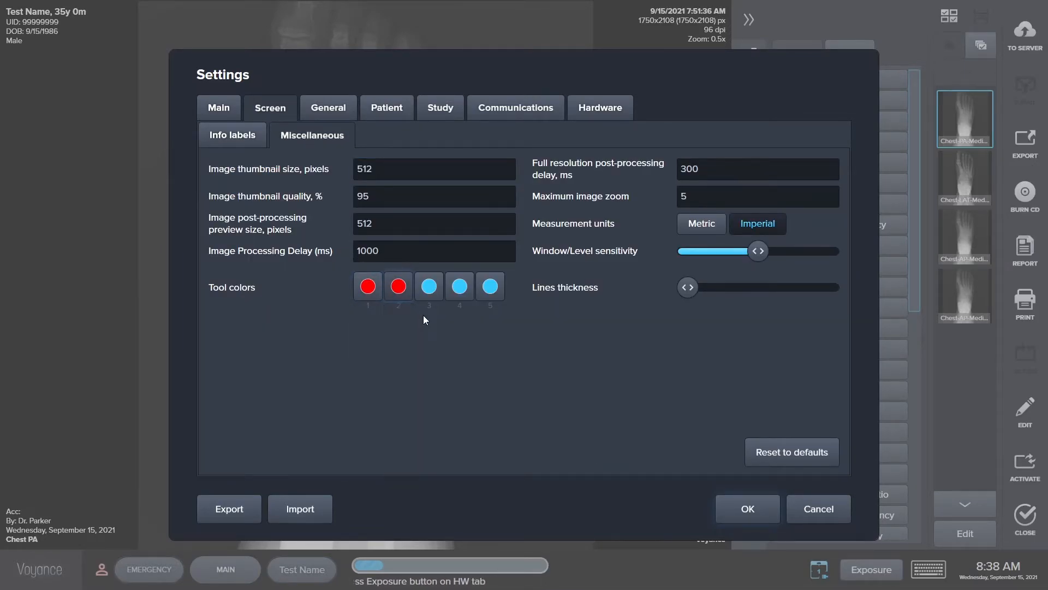
{"action": "left_click", "coordinate": [428, 292]}
{"action": "left_click", "coordinate": [431, 377]}
{"action": "left_click", "coordinate": [459, 290]}
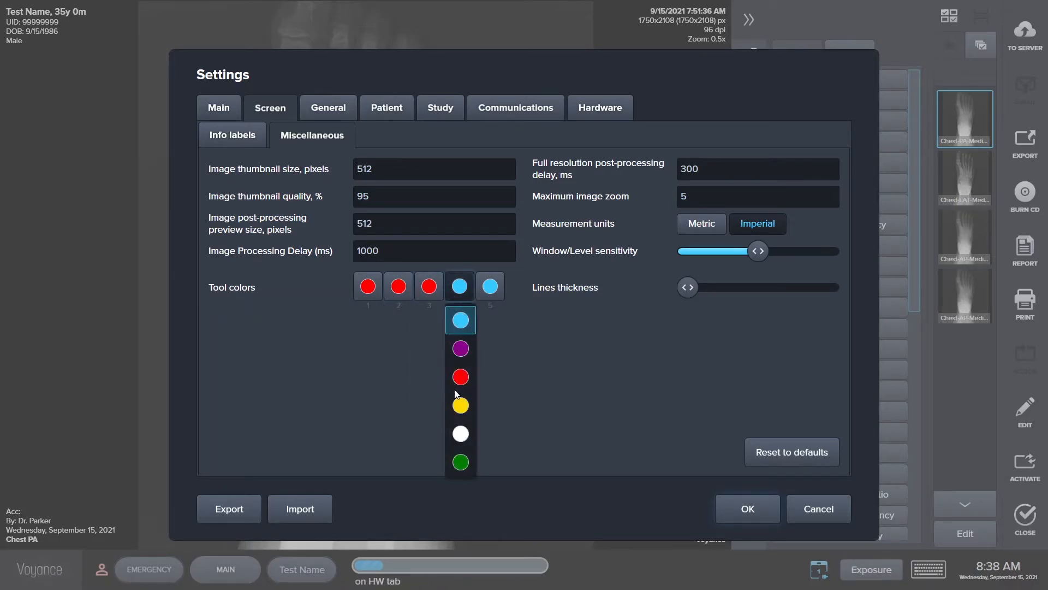
{"action": "left_click", "coordinate": [461, 378]}
{"action": "left_click", "coordinate": [490, 284]}
{"action": "left_click", "coordinate": [491, 378]}
{"action": "left_click", "coordinate": [737, 505]}
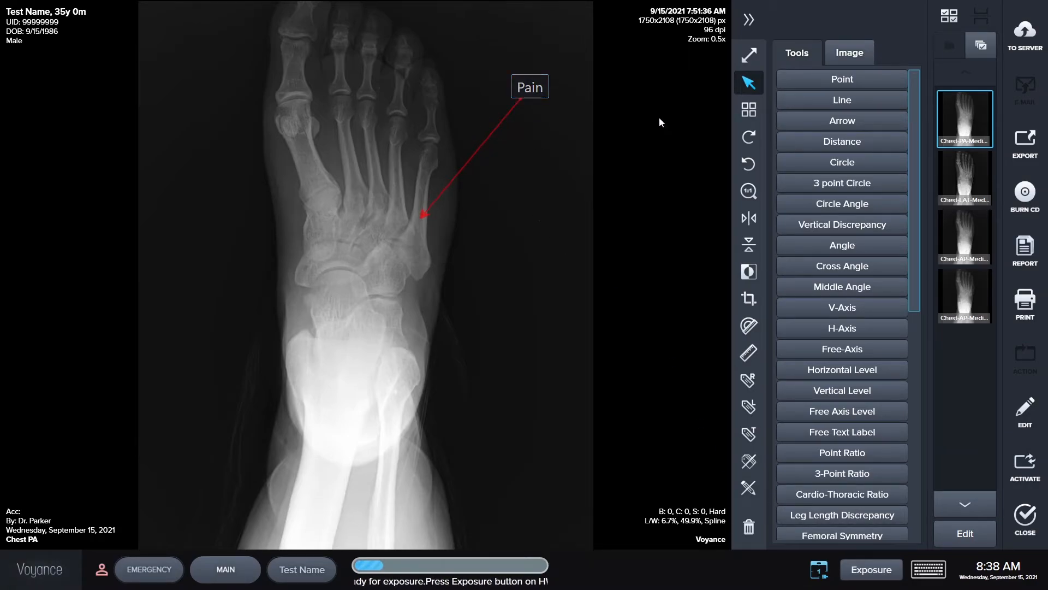
- Draw two red lines along the right and left sides of the foot, then reopen Screen settings
{"action": "left_click", "coordinate": [849, 100]}
{"action": "left_click_drag", "start_coordinate": [454, 230], "coordinate": [427, 337]}
{"action": "left_click_drag", "start_coordinate": [269, 192], "coordinate": [288, 324]}
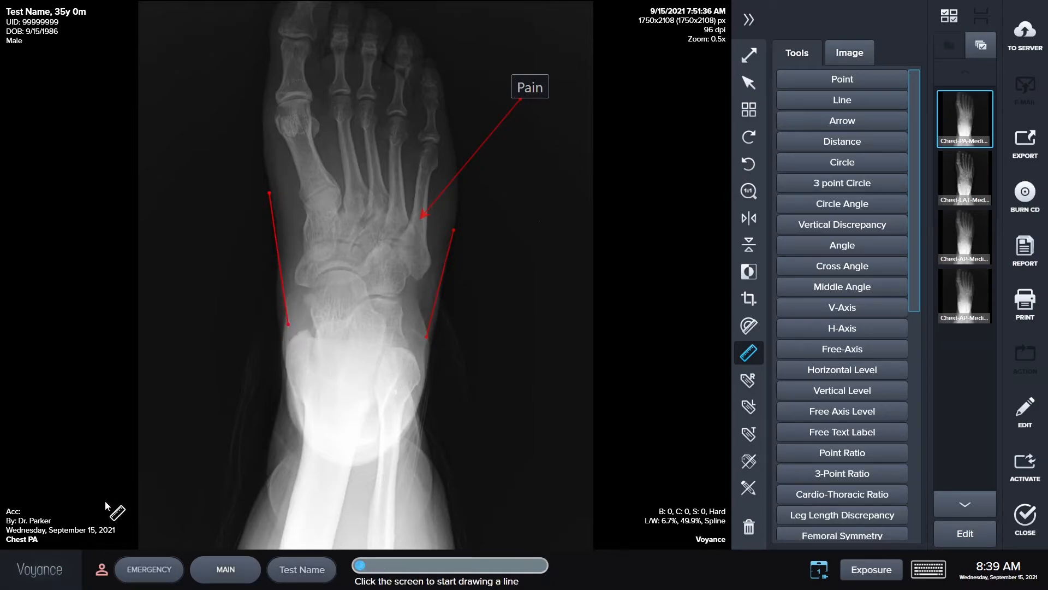
{"action": "left_click", "coordinate": [36, 571]}
{"action": "left_click", "coordinate": [108, 263]}
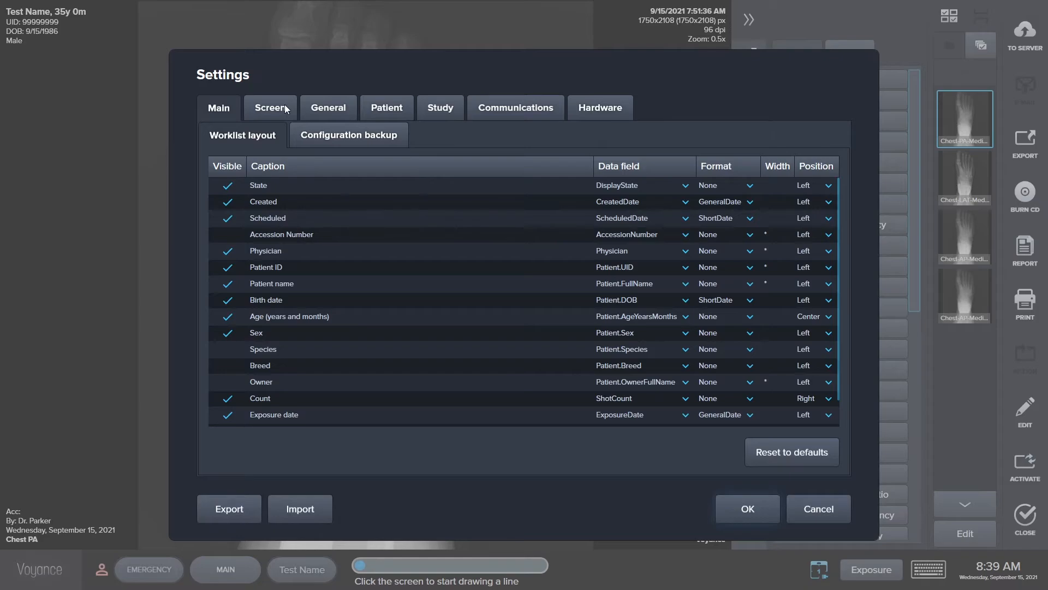
{"action": "left_click", "coordinate": [284, 108]}
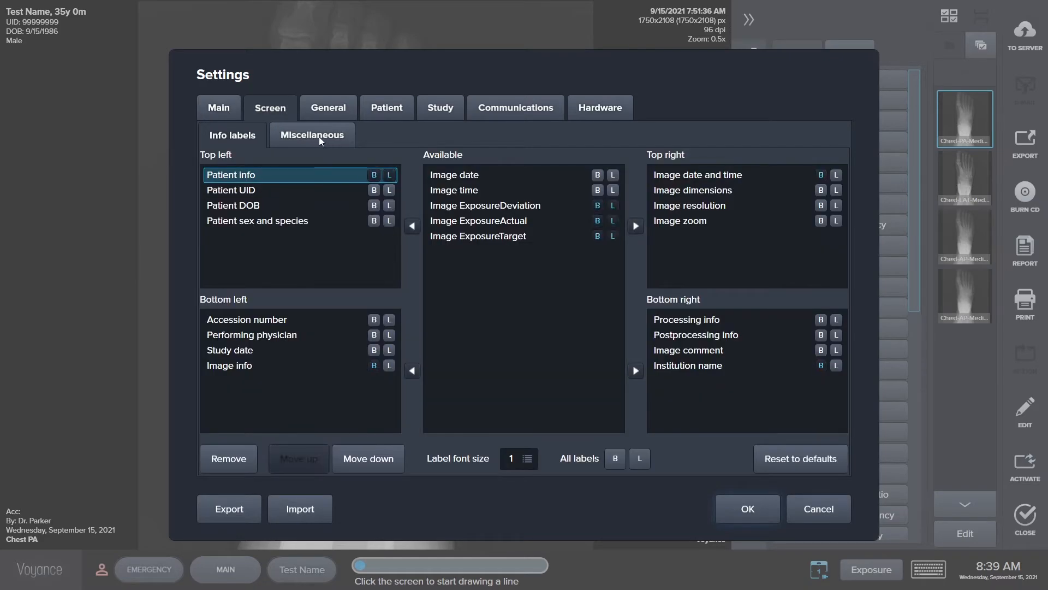
- Reset tool colours 1–5 to blue, apply, then view the General database settings
{"action": "left_click", "coordinate": [319, 137]}
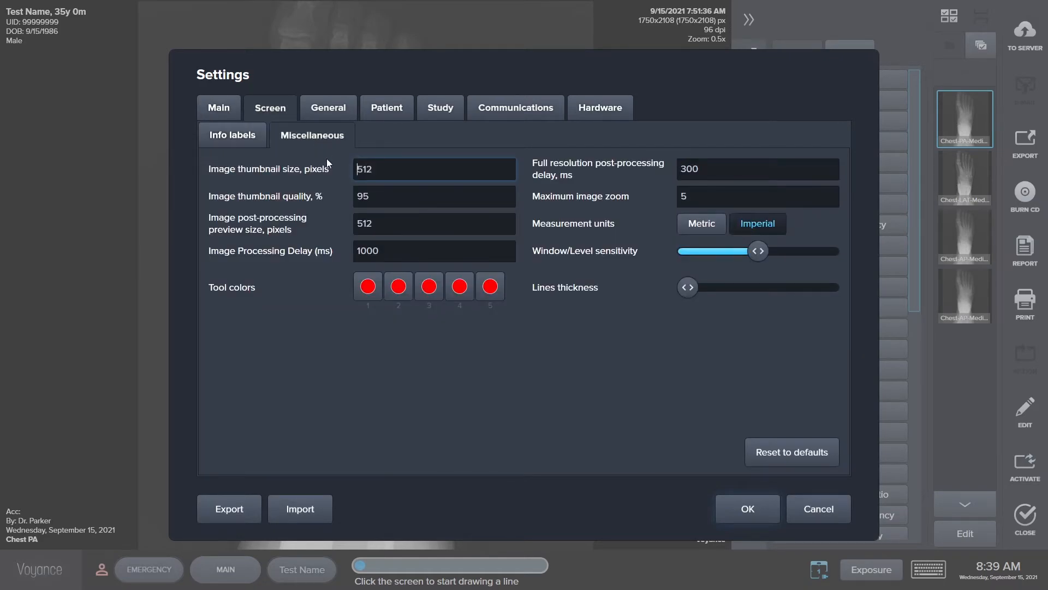
{"action": "left_click", "coordinate": [364, 288]}
{"action": "left_click", "coordinate": [369, 320]}
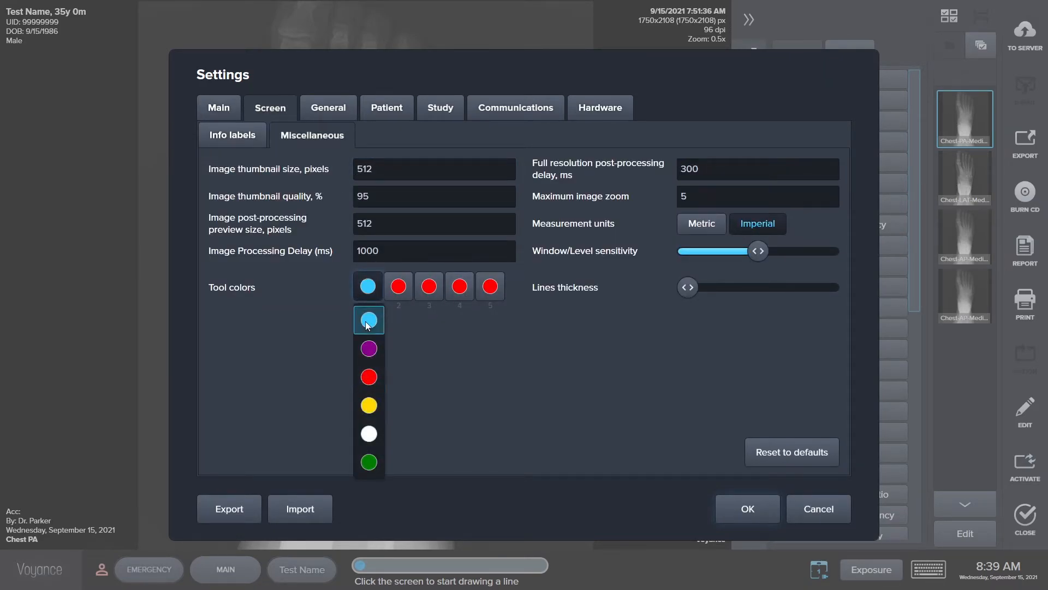
{"action": "left_click", "coordinate": [398, 288]}
{"action": "left_click", "coordinate": [399, 320]}
{"action": "left_click", "coordinate": [429, 286]}
{"action": "left_click", "coordinate": [436, 319]}
{"action": "left_click", "coordinate": [460, 286]}
{"action": "left_click", "coordinate": [460, 320]}
{"action": "left_click", "coordinate": [489, 290]}
{"action": "left_click", "coordinate": [493, 316]}
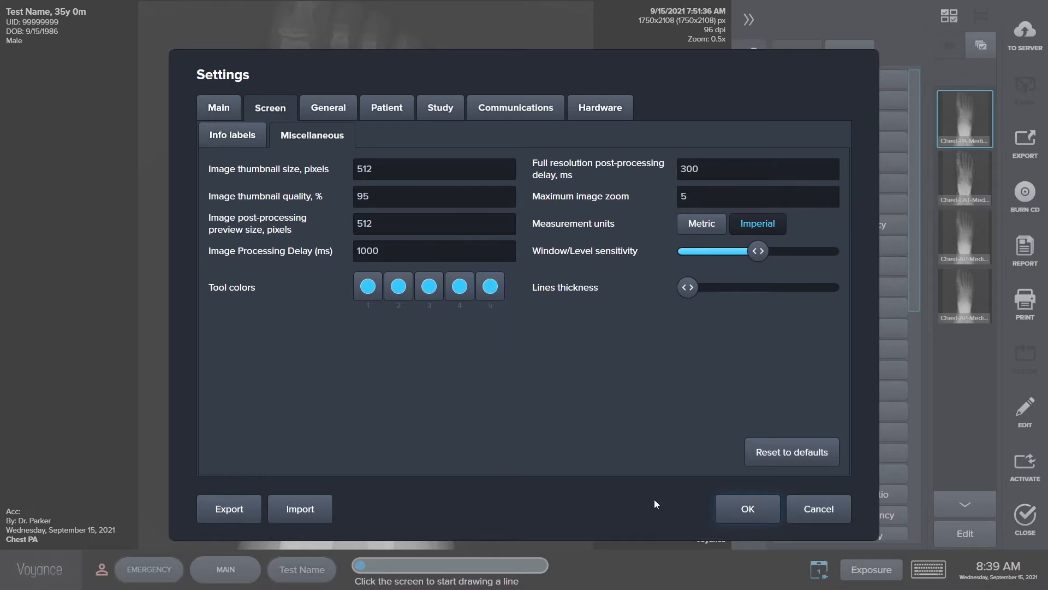
{"action": "left_click", "coordinate": [727, 509]}
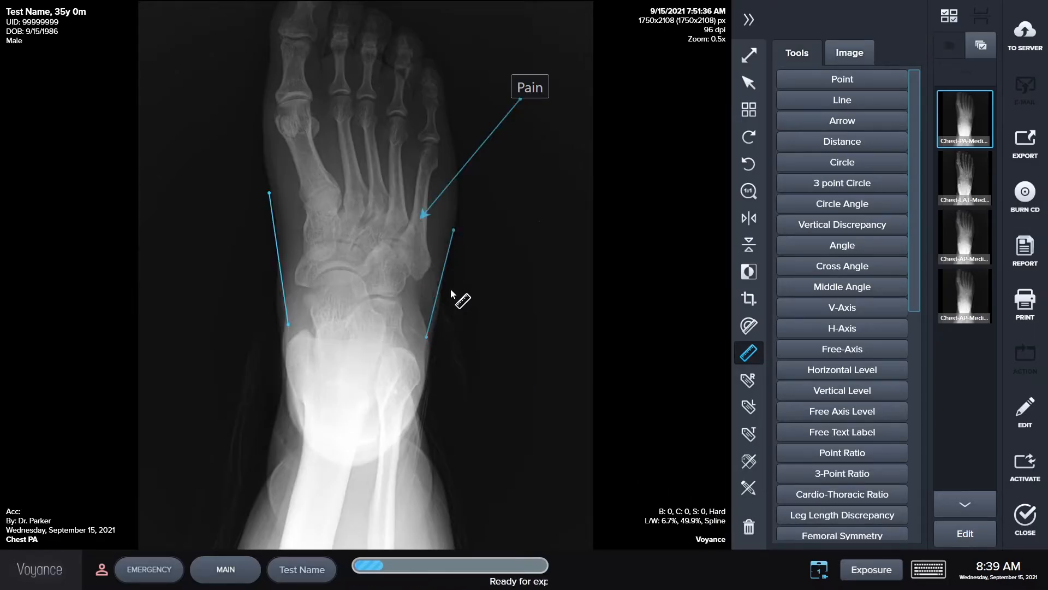
{"action": "left_click", "coordinate": [36, 565]}
{"action": "left_click", "coordinate": [326, 106]}
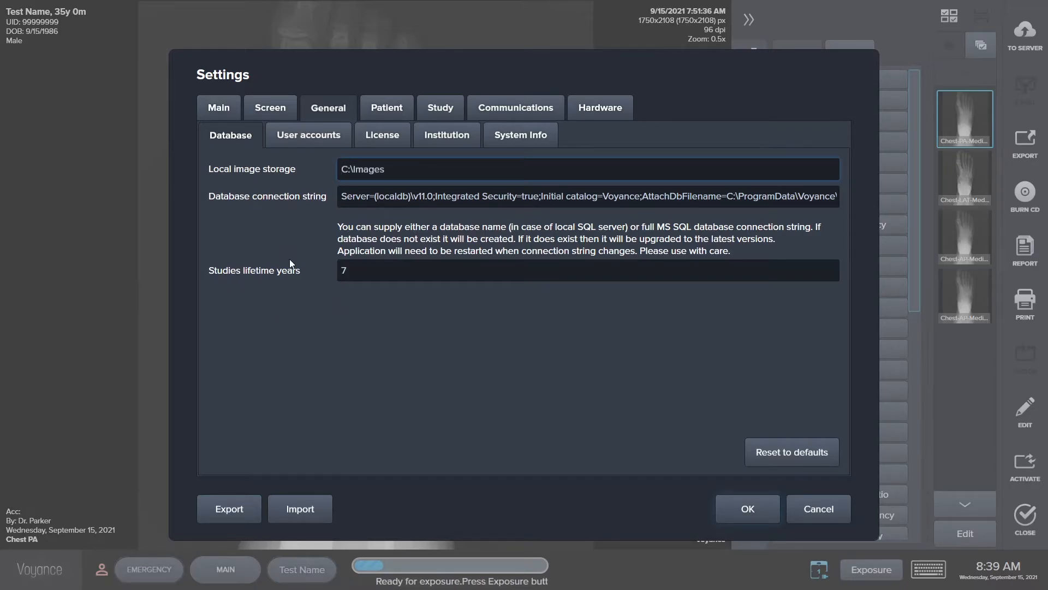
- Show the General User accounts page, where only the Engineer account is listed
{"action": "left_click", "coordinate": [309, 139]}
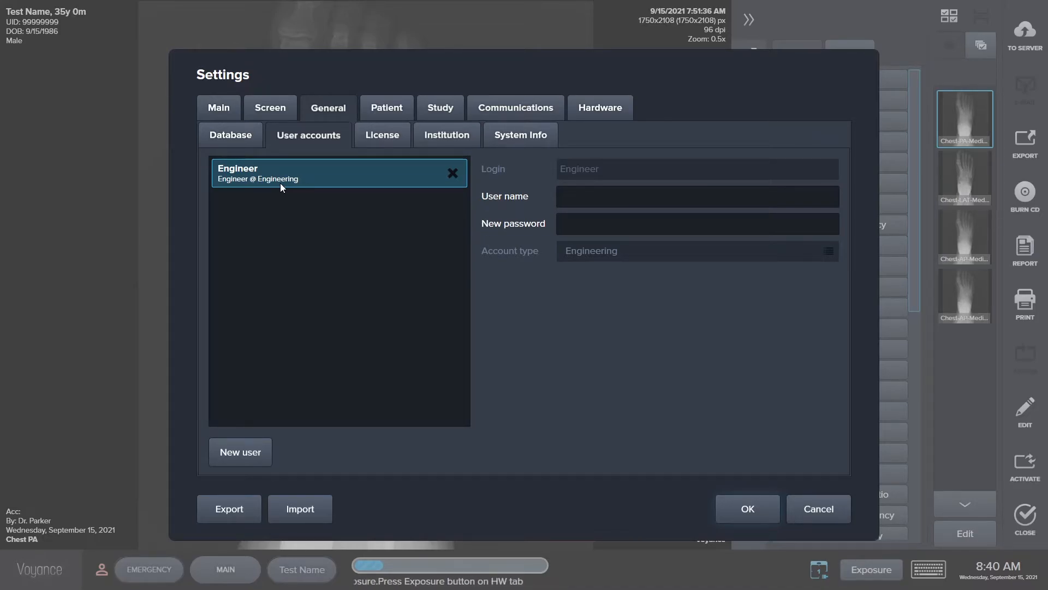
- Create a Users-type account with login and user name Maven and a password, and close Settings
{"action": "left_click", "coordinate": [245, 453]}
{"action": "left_click", "coordinate": [607, 175]}
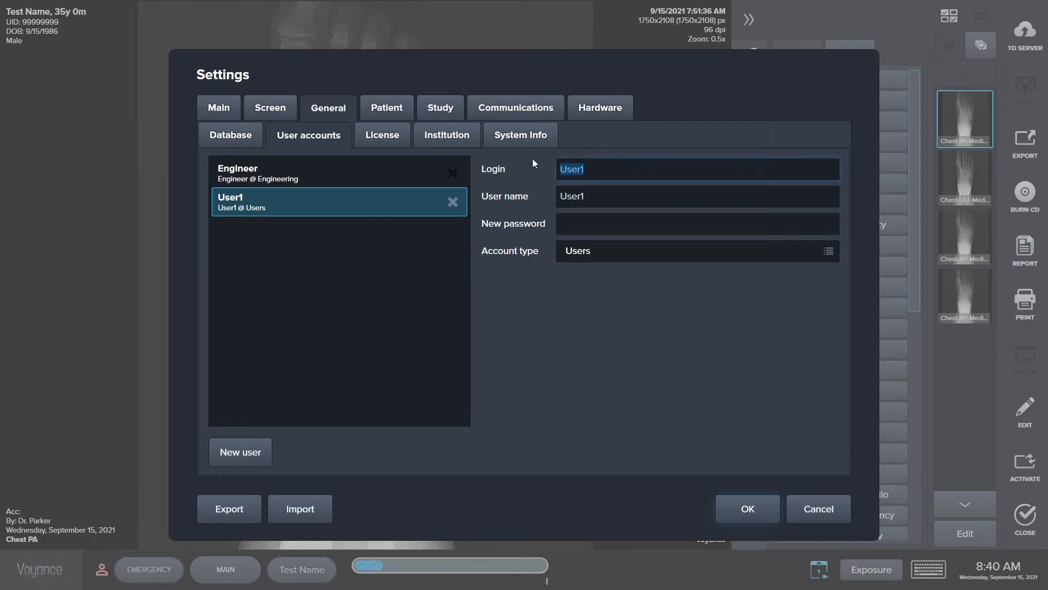
{"action": "type", "text": "Maven"}
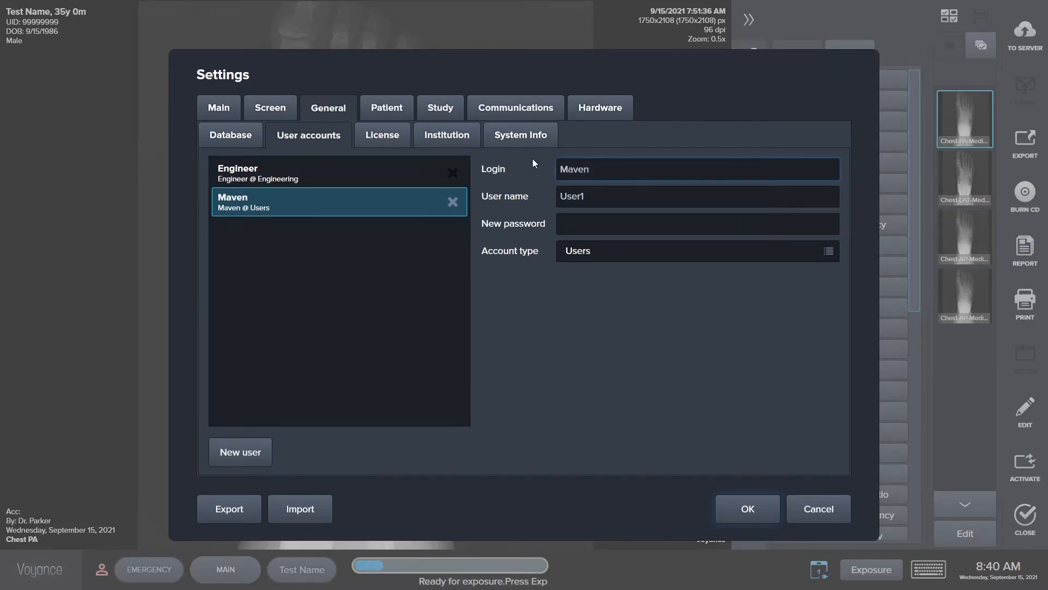
{"action": "key", "text": "Tab"}
{"action": "key", "text": "BackSpace"}
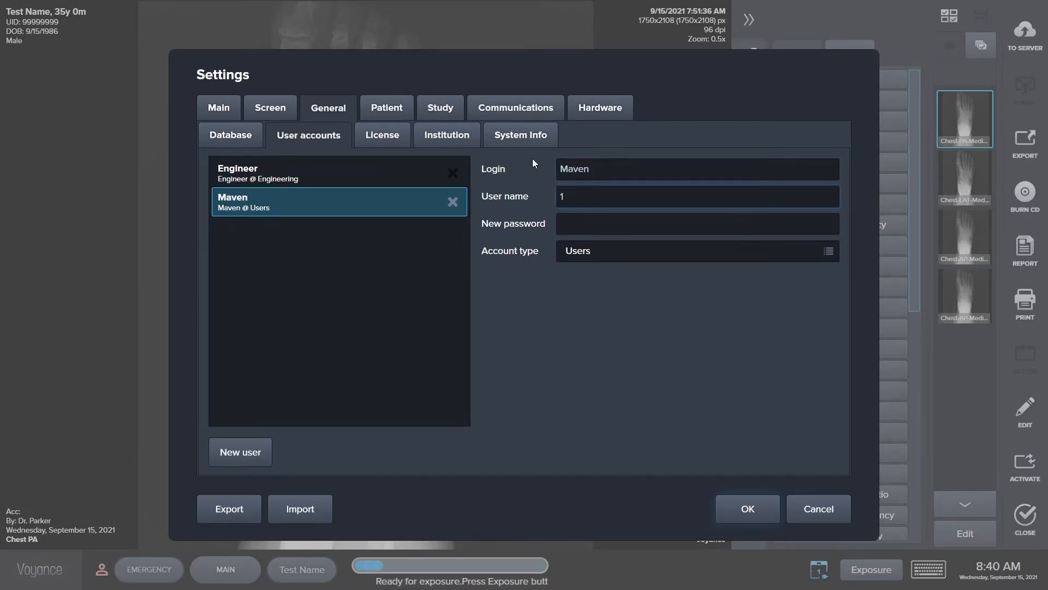
{"action": "type", "text": "Maven"}
{"action": "key", "text": "Tab"}
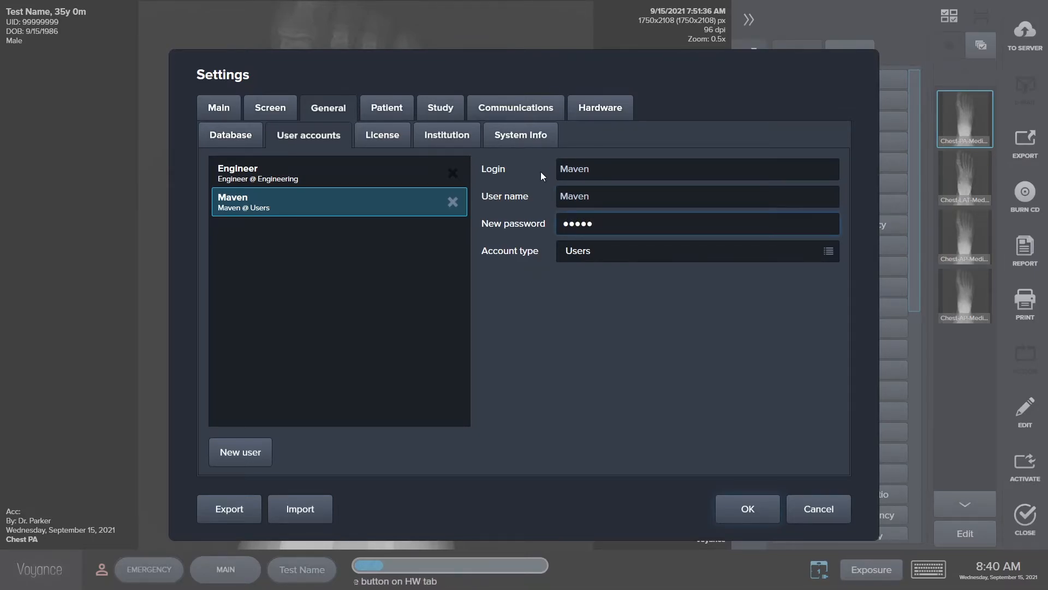
{"action": "left_click", "coordinate": [828, 251]}
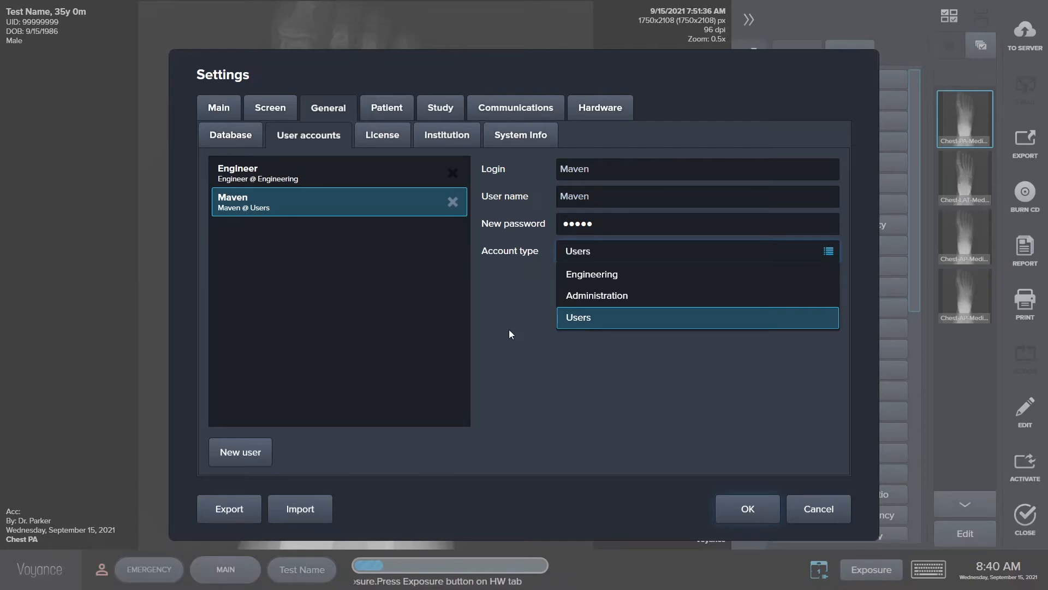
{"action": "left_click", "coordinate": [578, 317]}
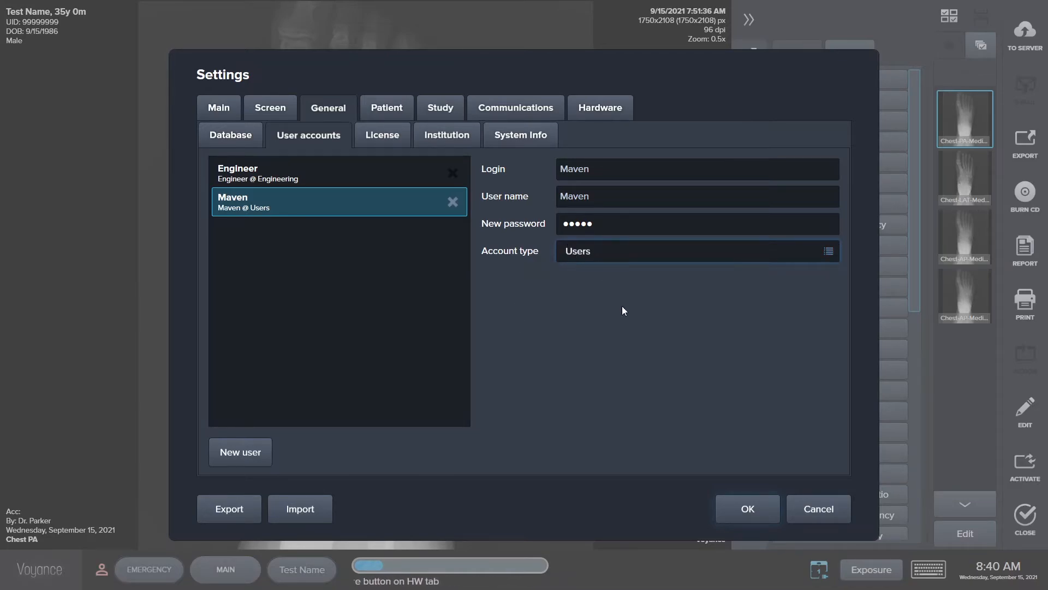
{"action": "left_click", "coordinate": [746, 511]}
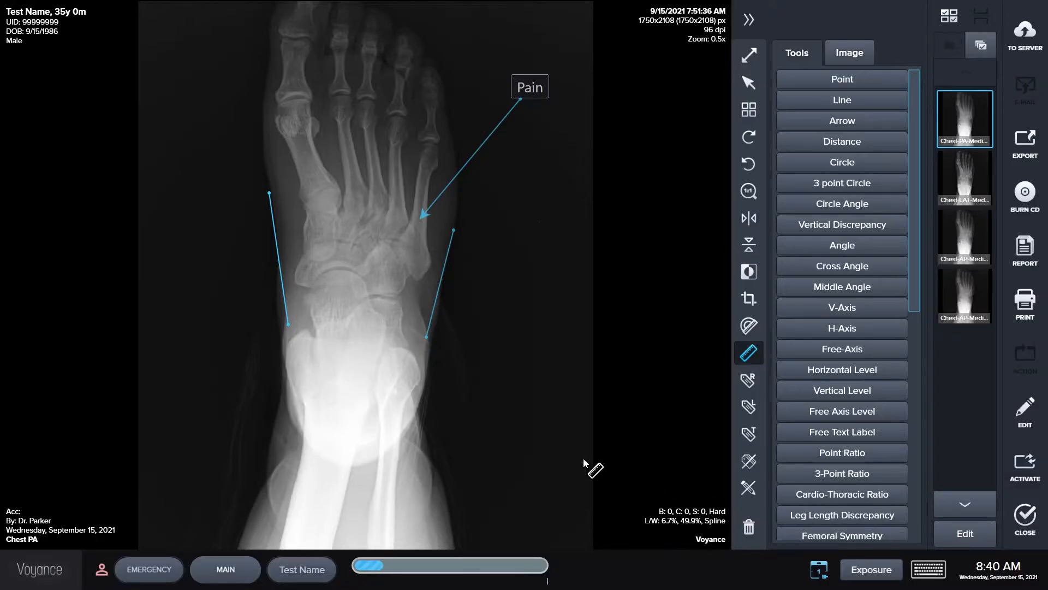
- Log out and log in as Maven with its password
{"action": "left_click", "coordinate": [42, 568]}
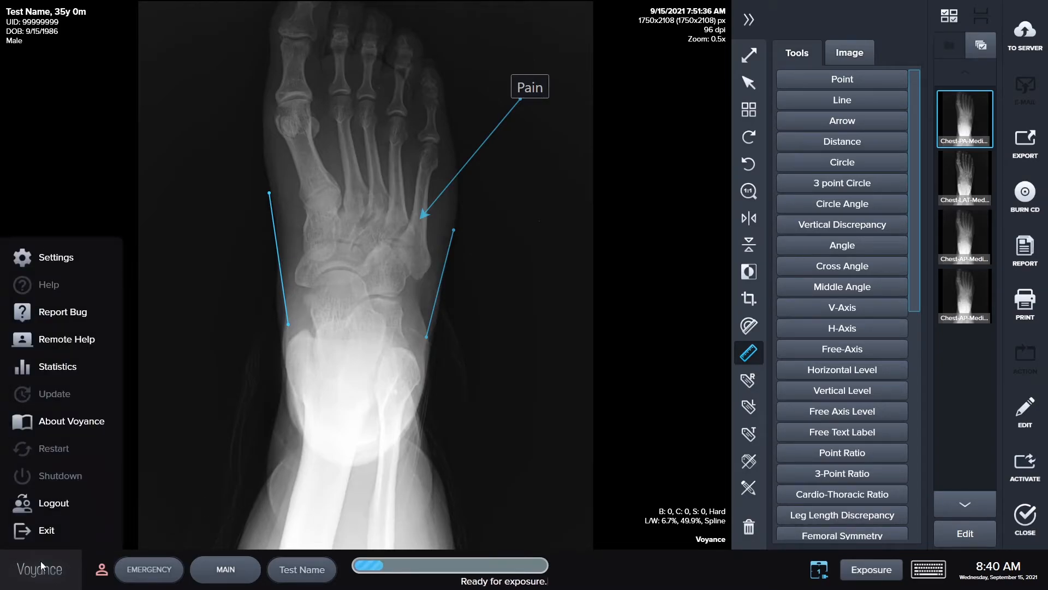
{"action": "left_click", "coordinate": [54, 505]}
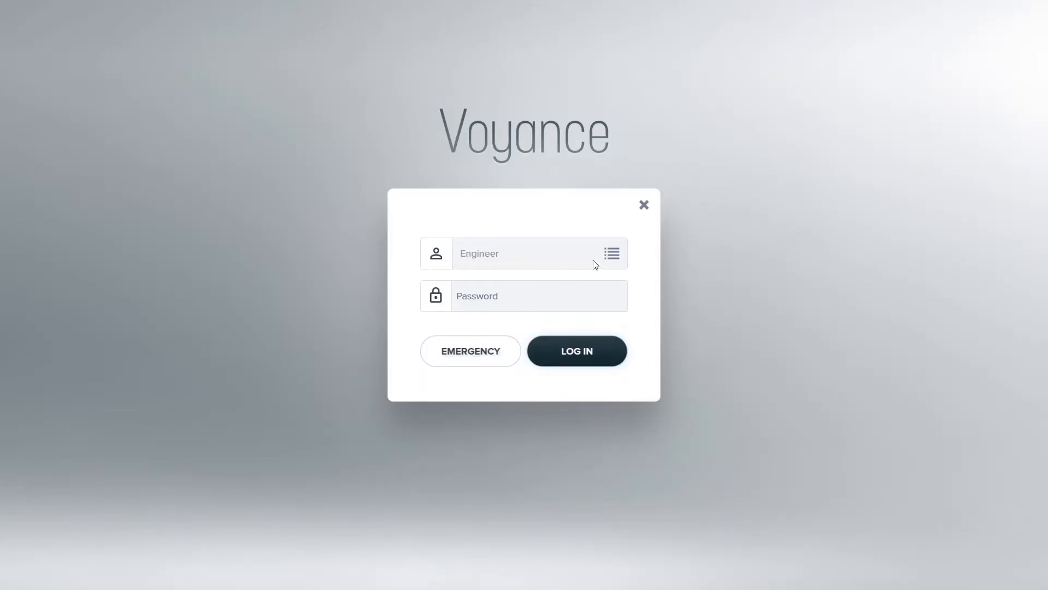
{"action": "left_click", "coordinate": [615, 252]}
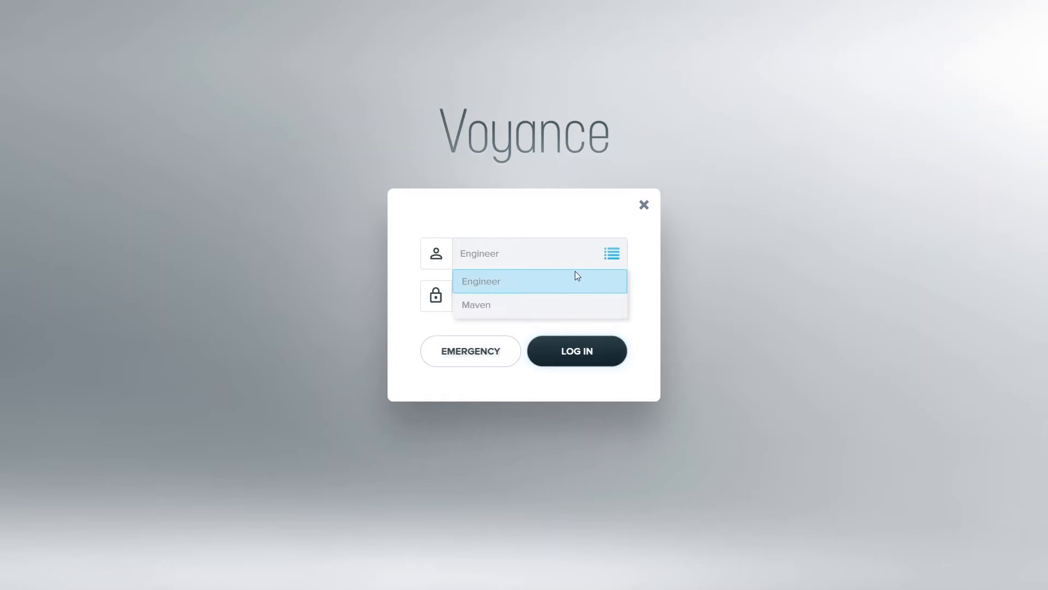
{"action": "left_click", "coordinate": [512, 306]}
{"action": "left_click", "coordinate": [503, 302]}
{"action": "type", "text": "****"}
{"action": "key", "text": "Return"}
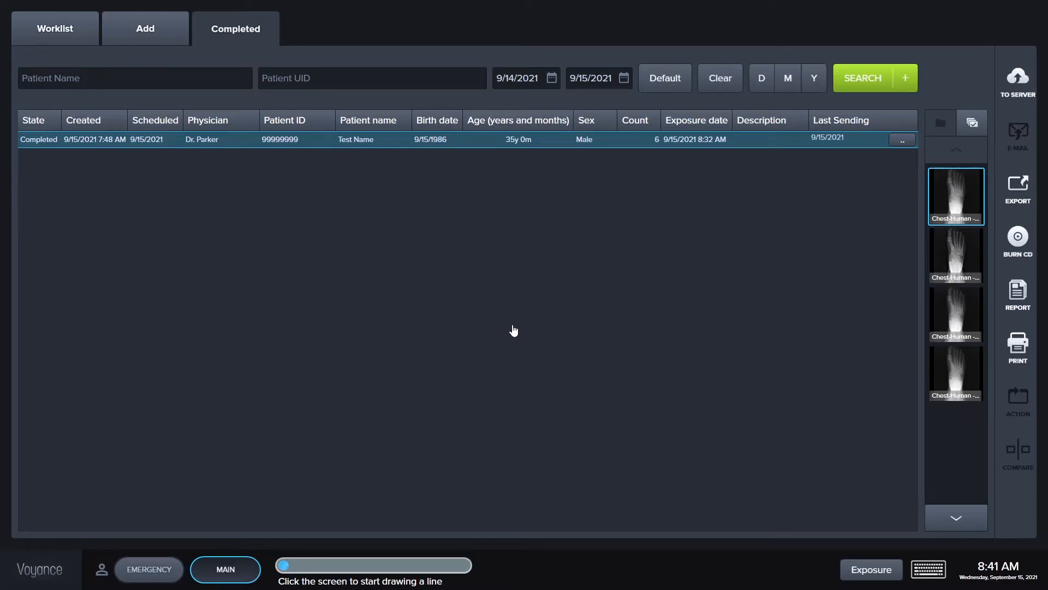
- Log out of Maven and log back in as Engineer
{"action": "left_click", "coordinate": [52, 571]}
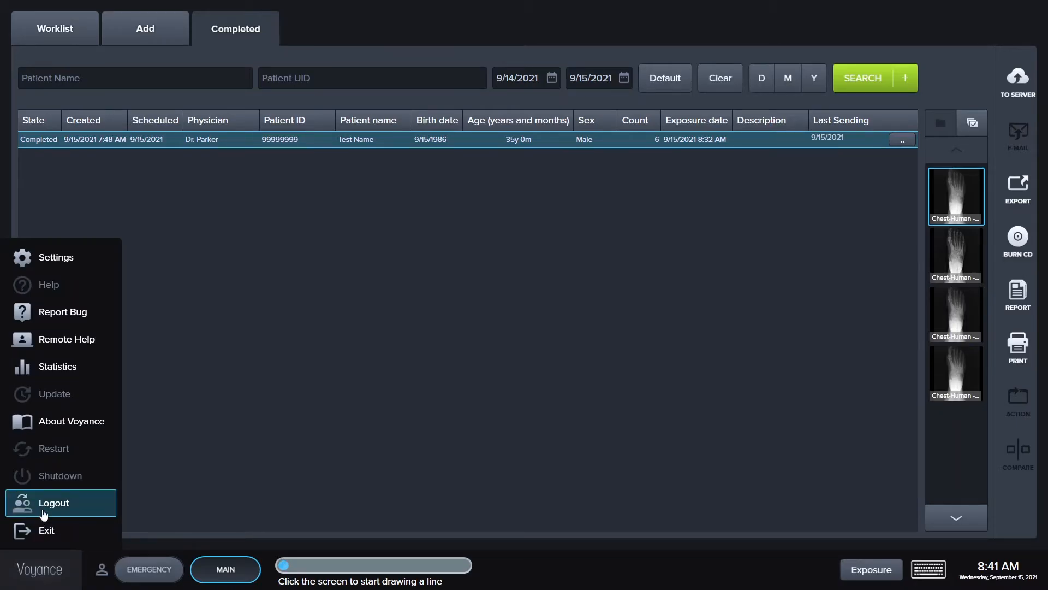
{"action": "left_click", "coordinate": [44, 507]}
{"action": "left_click", "coordinate": [602, 255]}
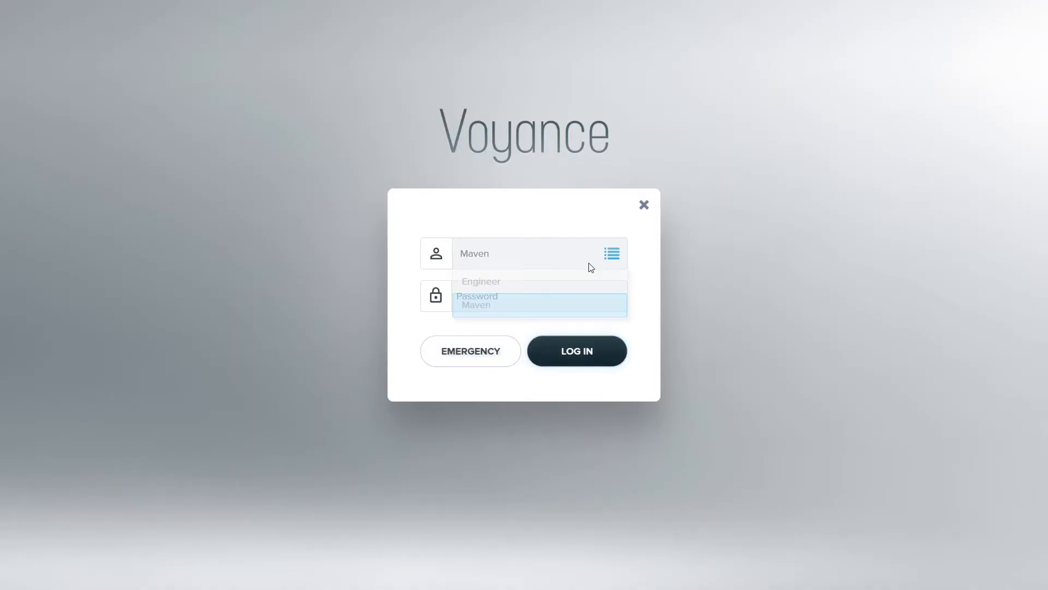
{"action": "left_click", "coordinate": [561, 282]}
{"action": "left_click", "coordinate": [569, 339]}
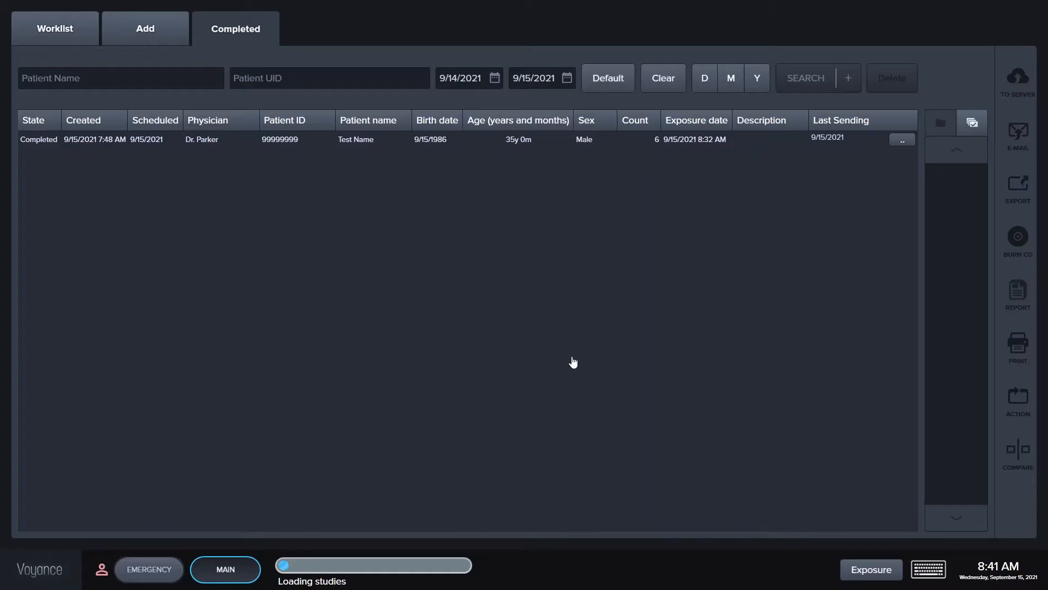
{"action": "left_click", "coordinate": [56, 576]}
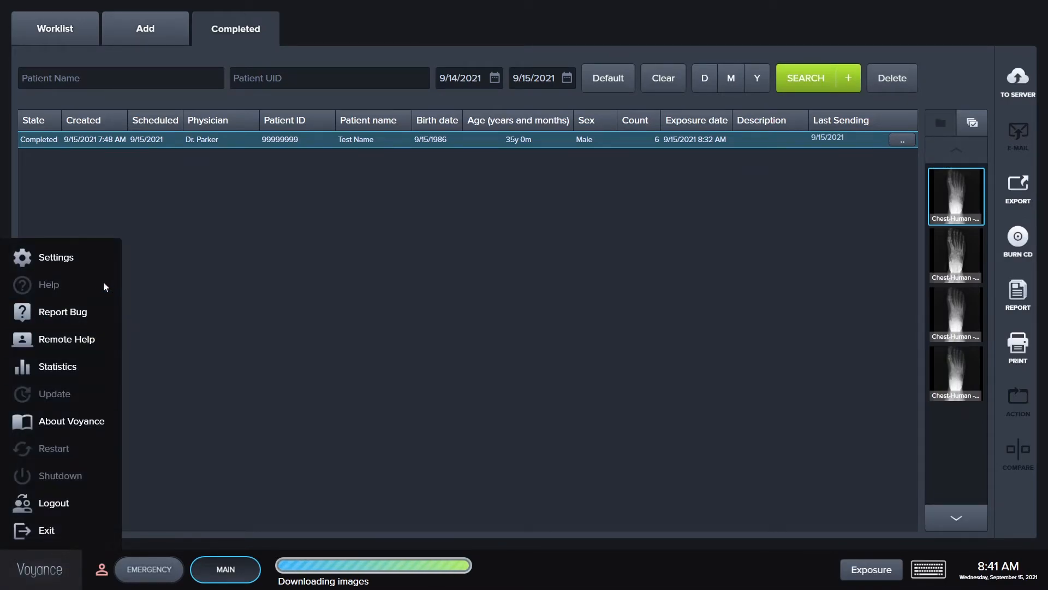
- Delete the Maven user account in General settings, then review the License and Institution pages
{"action": "left_click", "coordinate": [94, 262]}
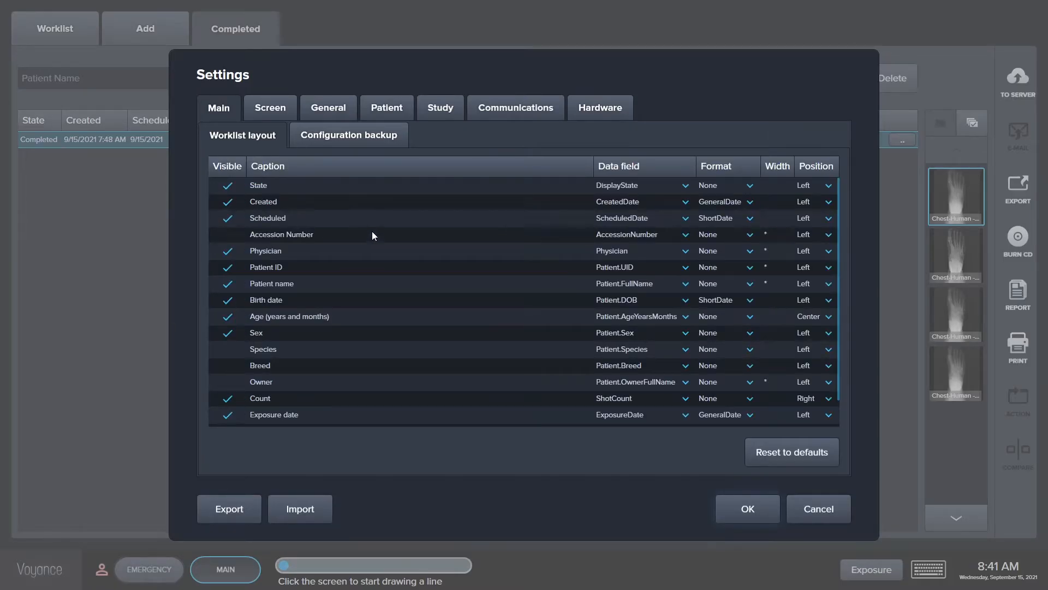
{"action": "left_click", "coordinate": [286, 105]}
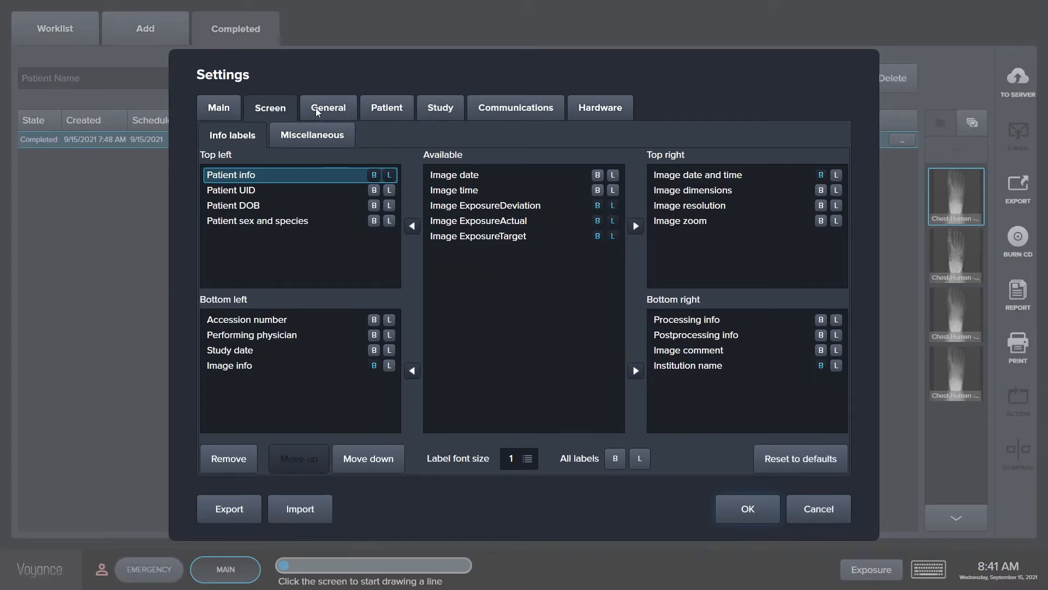
{"action": "left_click", "coordinate": [316, 107]}
{"action": "left_click", "coordinate": [327, 135]}
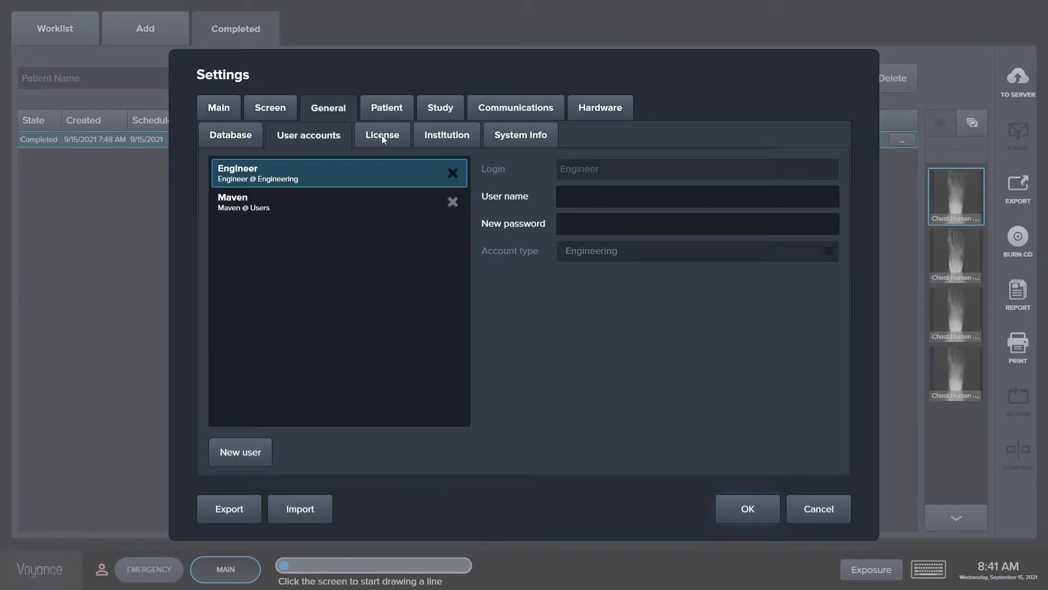
{"action": "left_click", "coordinate": [382, 136]}
{"action": "left_click", "coordinate": [319, 140]}
{"action": "left_click", "coordinate": [364, 206]}
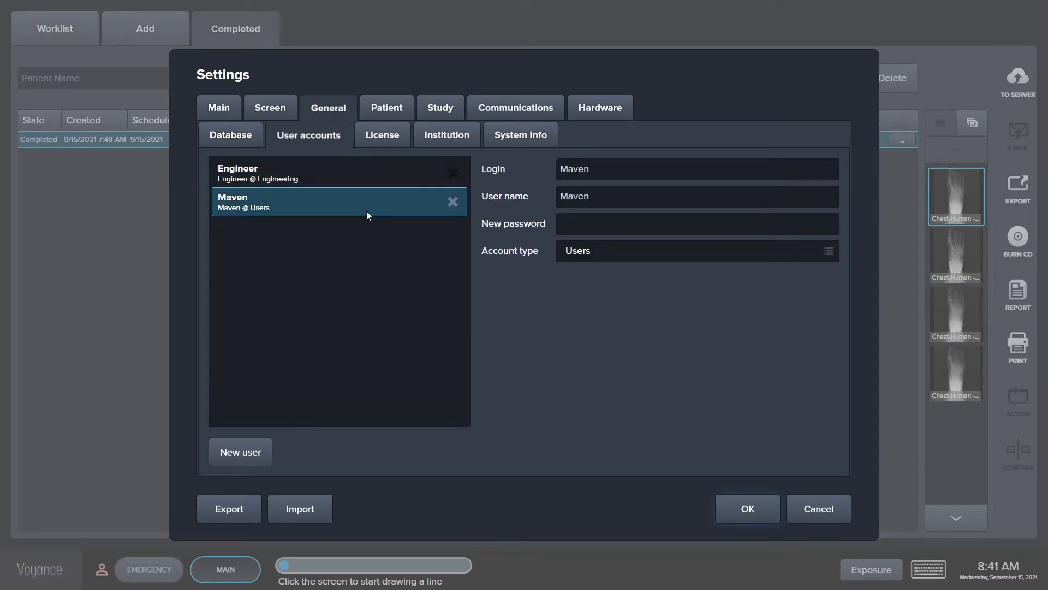
{"action": "left_click", "coordinate": [454, 201]}
{"action": "left_click", "coordinate": [384, 141]}
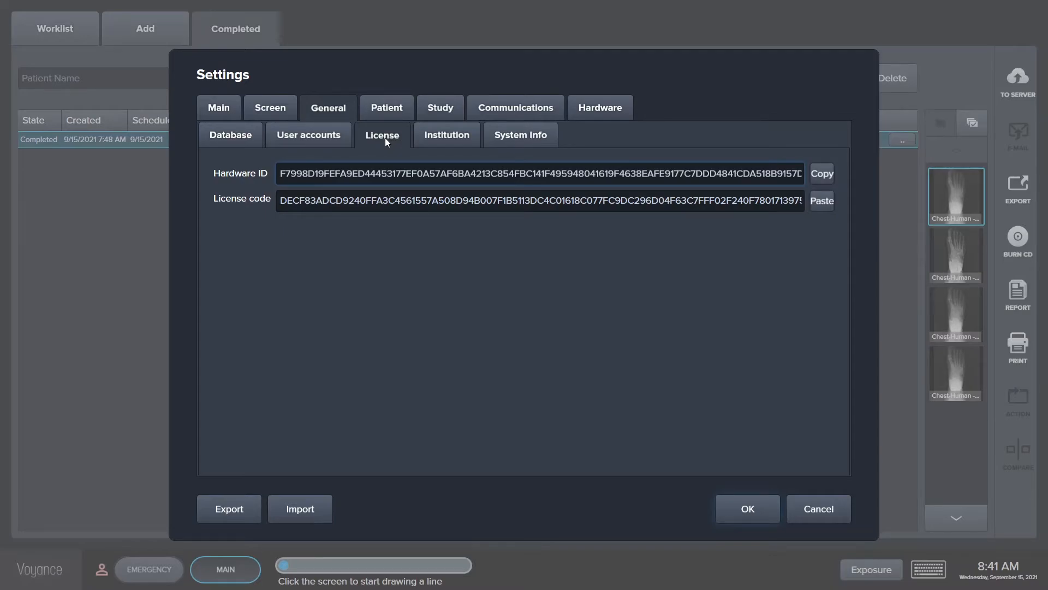
{"action": "left_click", "coordinate": [440, 141]}
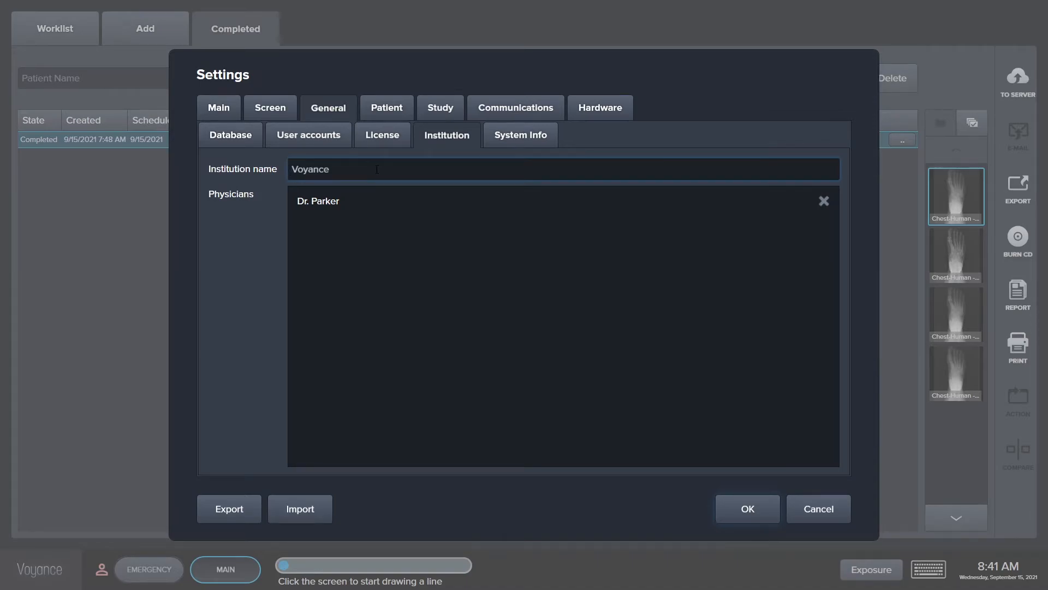
- Rename the institution to Maven Medical Center, then view the System Info page
{"action": "left_click", "coordinate": [344, 173]}
{"action": "left_click_drag", "start_coordinate": [343, 173], "coordinate": [281, 184]}
{"action": "type", "text": "Maven Medical Center"}
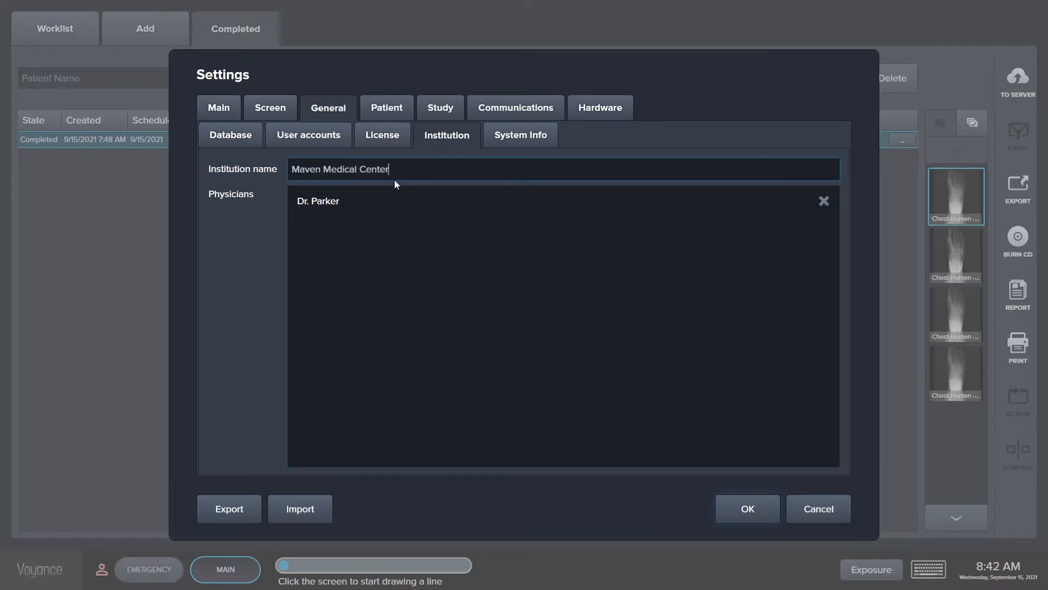
{"action": "left_click", "coordinate": [332, 202]}
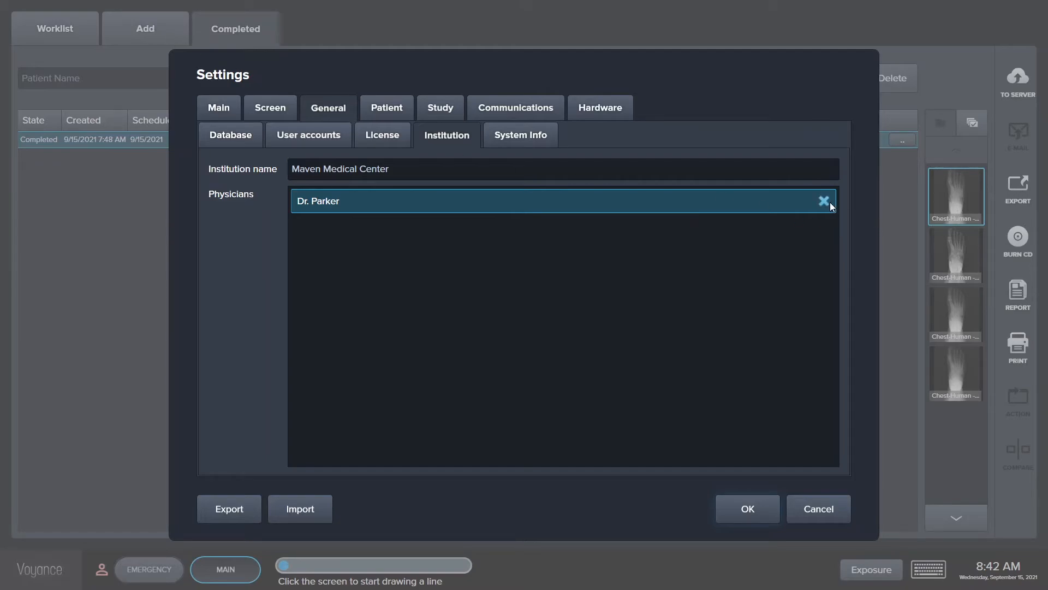
{"action": "left_click", "coordinate": [520, 137]}
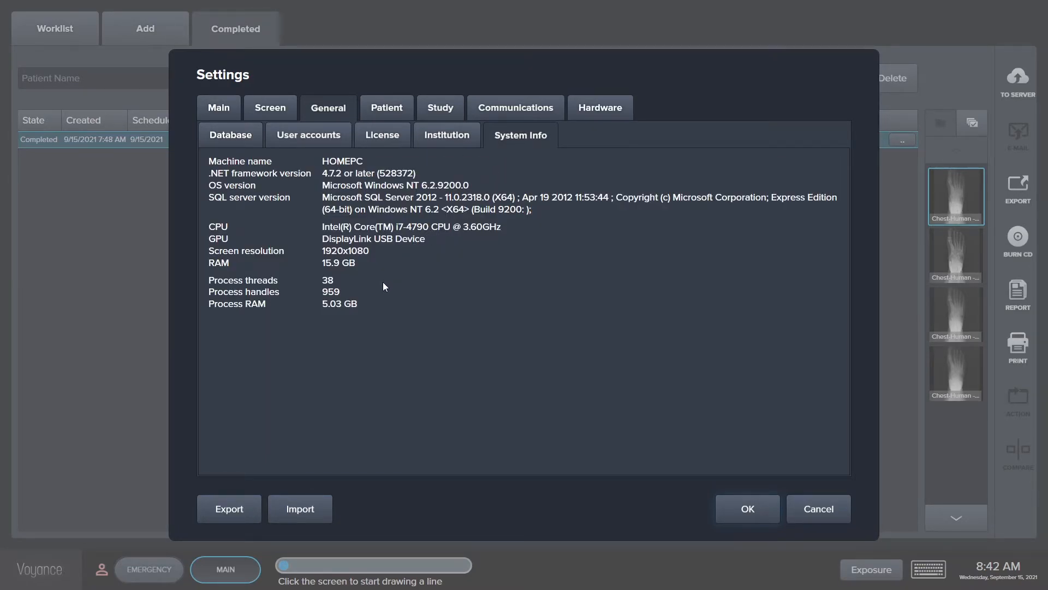
- Review the Patient > Body part views list, then close Settings
{"action": "left_click", "coordinate": [384, 108]}
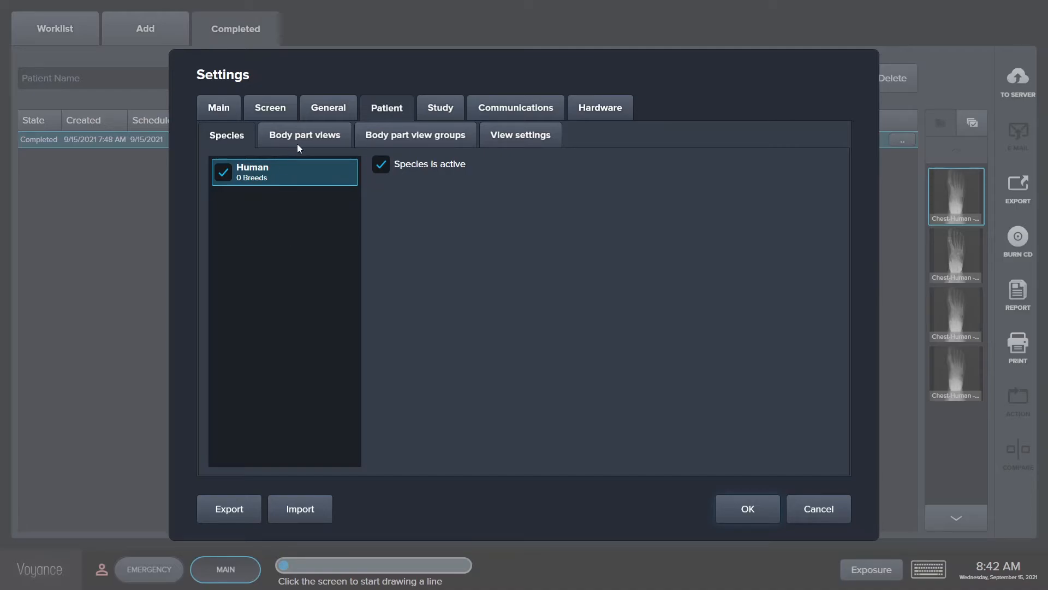
{"action": "left_click", "coordinate": [314, 132]}
{"action": "scroll", "coordinate": [423, 409], "scroll_direction": "down", "scroll_amount": 3}
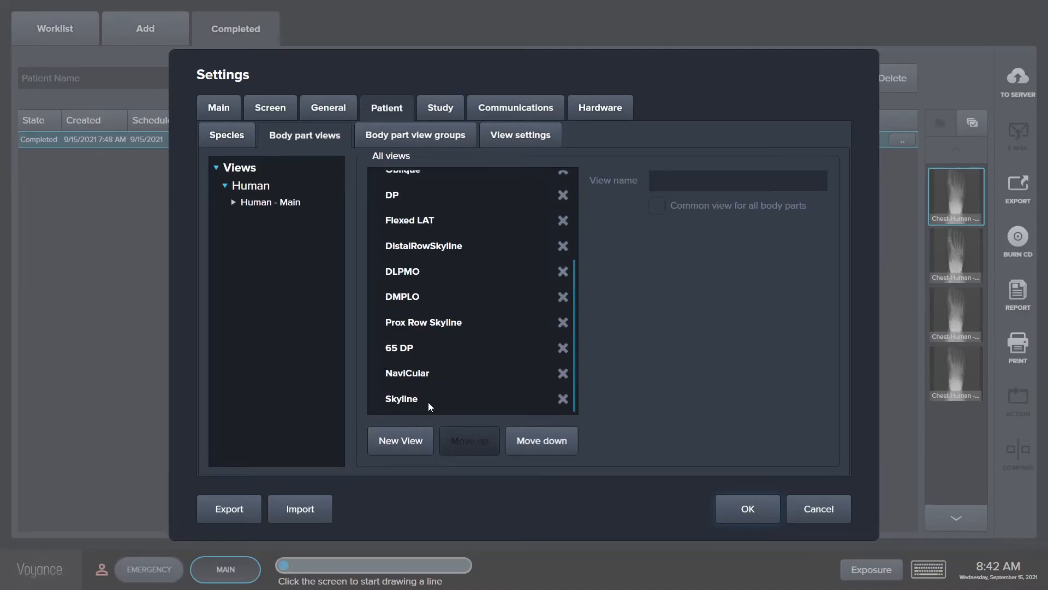
{"action": "left_click", "coordinate": [793, 518]}
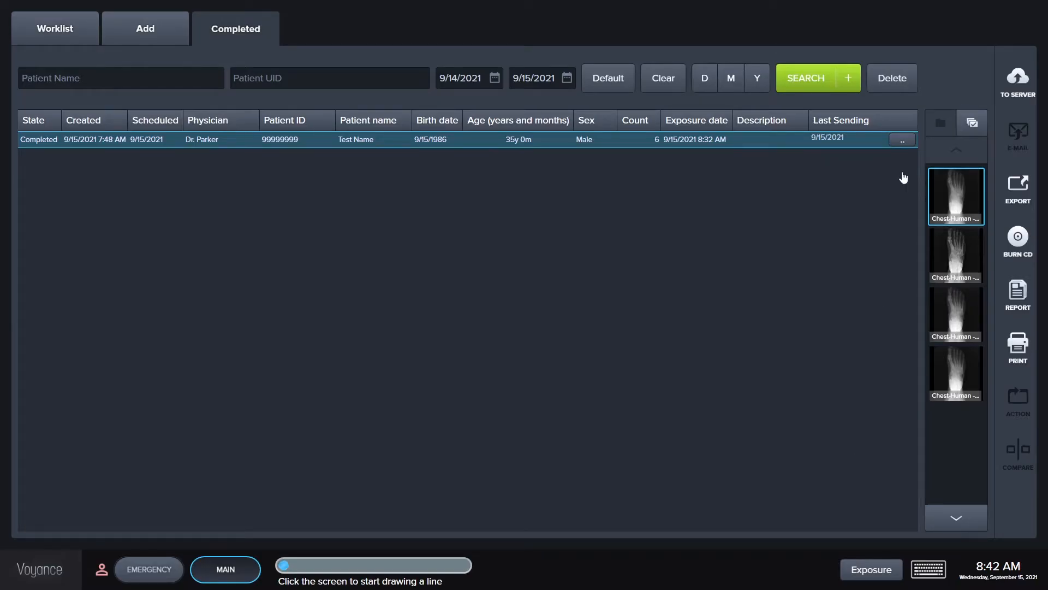
- Add Chest AP, PA and LAT positions to a new study, then reopen Settings
{"action": "left_click", "coordinate": [159, 18]}
{"action": "left_click", "coordinate": [845, 147]}
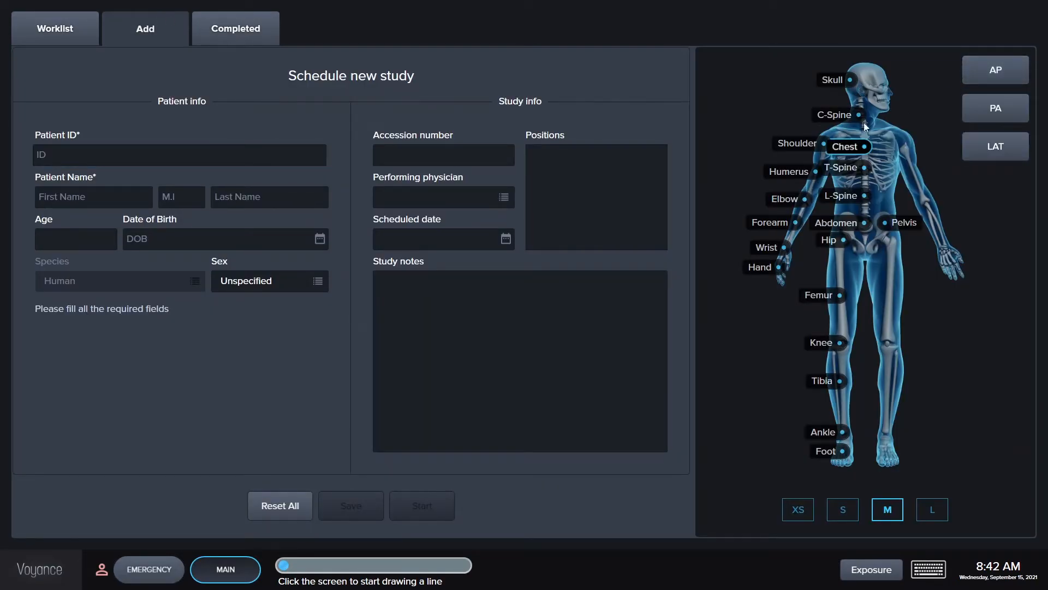
{"action": "left_click", "coordinate": [994, 68]}
{"action": "left_click", "coordinate": [994, 108]}
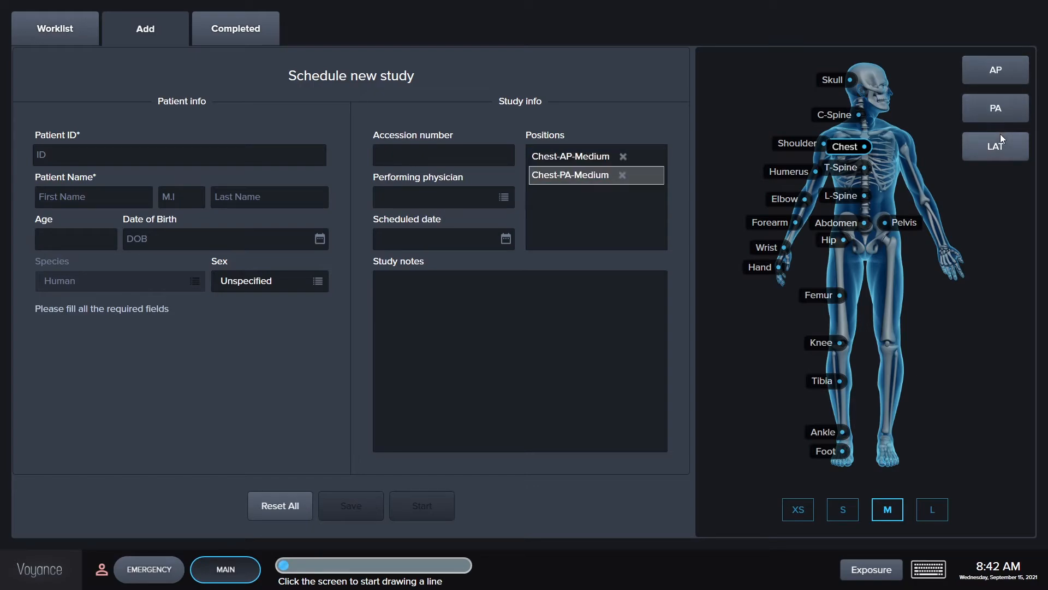
{"action": "left_click", "coordinate": [998, 152]}
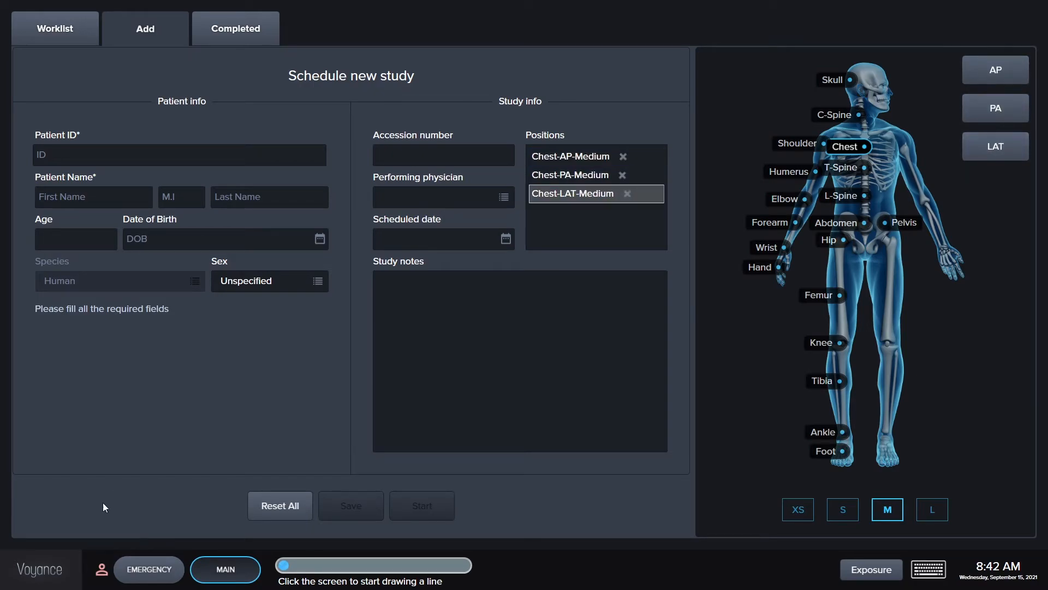
{"action": "left_click", "coordinate": [55, 561]}
{"action": "left_click", "coordinate": [46, 258]}
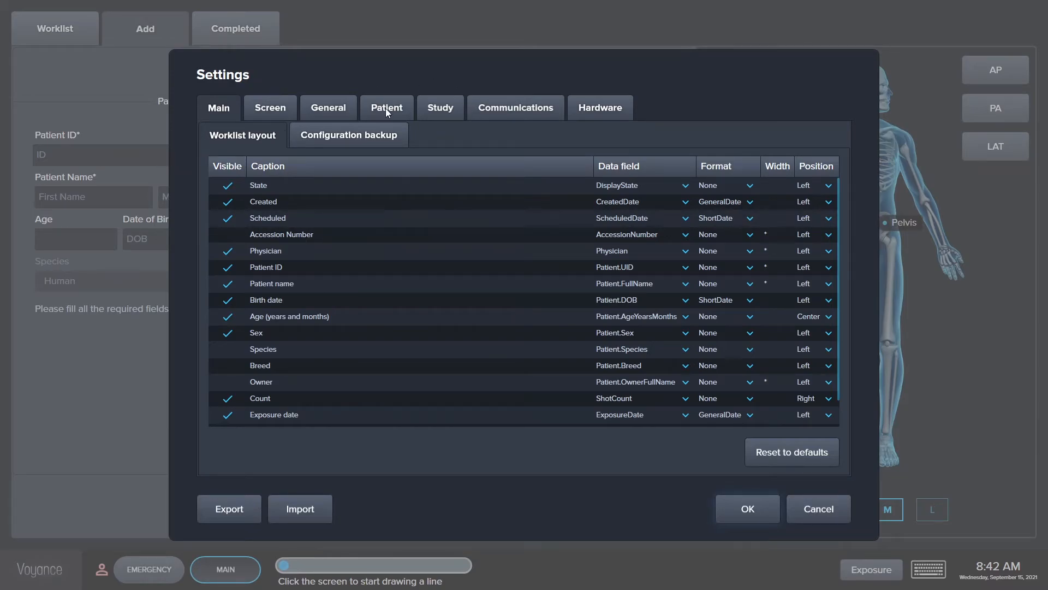
- Create a new body part view named Test under Patient > Body part views
{"action": "left_click", "coordinate": [385, 110]}
{"action": "left_click", "coordinate": [308, 137]}
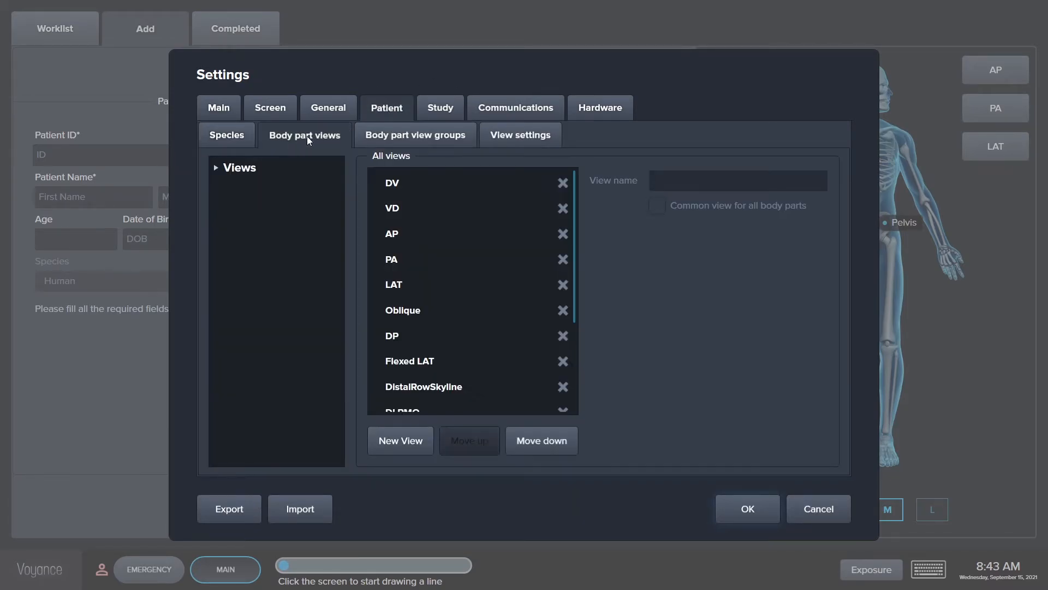
{"action": "scroll", "coordinate": [442, 241], "scroll_direction": "down", "scroll_amount": 5}
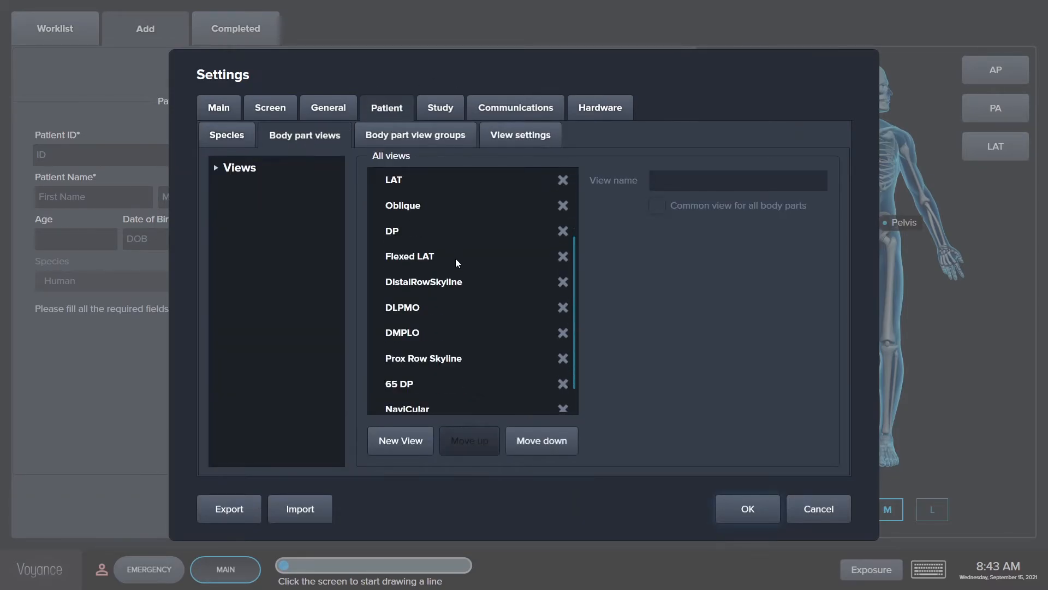
{"action": "left_click", "coordinate": [404, 442]}
{"action": "left_click", "coordinate": [628, 181]}
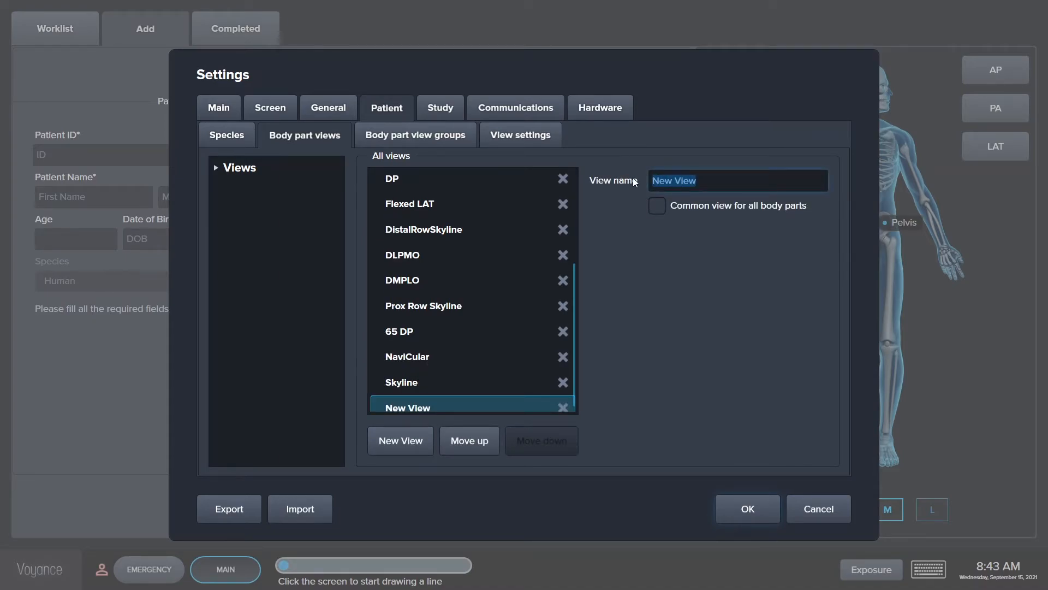
{"action": "type", "text": "Test"}
- Include the Test view for Human - Main and save the settings
{"action": "scroll", "coordinate": [561, 302], "scroll_direction": "down", "scroll_amount": 1}
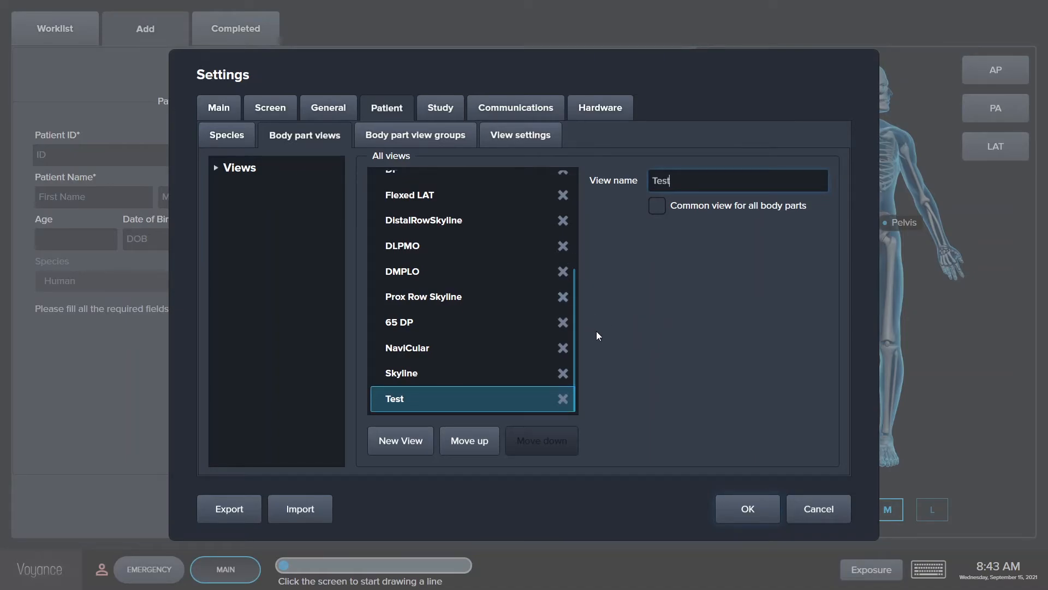
{"action": "left_click", "coordinate": [217, 169]}
{"action": "left_click", "coordinate": [224, 186]}
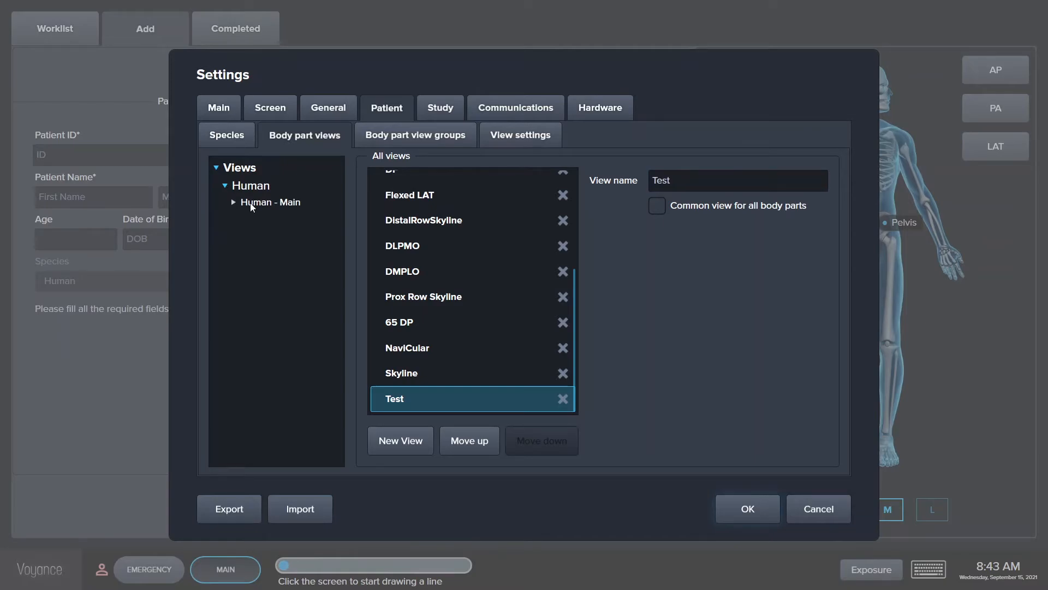
{"action": "left_click", "coordinate": [251, 203]}
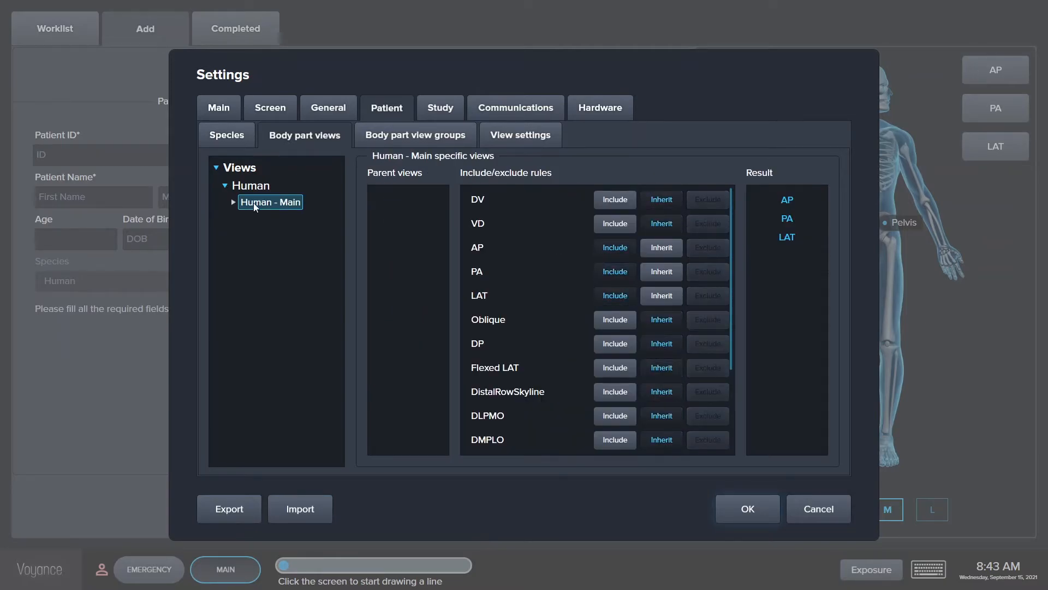
{"action": "left_click", "coordinate": [615, 441]}
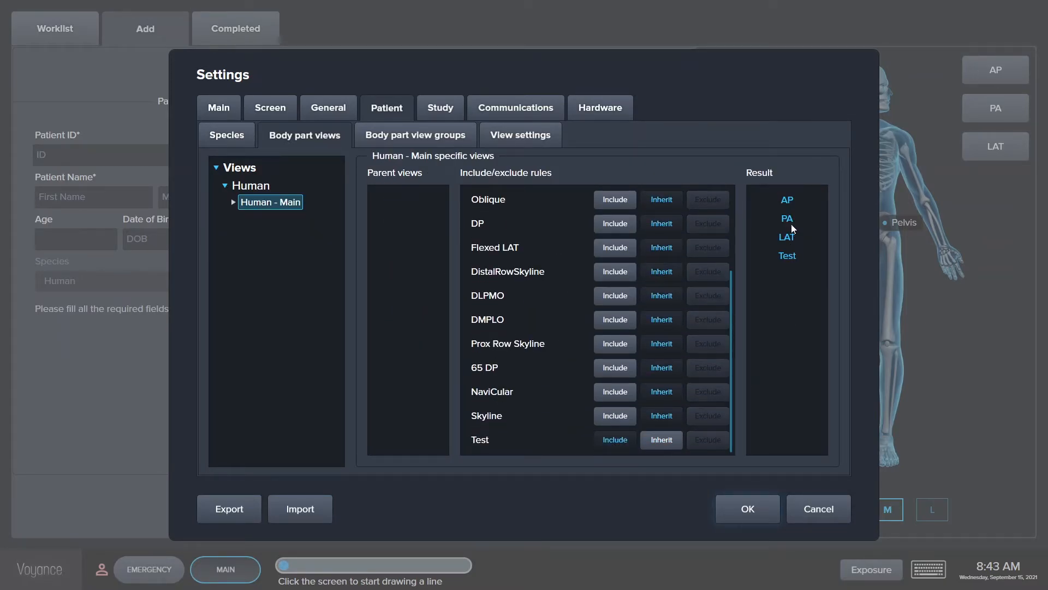
{"action": "left_click", "coordinate": [765, 499]}
- Check Chest now offers the Test view, then review body part view settings and open view groups
{"action": "left_click", "coordinate": [864, 157]}
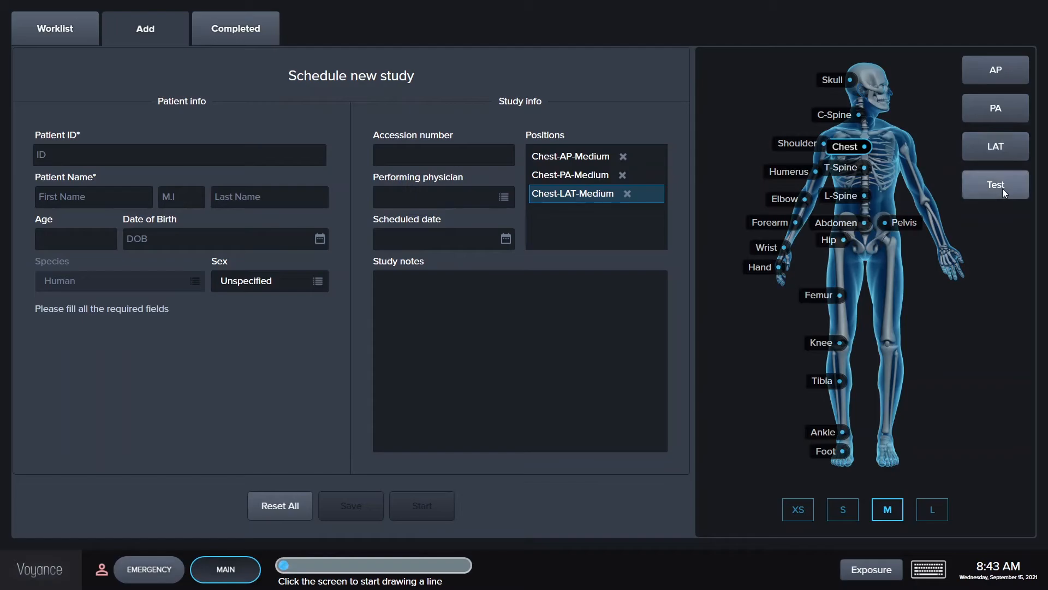
{"action": "left_click", "coordinate": [982, 198]}
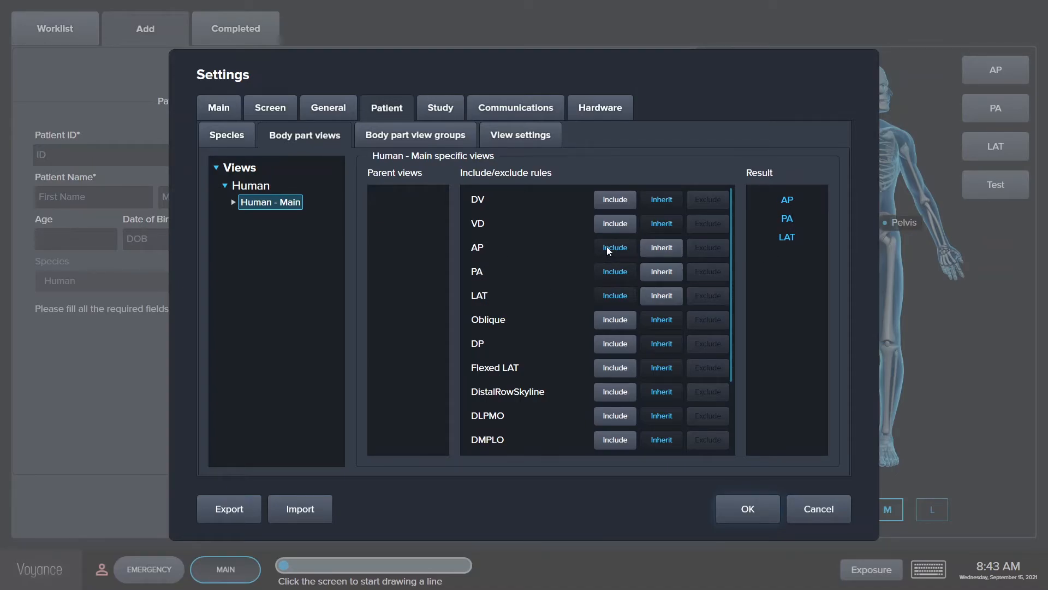
{"action": "scroll", "coordinate": [557, 297], "scroll_direction": "down", "scroll_amount": 3}
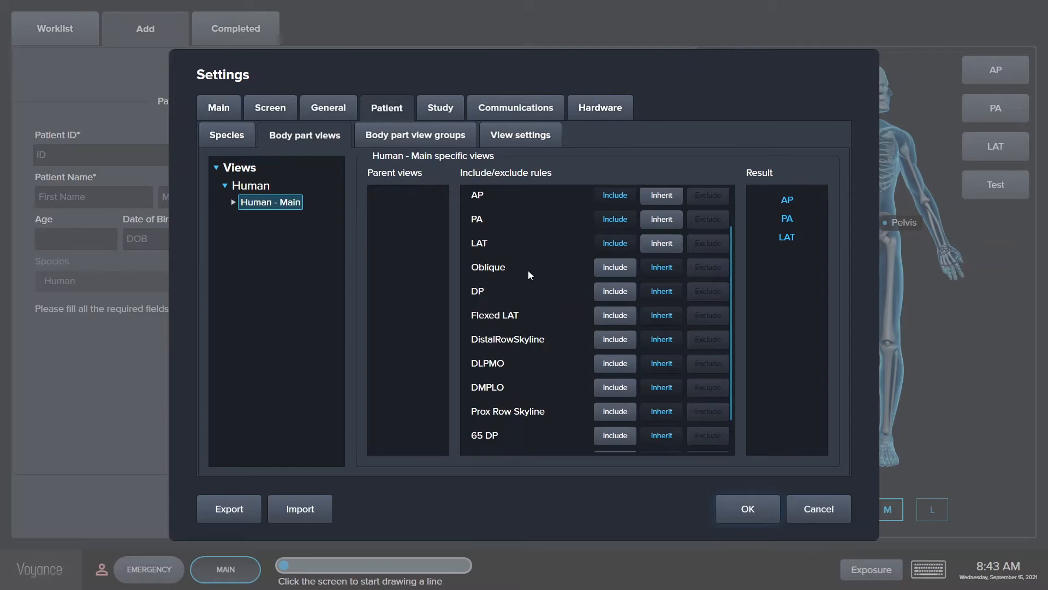
{"action": "scroll", "coordinate": [503, 250], "scroll_direction": "down", "scroll_amount": 1}
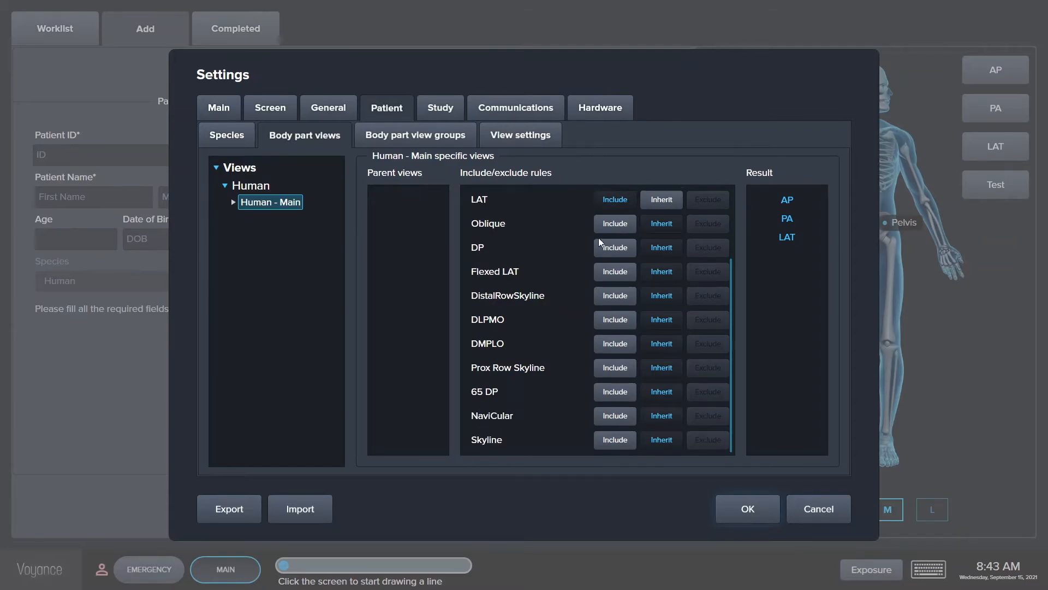
{"action": "scroll", "coordinate": [512, 383], "scroll_direction": "up", "scroll_amount": 4}
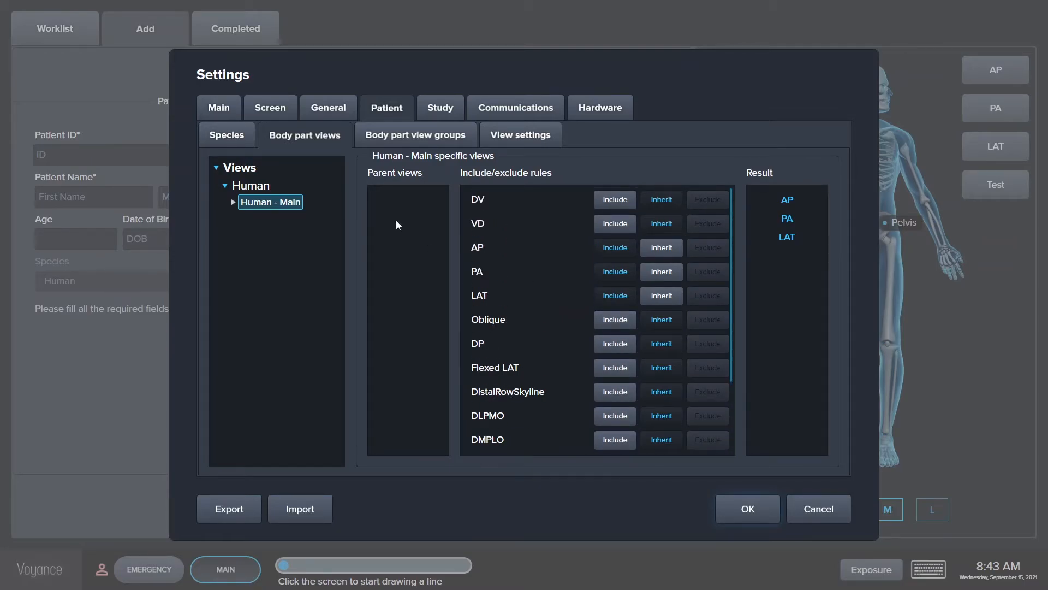
{"action": "left_click", "coordinate": [239, 174]}
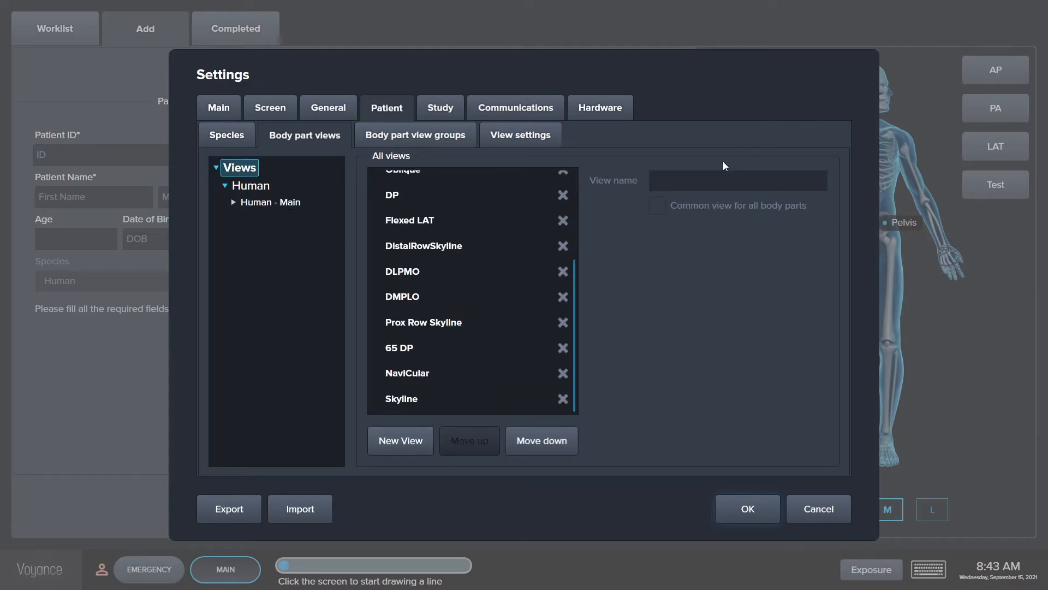
{"action": "left_click", "coordinate": [388, 138]}
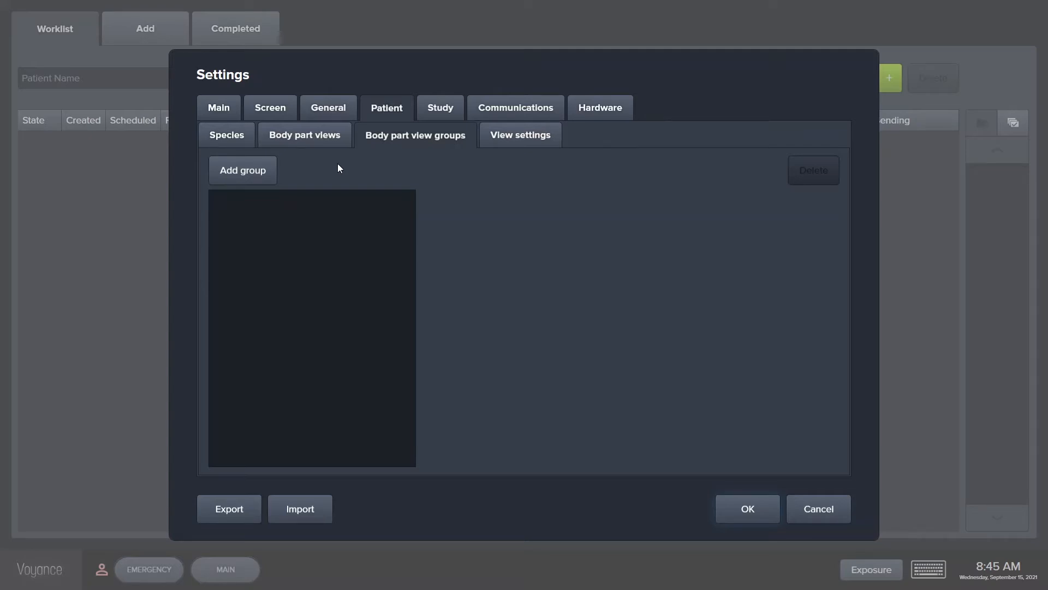
- Create a view group named Normal Set containing Chest LAT, AP and PA, and save
{"action": "left_click", "coordinate": [240, 171]}
{"action": "left_click", "coordinate": [626, 92]}
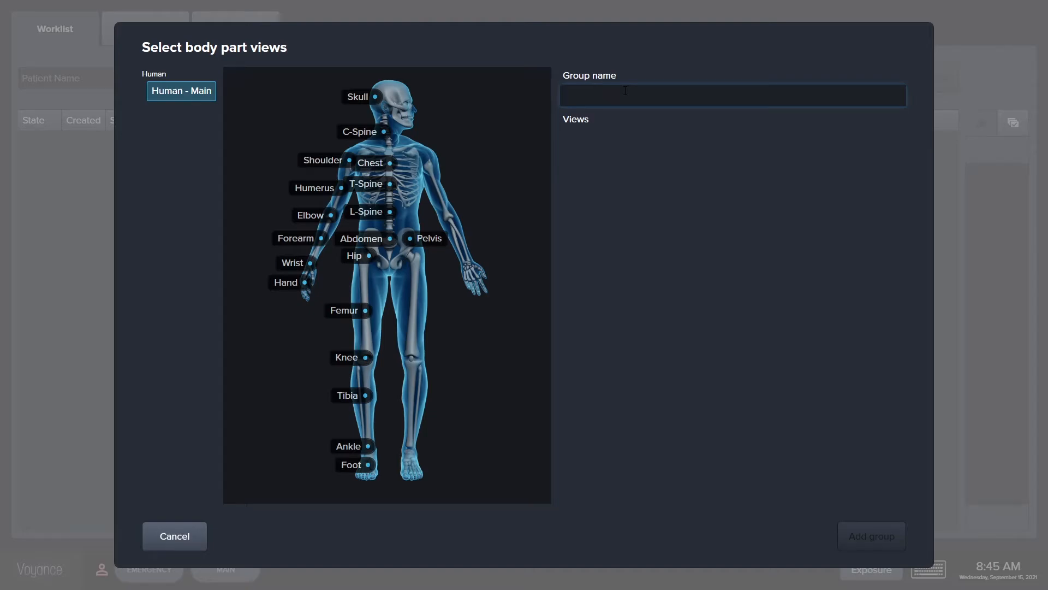
{"action": "type", "text": "Normal Set"}
{"action": "left_click", "coordinate": [371, 163]}
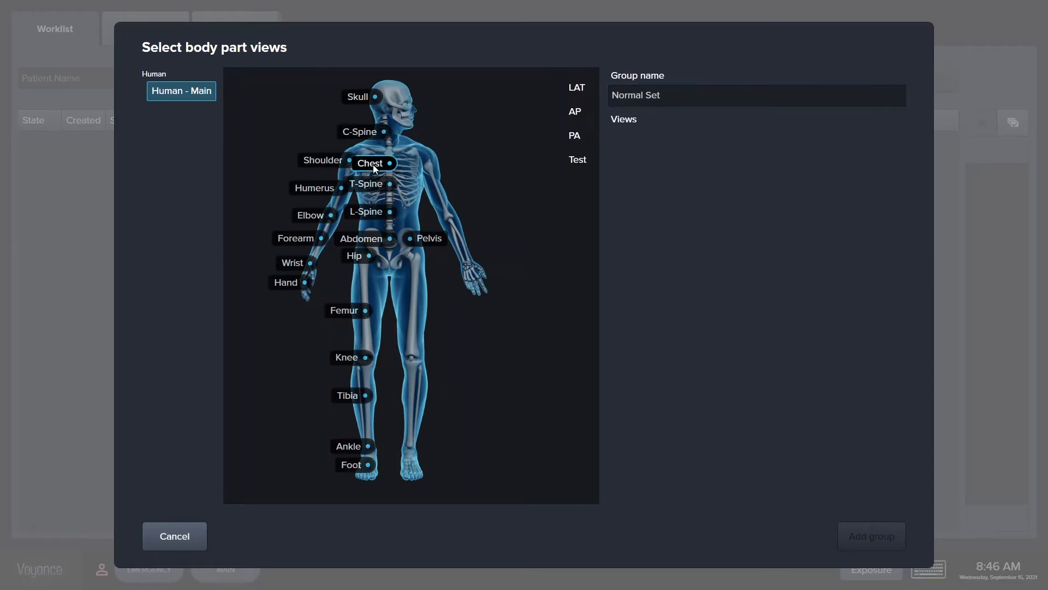
{"action": "left_click", "coordinate": [585, 88]}
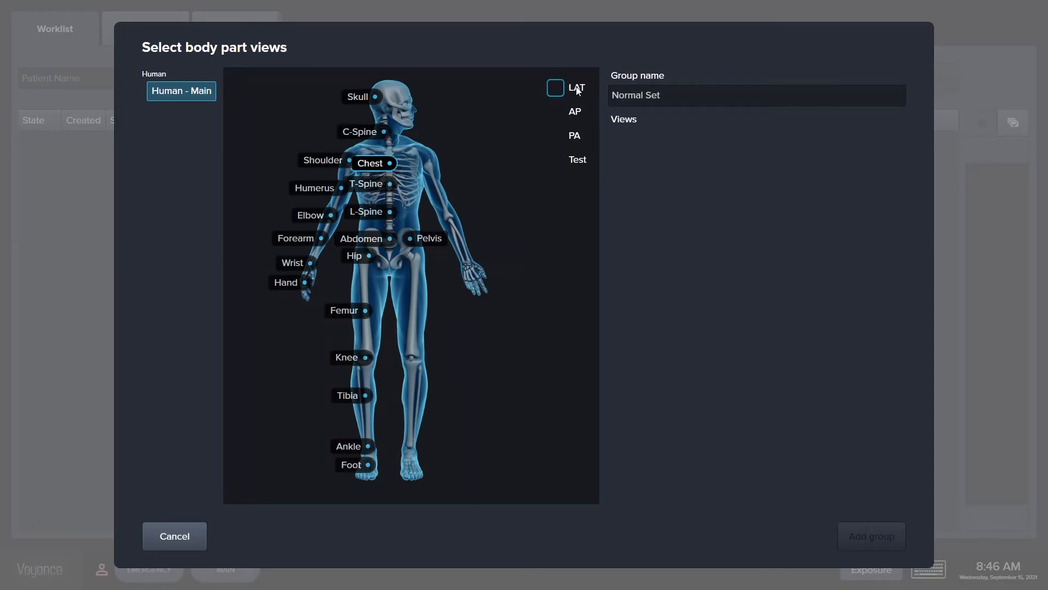
{"action": "left_click", "coordinate": [551, 114]}
{"action": "left_click", "coordinate": [568, 137]}
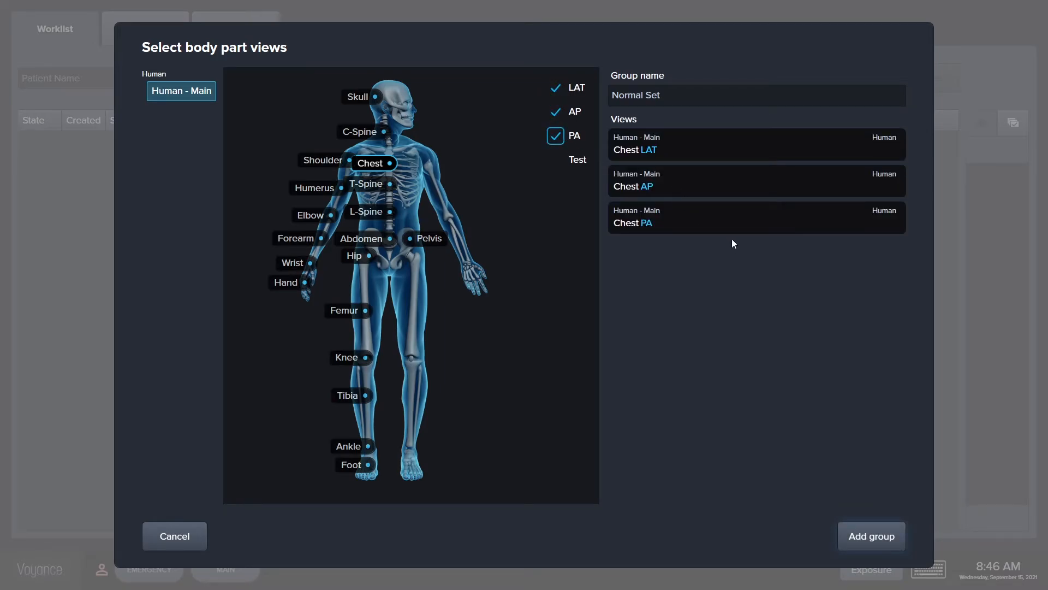
{"action": "left_click", "coordinate": [869, 539]}
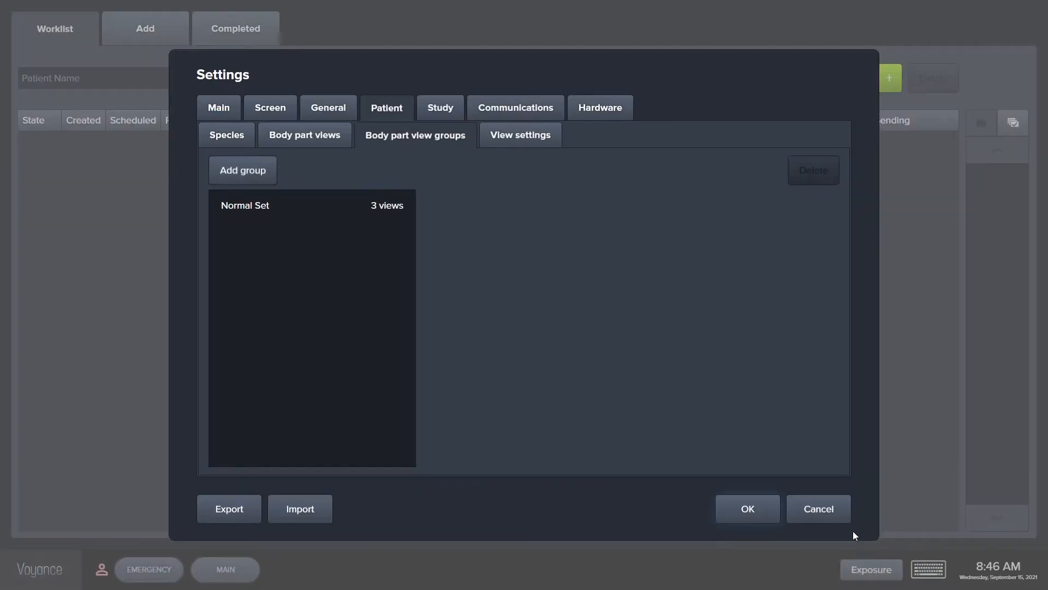
{"action": "left_click", "coordinate": [300, 207]}
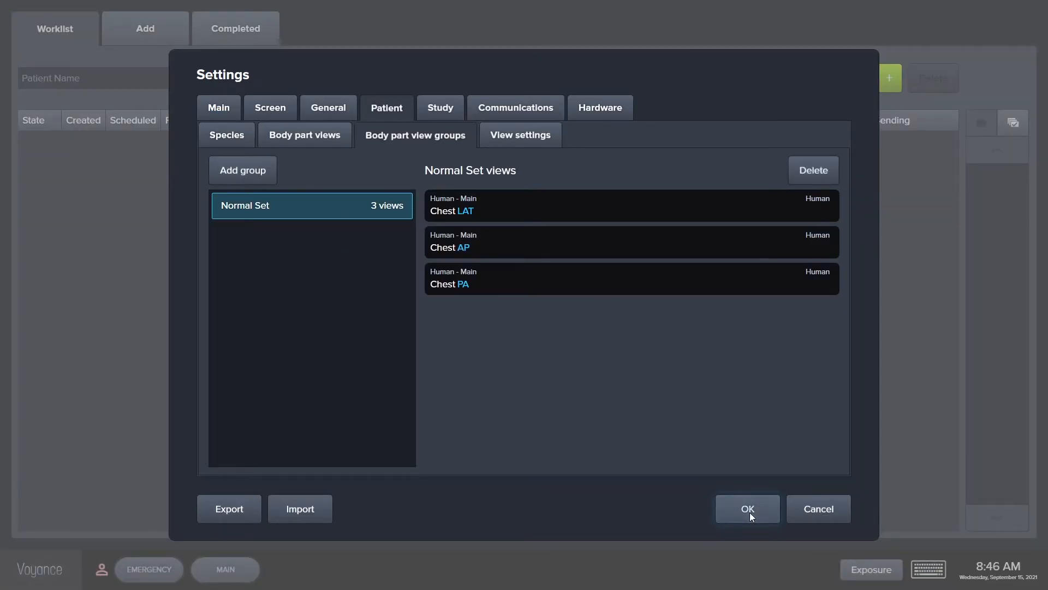
{"action": "left_click", "coordinate": [749, 513]}
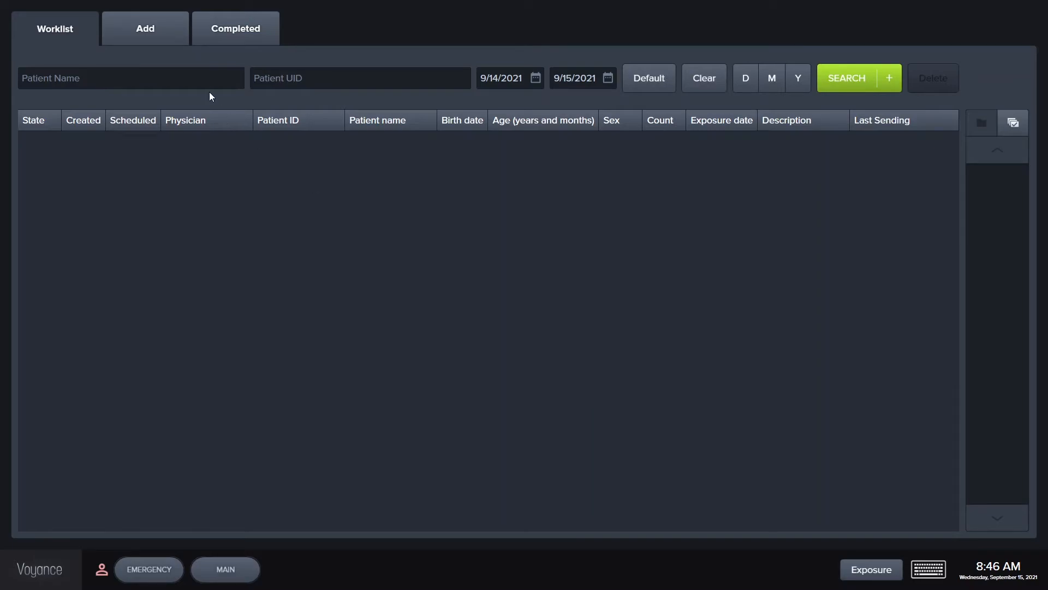
- Start a new study with the Chest Normal Set: LAT, AP and PA Medium positions
{"action": "left_click", "coordinate": [171, 26]}
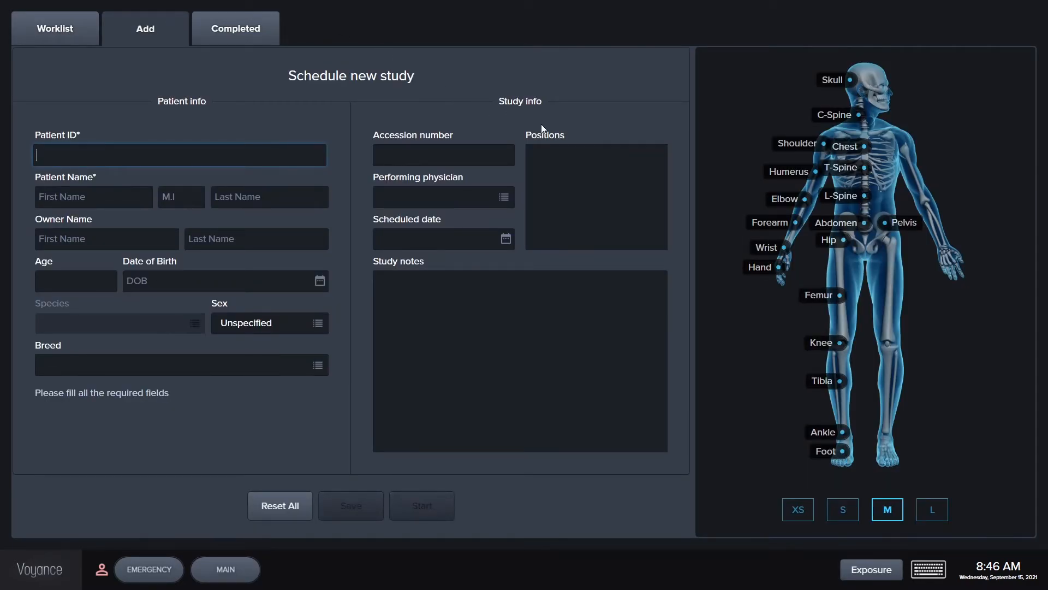
{"action": "left_click", "coordinate": [857, 151]}
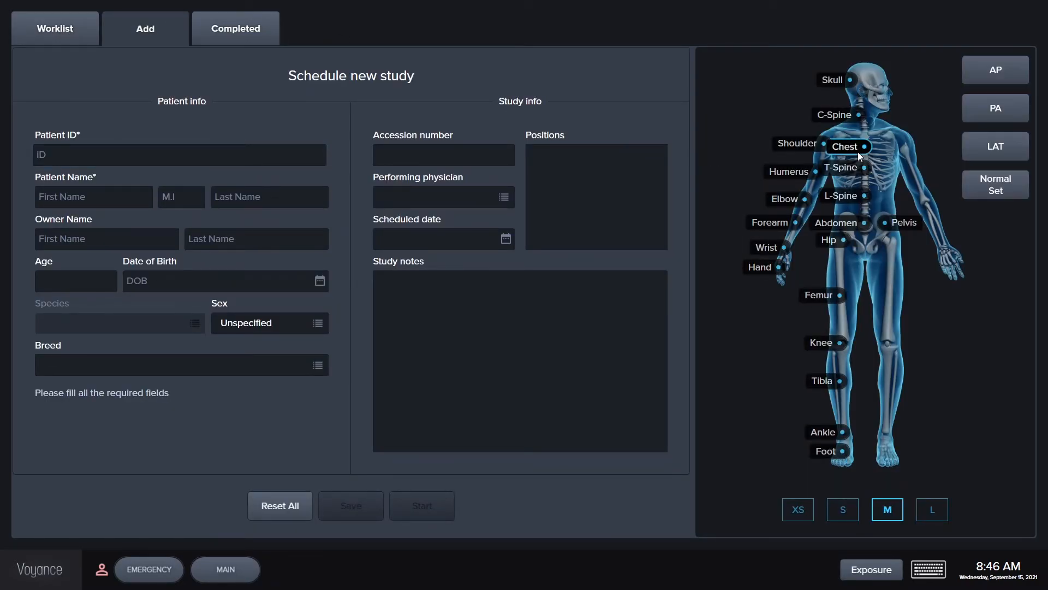
{"action": "left_click", "coordinate": [1006, 182]}
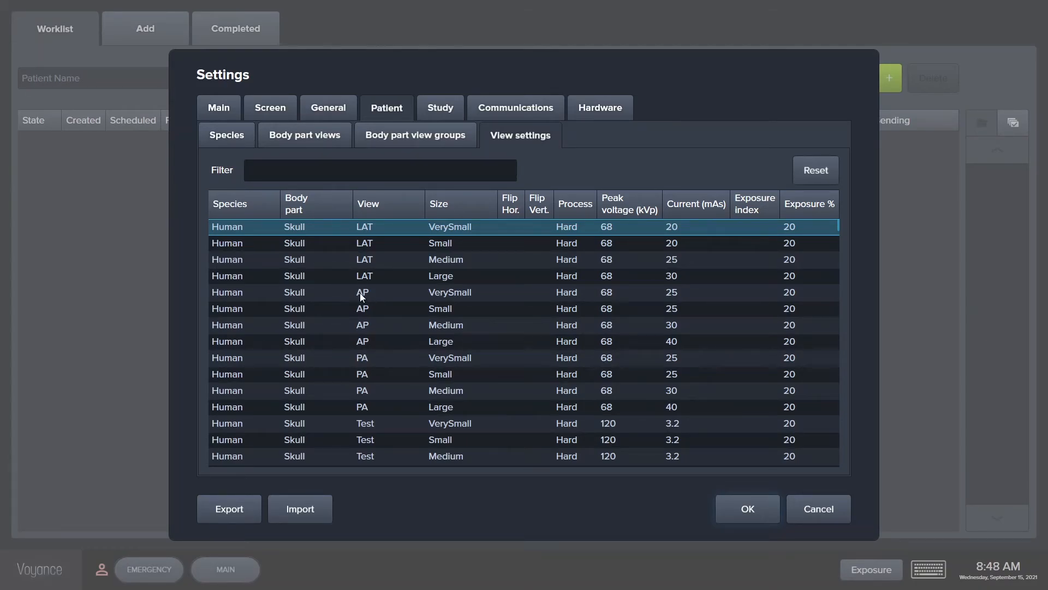
- Look over the view exposure table, then edit the Study settings' default export path
{"action": "scroll", "coordinate": [344, 295], "scroll_direction": "down", "scroll_amount": 12}
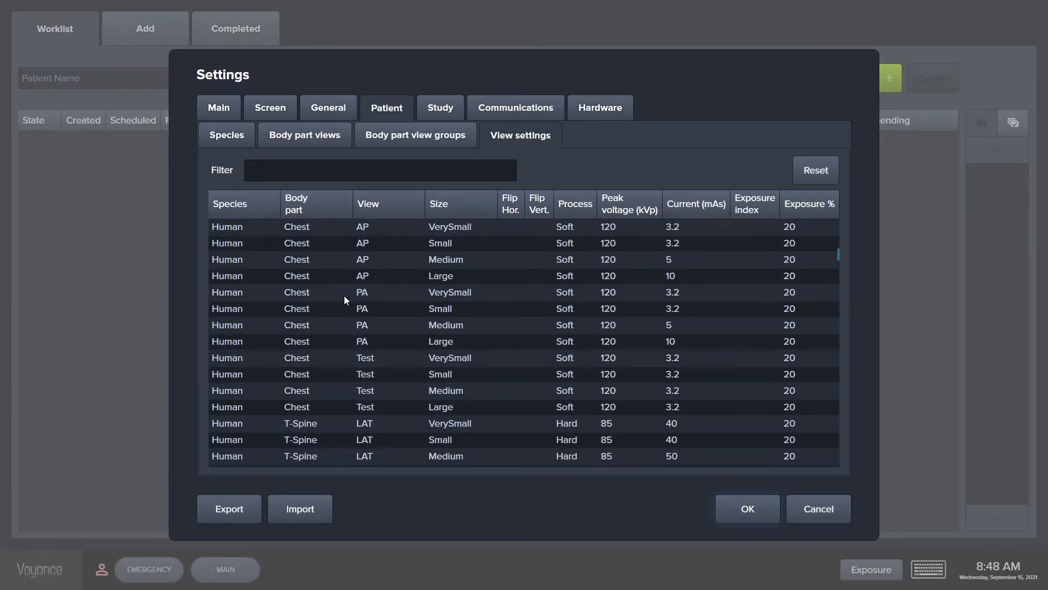
{"action": "scroll", "coordinate": [344, 296], "scroll_direction": "down", "scroll_amount": 7}
{"action": "scroll", "coordinate": [344, 296], "scroll_direction": "up", "scroll_amount": 11}
{"action": "left_click", "coordinate": [439, 108]}
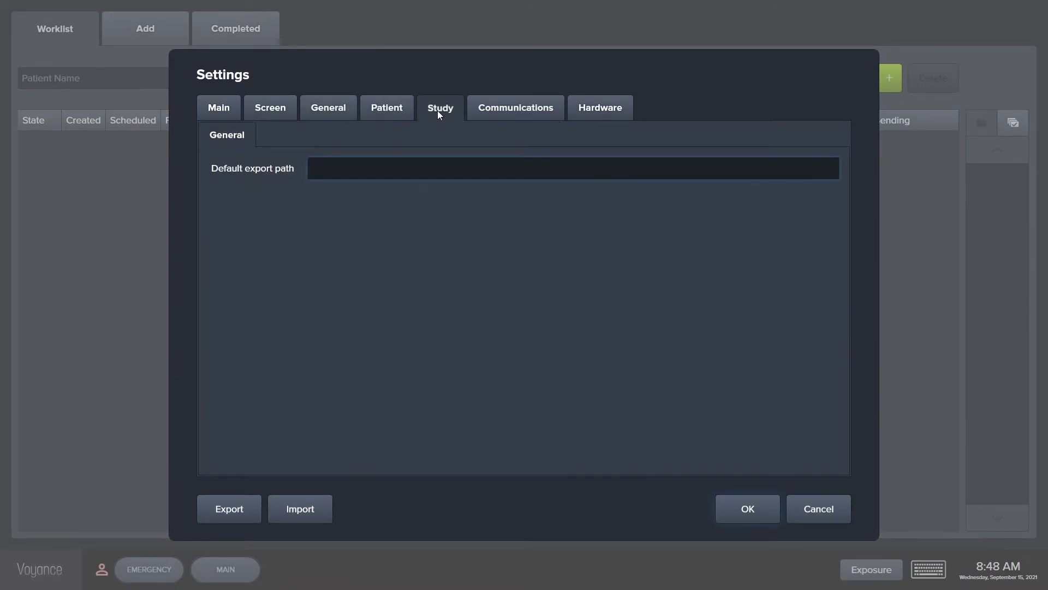
{"action": "left_click", "coordinate": [370, 170]}
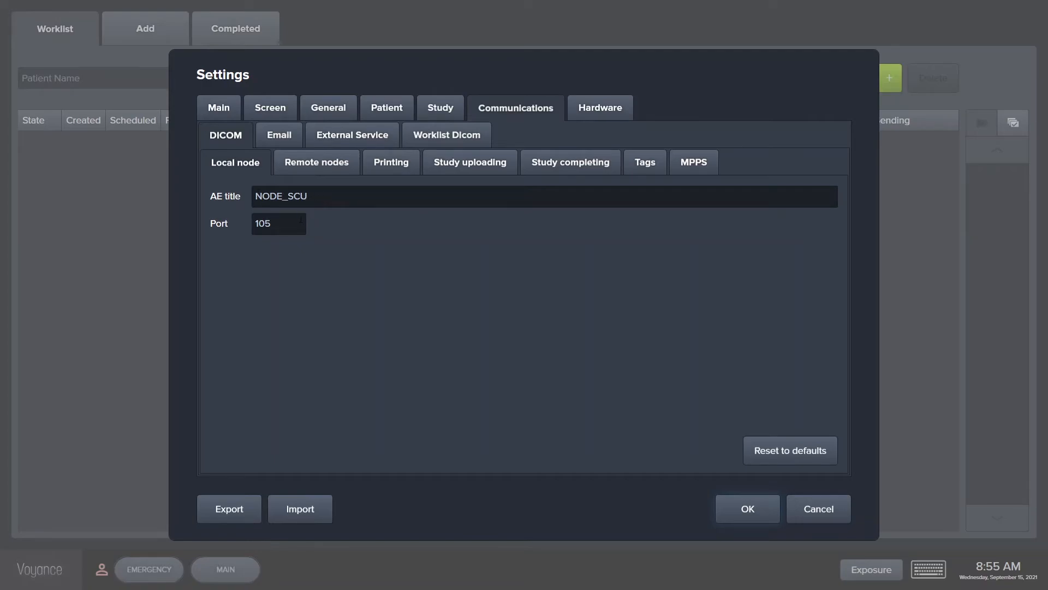
- Test the VPACS remote node (127.0.0.1, port 104) and dismiss the success message
{"action": "left_click", "coordinate": [318, 165]}
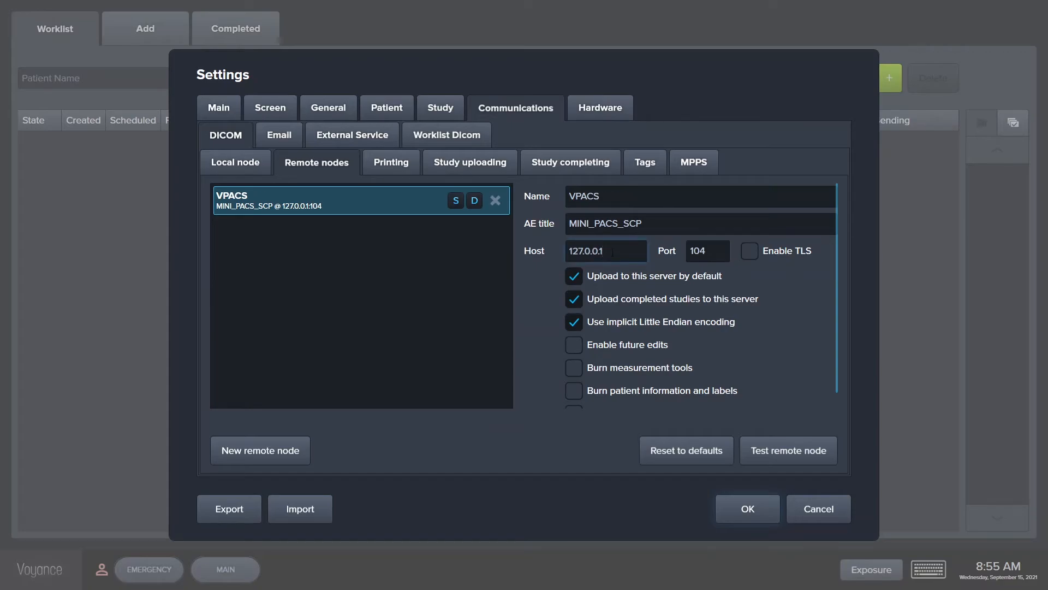
{"action": "left_click", "coordinate": [787, 451]}
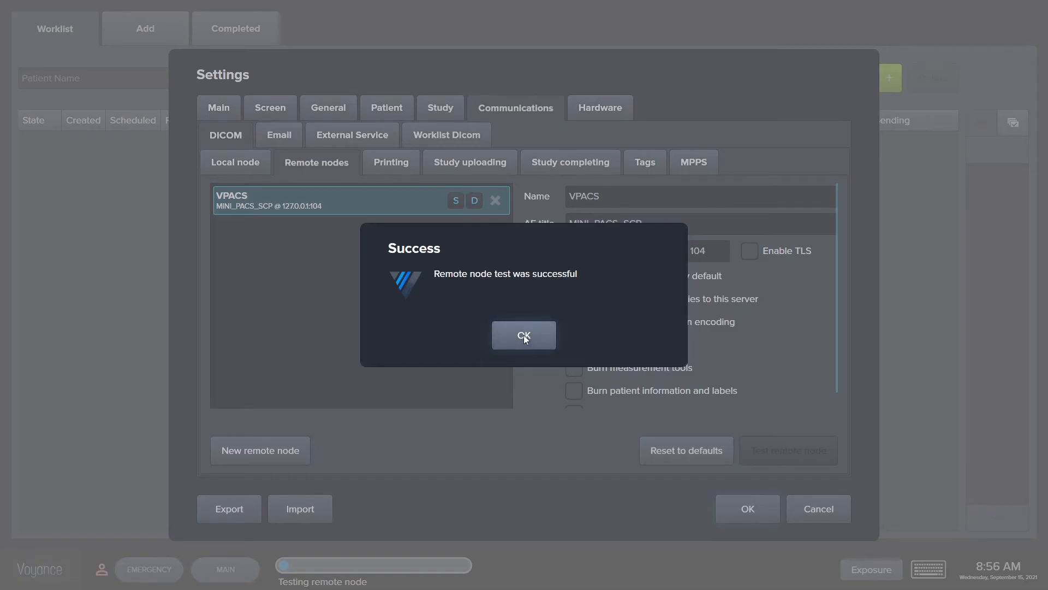
{"action": "left_click", "coordinate": [523, 335]}
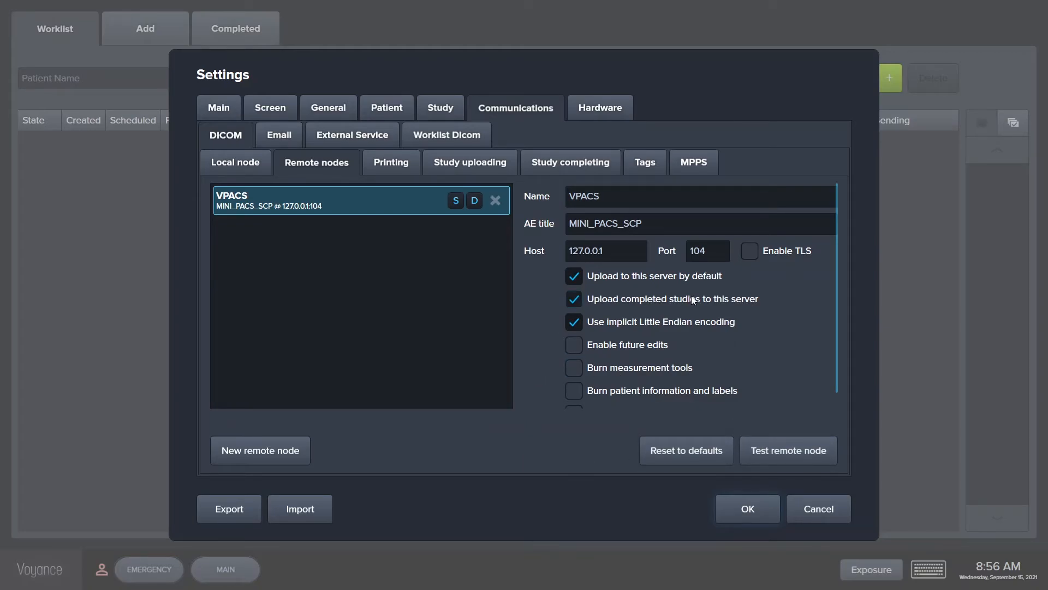
{"action": "scroll", "coordinate": [643, 294], "scroll_direction": "down", "scroll_amount": 1}
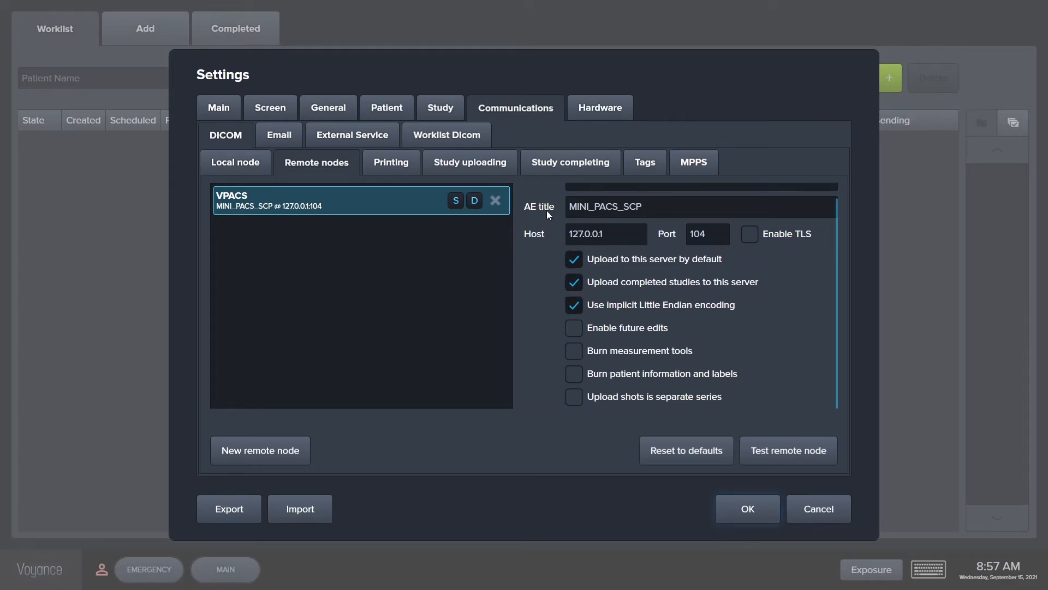
{"action": "scroll", "coordinate": [541, 218], "scroll_direction": "up", "scroll_amount": 1}
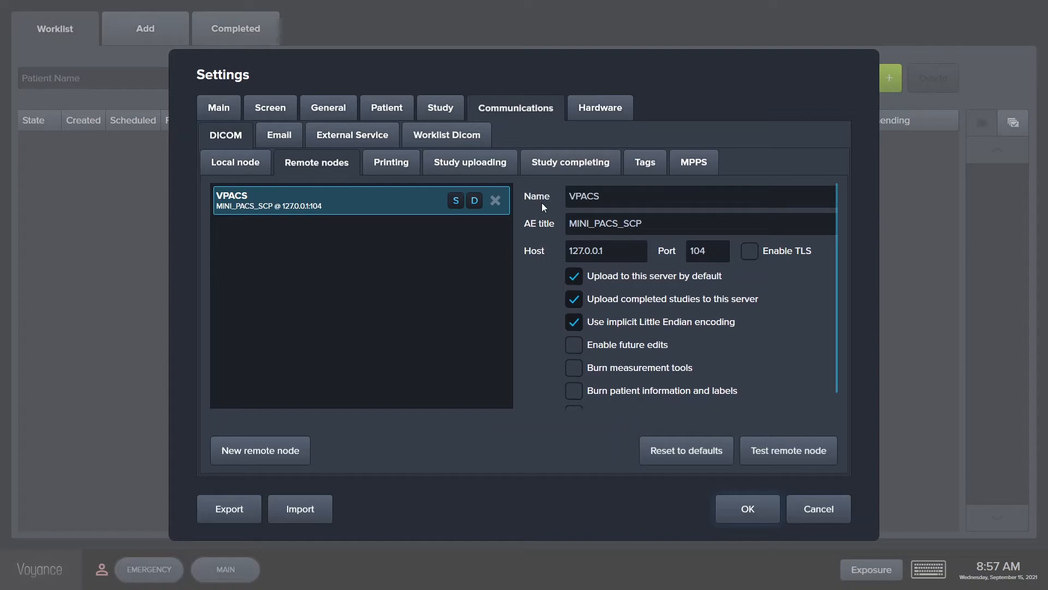
- Set the Printing default print node to VPACS
{"action": "left_click", "coordinate": [395, 171]}
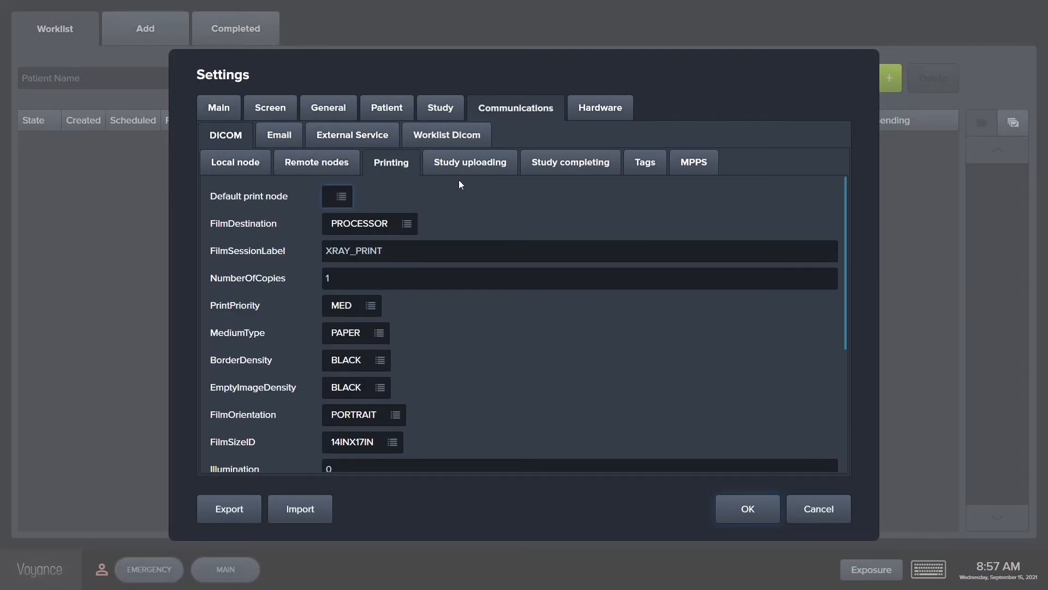
{"action": "left_click", "coordinate": [352, 196]}
{"action": "left_click", "coordinate": [343, 218]}
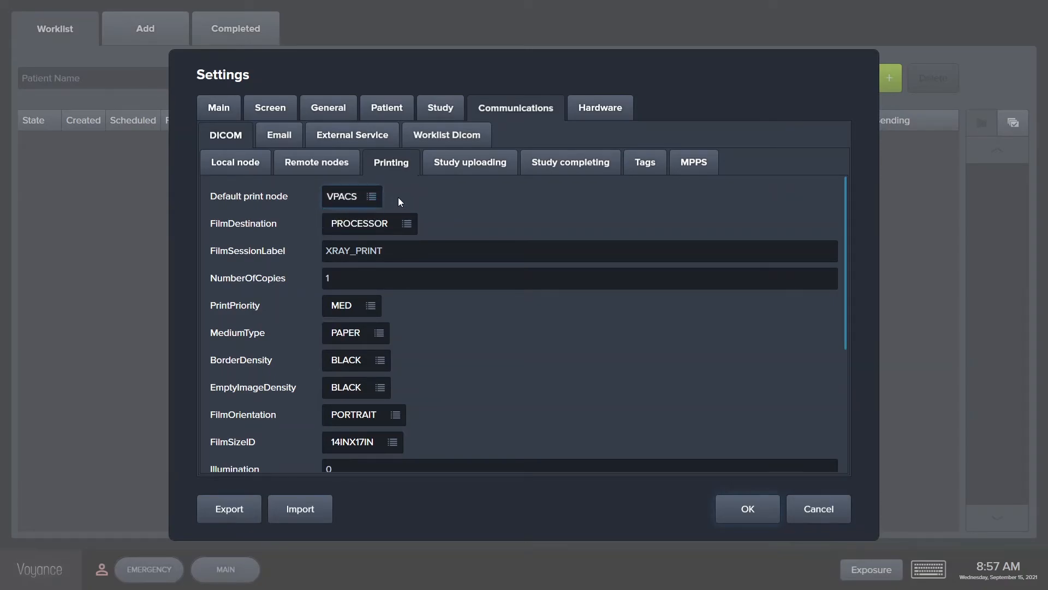
{"action": "left_click", "coordinate": [370, 197]}
{"action": "scroll", "coordinate": [431, 240], "scroll_direction": "down", "scroll_amount": 4}
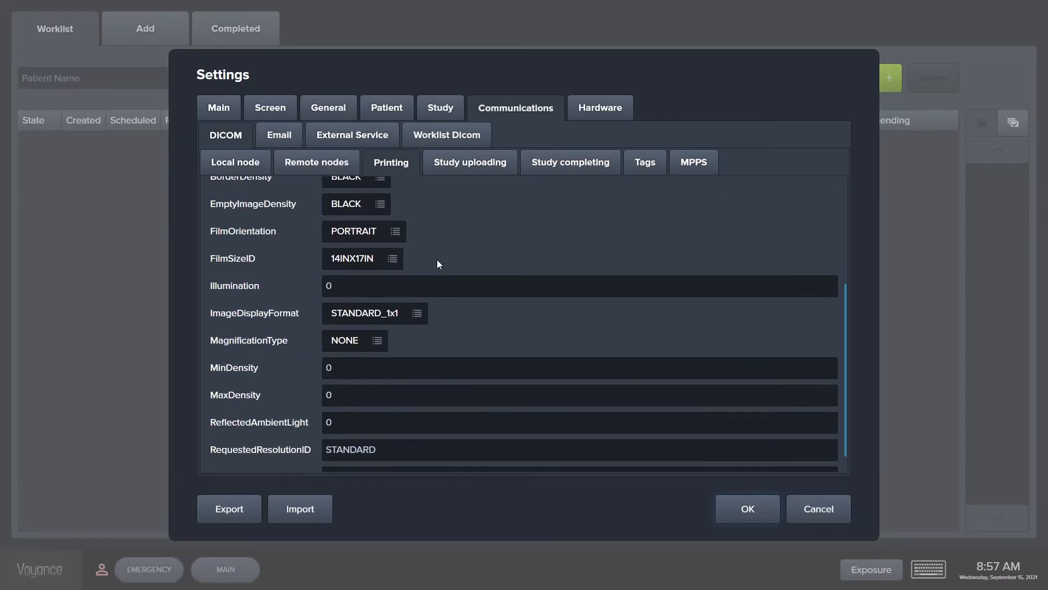
{"action": "scroll", "coordinate": [439, 240], "scroll_direction": "up", "scroll_amount": 4}
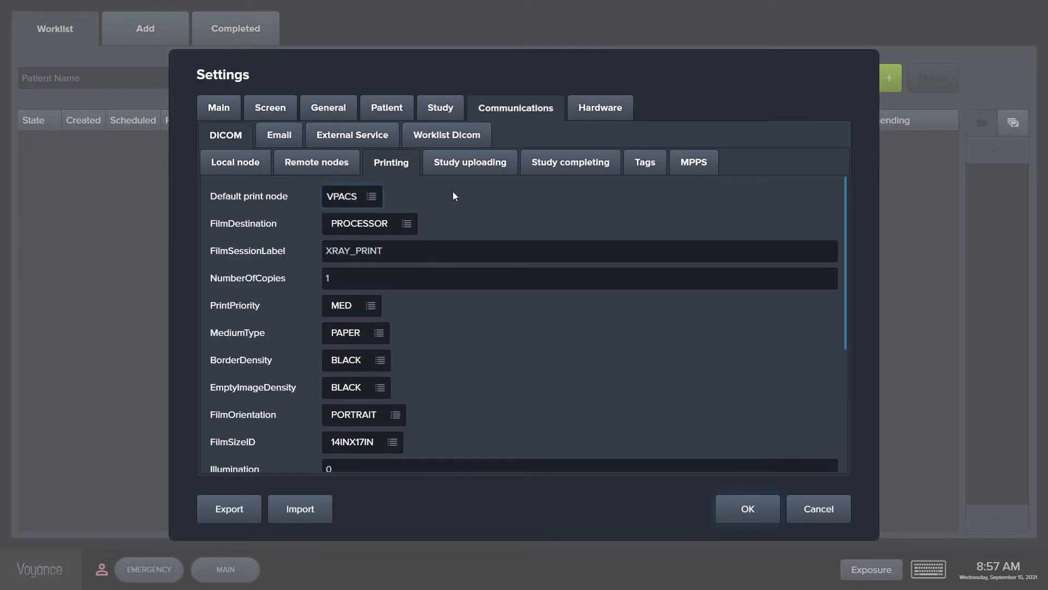
- Review the Study uploading, Study completing and DICOM tags settings, then return to Local node
{"action": "left_click", "coordinate": [470, 162]}
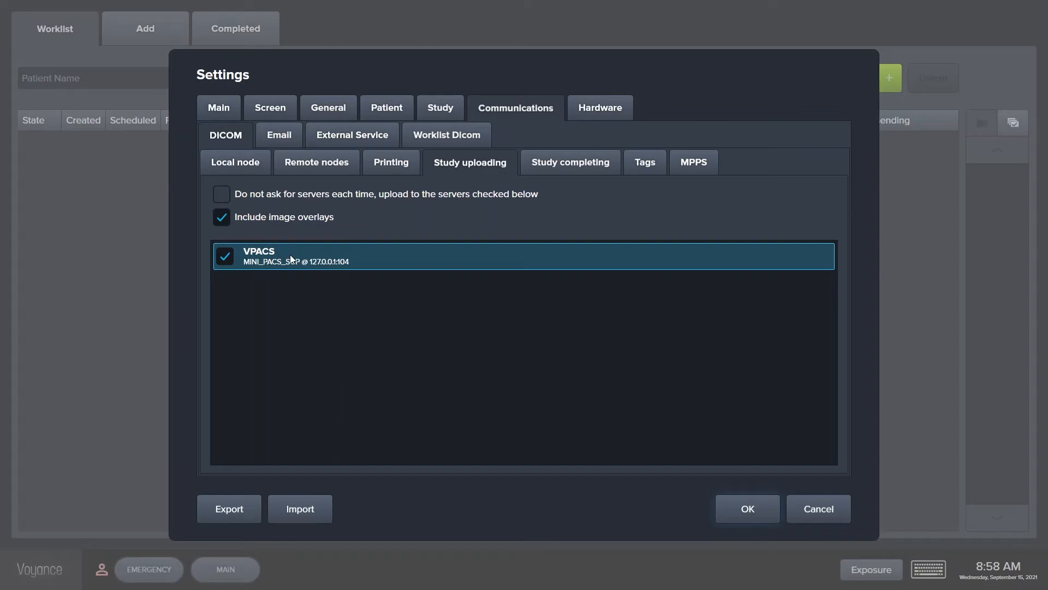
{"action": "left_click", "coordinate": [564, 163]}
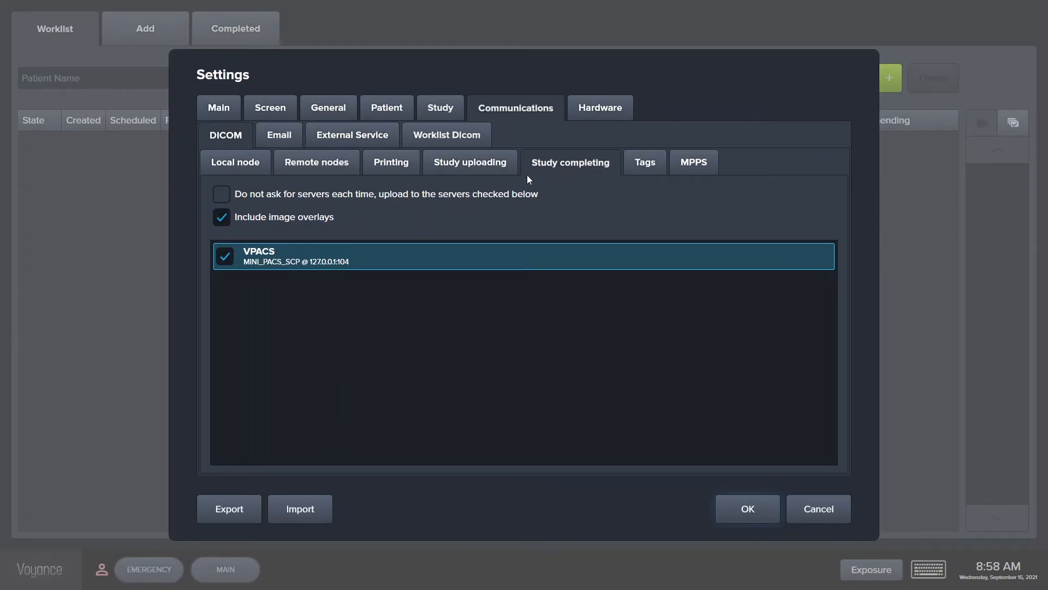
{"action": "left_click", "coordinate": [470, 163]}
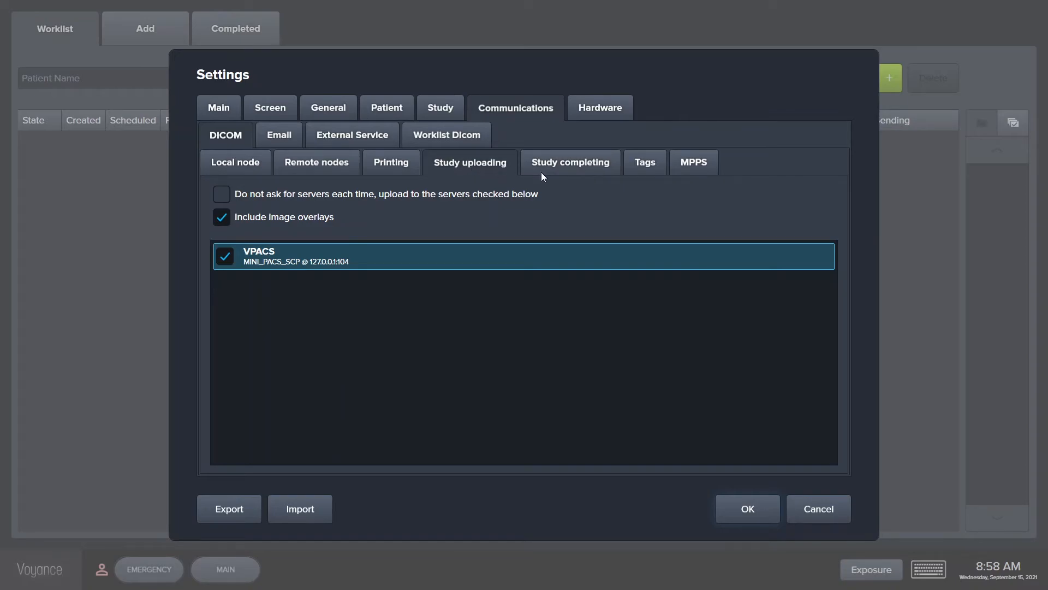
{"action": "left_click", "coordinate": [563, 165]}
{"action": "left_click", "coordinate": [646, 163]}
{"action": "left_click", "coordinate": [236, 173]}
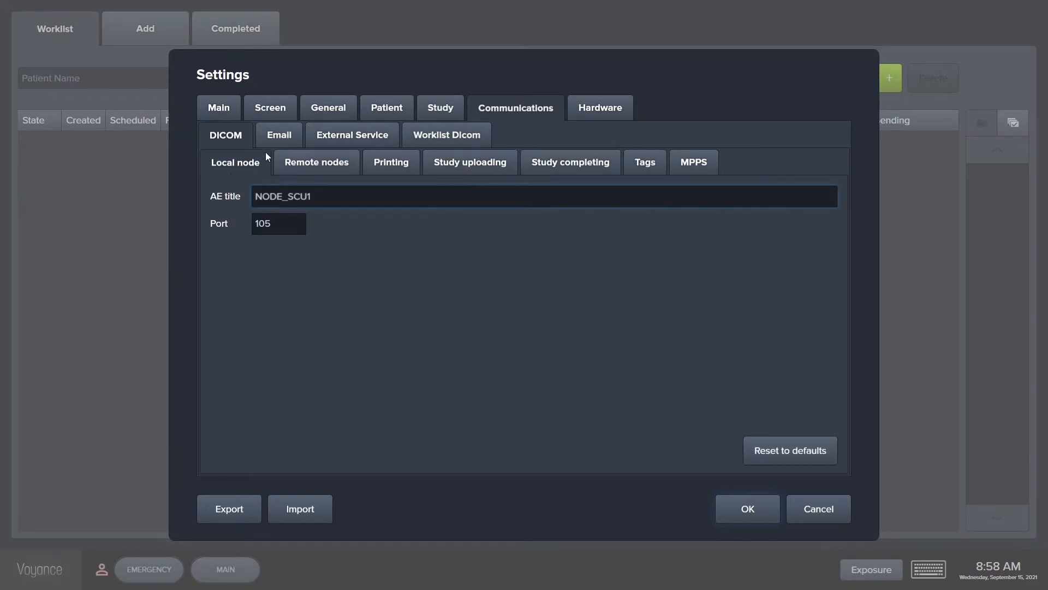
- Review the Email SMTP settings: smtp.gmail.com on port 587
{"action": "left_click", "coordinate": [283, 136]}
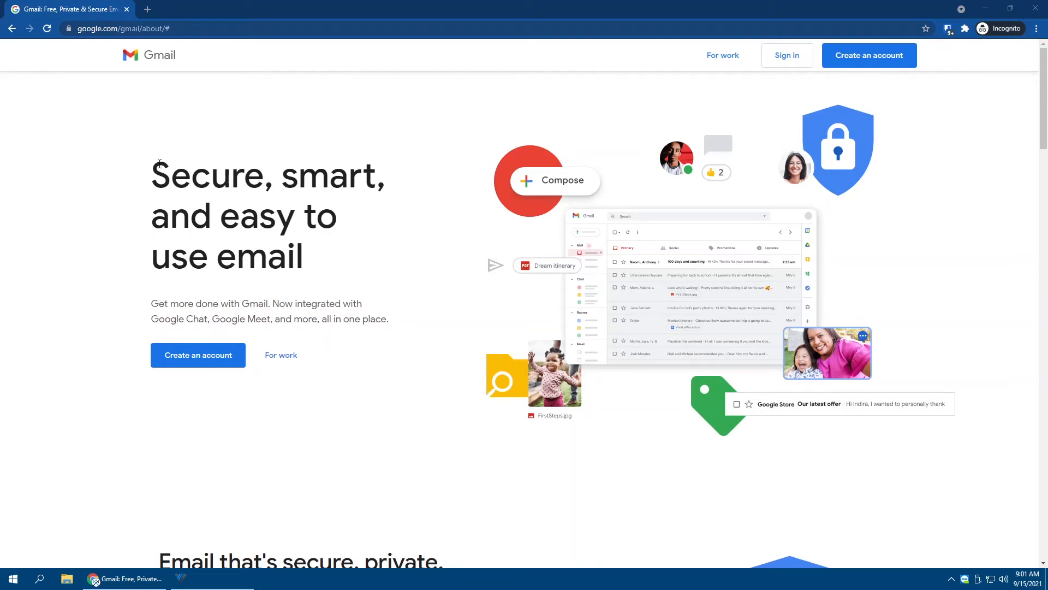
- Reload the Gmail page and start creating a new Google account
{"action": "left_click", "coordinate": [155, 63]}
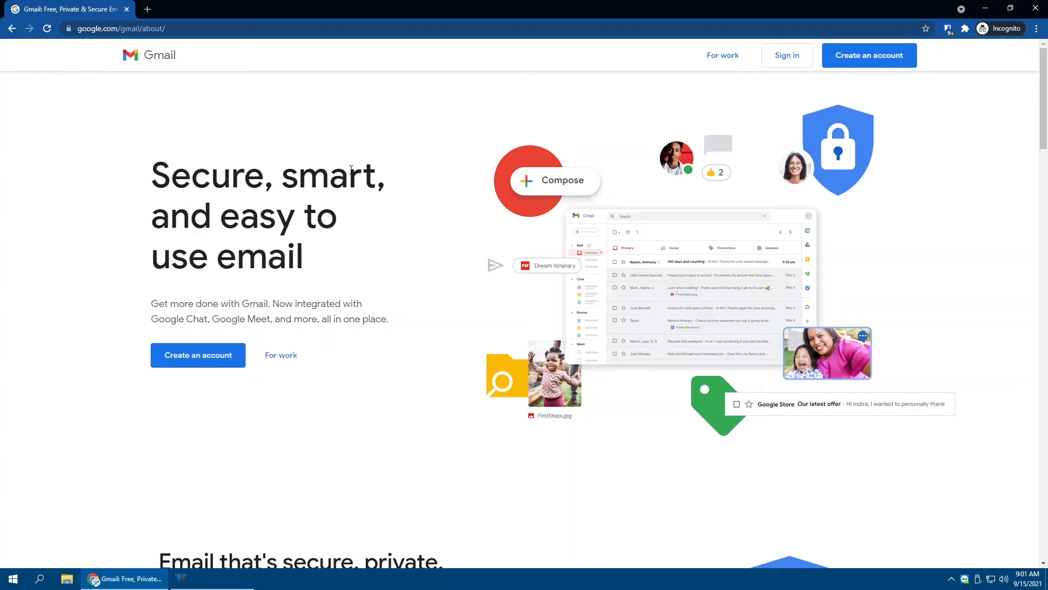
{"action": "left_click", "coordinate": [867, 55]}
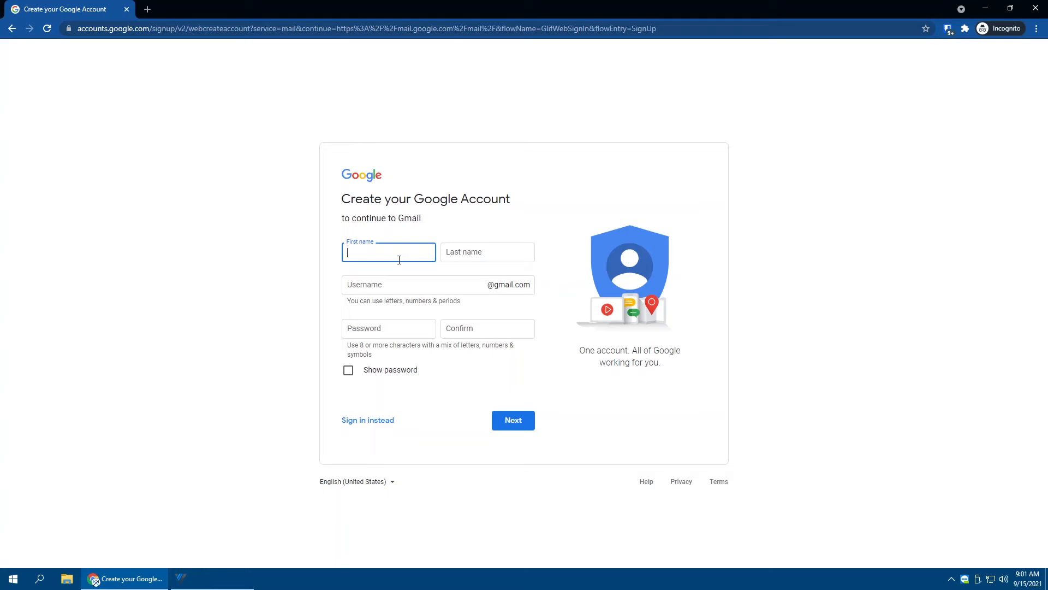
- Enter the new account's first name, last name and chosen username
{"action": "type", "text": "Jim"}
{"action": "key", "text": "Tab"}
{"action": "type", "text": "Smith"}
{"action": "key", "text": "Tab"}
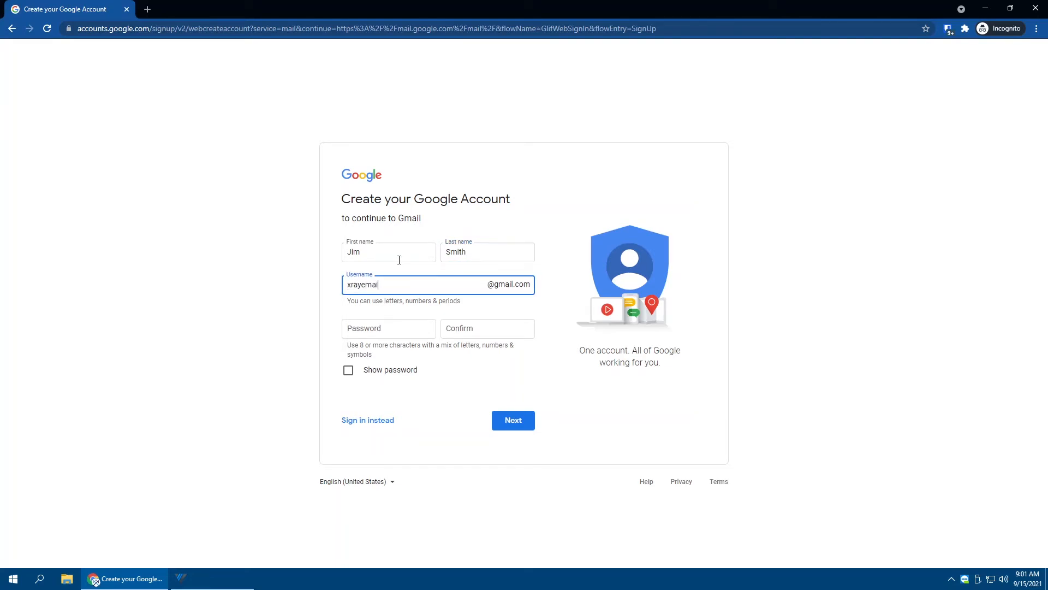
{"action": "key", "text": "Tab"}
- Enter and confirm the account password, then submit the signup form
{"action": "left_click", "coordinate": [374, 305]}
{"action": "left_click", "coordinate": [373, 325]}
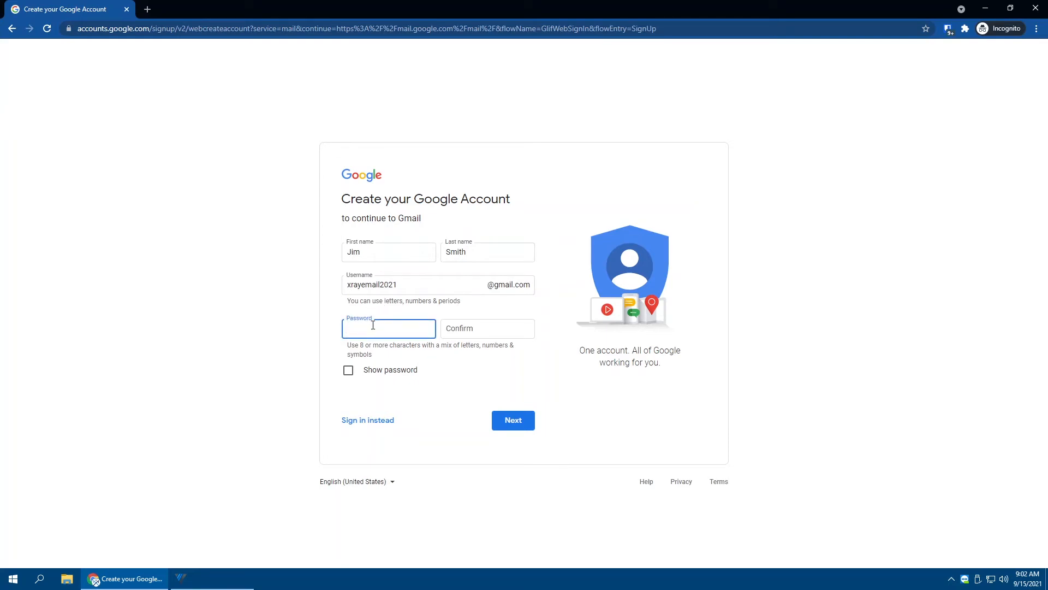
{"action": "type", "text": "•••••••••"}
{"action": "key", "text": "Tab"}
{"action": "type", "text": "••••••••"}
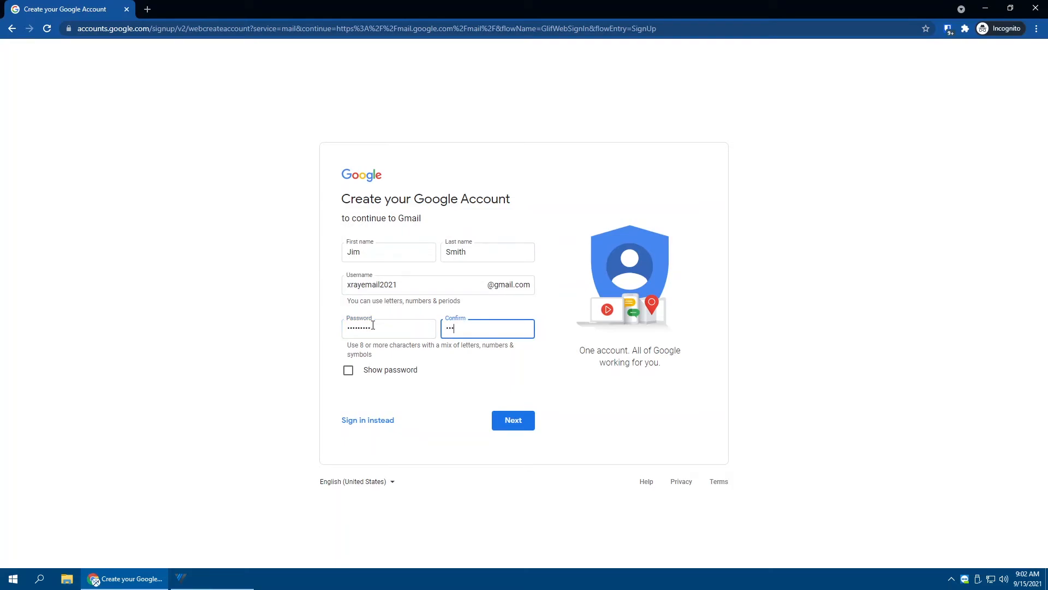
{"action": "type", "text": "•"}
{"action": "left_click", "coordinate": [512, 424]}
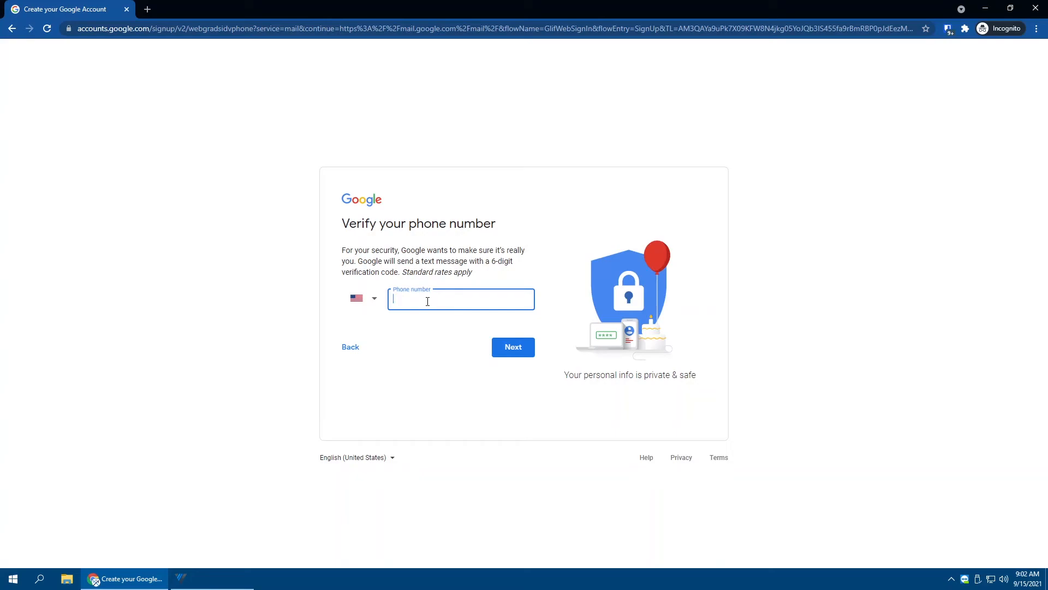
- Verify the account with a phone number and the texted verification code
{"action": "left_click", "coordinate": [514, 349]}
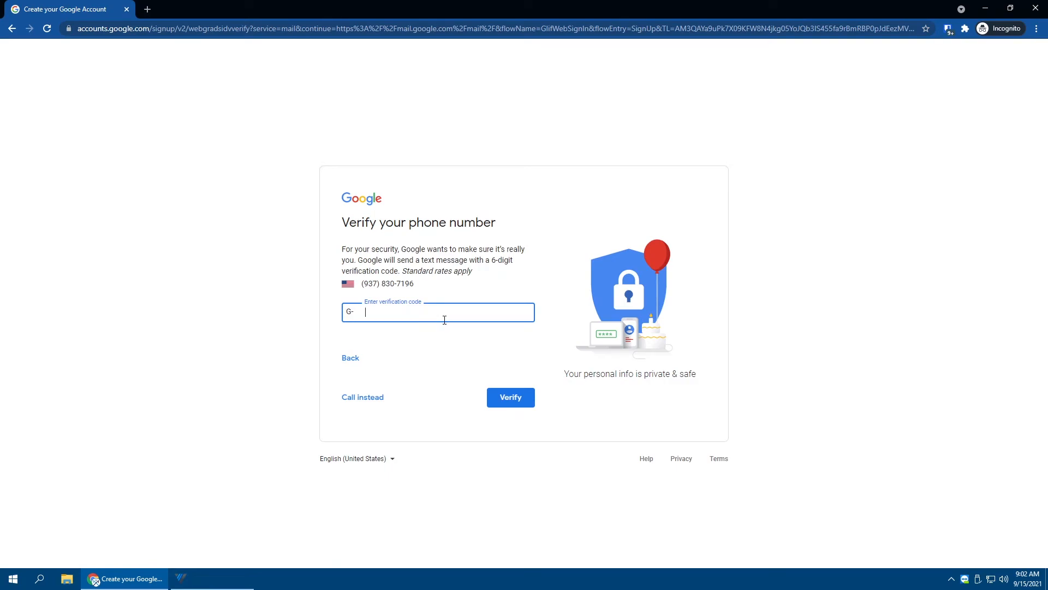
{"action": "key", "text": "Return"}
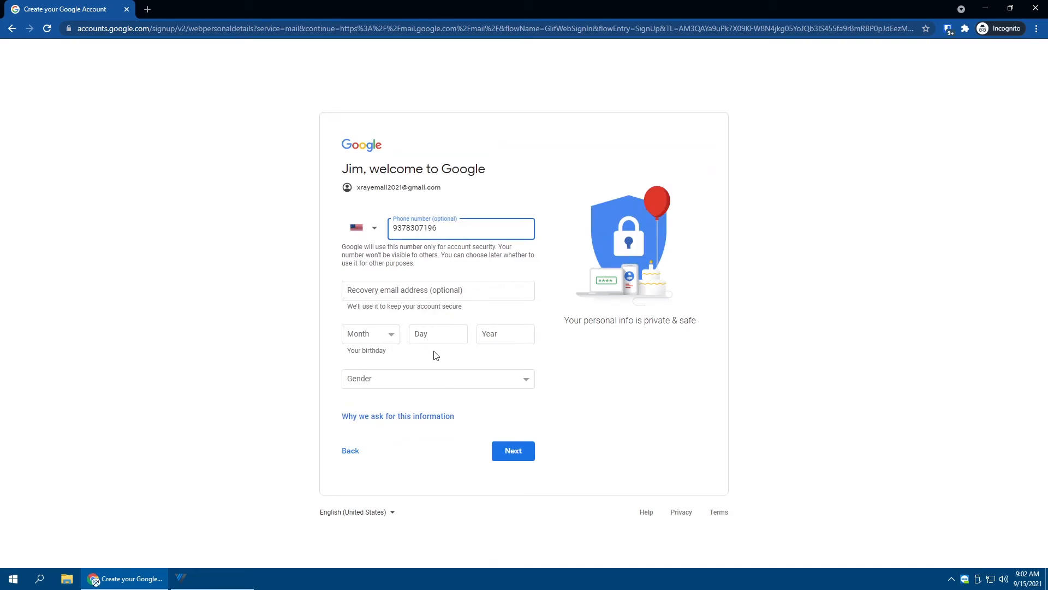
- Fill in the birth month, day and year
{"action": "left_click", "coordinate": [390, 338]}
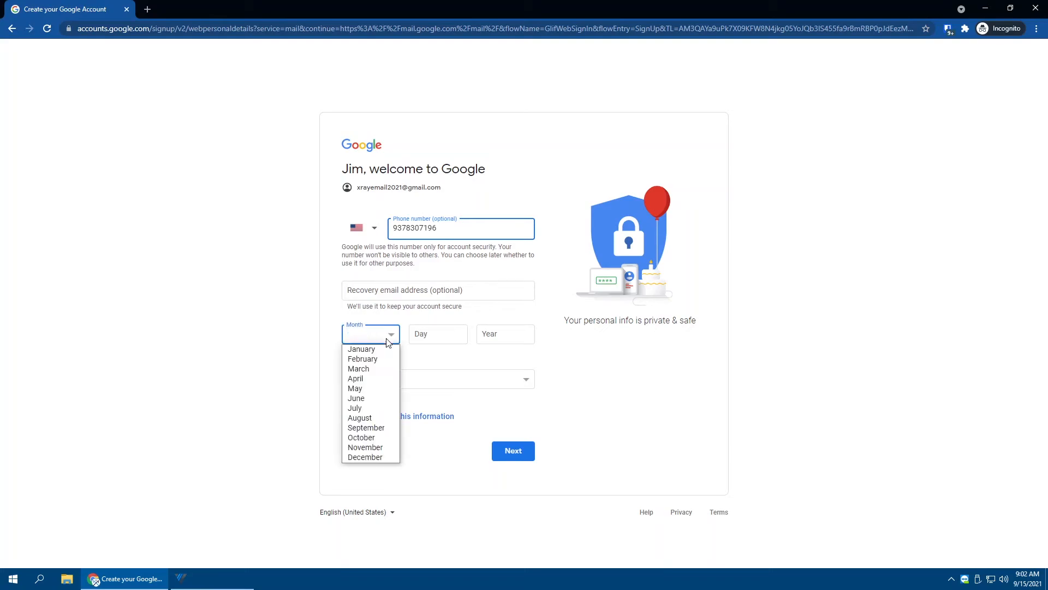
{"action": "left_click", "coordinate": [376, 428]}
{"action": "left_click", "coordinate": [423, 338]}
{"action": "type", "text": "11"}
{"action": "left_click", "coordinate": [512, 332]}
{"action": "type", "text": "12001"}
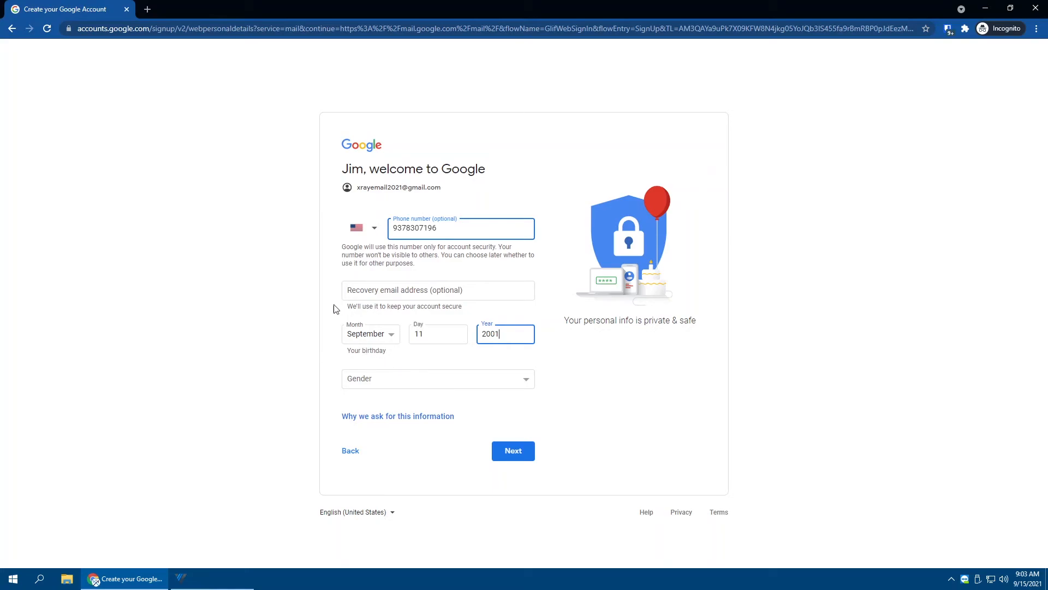
- Set gender to Rather not say, skip phone services and accept the terms
{"action": "left_click", "coordinate": [368, 389]}
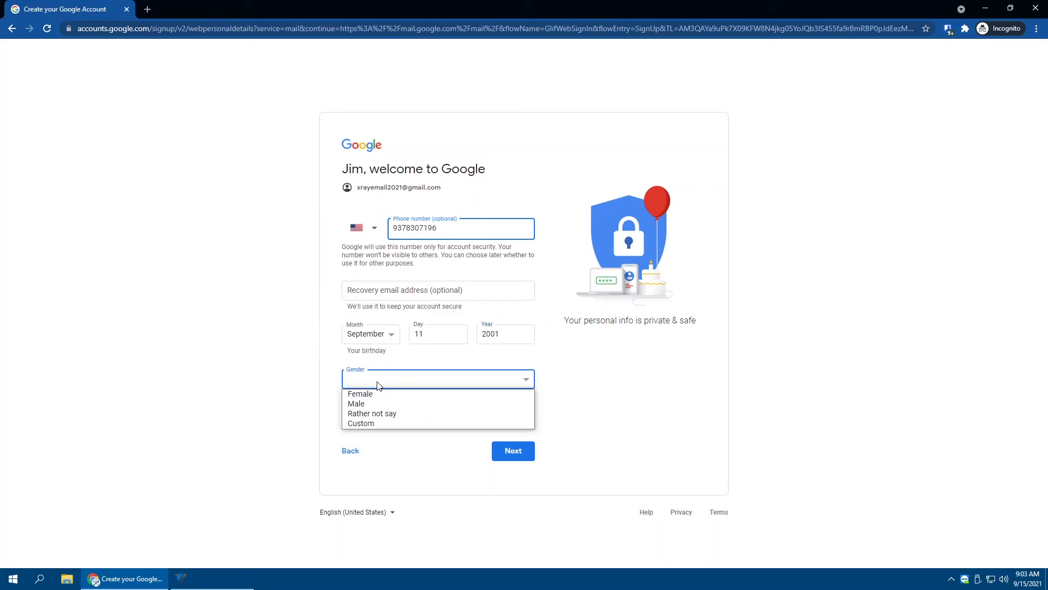
{"action": "left_click", "coordinate": [388, 416]}
{"action": "left_click", "coordinate": [516, 450]}
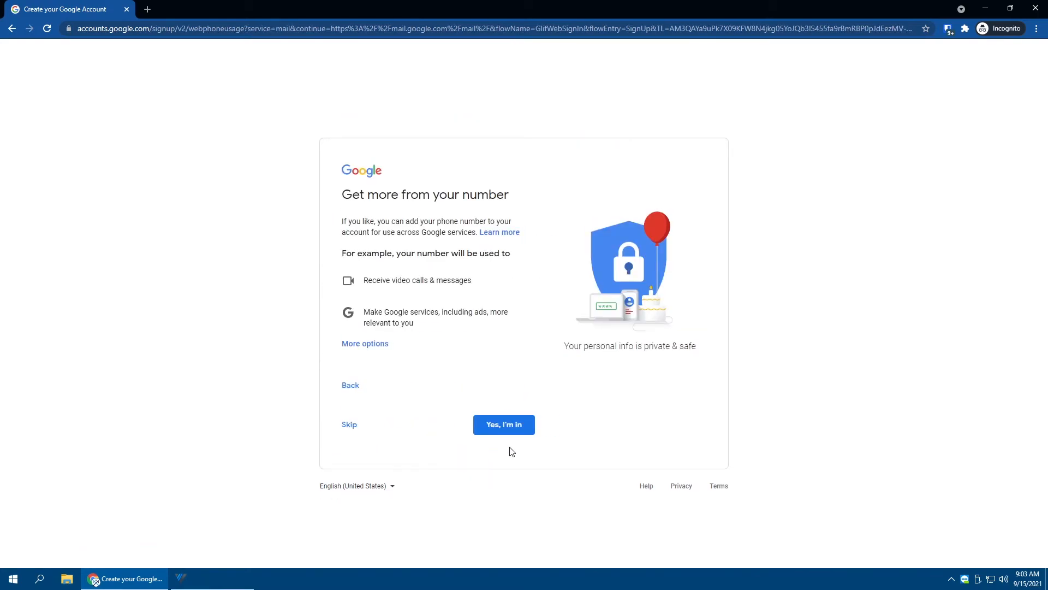
{"action": "left_click", "coordinate": [351, 427]}
{"action": "scroll", "coordinate": [399, 338], "scroll_direction": "down", "scroll_amount": 10}
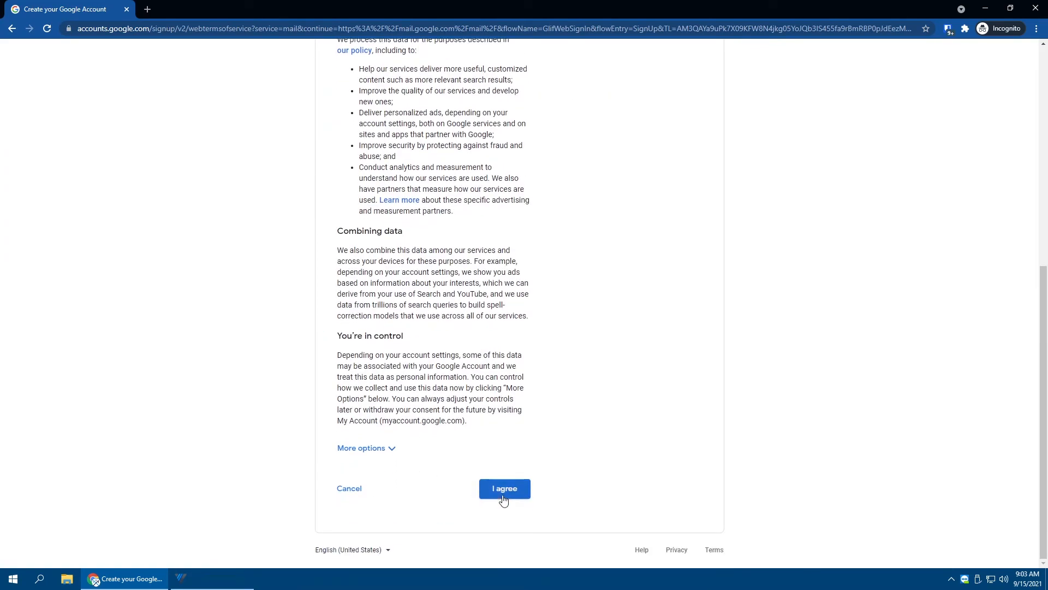
{"action": "left_click", "coordinate": [501, 495]}
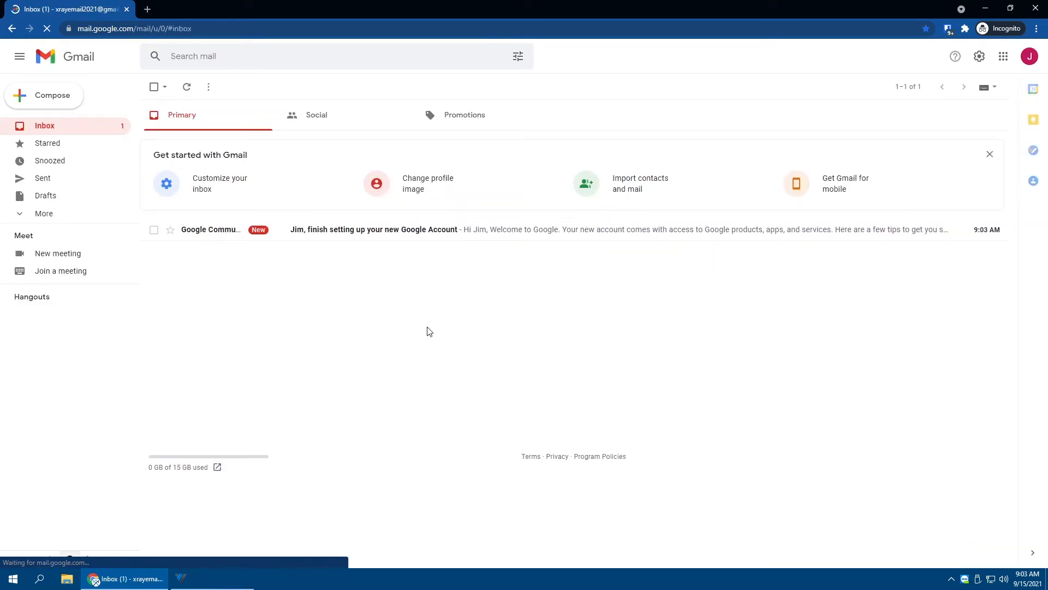
- Dismiss the Get started card and delete the welcome email
{"action": "left_click", "coordinate": [989, 155]}
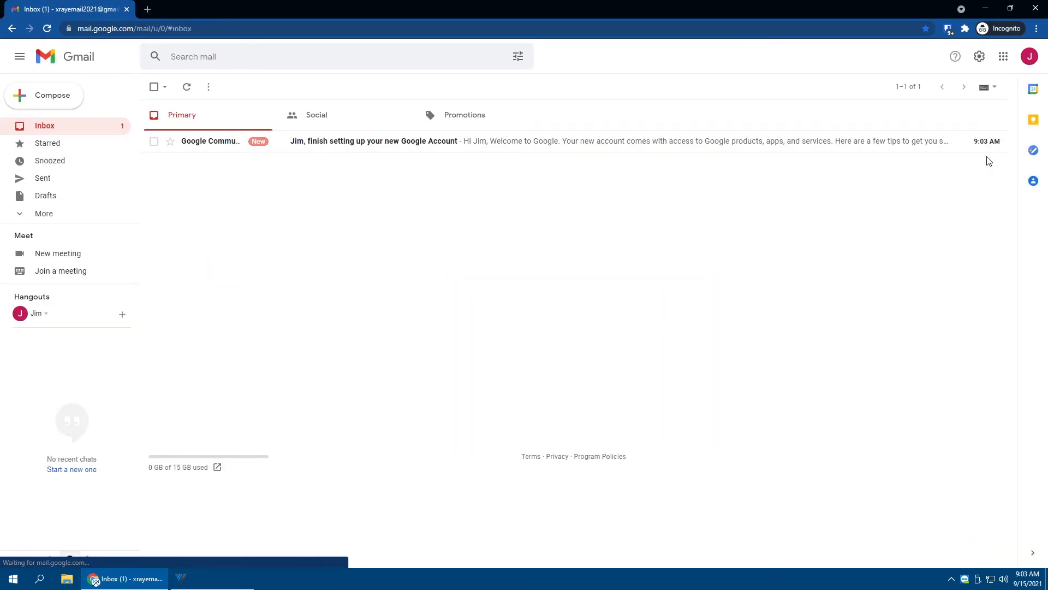
{"action": "left_click", "coordinate": [154, 141]}
{"action": "left_click", "coordinate": [235, 87]}
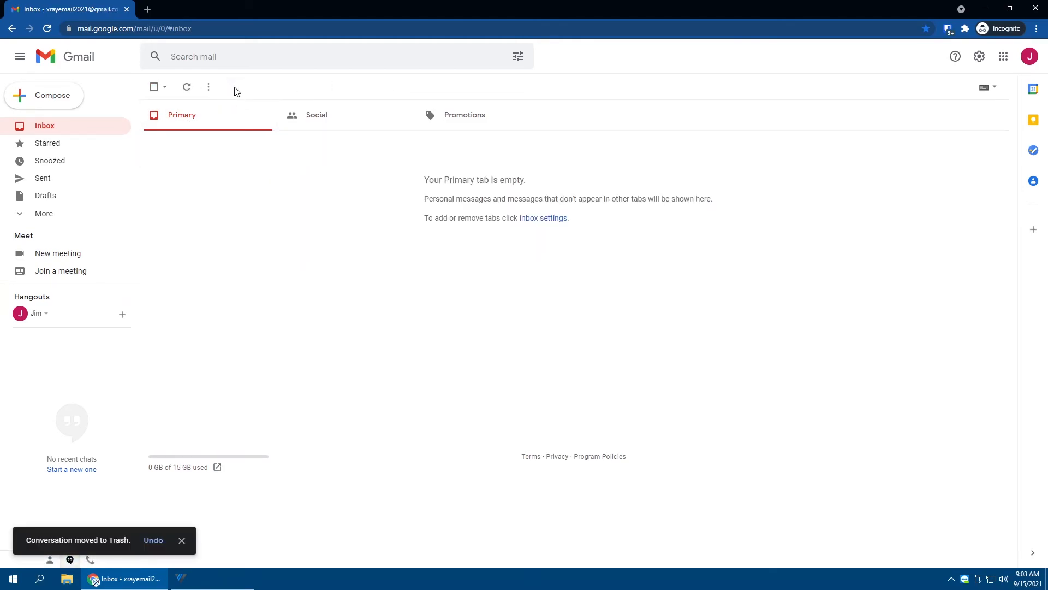
- Copy the account's e-mail address into Voyance's Login field and select the From field
{"action": "left_click", "coordinate": [1029, 56]}
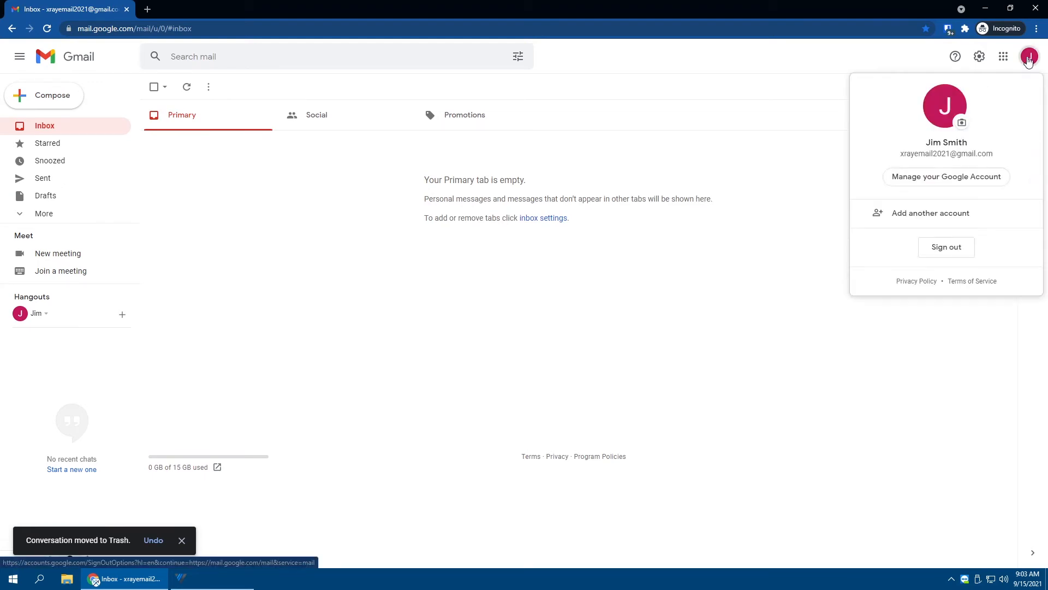
{"action": "triple_click", "coordinate": [934, 154]}
{"action": "right_click", "coordinate": [933, 157]}
{"action": "left_click", "coordinate": [930, 164]}
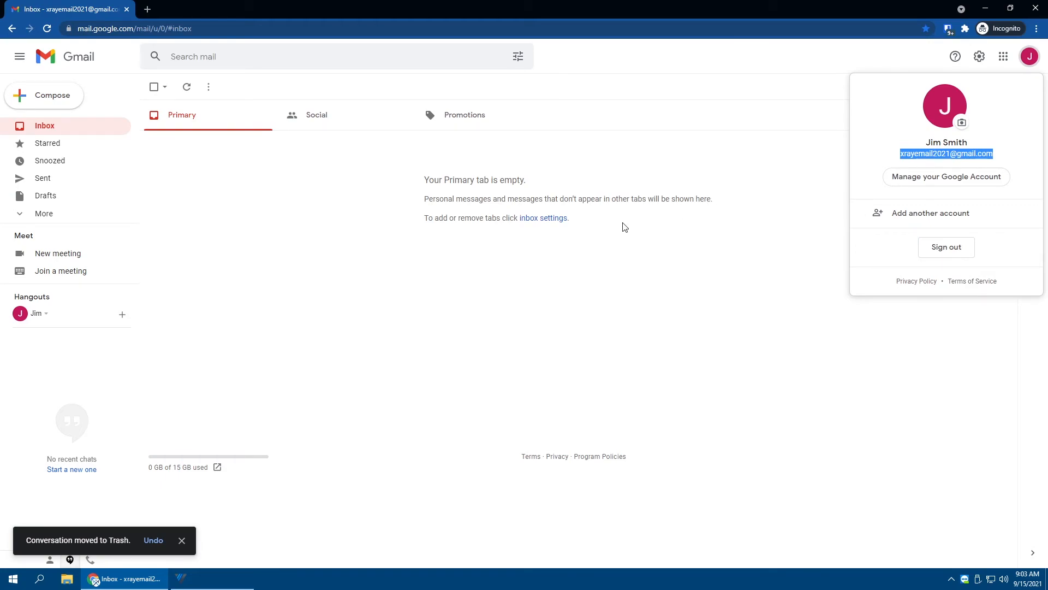
{"action": "left_click", "coordinate": [213, 578]}
{"action": "left_click_drag", "start_coordinate": [413, 254], "coordinate": [251, 248]}
{"action": "key", "text": "ctrl+v"}
{"action": "left_click_drag", "start_coordinate": [453, 302], "coordinate": [254, 291]}
- Paste the account address into From and replace the password
{"action": "key", "text": "ctrl+v"}
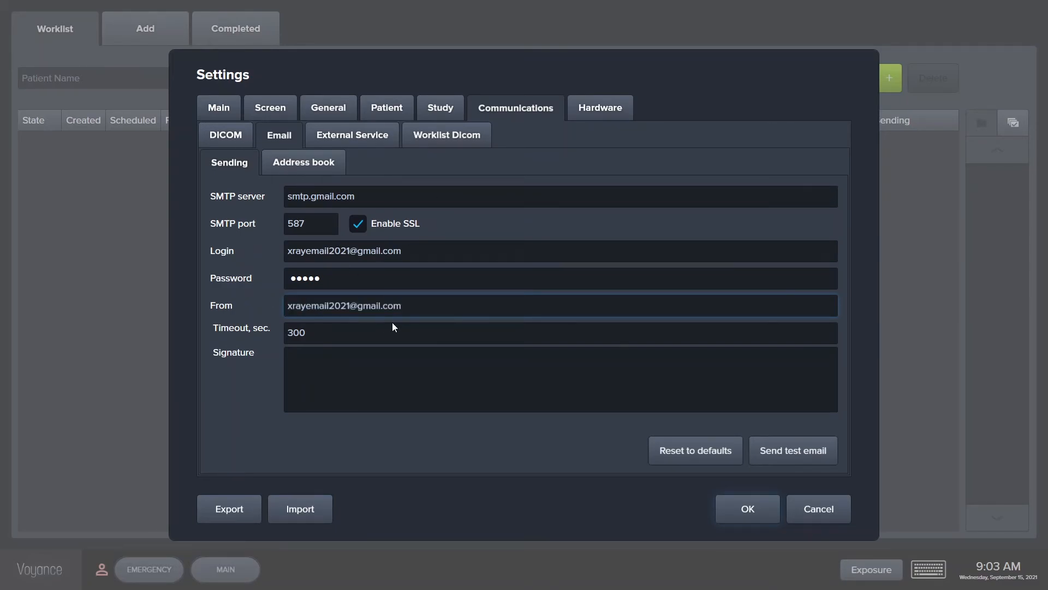
{"action": "left_click_drag", "start_coordinate": [350, 280], "coordinate": [254, 267]}
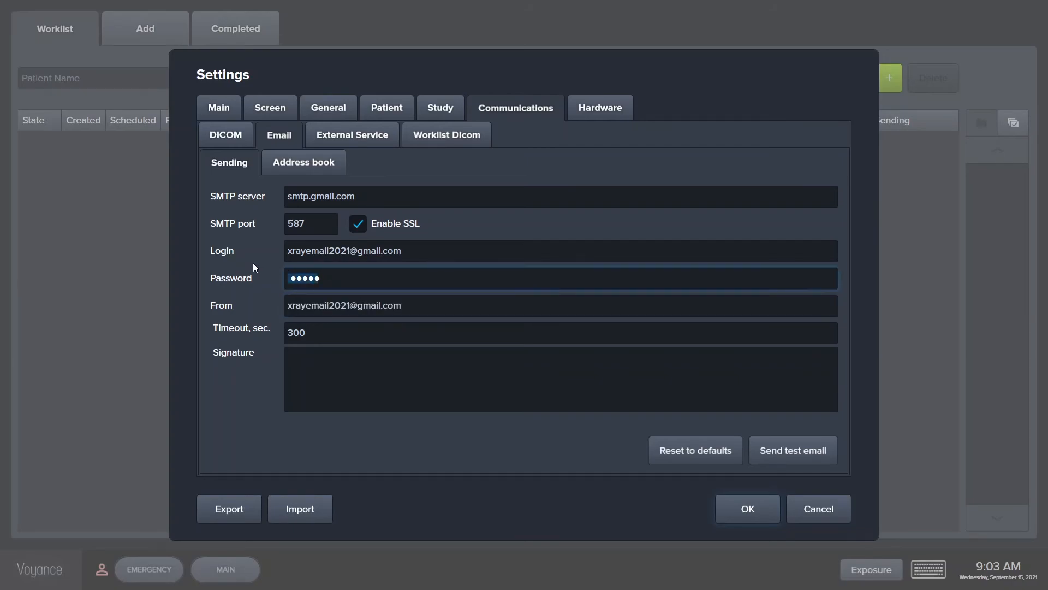
{"action": "type", "text": "*********"}
- Send a test email, dismiss the authentication error and return to Gmail
{"action": "left_click", "coordinate": [798, 449]}
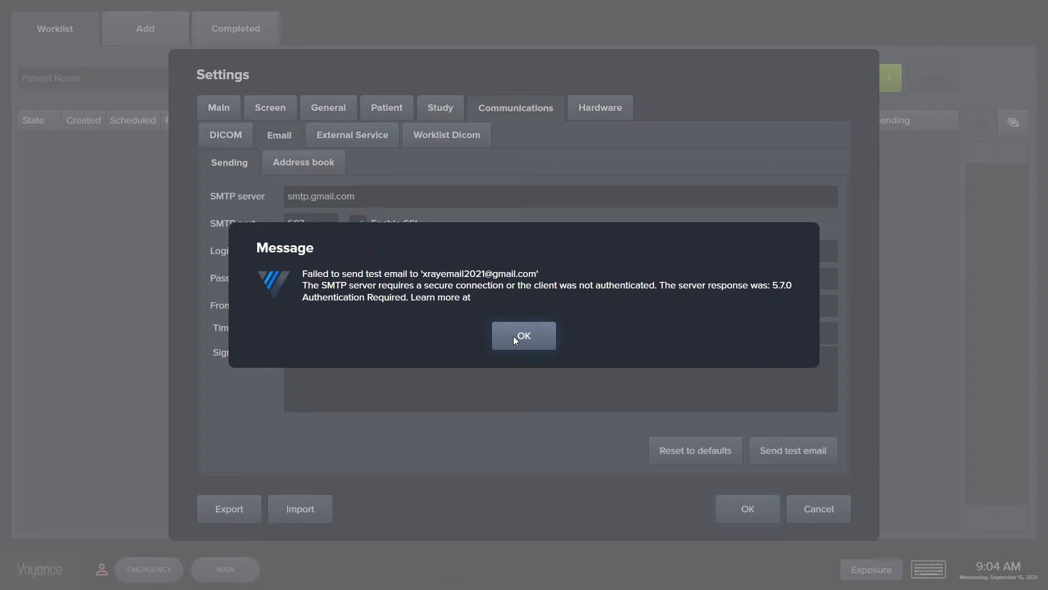
{"action": "left_click", "coordinate": [513, 335]}
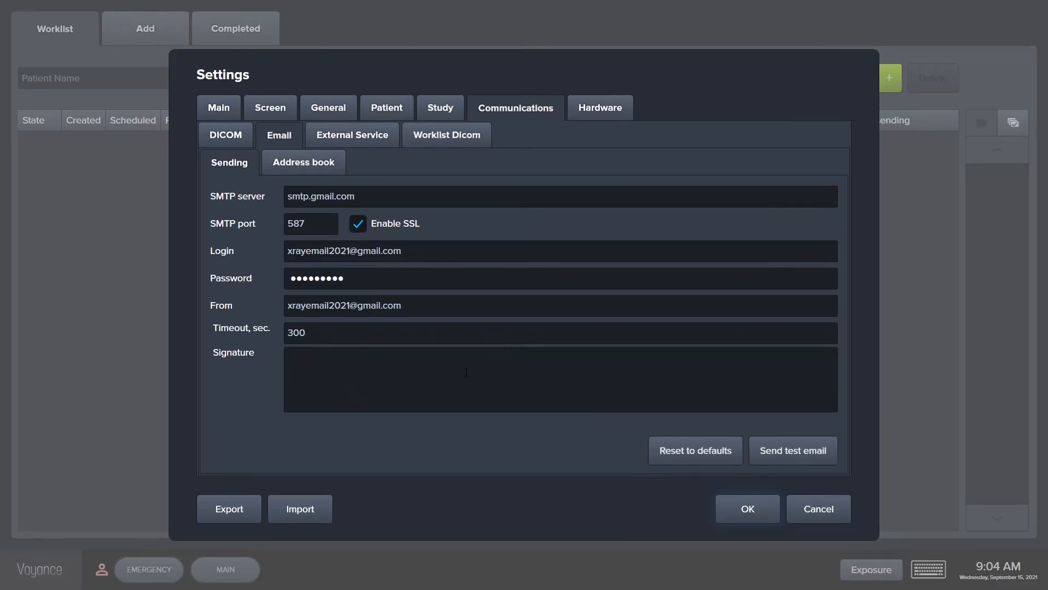
{"action": "key", "text": "alt+Tab"}
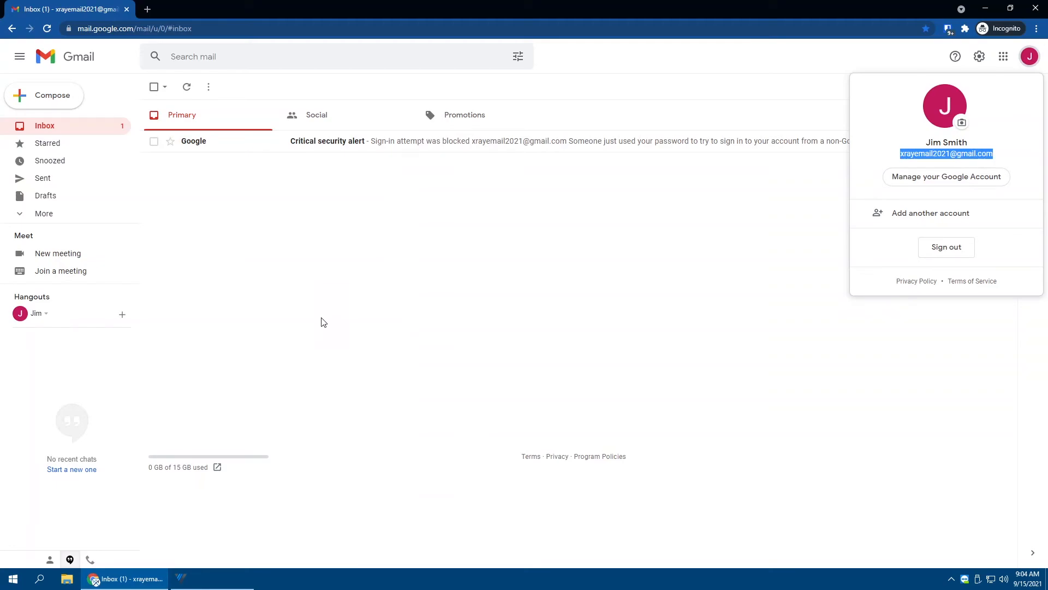
- Load myaccount.google.com/lesssecureapps and switch less secure app access ON
{"action": "left_click", "coordinate": [140, 29]}
{"action": "key", "text": "ctrl+v"}
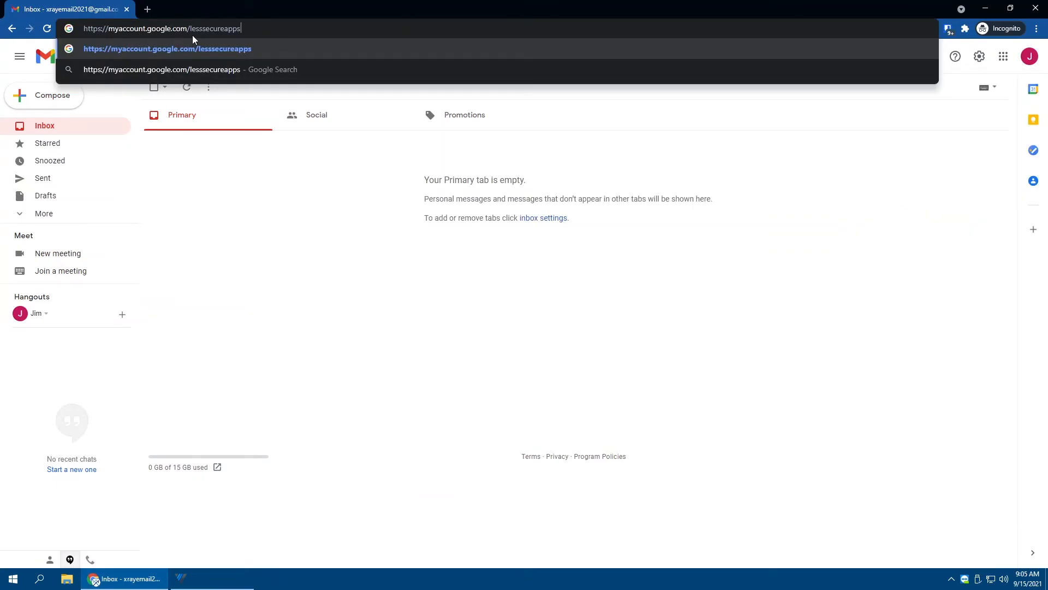
{"action": "key", "text": "Return"}
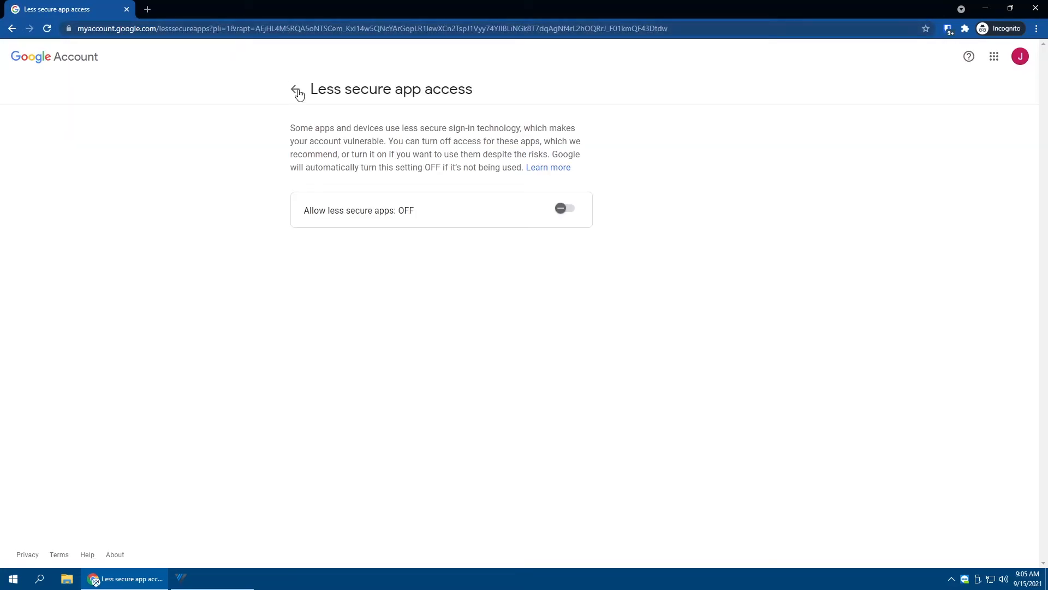
{"action": "left_click", "coordinate": [569, 214]}
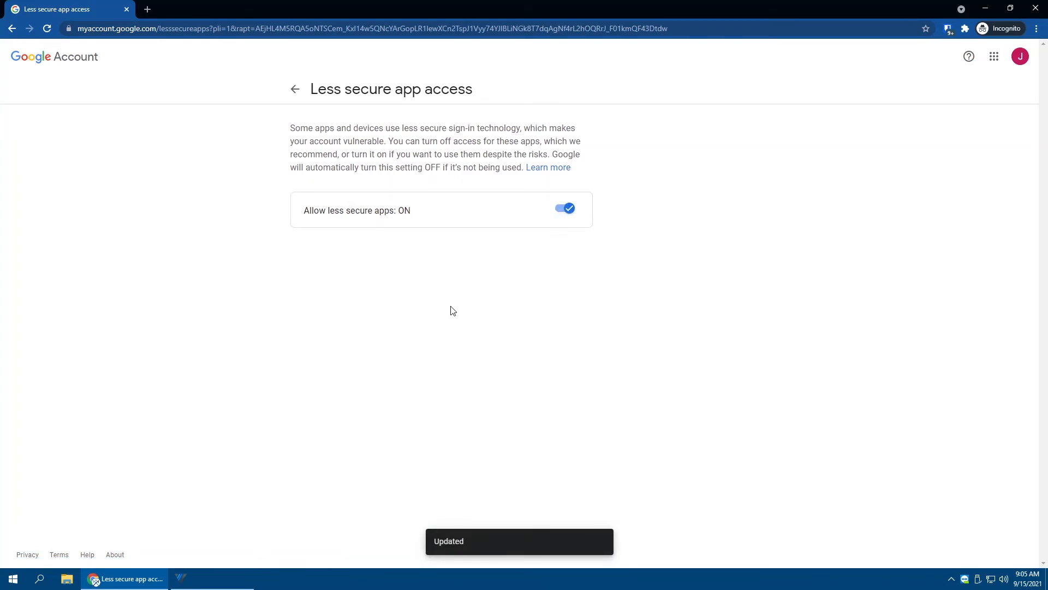
- Resend Voyance's test email, confirm the success message, and go back to the browser
{"action": "left_click", "coordinate": [180, 579]}
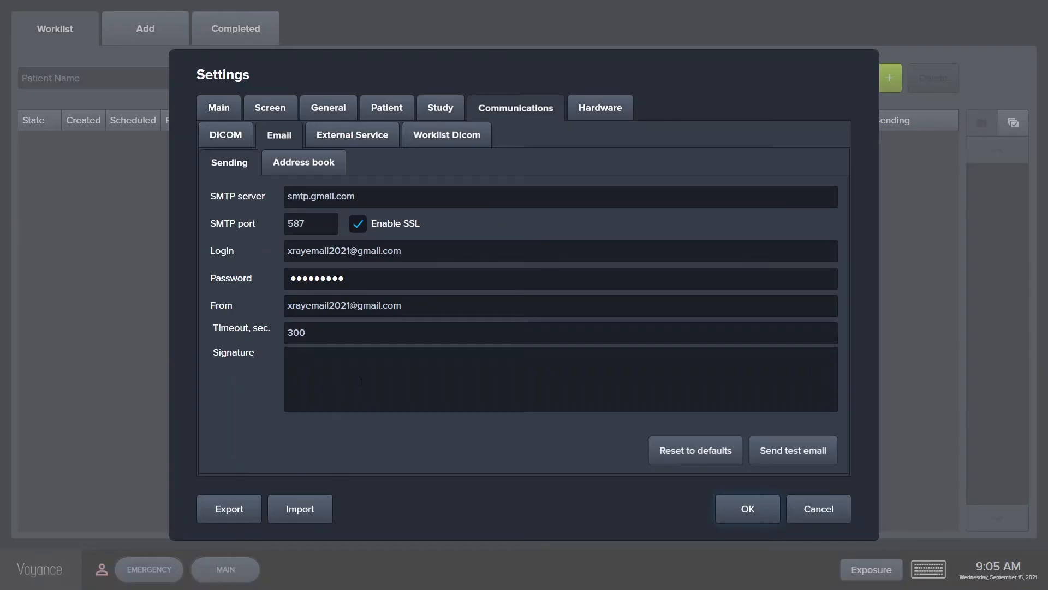
{"action": "left_click", "coordinate": [790, 454]}
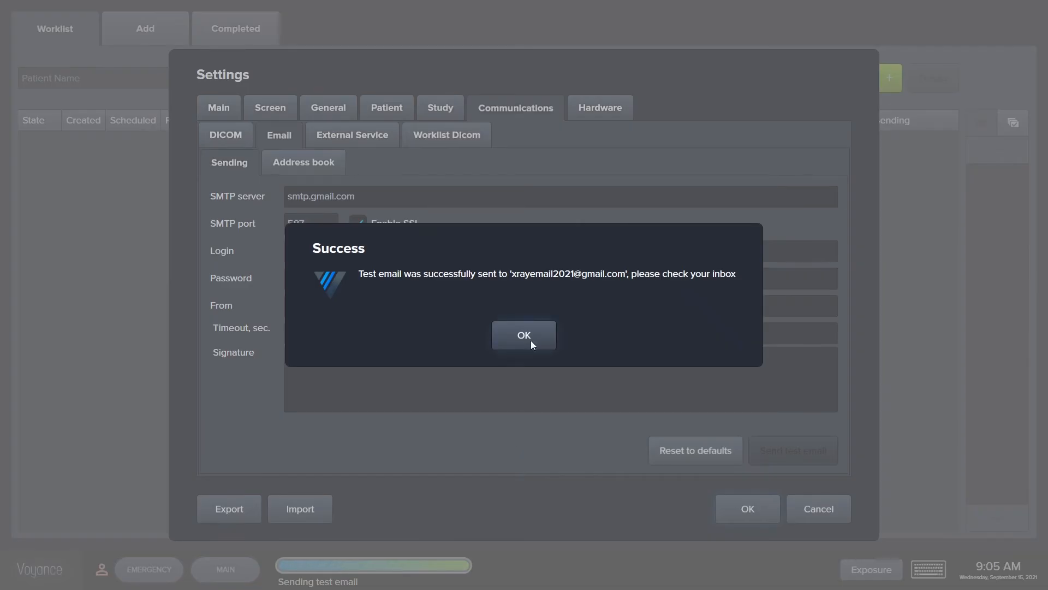
{"action": "left_click", "coordinate": [535, 326]}
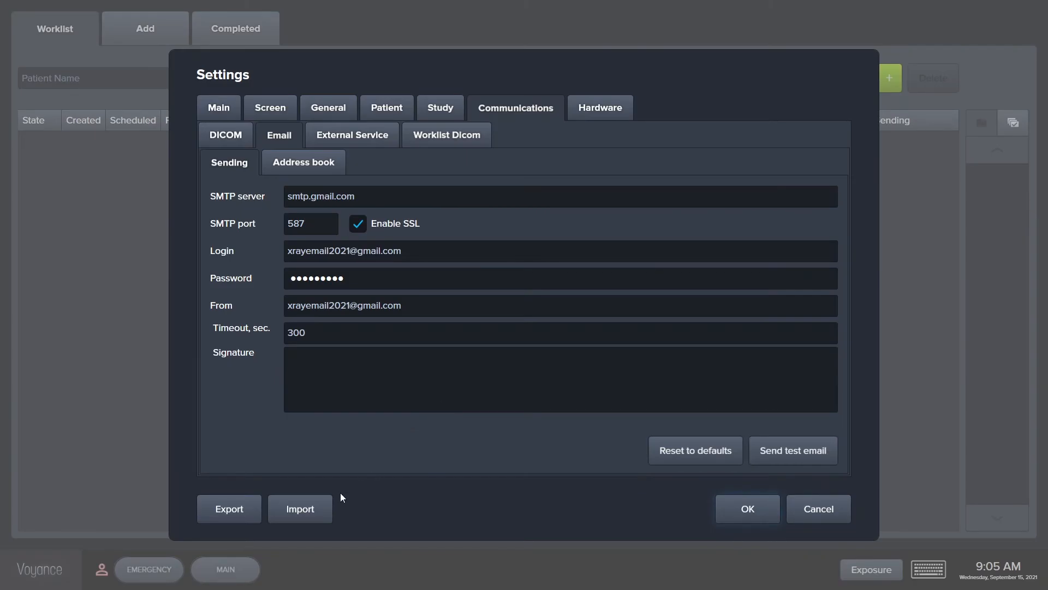
{"action": "key", "text": "alt+Tab"}
- Open 'Test email from Voyance' in the Gmail inbox and check the 'Congratulations' confirmation text
{"action": "left_click", "coordinate": [12, 29]}
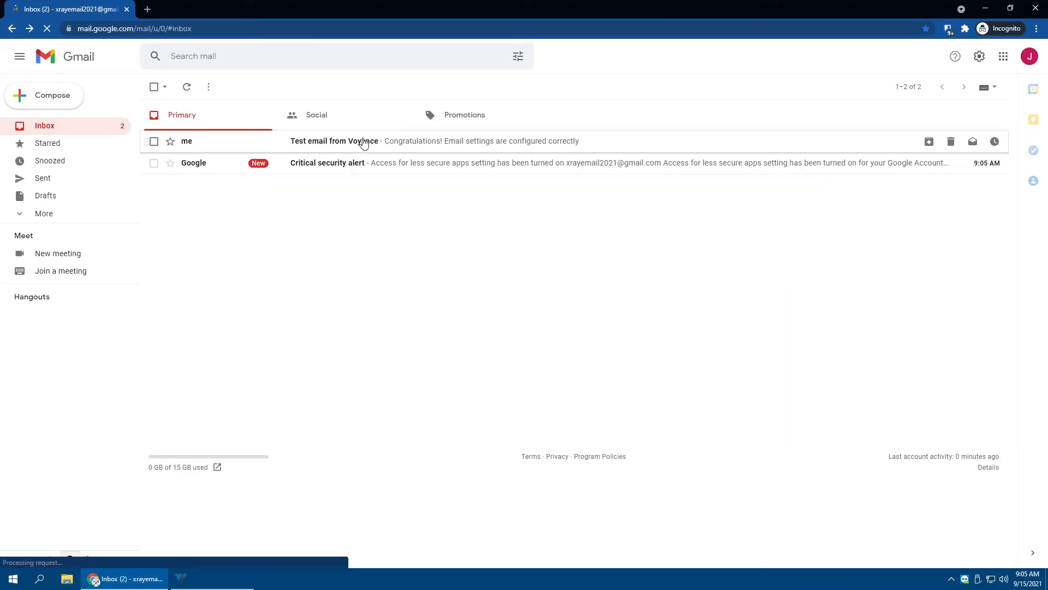
{"action": "left_click", "coordinate": [366, 143]}
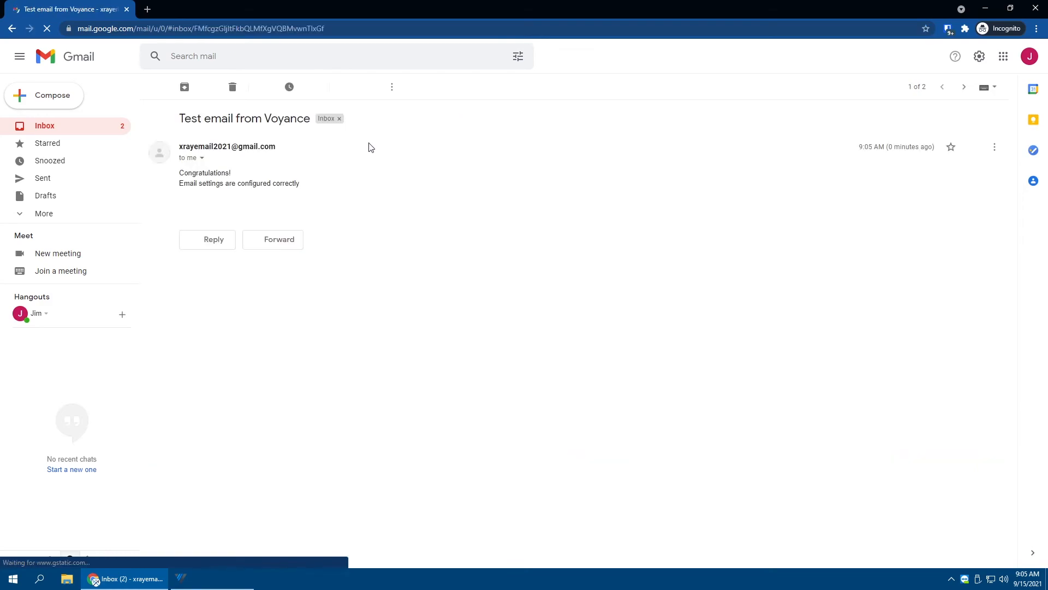
{"action": "double_click", "coordinate": [202, 175]}
{"action": "left_click", "coordinate": [208, 181]}
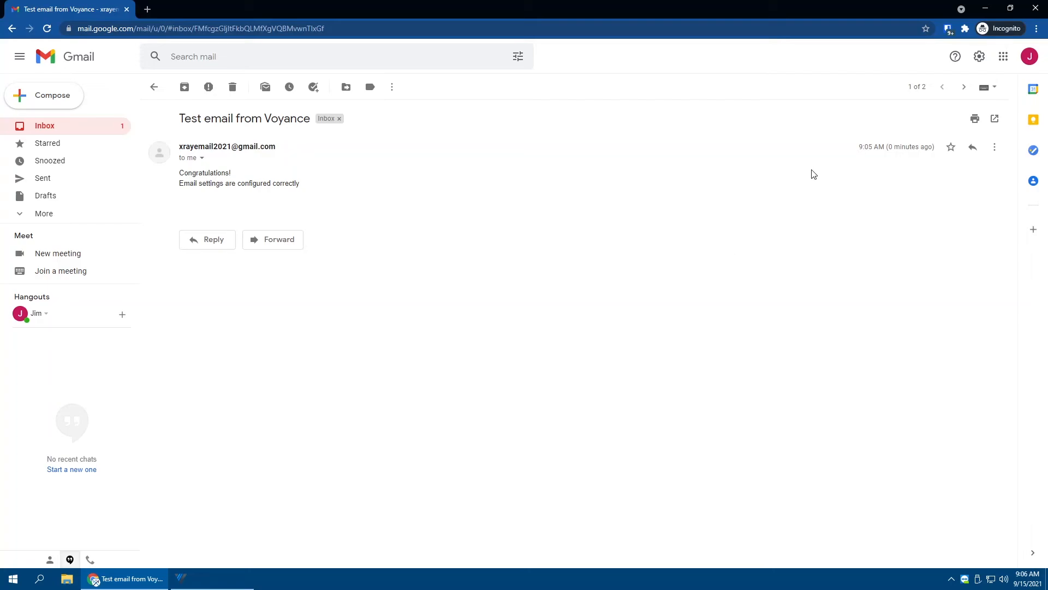
- Start 2-Step Verification enrollment from Google Account Security, confirming the account password
{"action": "left_click", "coordinate": [1005, 60]}
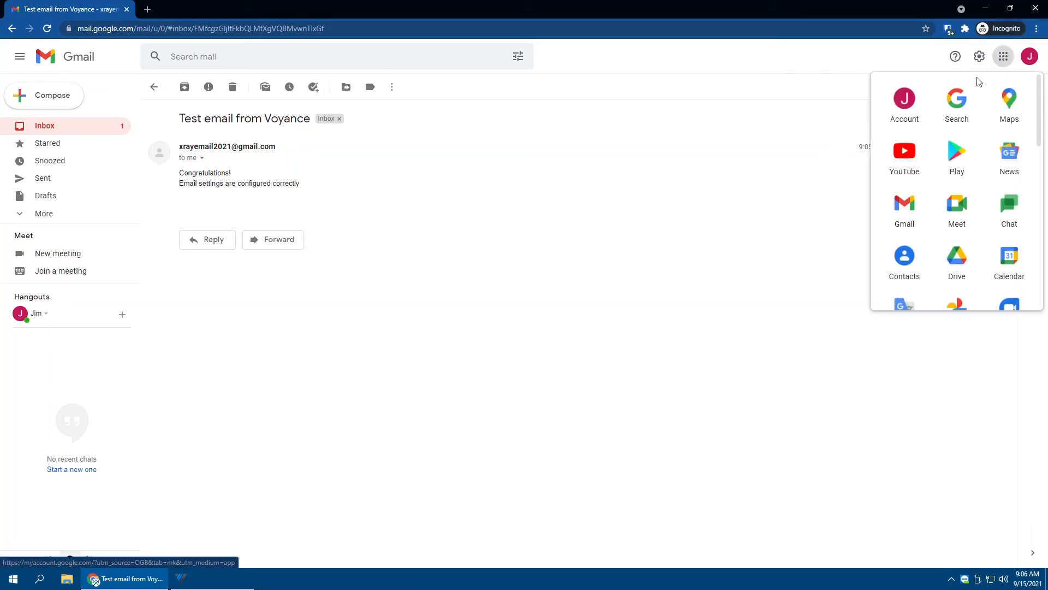
{"action": "left_click", "coordinate": [922, 103]}
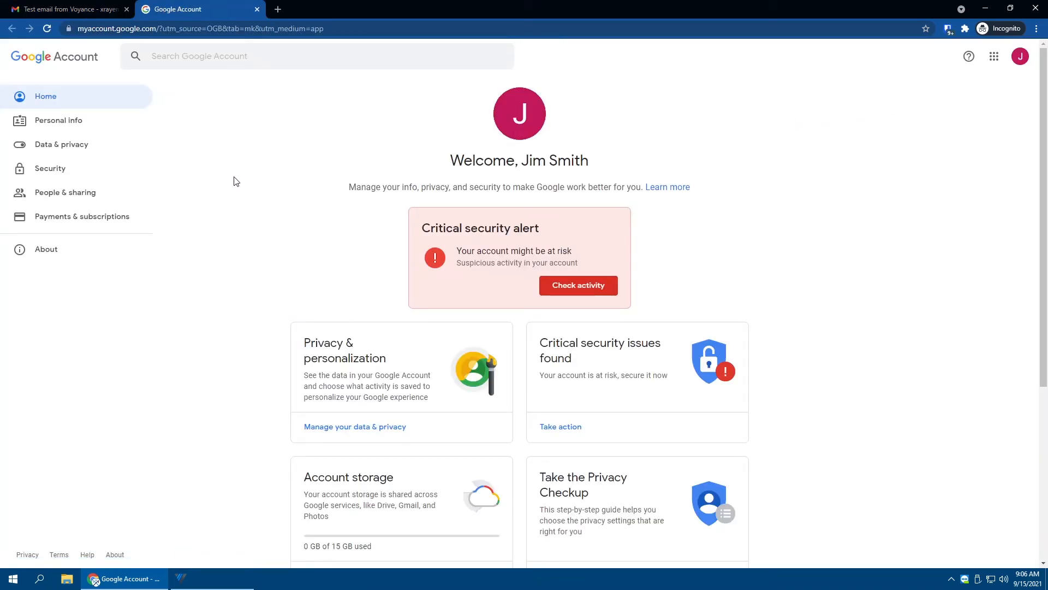
{"action": "left_click", "coordinate": [78, 174]}
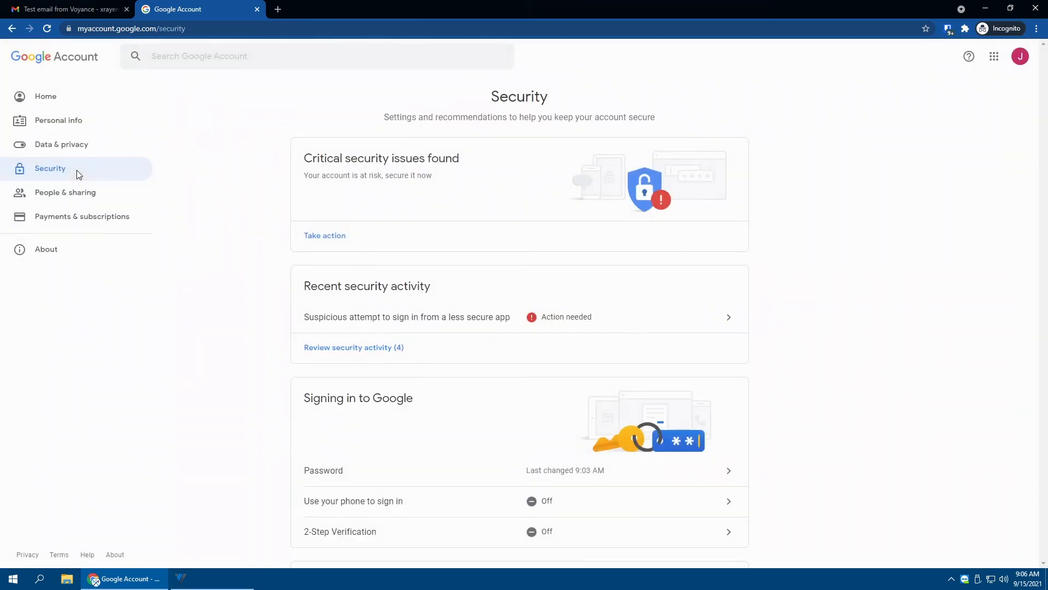
{"action": "scroll", "coordinate": [379, 222], "scroll_direction": "down", "scroll_amount": 5}
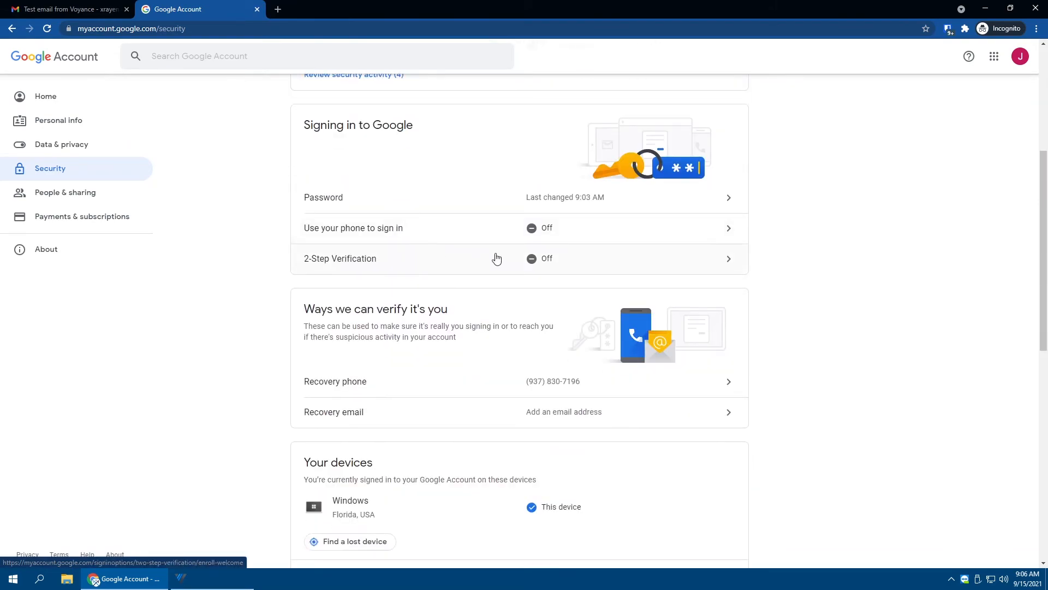
{"action": "left_click", "coordinate": [507, 257]}
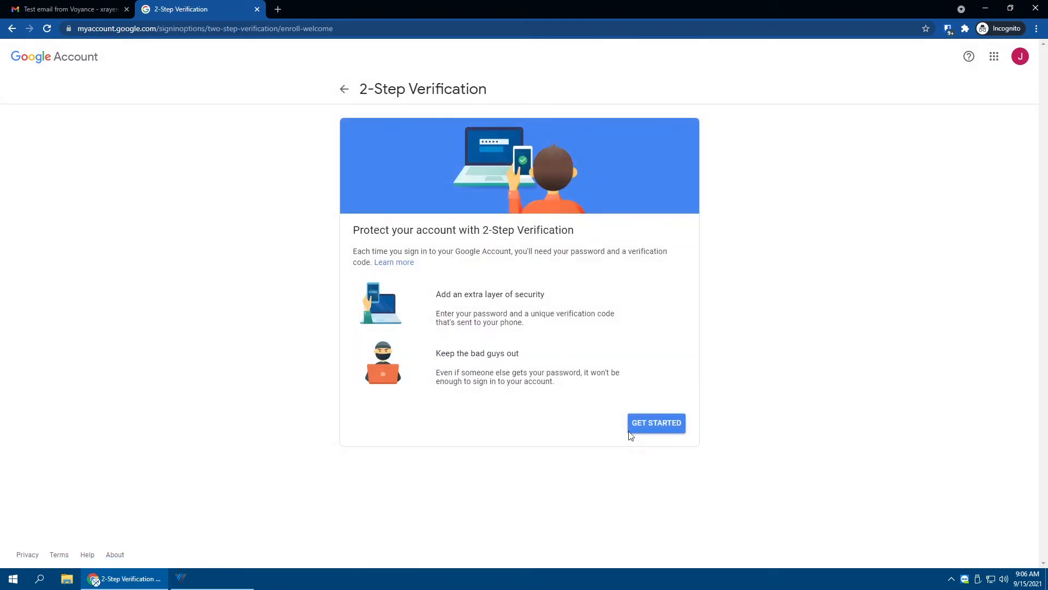
{"action": "left_click", "coordinate": [649, 421]}
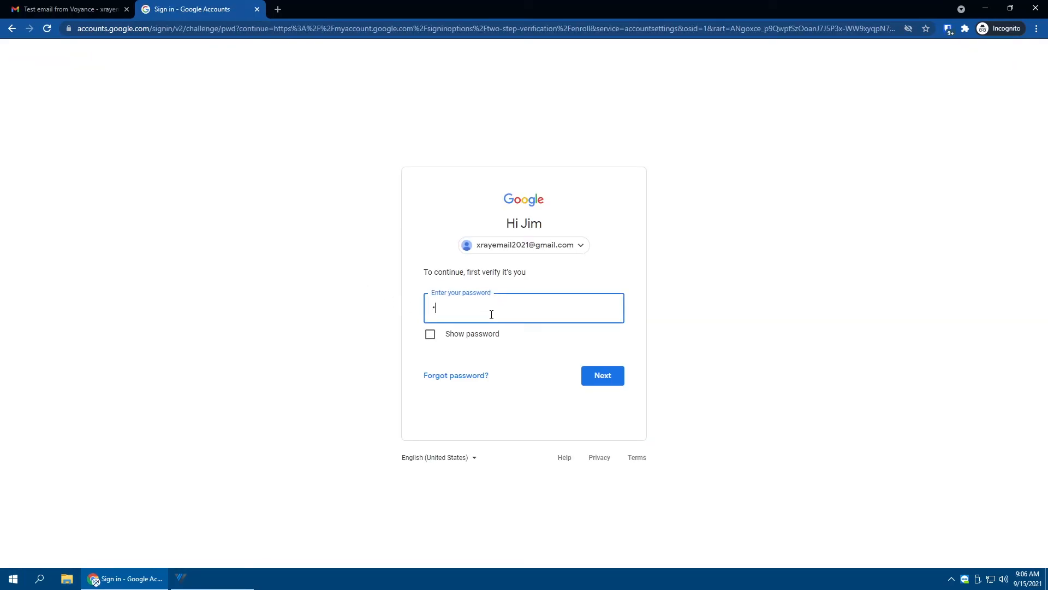
{"action": "key", "text": "Return"}
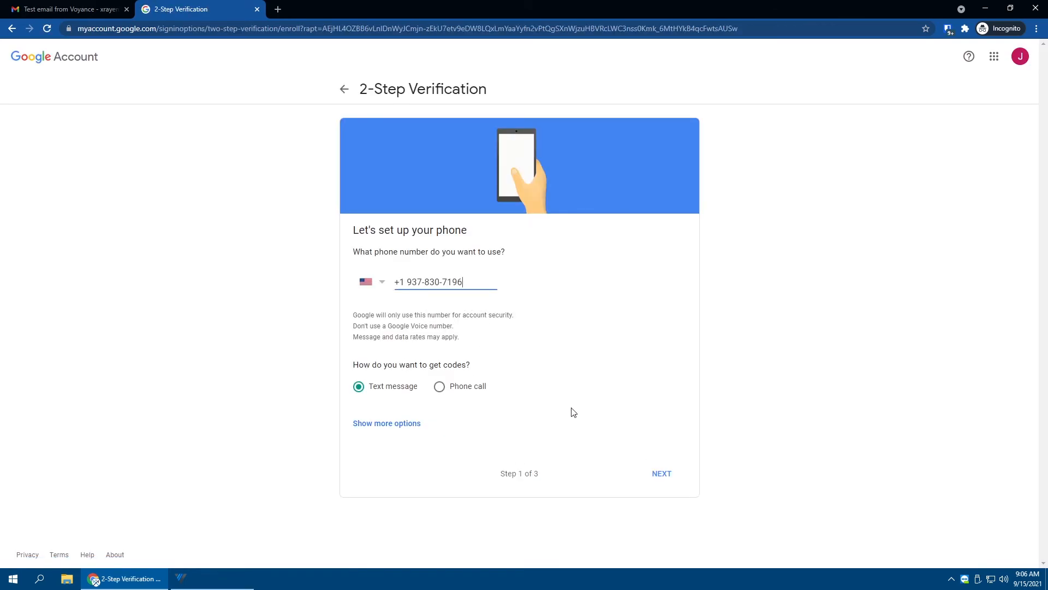
- Verify the phone number with the texted code and turn 2-Step Verification on
{"action": "left_click", "coordinate": [661, 478]}
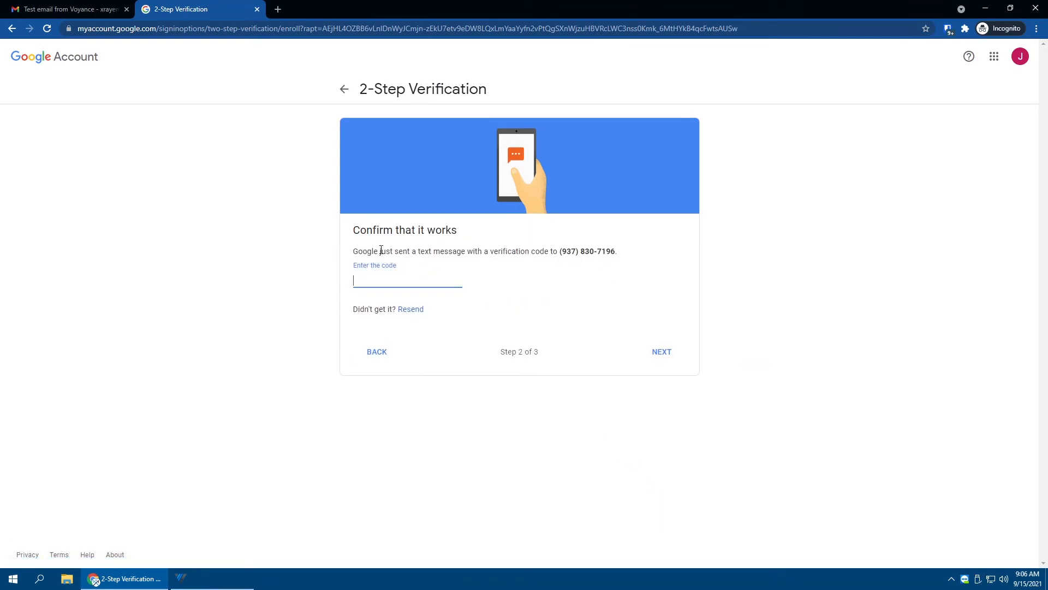
{"action": "key", "text": "Return"}
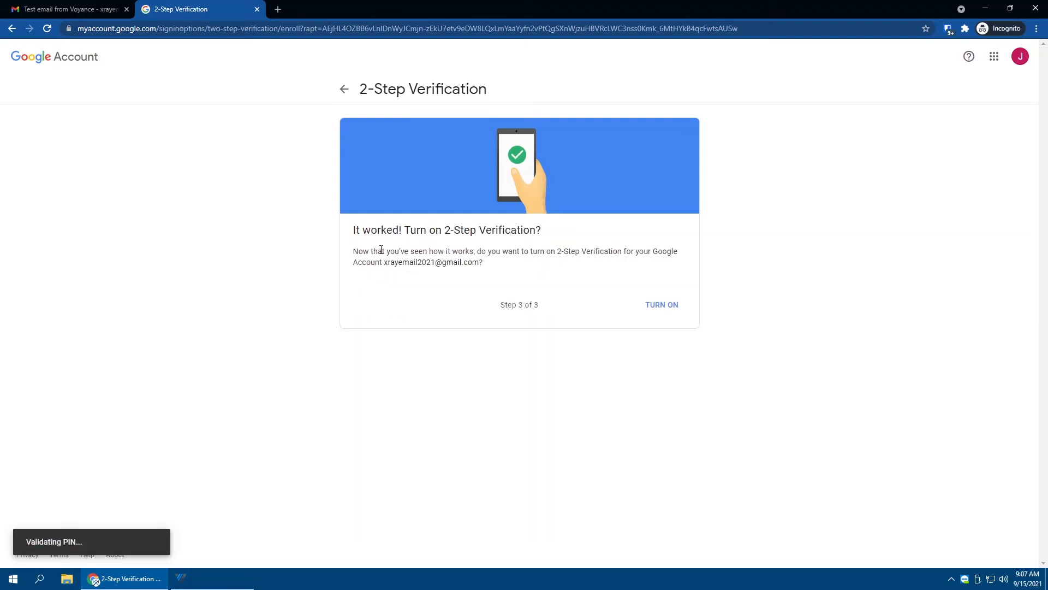
{"action": "left_click", "coordinate": [675, 305]}
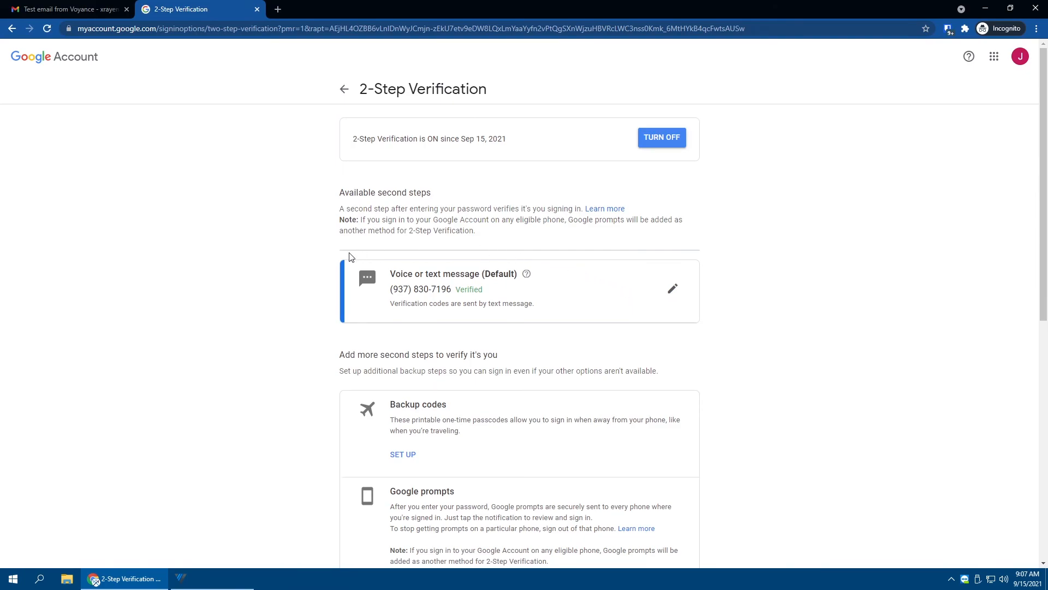
{"action": "scroll", "coordinate": [350, 257], "scroll_direction": "down", "scroll_amount": 8}
{"action": "scroll", "coordinate": [349, 257], "scroll_direction": "up", "scroll_amount": 6}
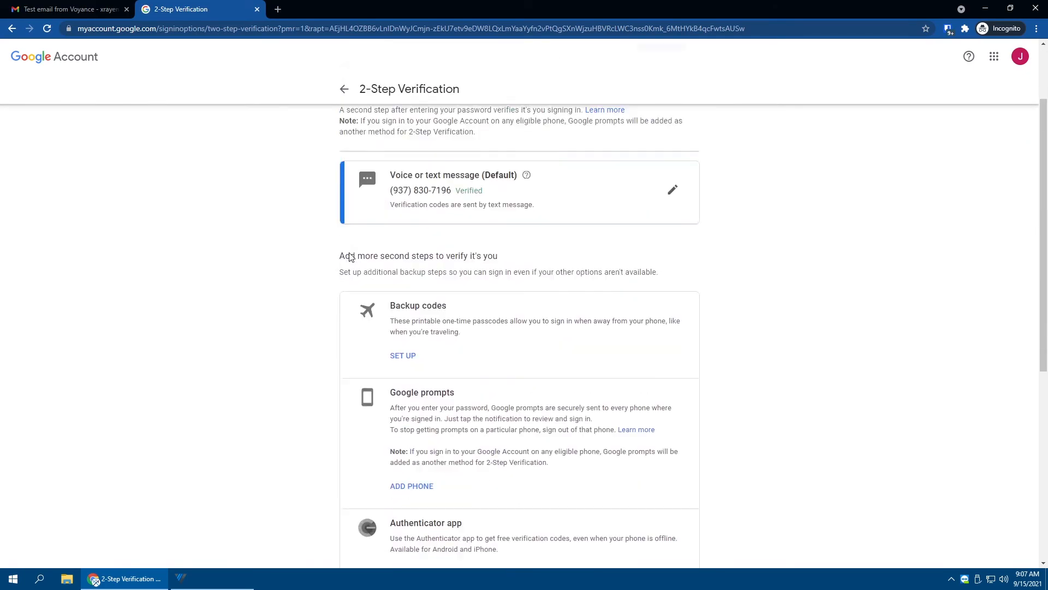
{"action": "scroll", "coordinate": [350, 257], "scroll_direction": "up", "scroll_amount": 3}
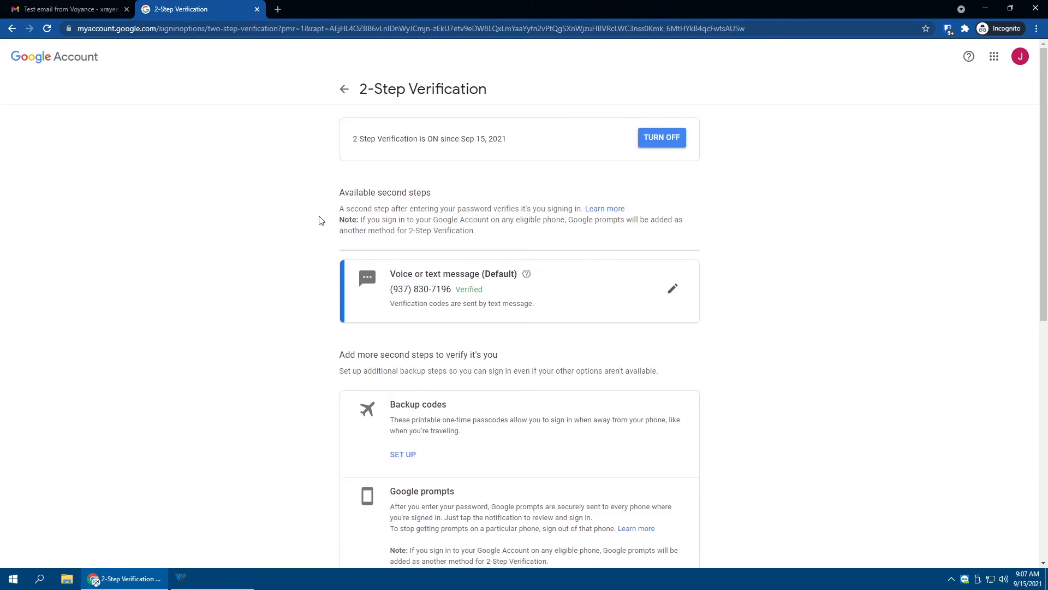
- Open App passwords under Google Account Security, re-entering the account password
{"action": "left_click", "coordinate": [994, 57]}
{"action": "left_click", "coordinate": [901, 98]}
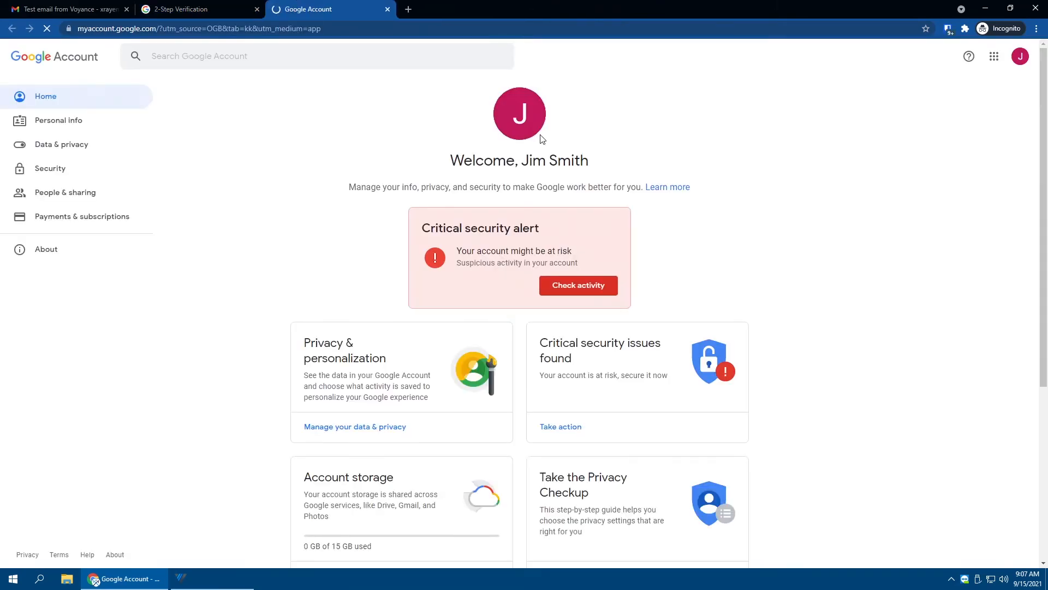
{"action": "left_click", "coordinate": [68, 168]}
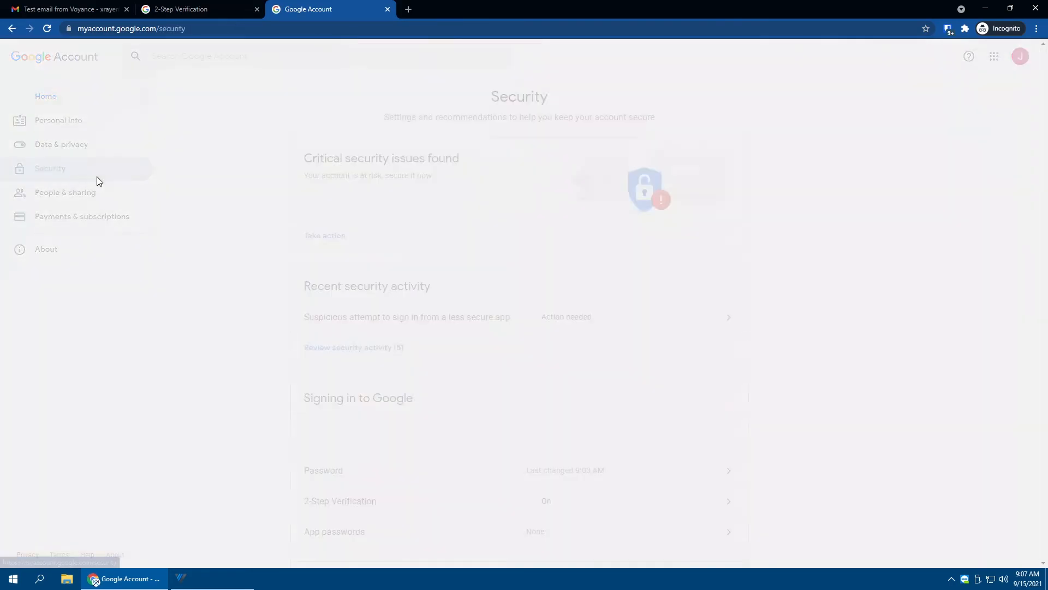
{"action": "scroll", "coordinate": [355, 294], "scroll_direction": "down", "scroll_amount": 4}
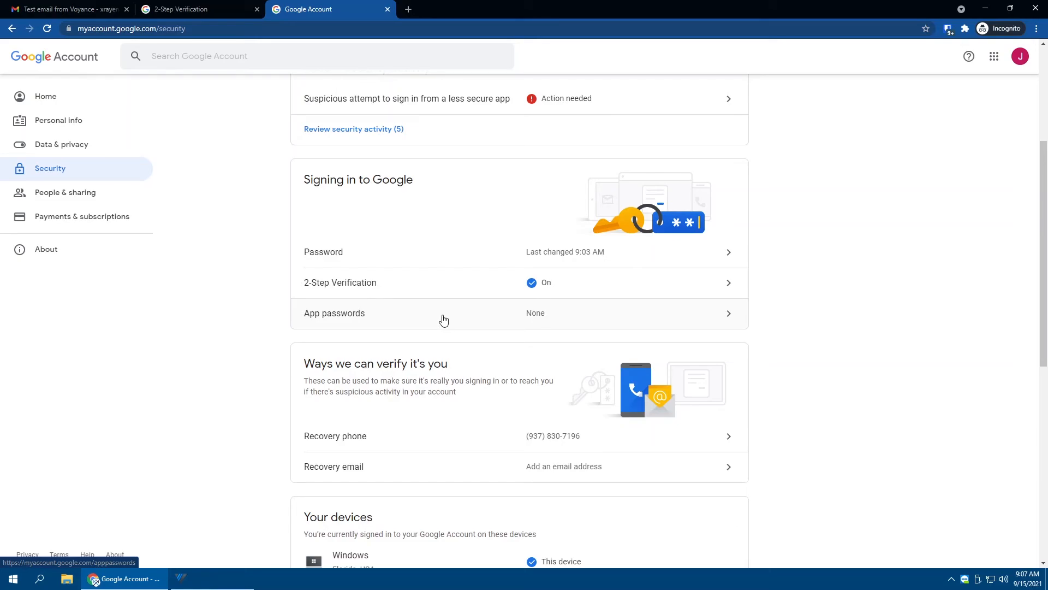
{"action": "left_click", "coordinate": [398, 317]}
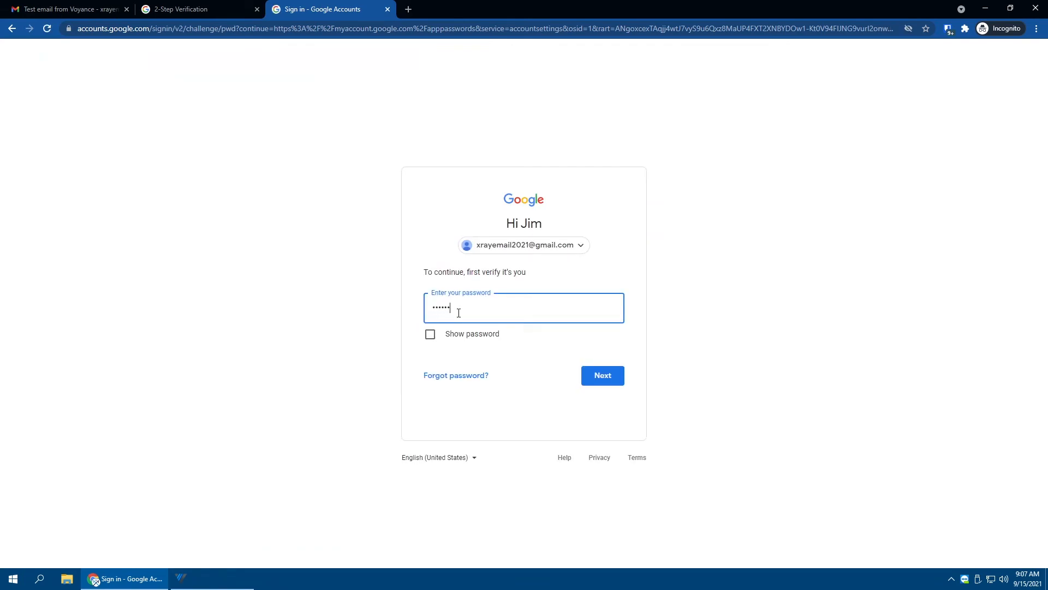
{"action": "key", "text": "Return"}
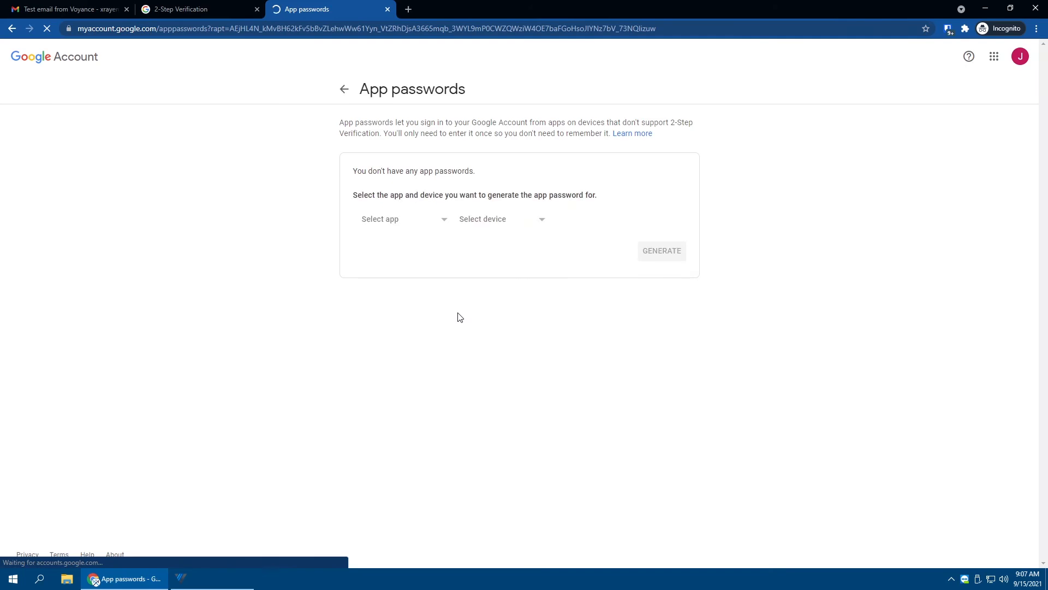
- Generate a custom-named app password 'Voyance' and copy the 16-character code
{"action": "left_click", "coordinate": [407, 227]}
{"action": "left_click", "coordinate": [399, 318]}
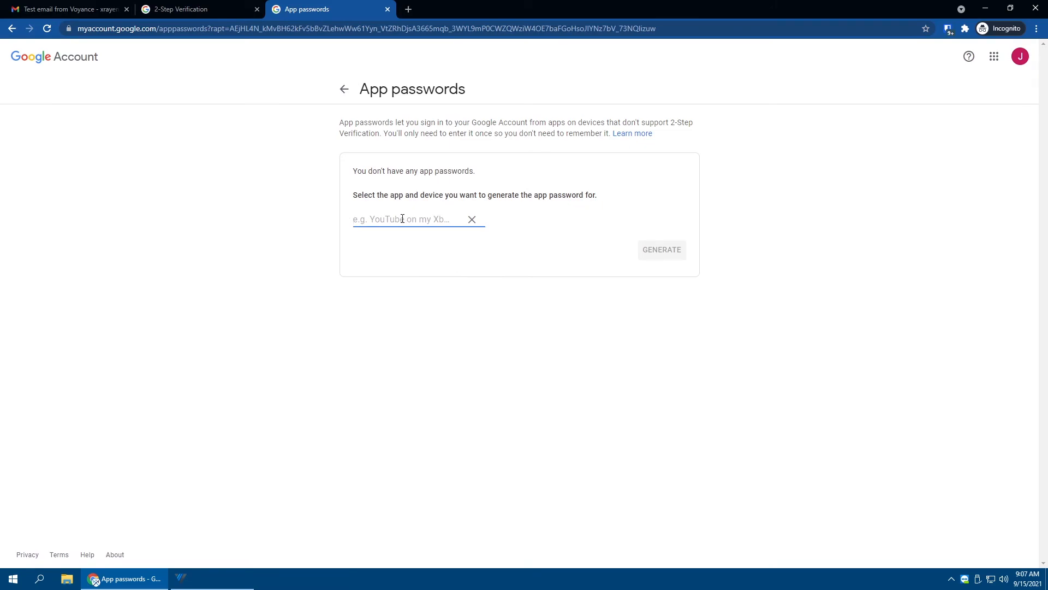
{"action": "type", "text": "Voyance"}
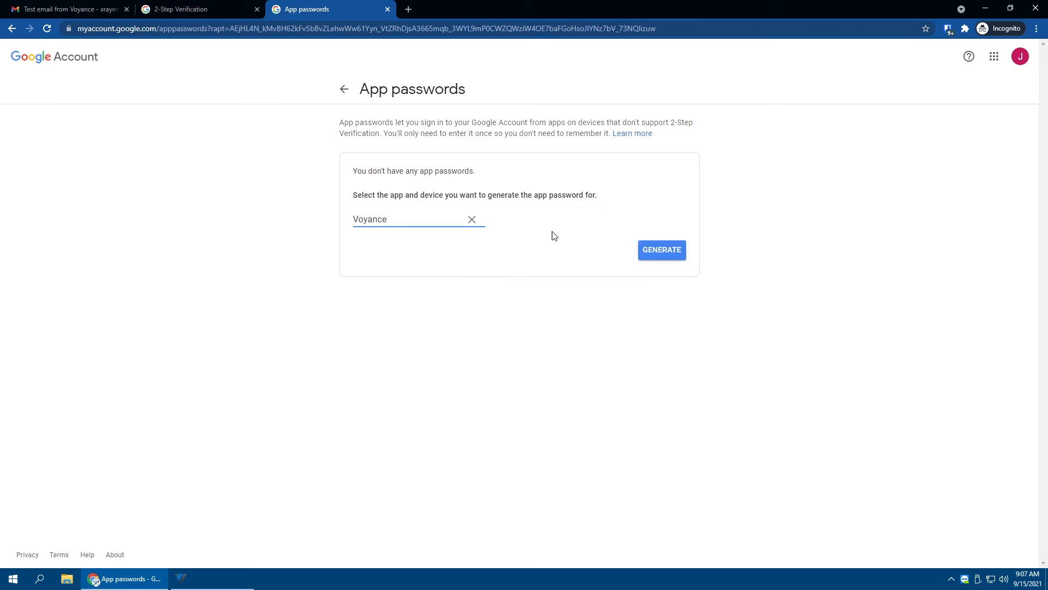
{"action": "left_click", "coordinate": [666, 251]}
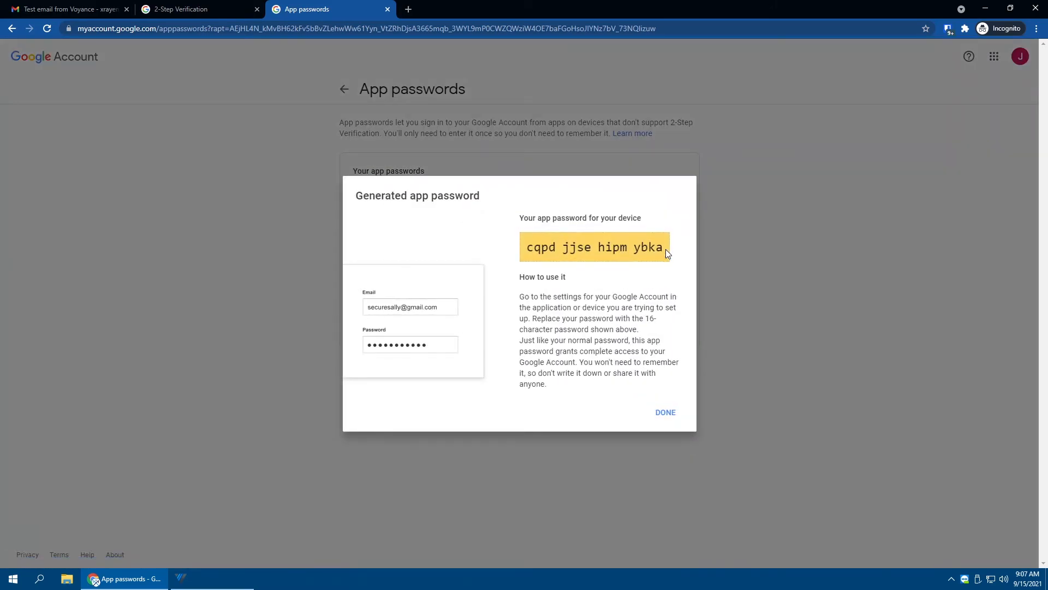
{"action": "left_click_drag", "start_coordinate": [663, 249], "coordinate": [523, 246]}
{"action": "right_click", "coordinate": [533, 246]}
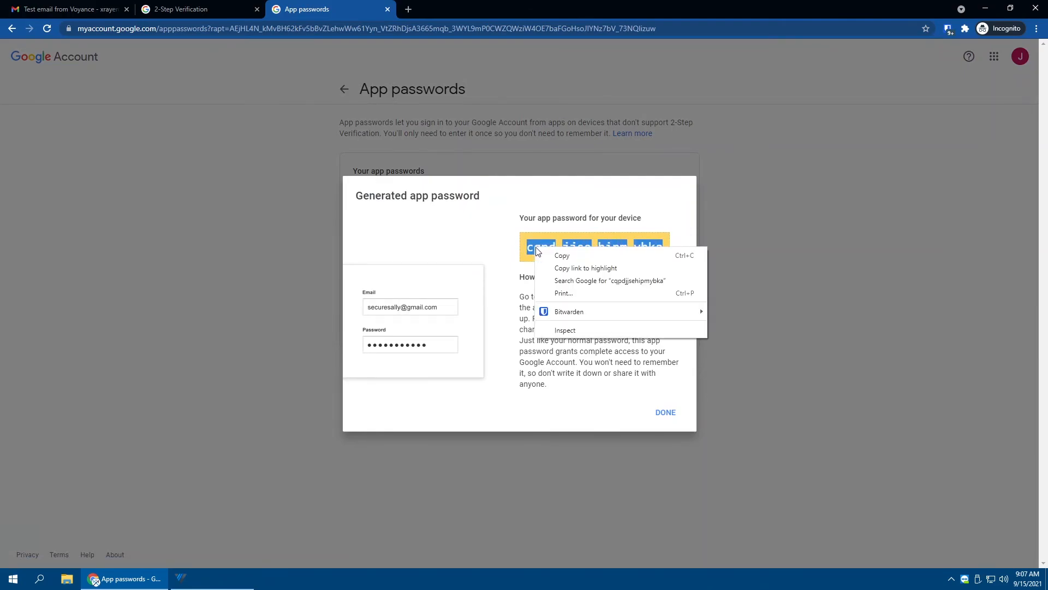
{"action": "left_click", "coordinate": [551, 258]}
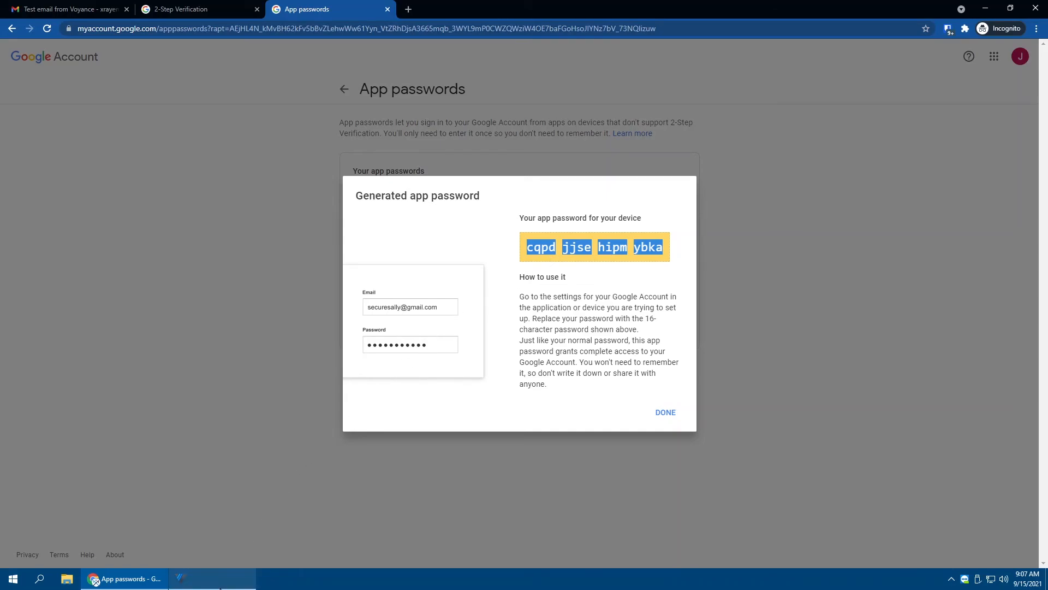
{"action": "mouse_move", "coordinate": [229, 579]}
{"action": "left_click", "coordinate": [240, 532]}
{"action": "left_click", "coordinate": [305, 278]}
- Replace the email password with the app password, send a successful test email, and save settings
{"action": "key", "text": "ctrl+a"}
{"action": "key", "text": "ctrl+v"}
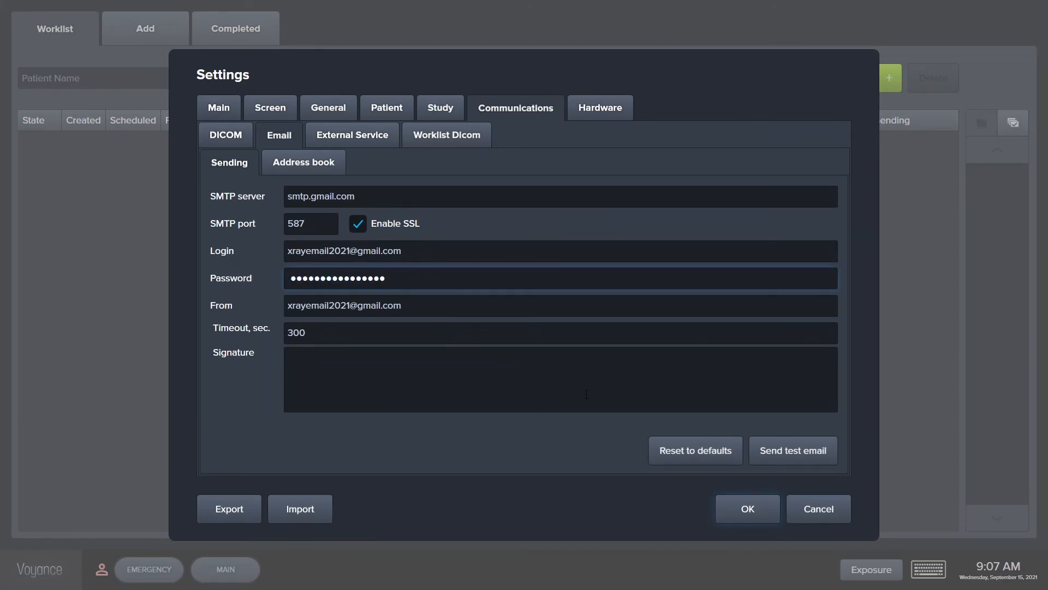
{"action": "left_click", "coordinate": [804, 451]}
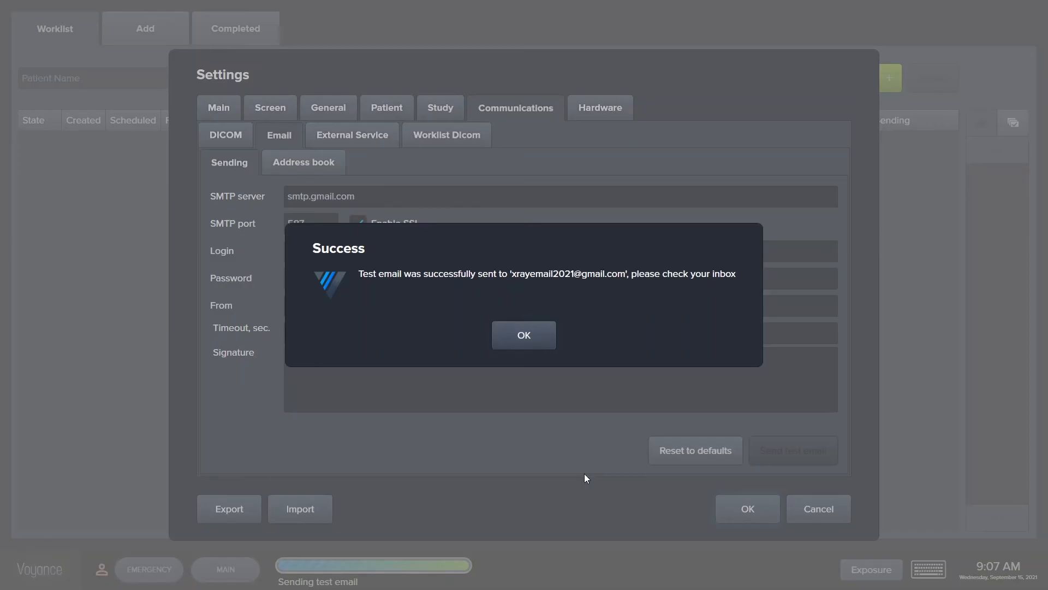
{"action": "left_click", "coordinate": [518, 335]}
{"action": "left_click", "coordinate": [238, 41]}
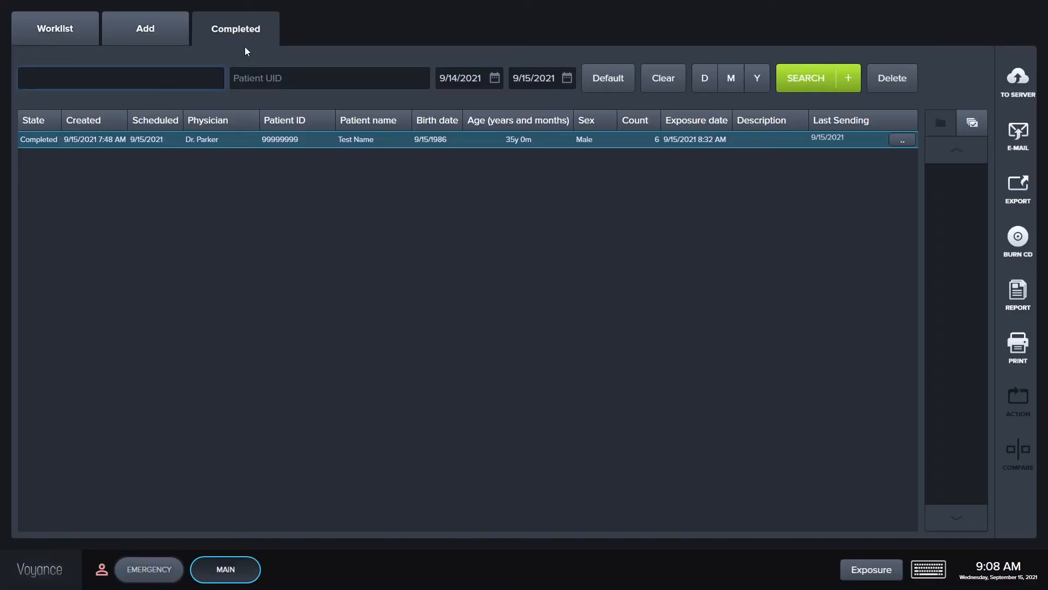
- Email the completed study's selected images only to the Gmail address
{"action": "left_click", "coordinate": [240, 141]}
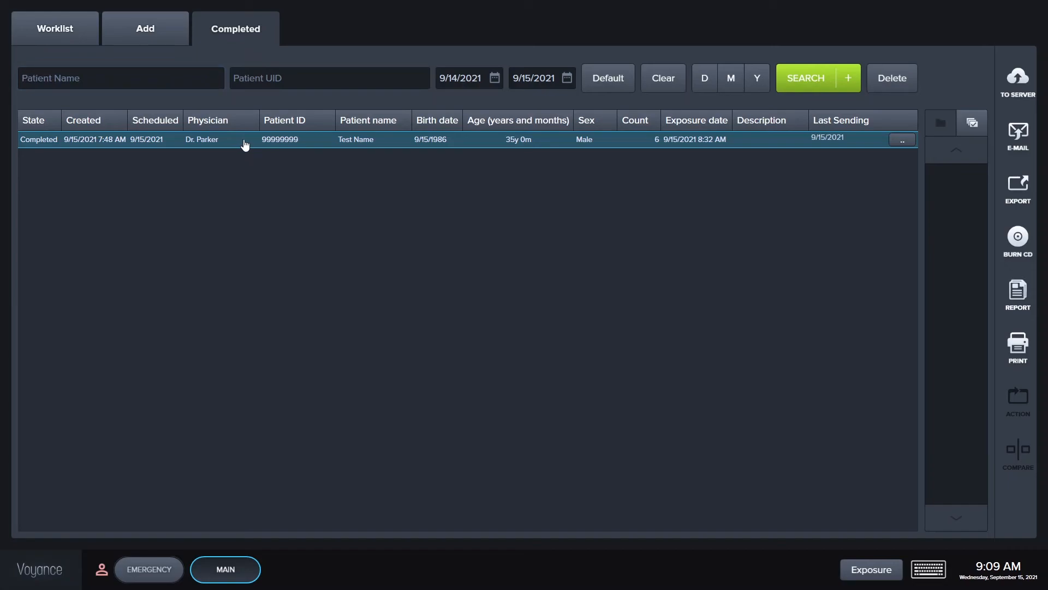
{"action": "left_click", "coordinate": [1017, 131]}
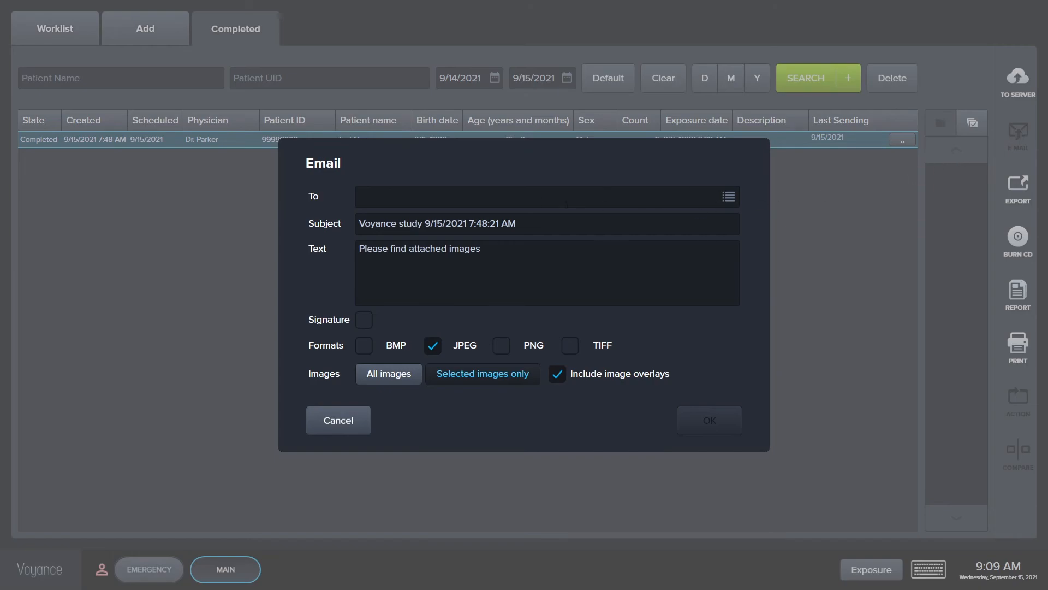
{"action": "left_click", "coordinate": [485, 201]}
{"action": "key", "text": "ctrl+v"}
{"action": "left_click", "coordinate": [410, 261]}
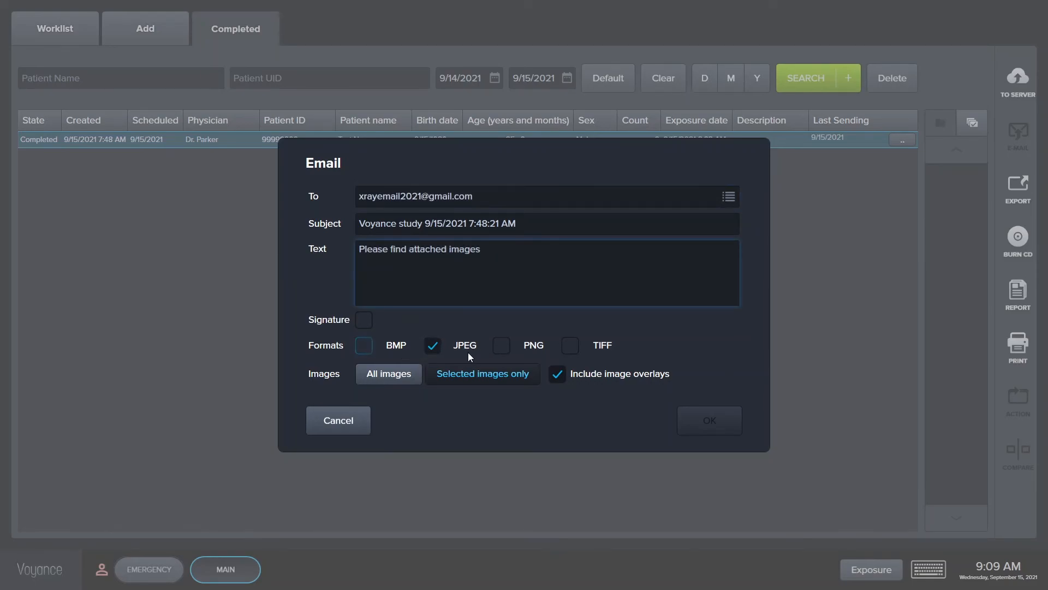
{"action": "left_click", "coordinate": [398, 375]}
{"action": "left_click", "coordinate": [448, 377]}
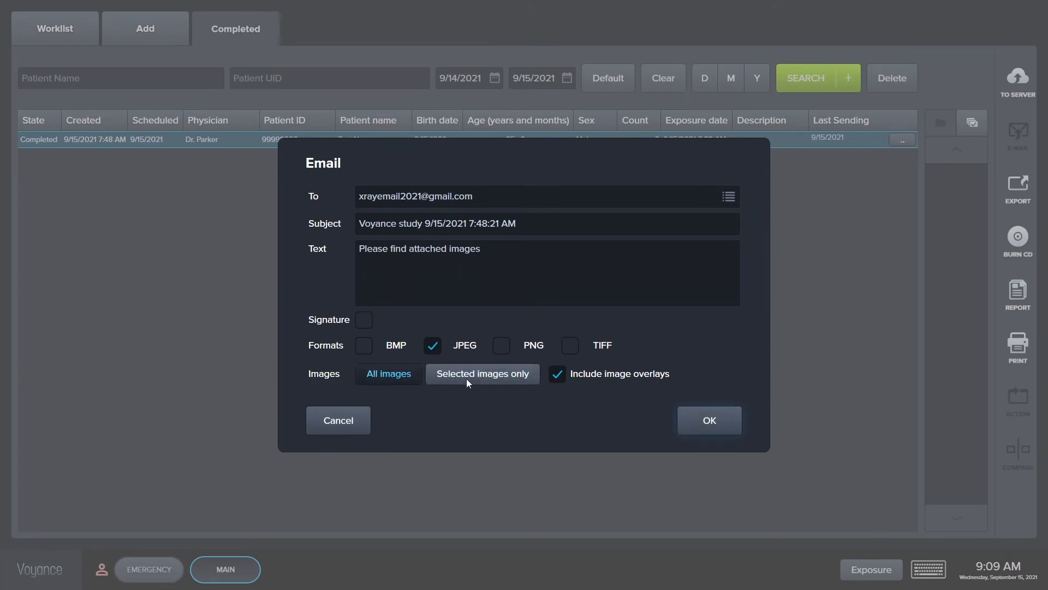
{"action": "left_click", "coordinate": [710, 420]}
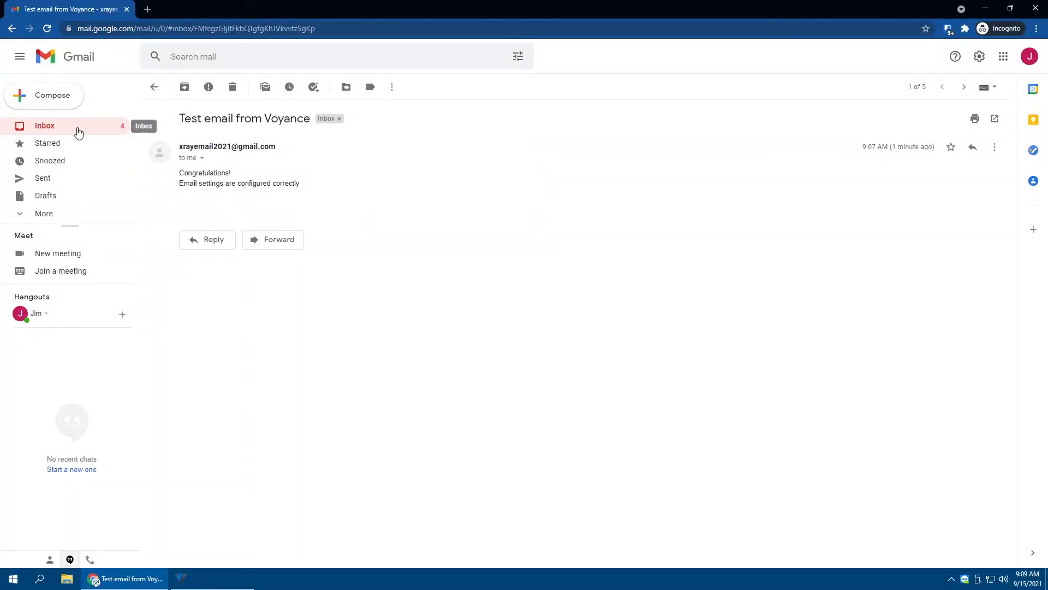
- Open the Voyance study email in Gmail, preview two X-ray attachments, and return to Voyance
{"action": "left_click", "coordinate": [77, 127]}
{"action": "left_click", "coordinate": [390, 147]}
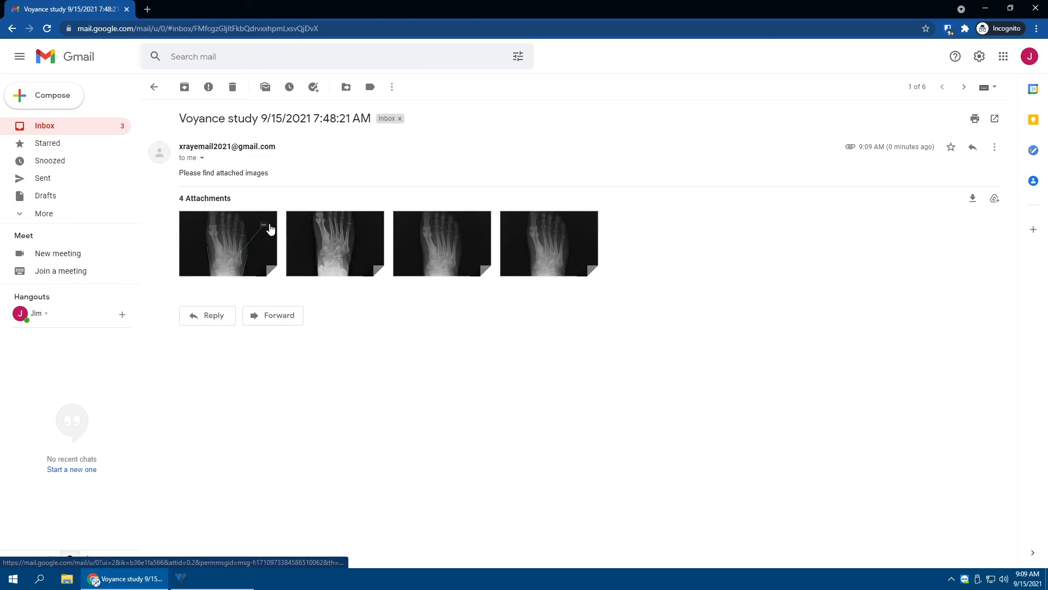
{"action": "left_click", "coordinate": [240, 229]}
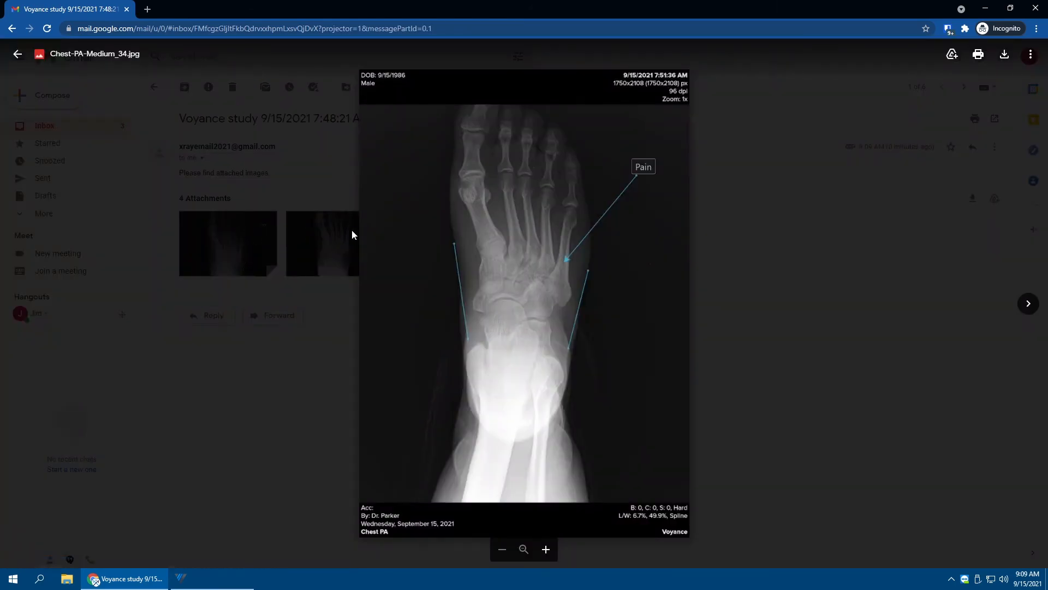
{"action": "left_click", "coordinate": [757, 317]}
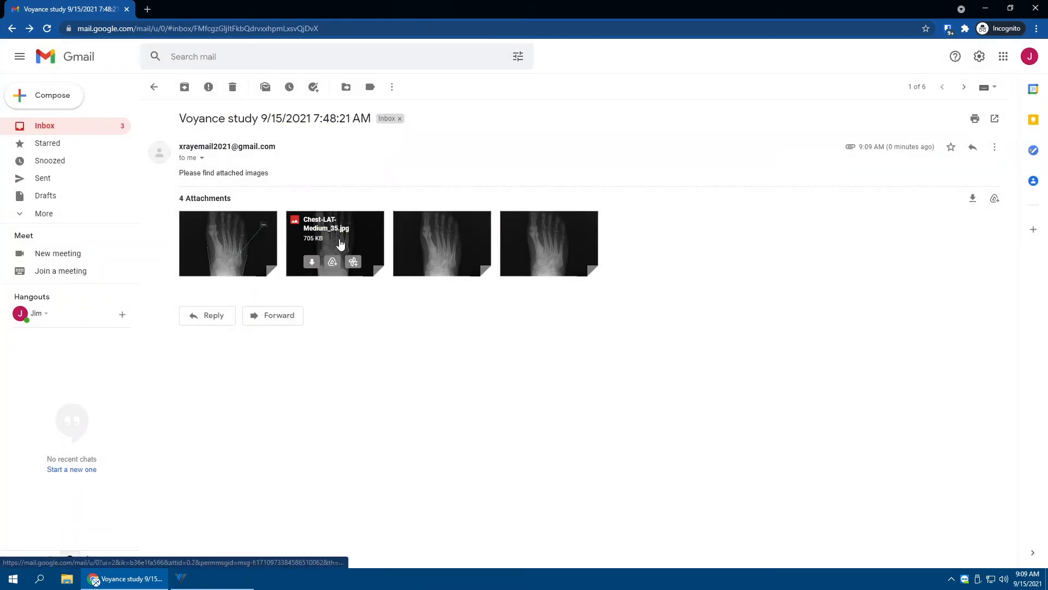
{"action": "left_click", "coordinate": [341, 244]}
{"action": "left_click", "coordinate": [818, 288]}
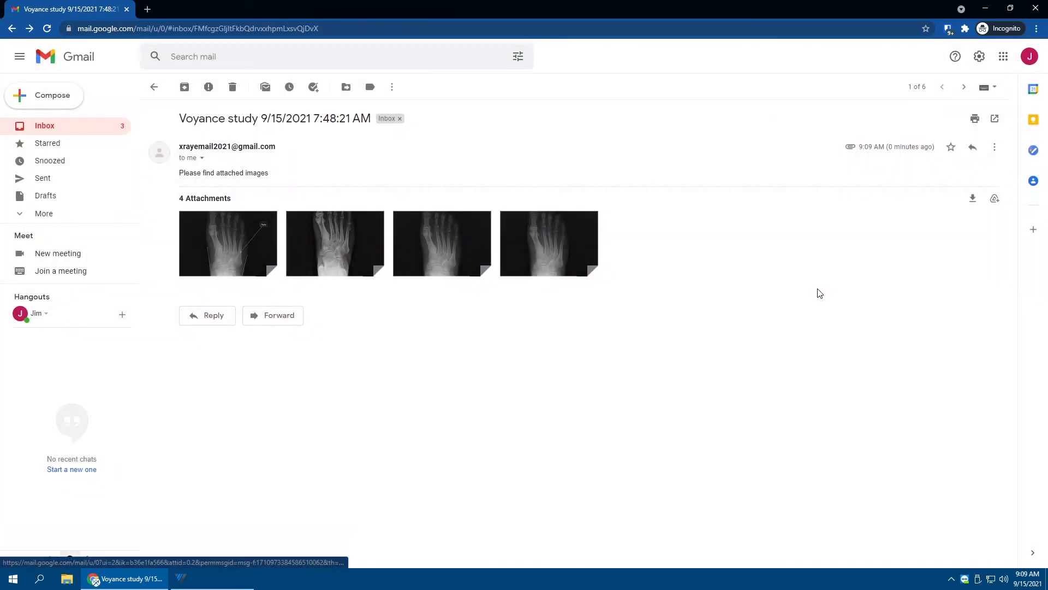
{"action": "left_click", "coordinate": [181, 577]}
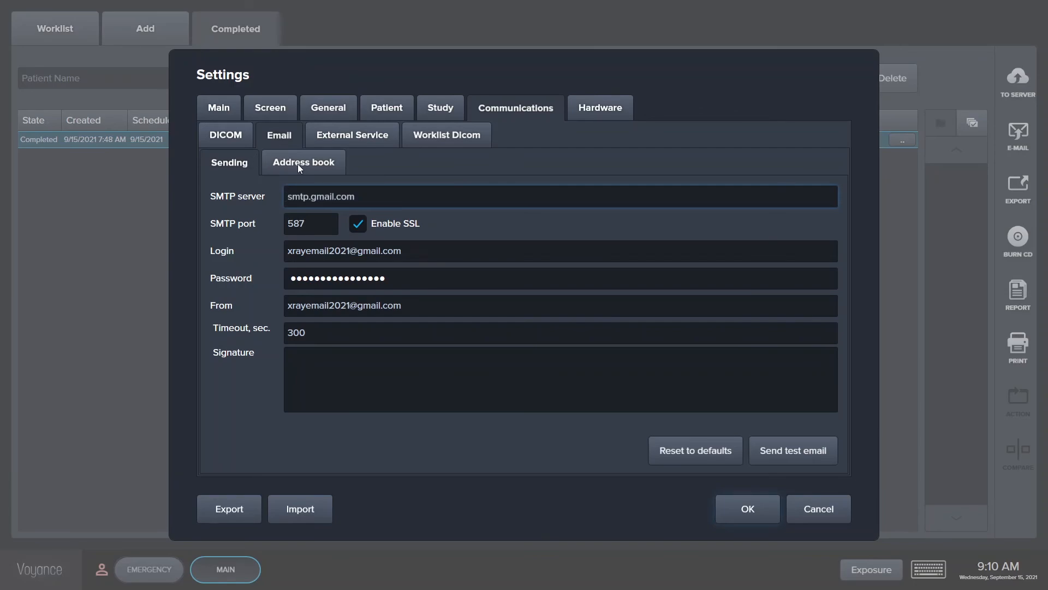
- Review the email address book, external service, and Worklist DICOM node, filter and mapping tabs
{"action": "left_click", "coordinate": [288, 162]}
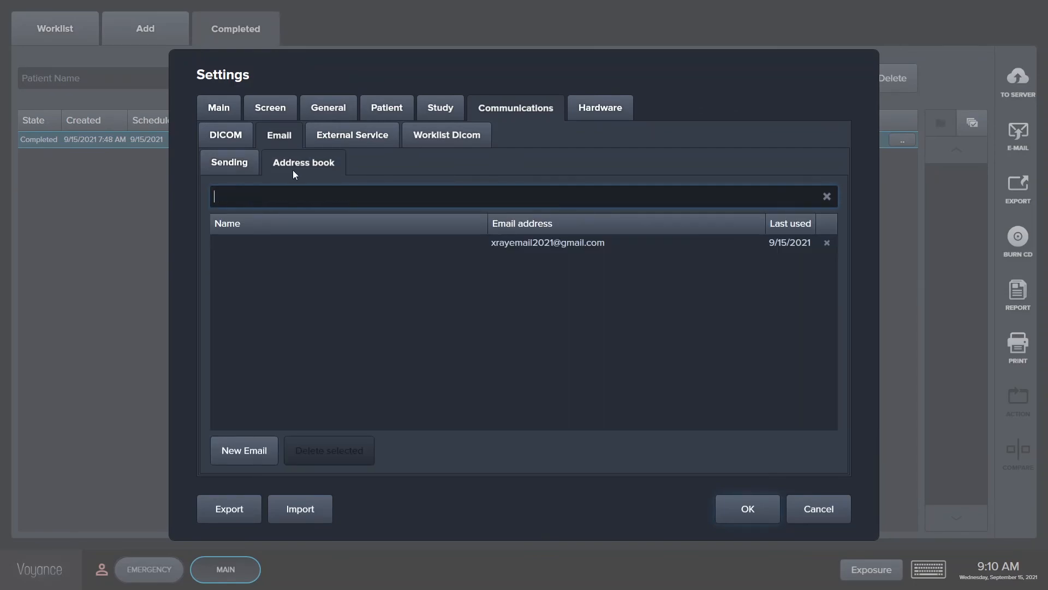
{"action": "double_click", "coordinate": [533, 246]}
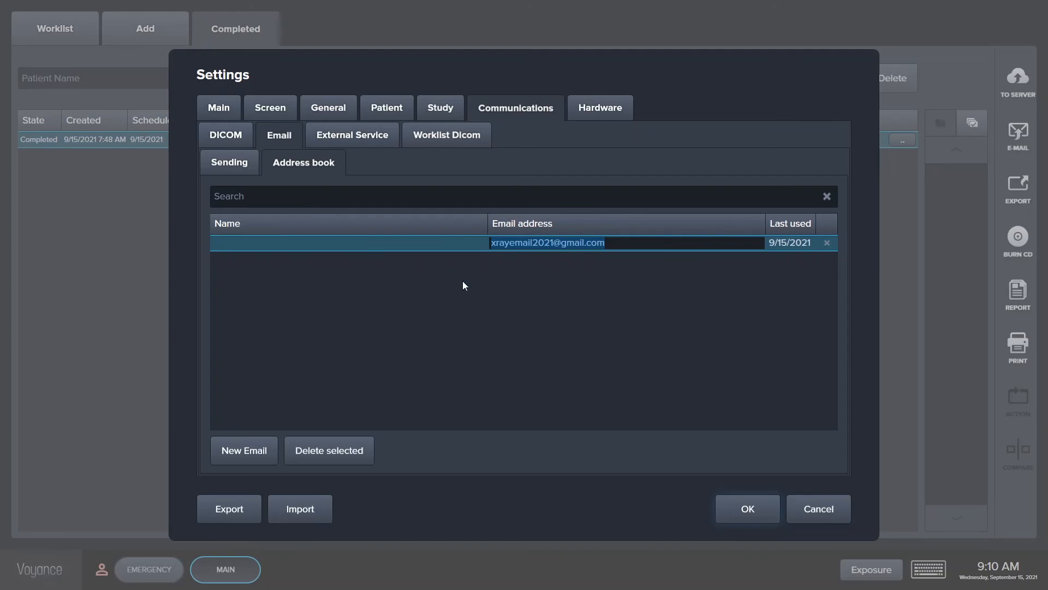
{"action": "left_click", "coordinate": [342, 136]}
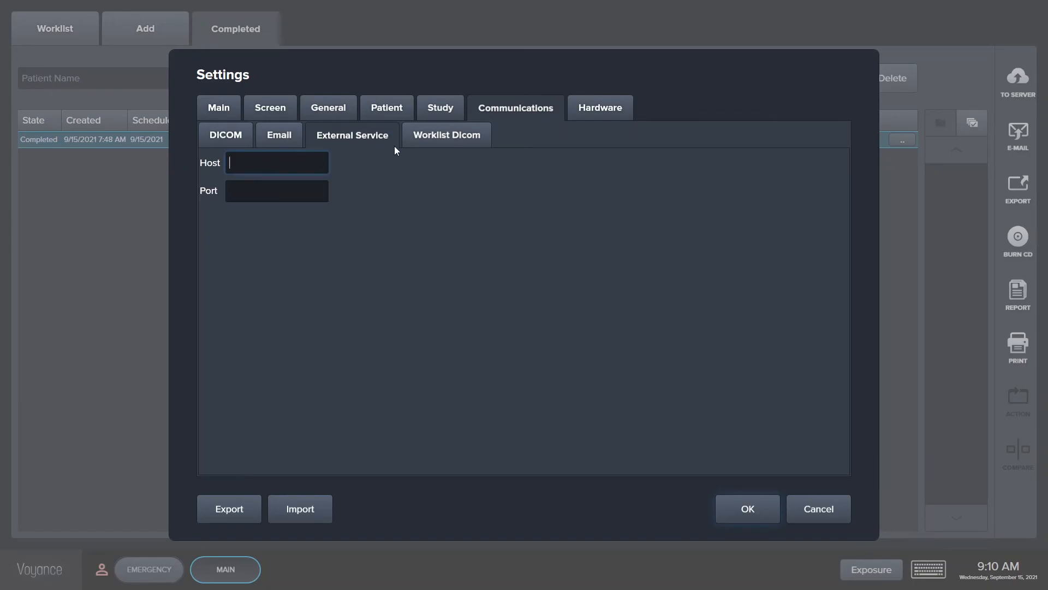
{"action": "left_click", "coordinate": [426, 137]}
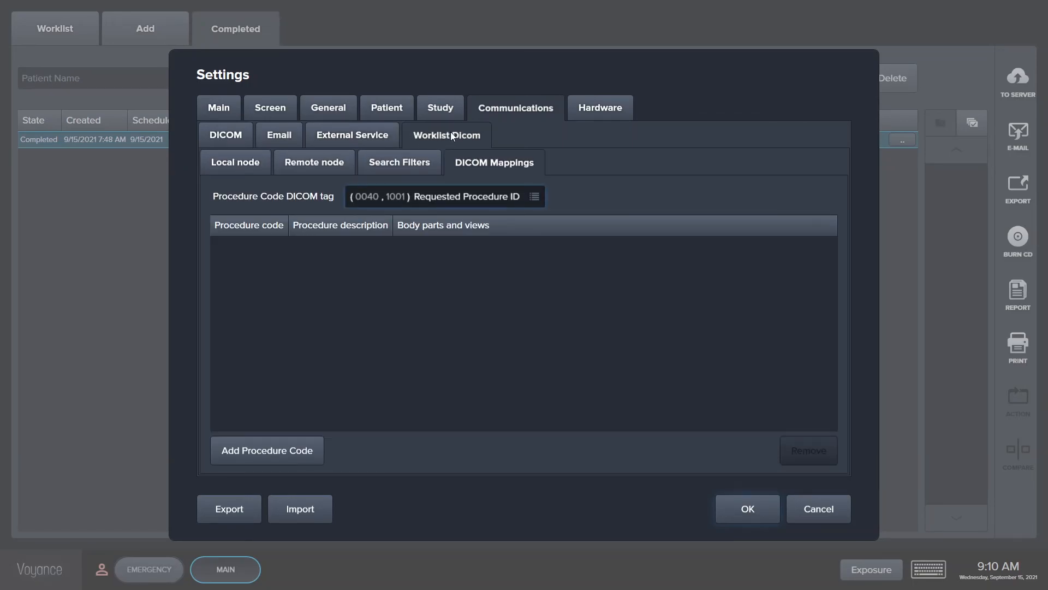
{"action": "left_click", "coordinate": [246, 162]}
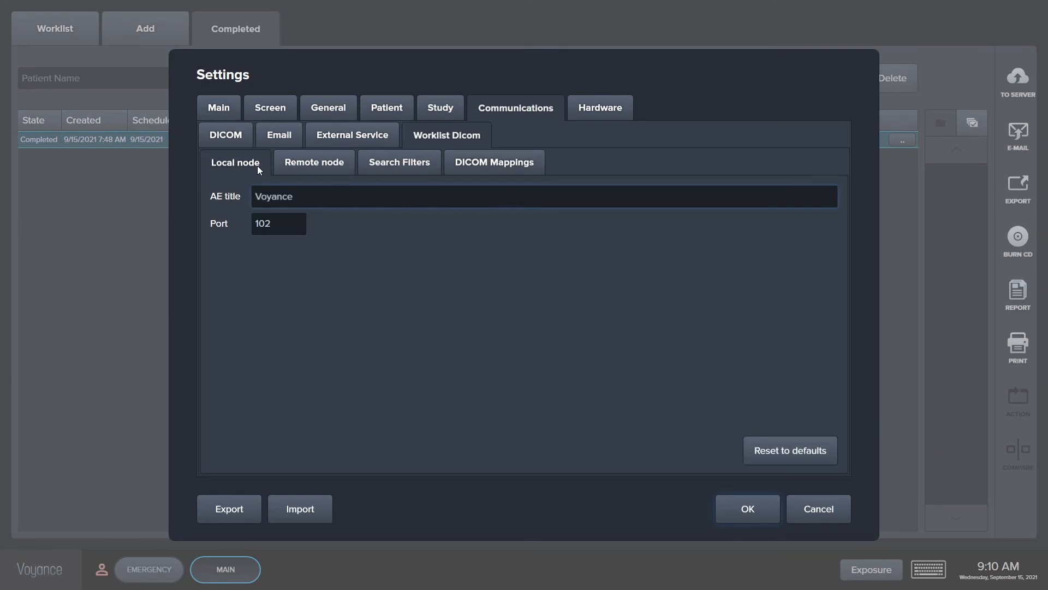
{"action": "left_click", "coordinate": [304, 166]}
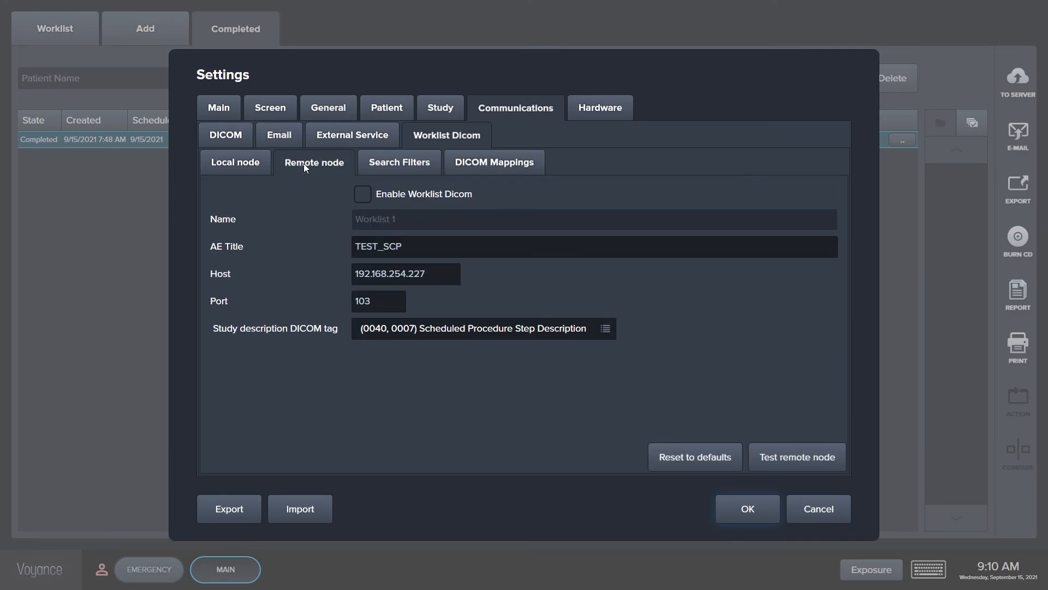
{"action": "left_click", "coordinate": [402, 162]}
{"action": "left_click", "coordinate": [494, 163]}
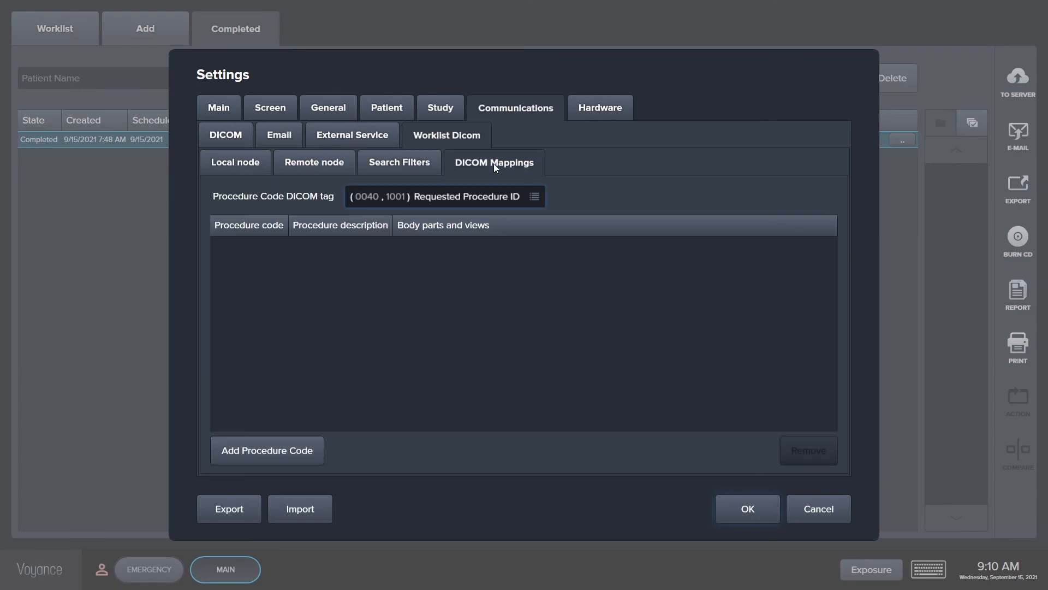
- Set the worklist Search Filters 'Scheduled From' to 7 days and save settings
{"action": "left_click", "coordinate": [362, 162]}
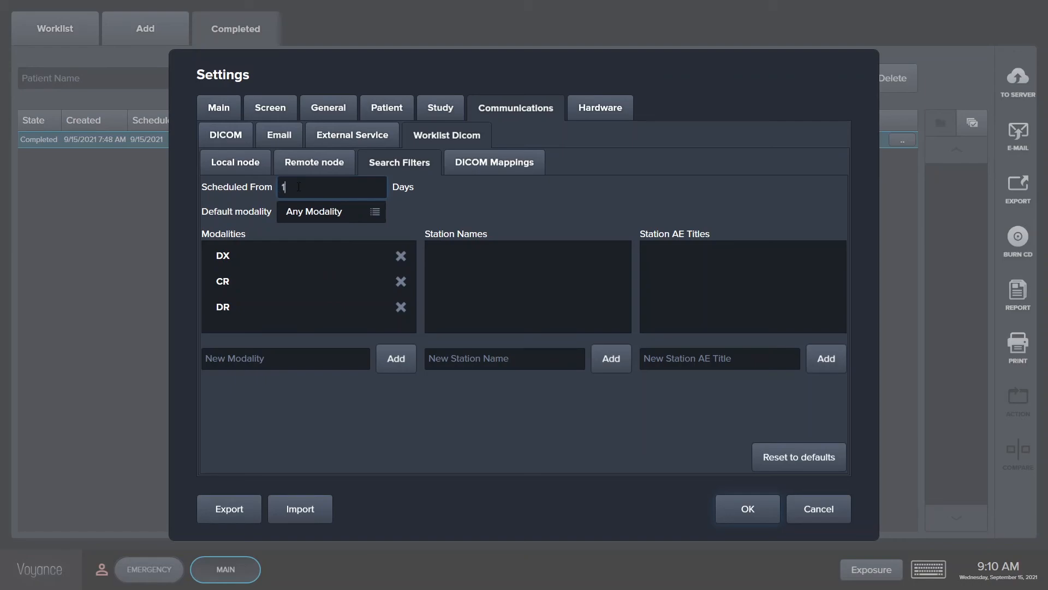
{"action": "left_click_drag", "start_coordinate": [298, 187], "coordinate": [244, 189]}
{"action": "type", "text": "7"}
{"action": "left_click", "coordinate": [733, 508]}
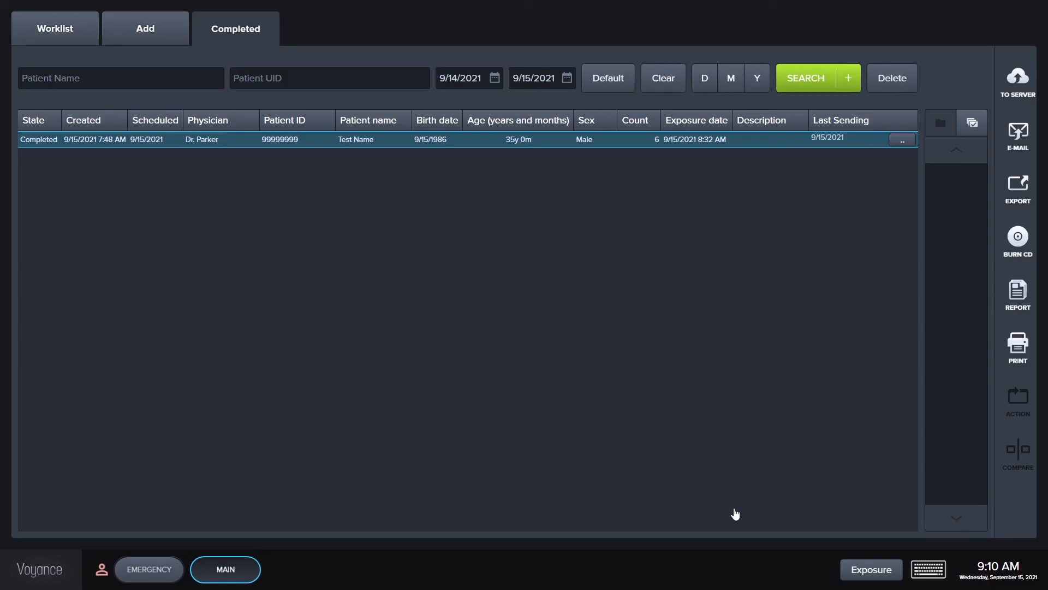
- Reset the Completed date range to default and review Simulated sensor 1 hardware settings
{"action": "left_click", "coordinate": [663, 78]}
{"action": "left_click", "coordinate": [611, 78]}
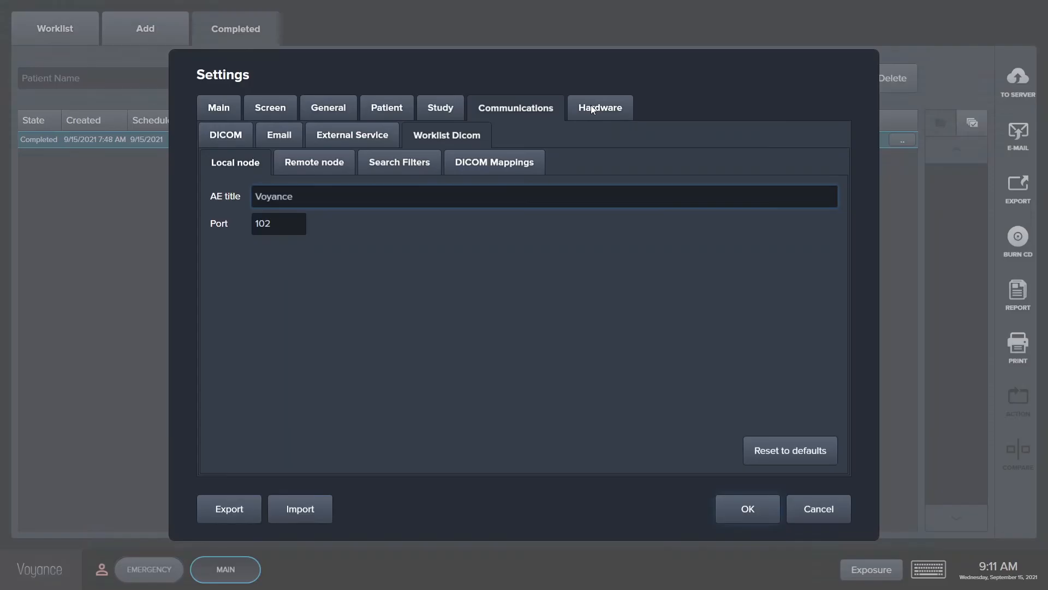
{"action": "left_click", "coordinate": [590, 106]}
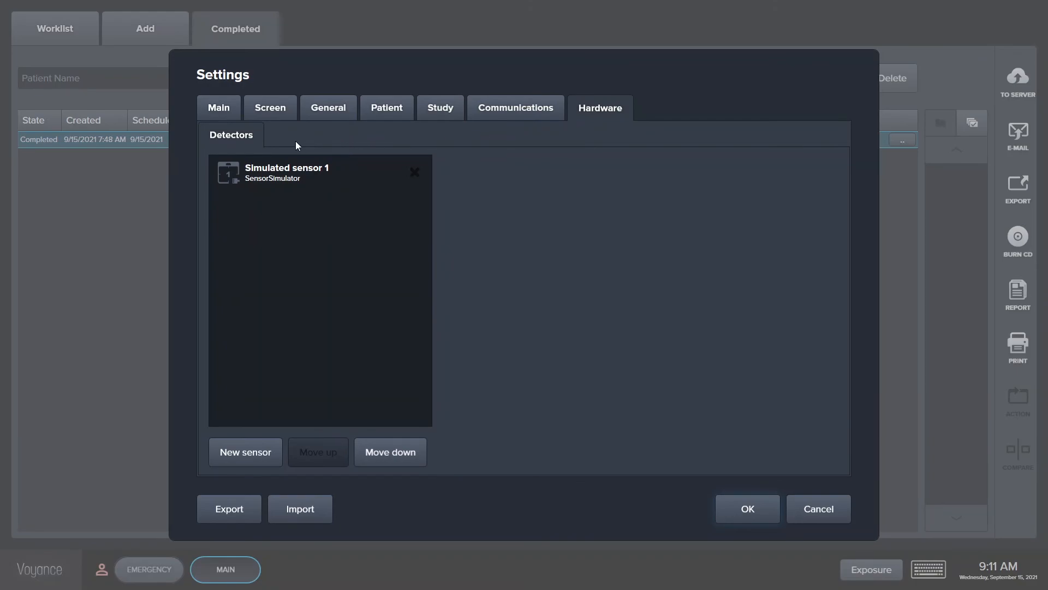
{"action": "left_click", "coordinate": [303, 177]}
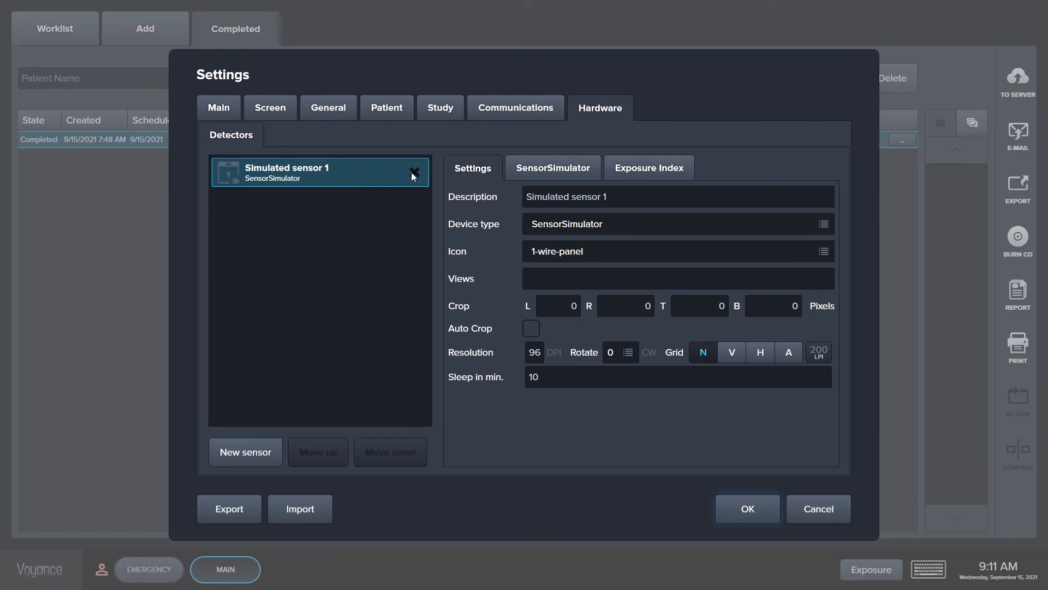
{"action": "left_click", "coordinate": [542, 171]}
{"action": "left_click", "coordinate": [642, 171]}
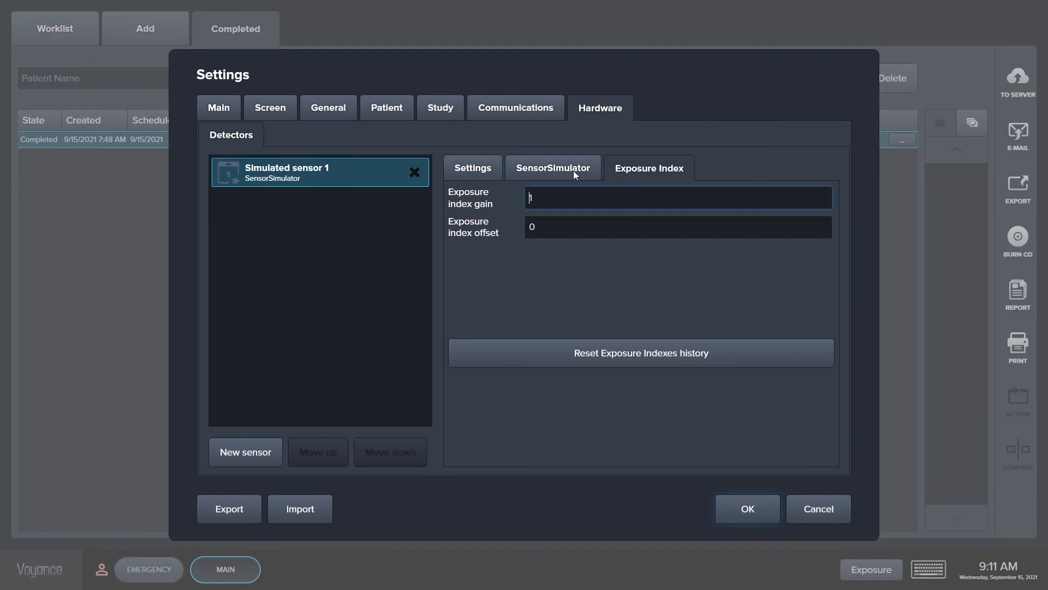
{"action": "left_click", "coordinate": [471, 171]}
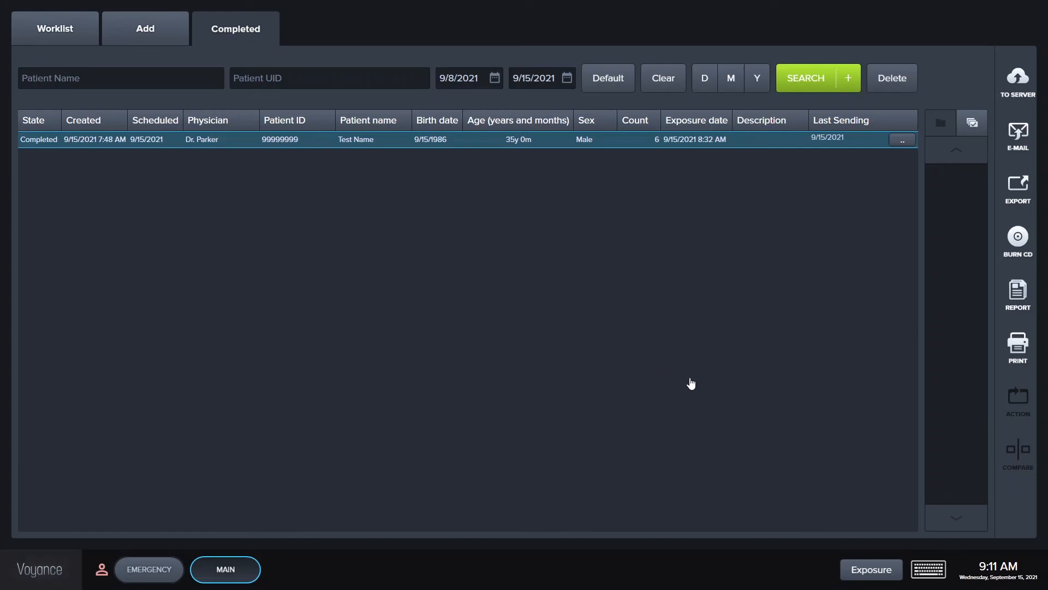
- Open, reposition and close the on-screen keyboard, then clear the date range filter
{"action": "left_click", "coordinate": [932, 574]}
{"action": "left_click", "coordinate": [512, 69]}
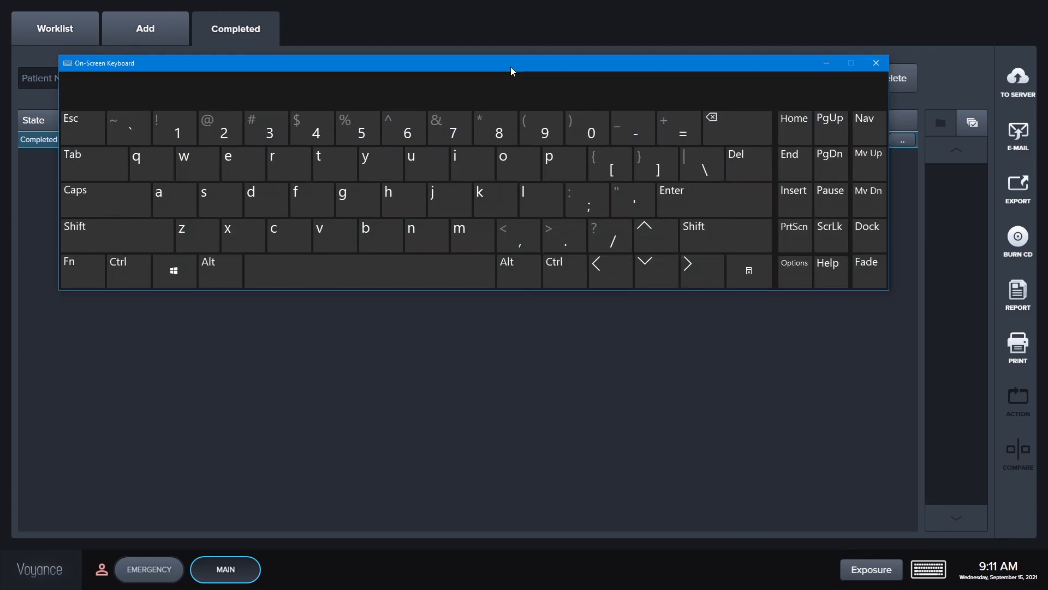
{"action": "left_click_drag", "start_coordinate": [512, 69], "coordinate": [528, 185]}
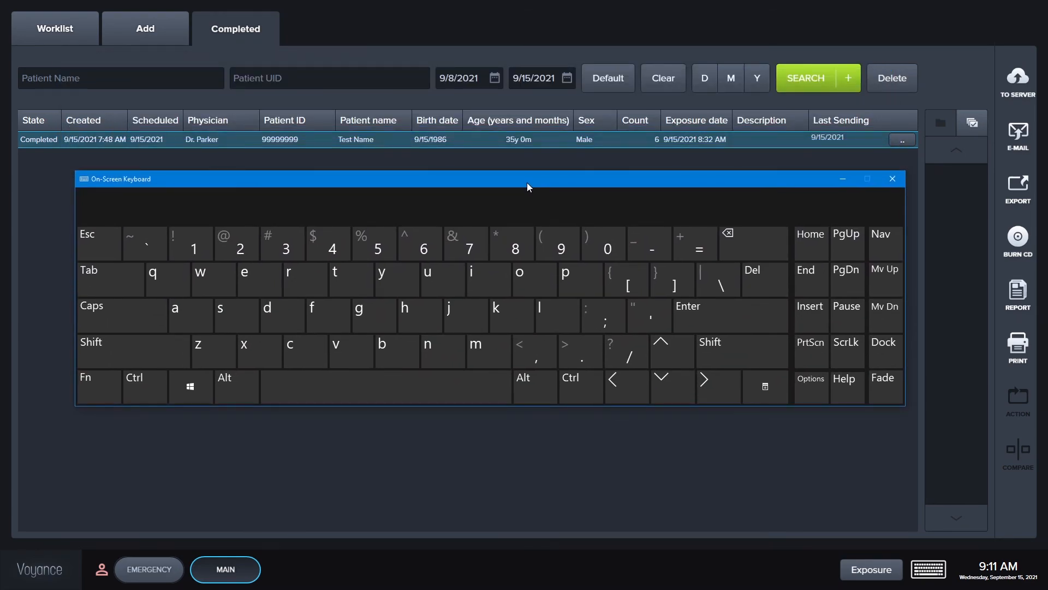
{"action": "left_click", "coordinate": [893, 179]}
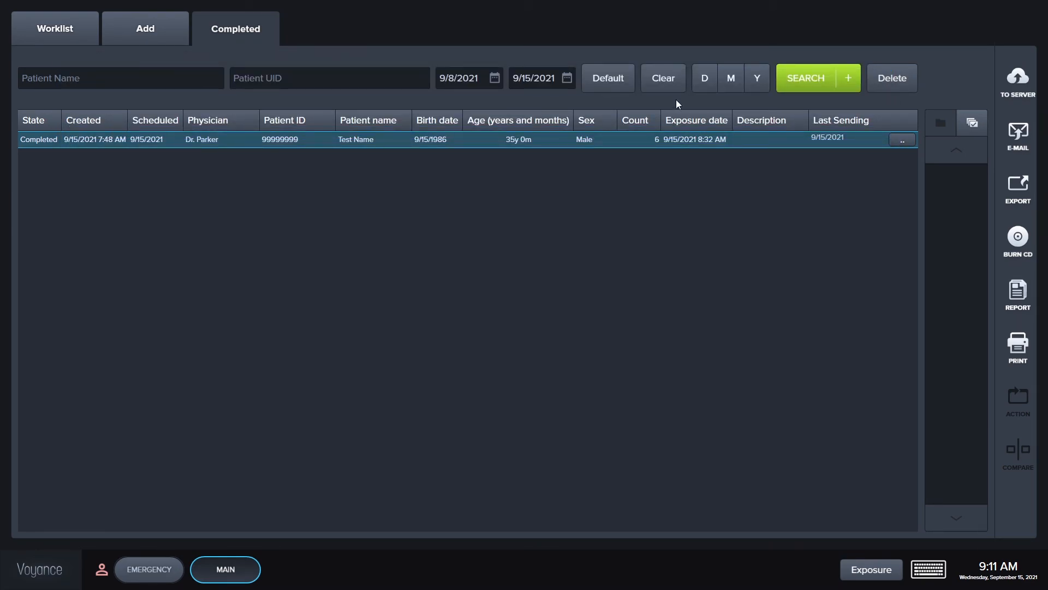
{"action": "left_click", "coordinate": [665, 79]}
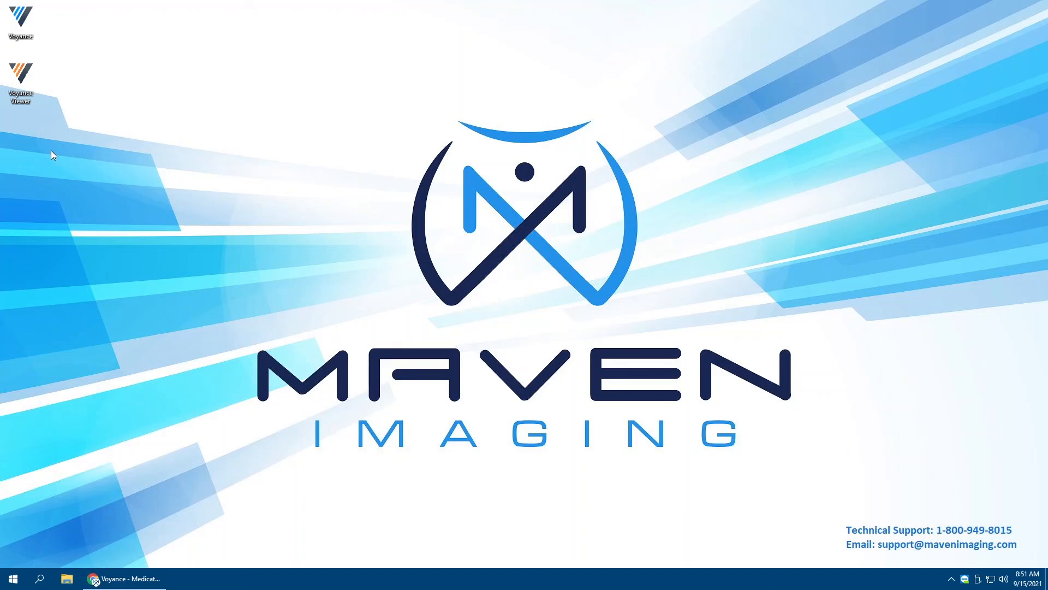
- Browse the Voyance downloads page in Chrome, then launch Voyance Viewer from the desktop icon
{"action": "left_click", "coordinate": [149, 578]}
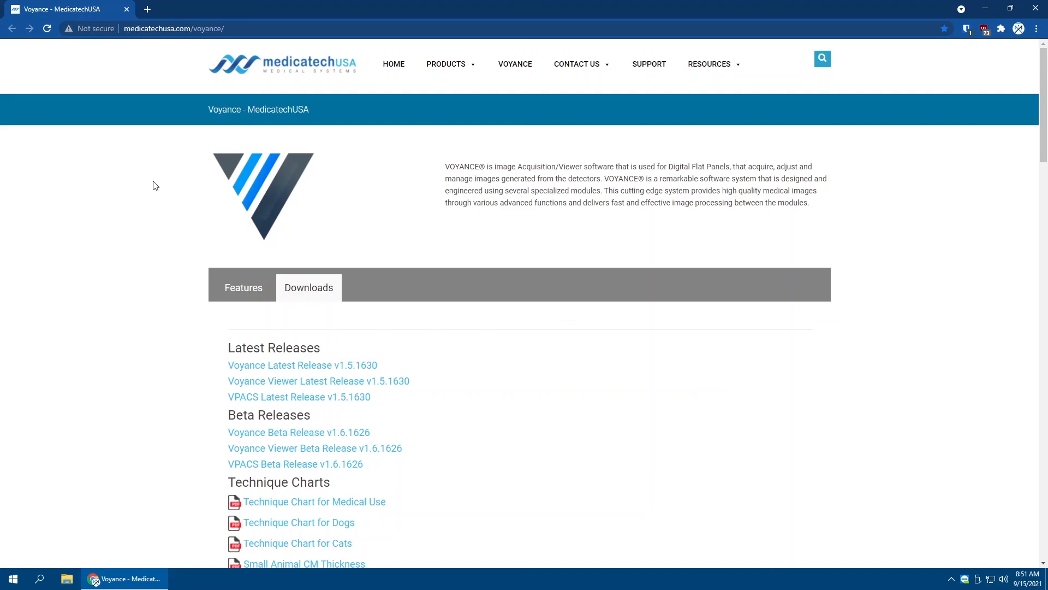
{"action": "left_click", "coordinate": [202, 26]}
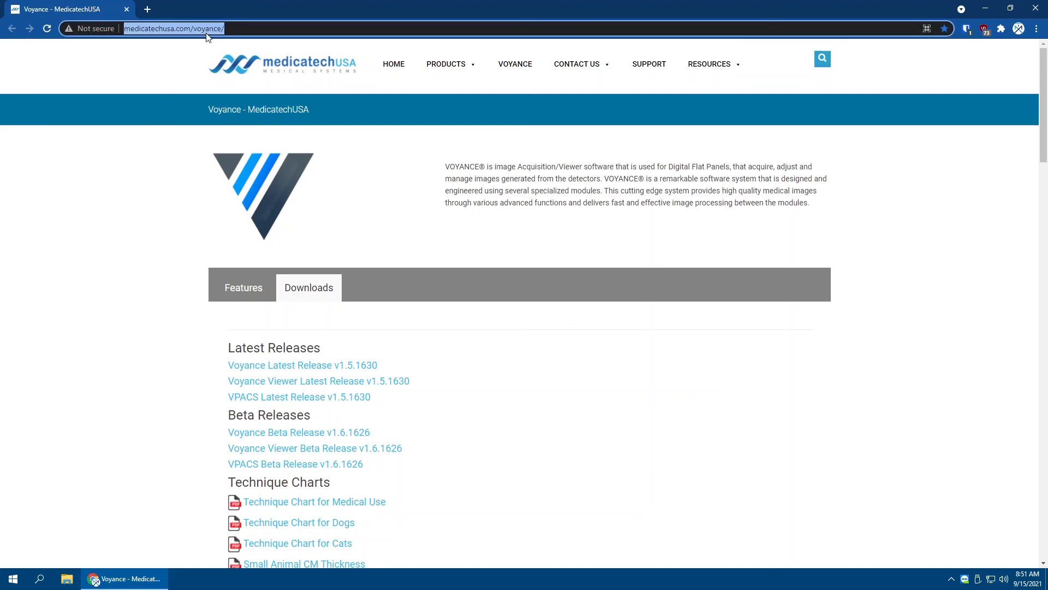
{"action": "left_click", "coordinate": [160, 153]}
{"action": "scroll", "coordinate": [184, 252], "scroll_direction": "down", "scroll_amount": 1}
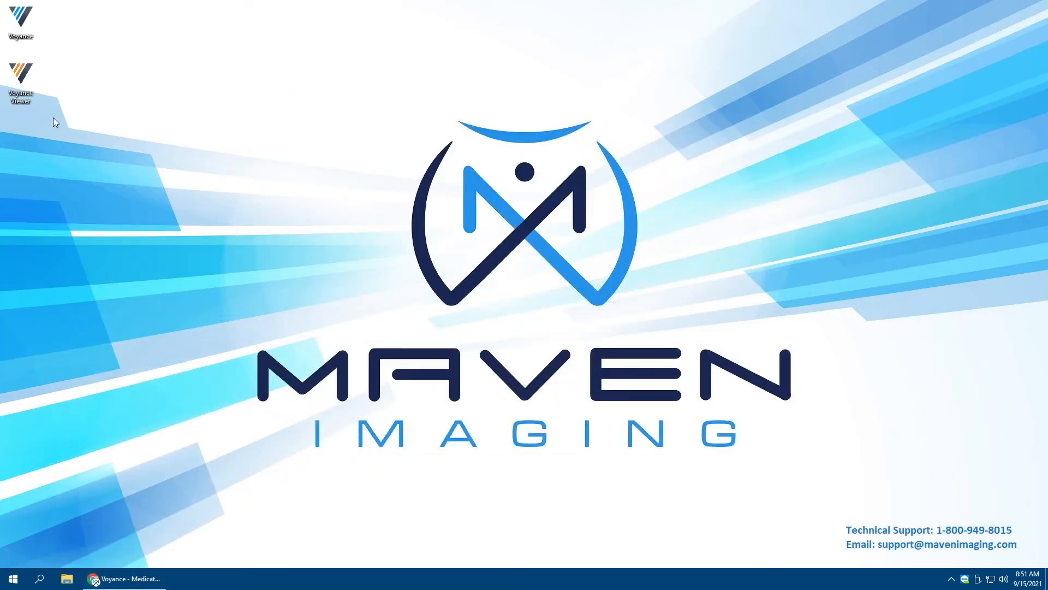
{"action": "double_click", "coordinate": [21, 79]}
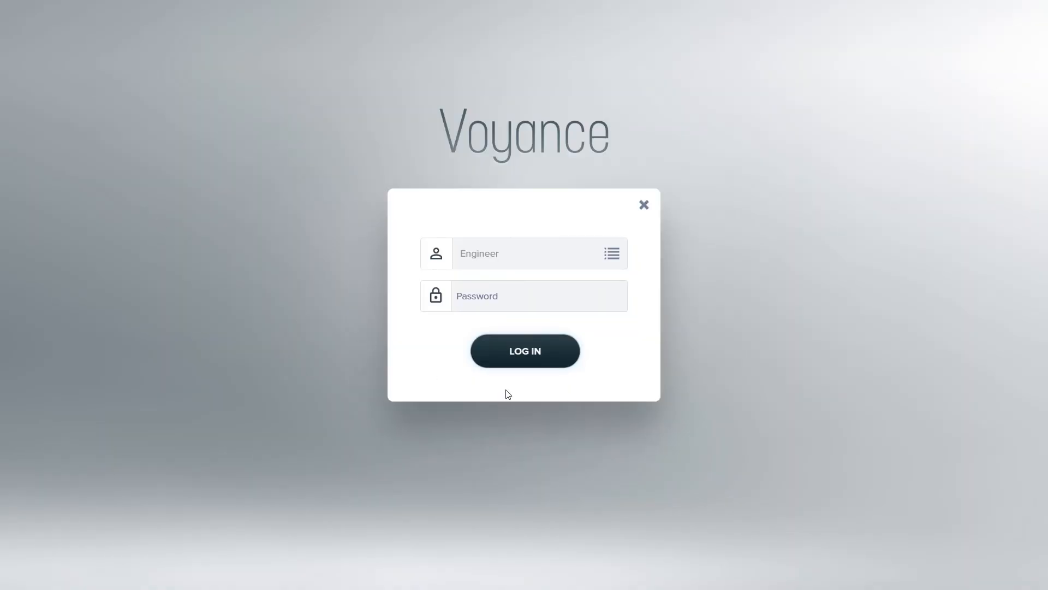
- Log in to Voyance Viewer, open Update license, and run Command Prompt as administrator
{"action": "left_click", "coordinate": [526, 356]}
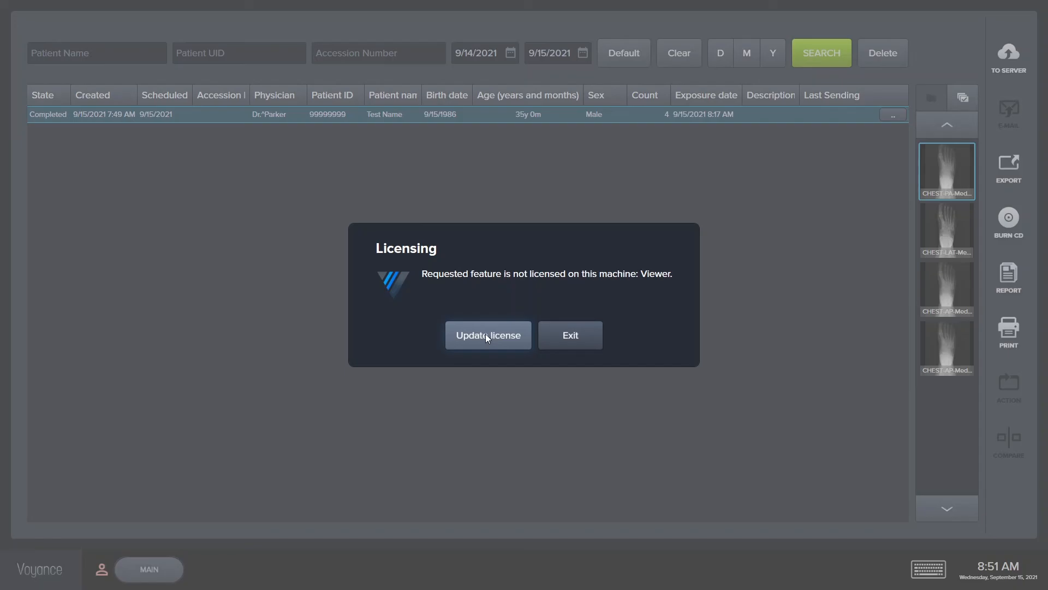
{"action": "left_click", "coordinate": [486, 334]}
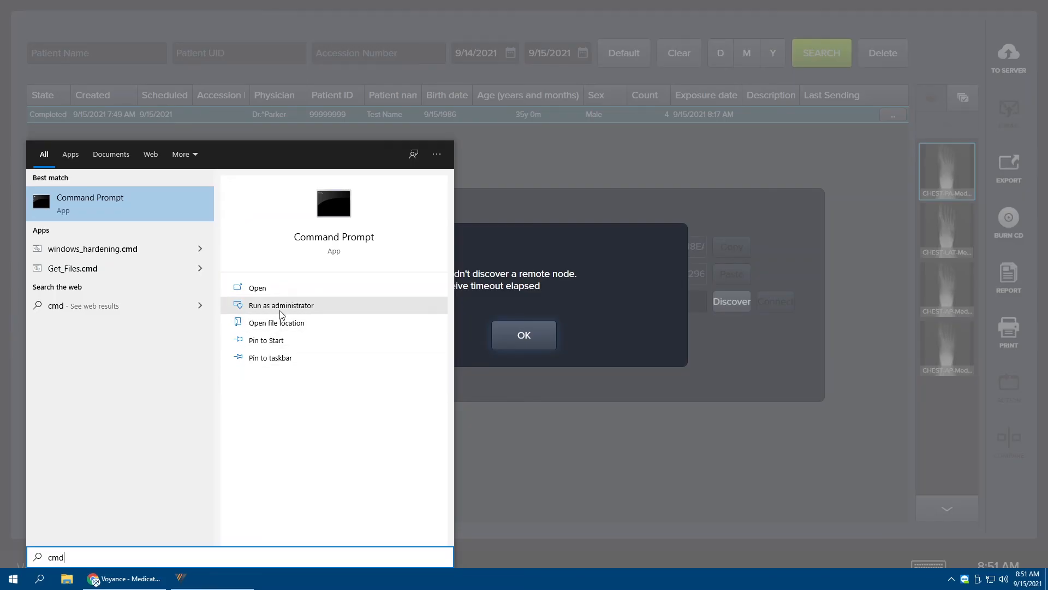
{"action": "left_click", "coordinate": [280, 311]}
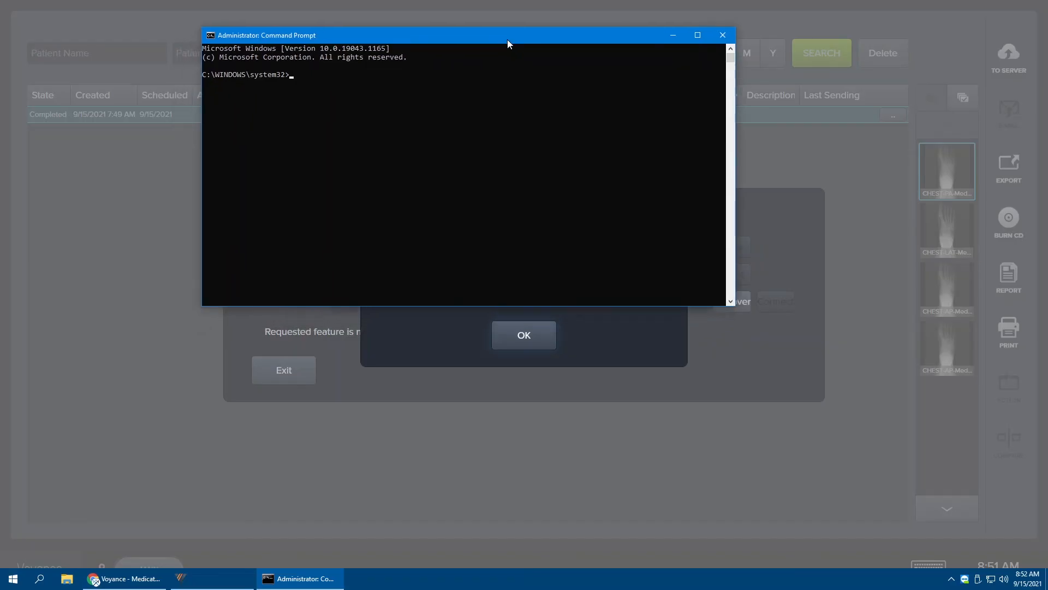
- In an administrator Command Prompt, run ipconfig and copy the IPv4 address 192.168.1.26
{"action": "left_click", "coordinate": [451, 145]}
{"action": "type", "text": "ipconfig"}
{"action": "key", "text": "Return"}
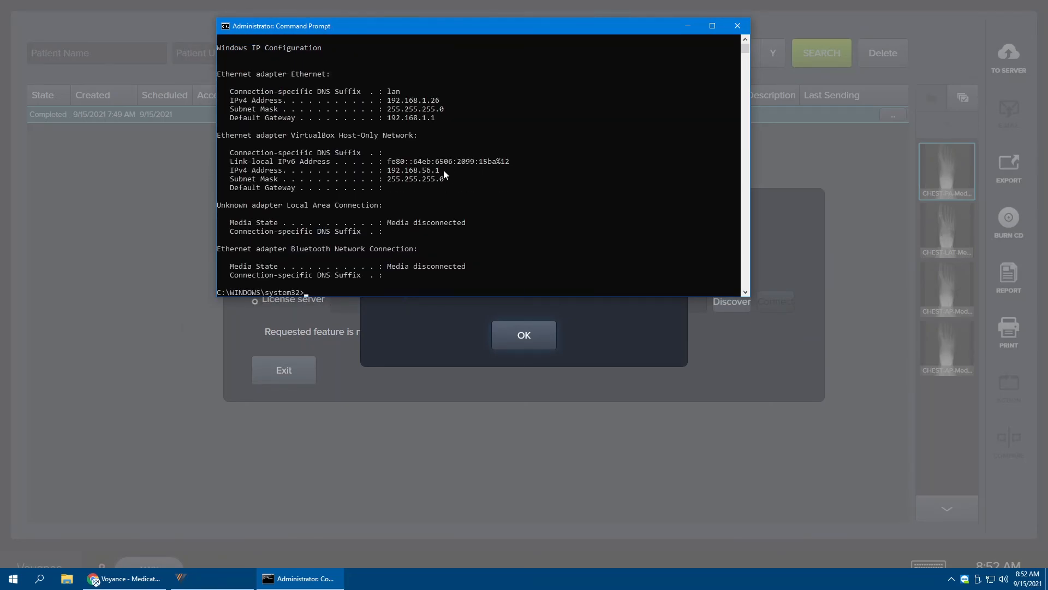
{"action": "left_click_drag", "start_coordinate": [443, 102], "coordinate": [388, 101]}
{"action": "right_click", "coordinate": [398, 107]}
- Dismiss the couldn't-discover message and paste 192.168.1.26 into Voyance Viewer's License server field
{"action": "left_click", "coordinate": [687, 28]}
{"action": "left_click", "coordinate": [513, 344]}
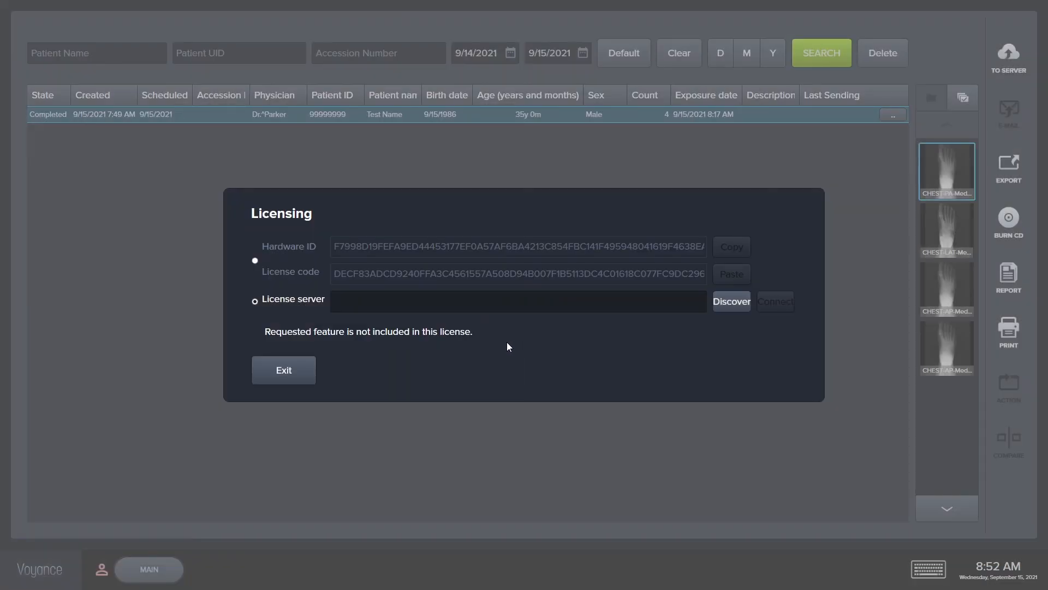
{"action": "left_click", "coordinate": [436, 305]}
{"action": "key", "text": "ctrl+v"}
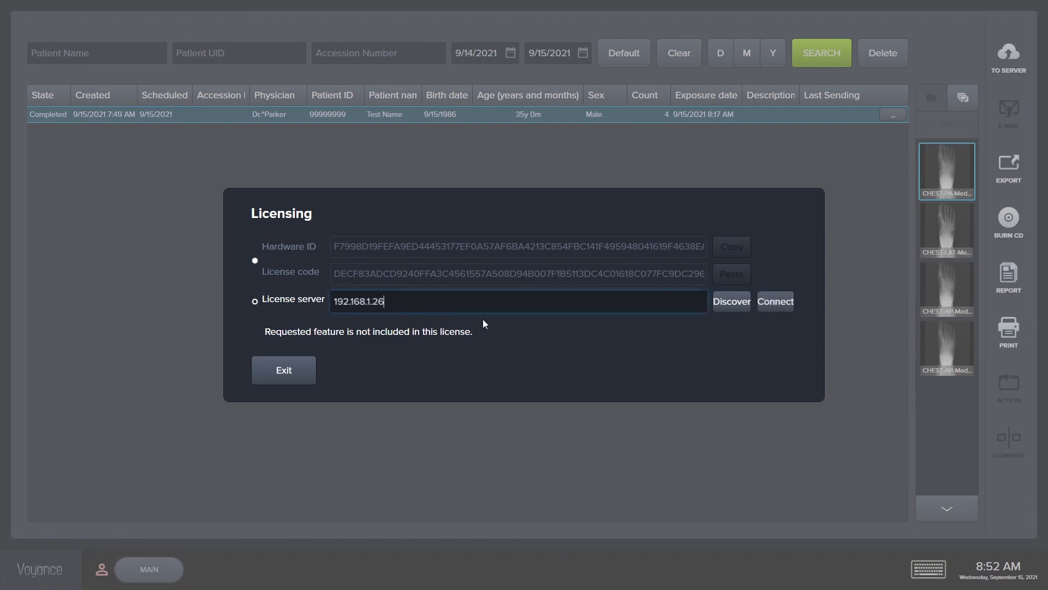